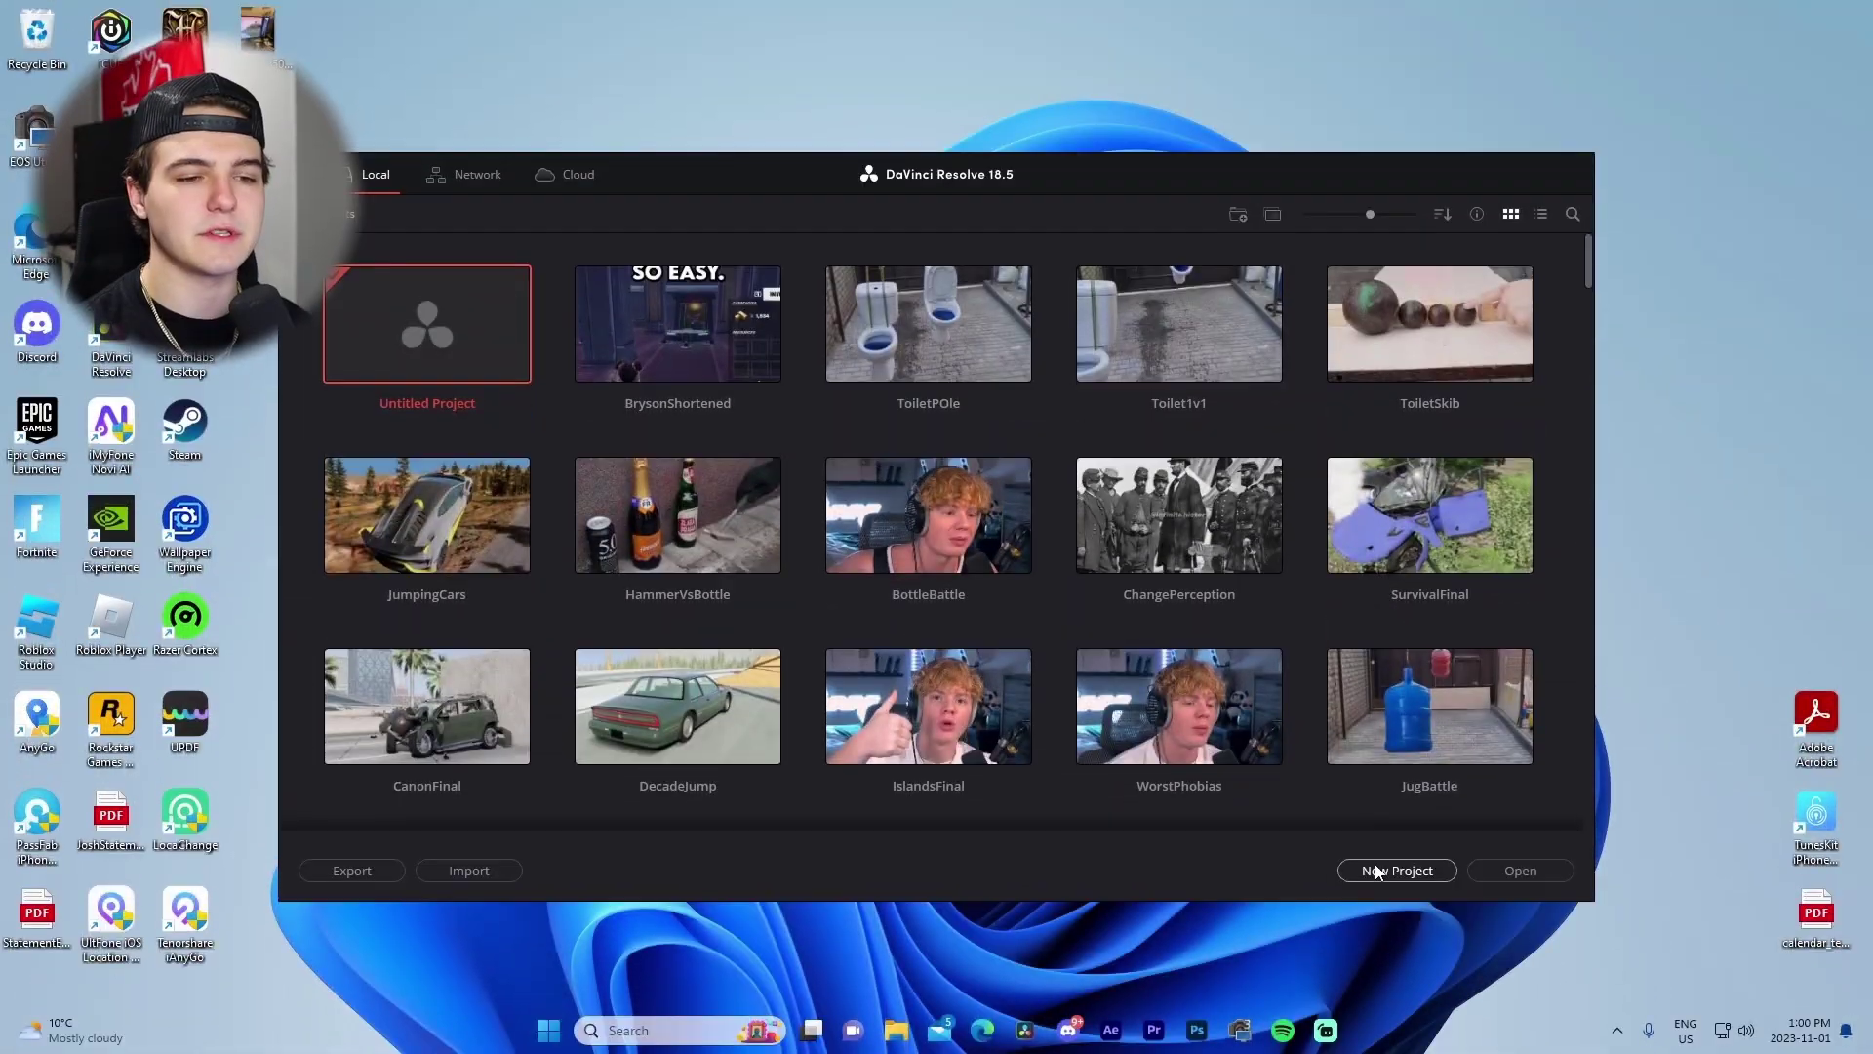
Create a new project named DavinciTutorialNovSampler.
{"action": "left_click", "coordinate": [1397, 870]}
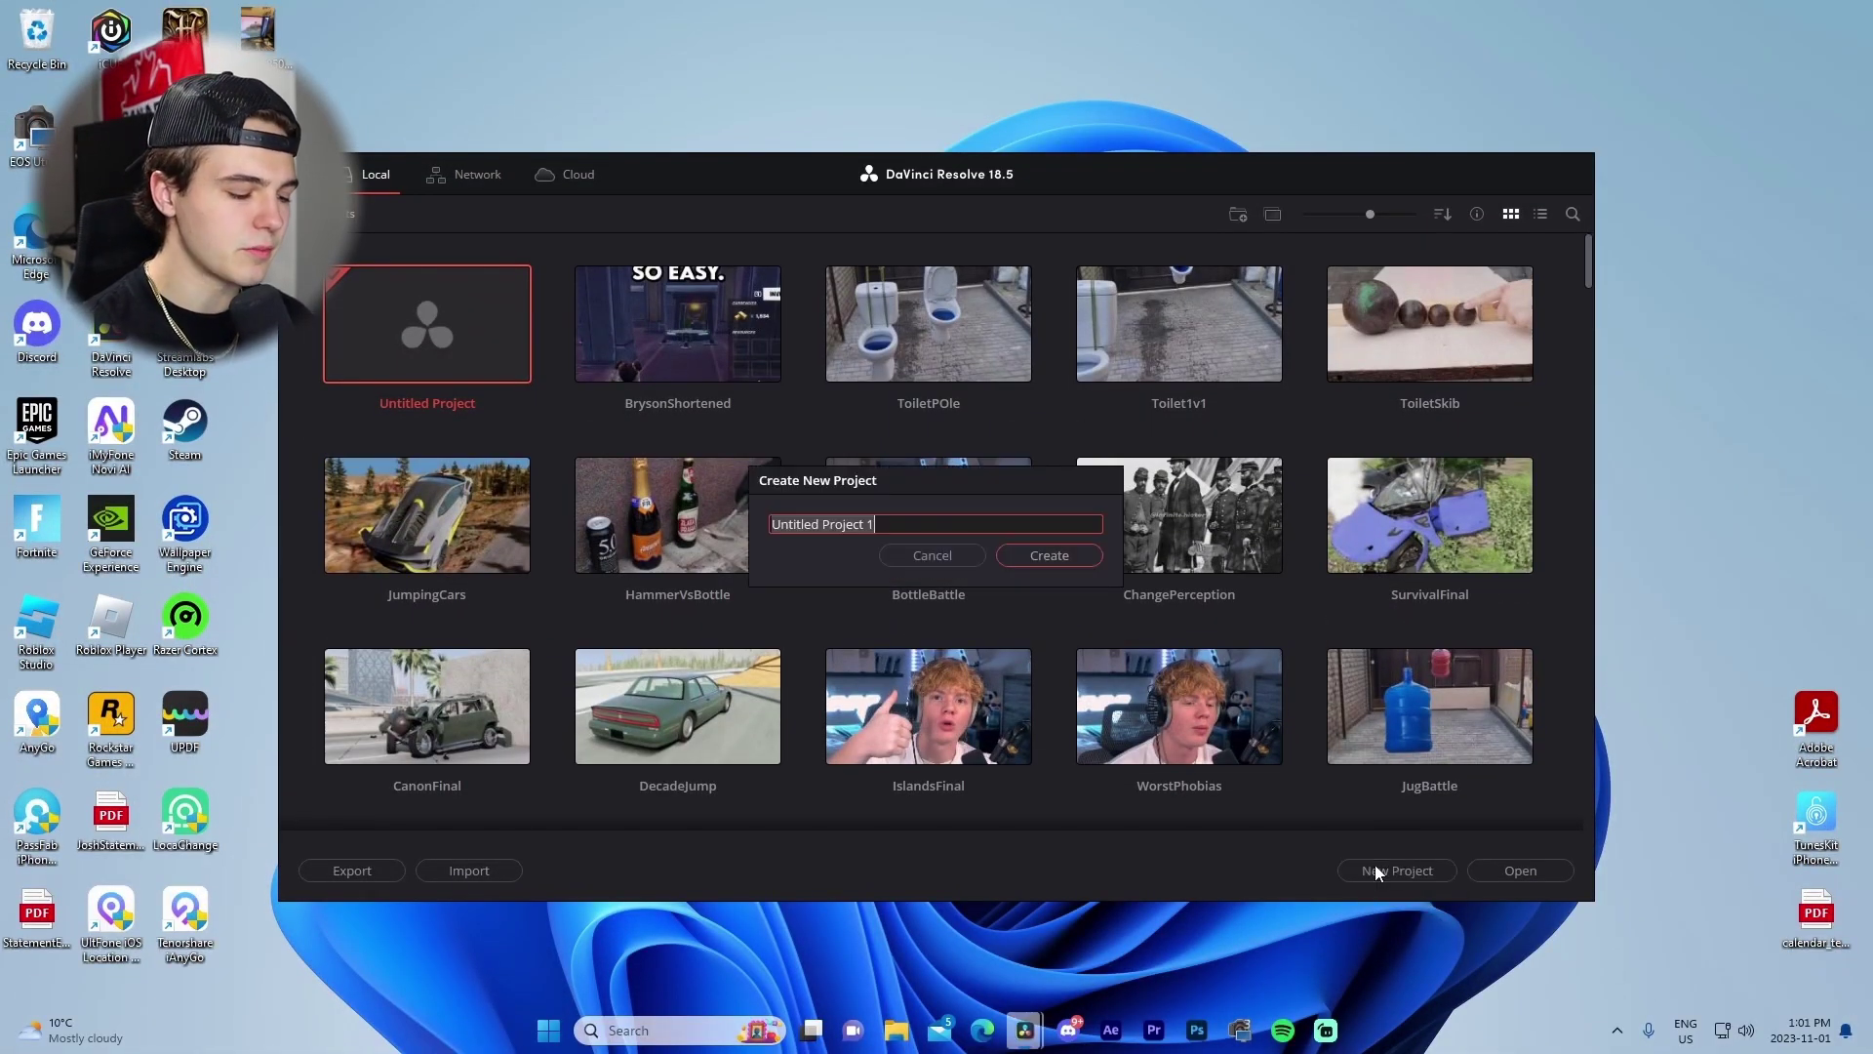
{"action": "type", "text": "Da"}
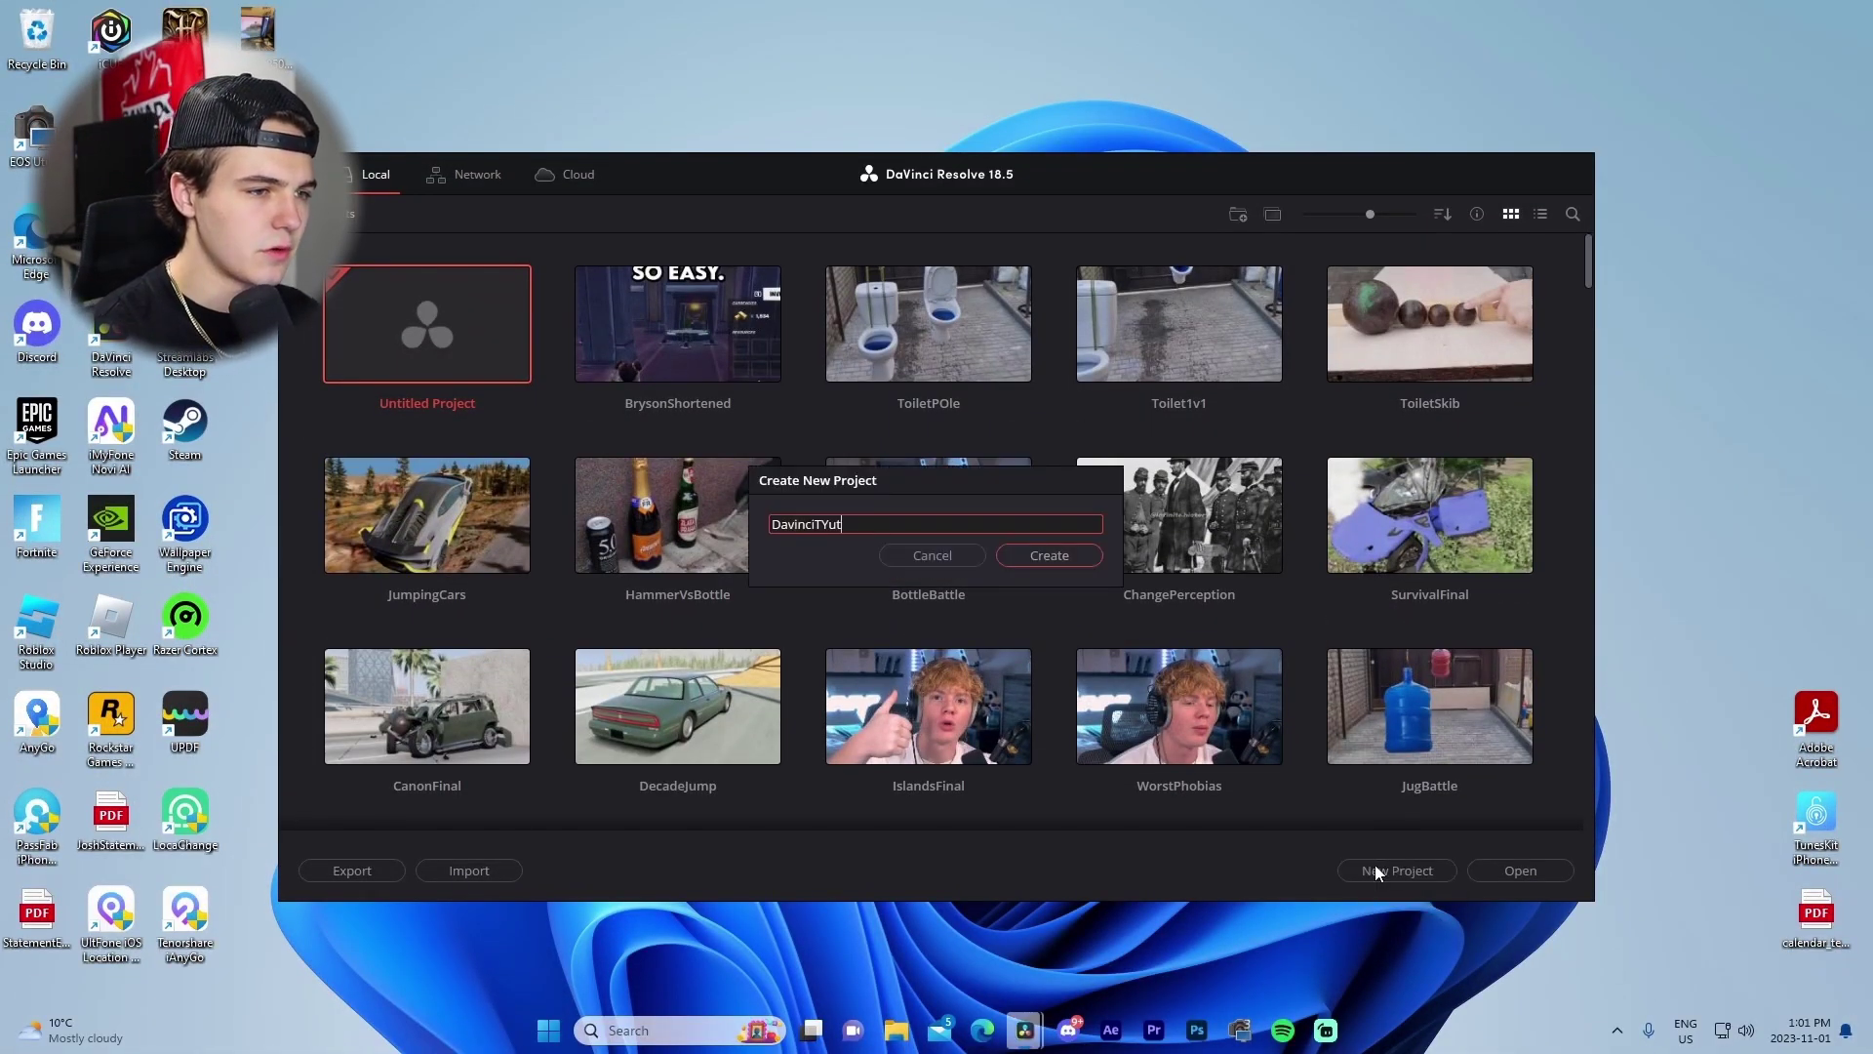
{"action": "type", "text": "vinciTutorialNovSampler"}
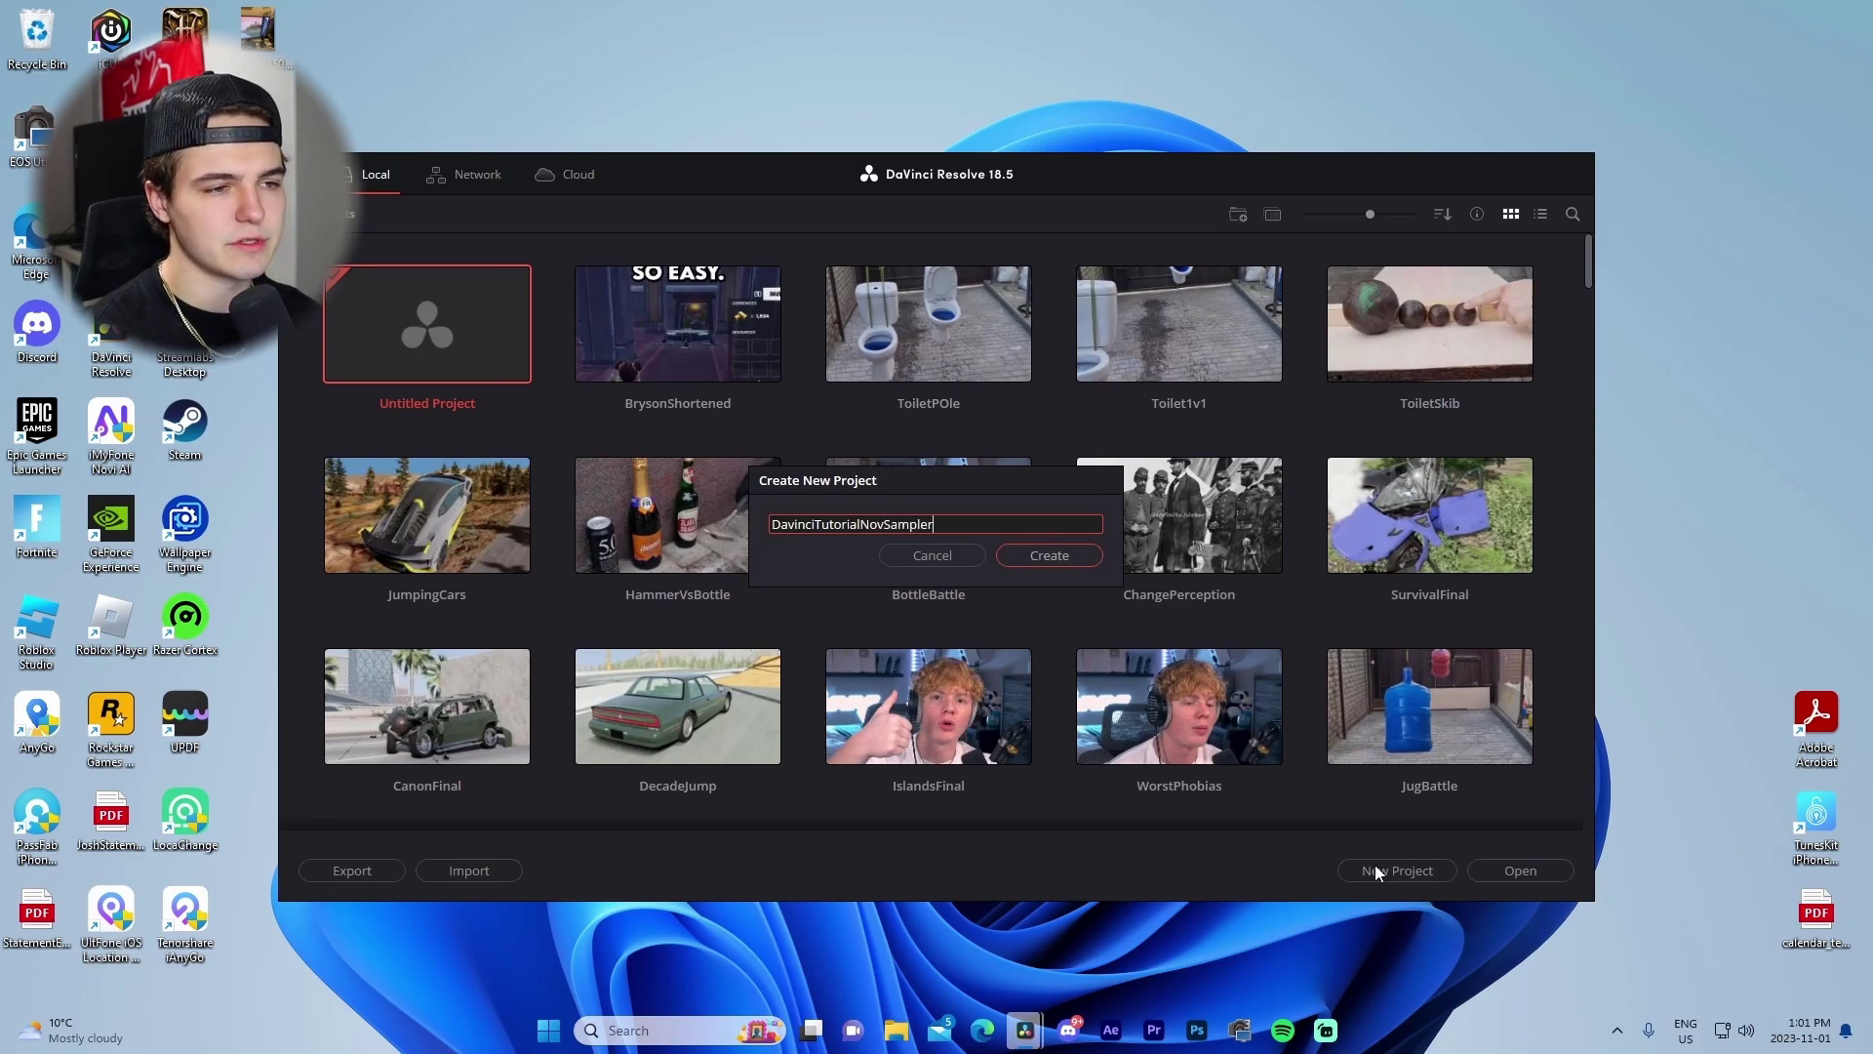
{"action": "key", "text": "Return"}
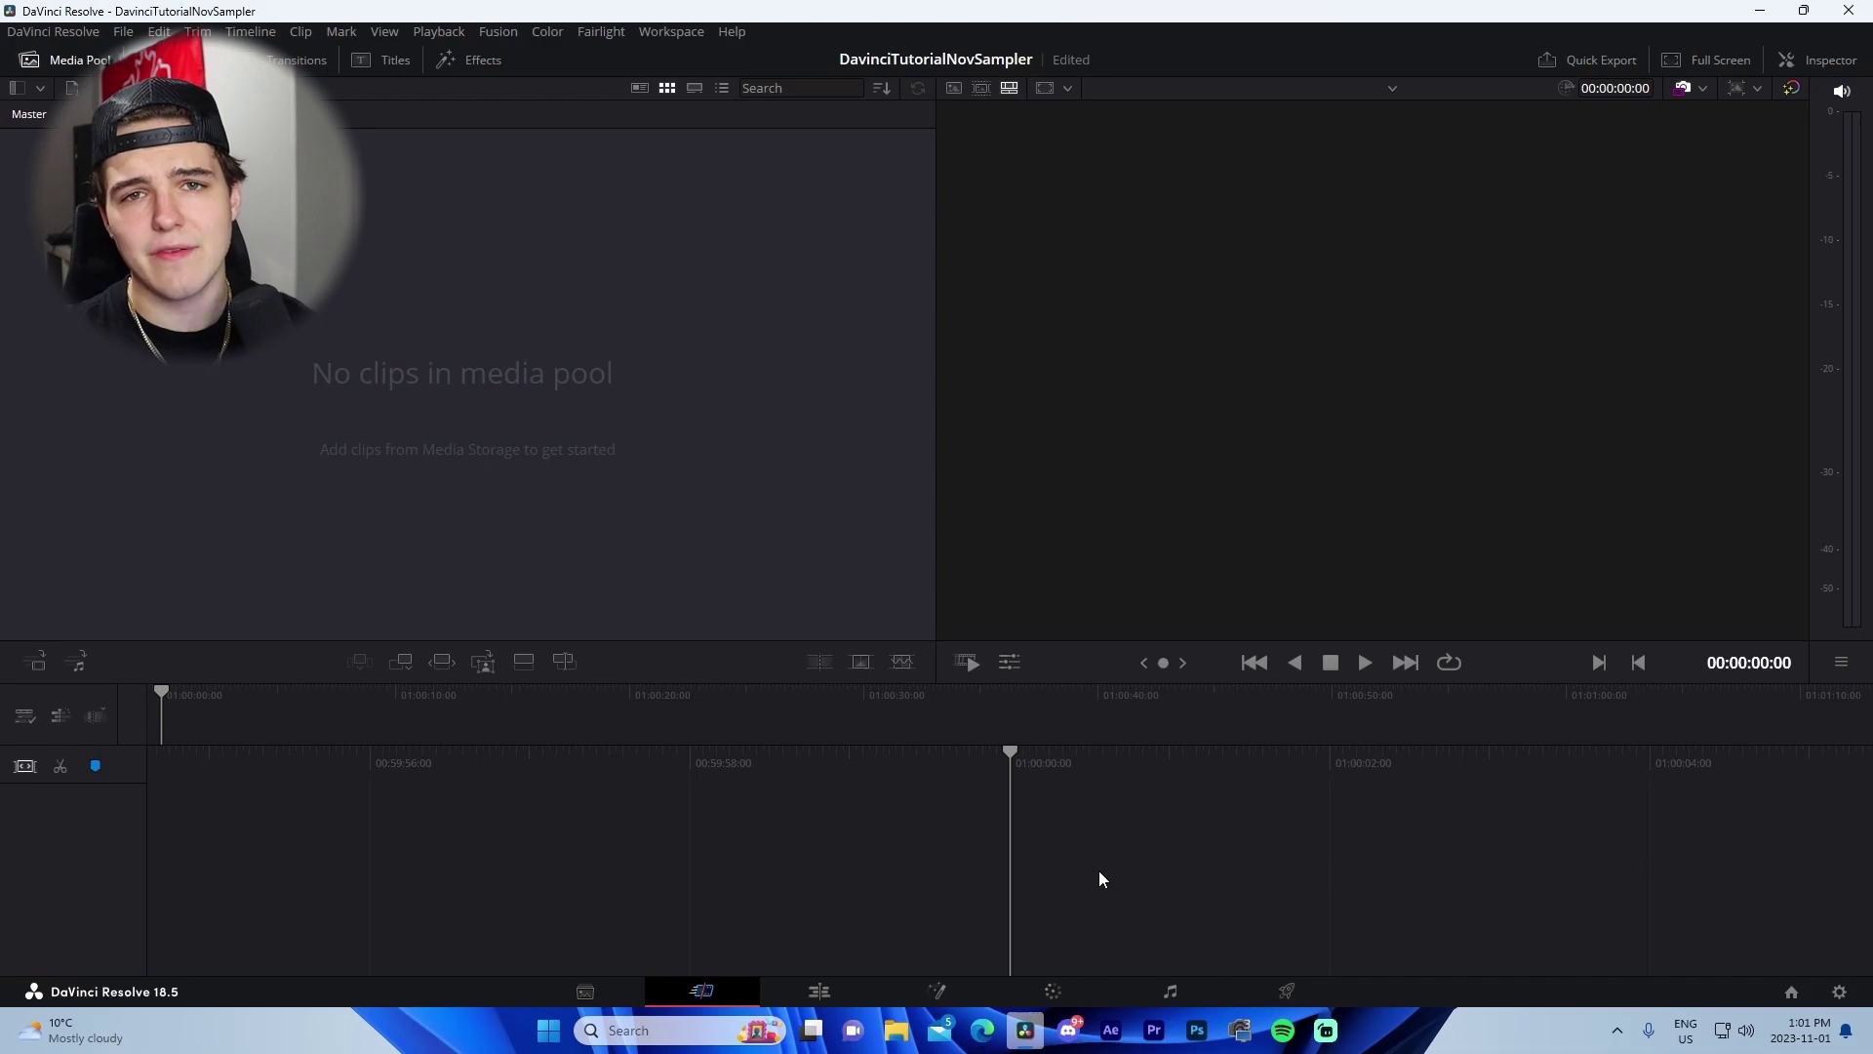
On the Edit page, set the project's timeline frame rate to 60 frames per second and save the project settings.
{"action": "left_click", "coordinate": [805, 992]}
{"action": "left_click", "coordinate": [123, 34]}
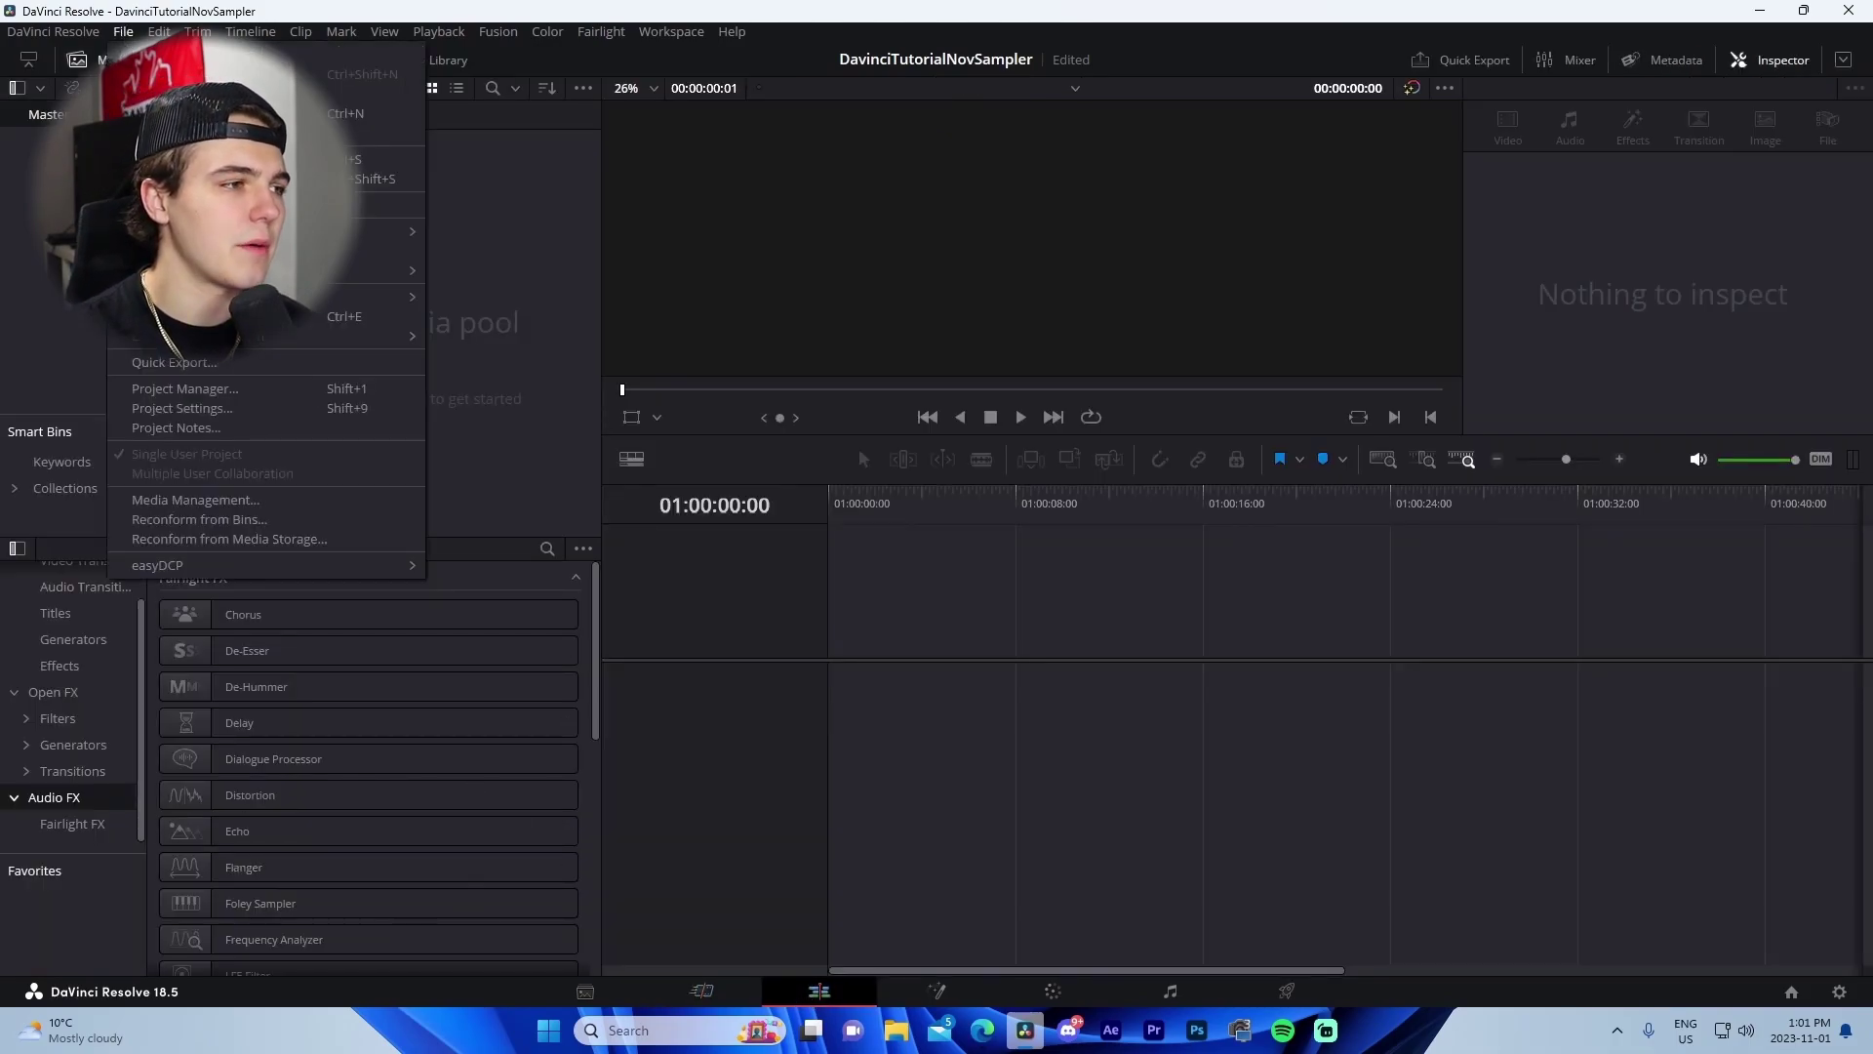
{"action": "left_click", "coordinate": [234, 406]}
{"action": "left_click", "coordinate": [925, 394]}
{"action": "scroll", "coordinate": [888, 591], "scroll_direction": "down", "scroll_amount": 1}
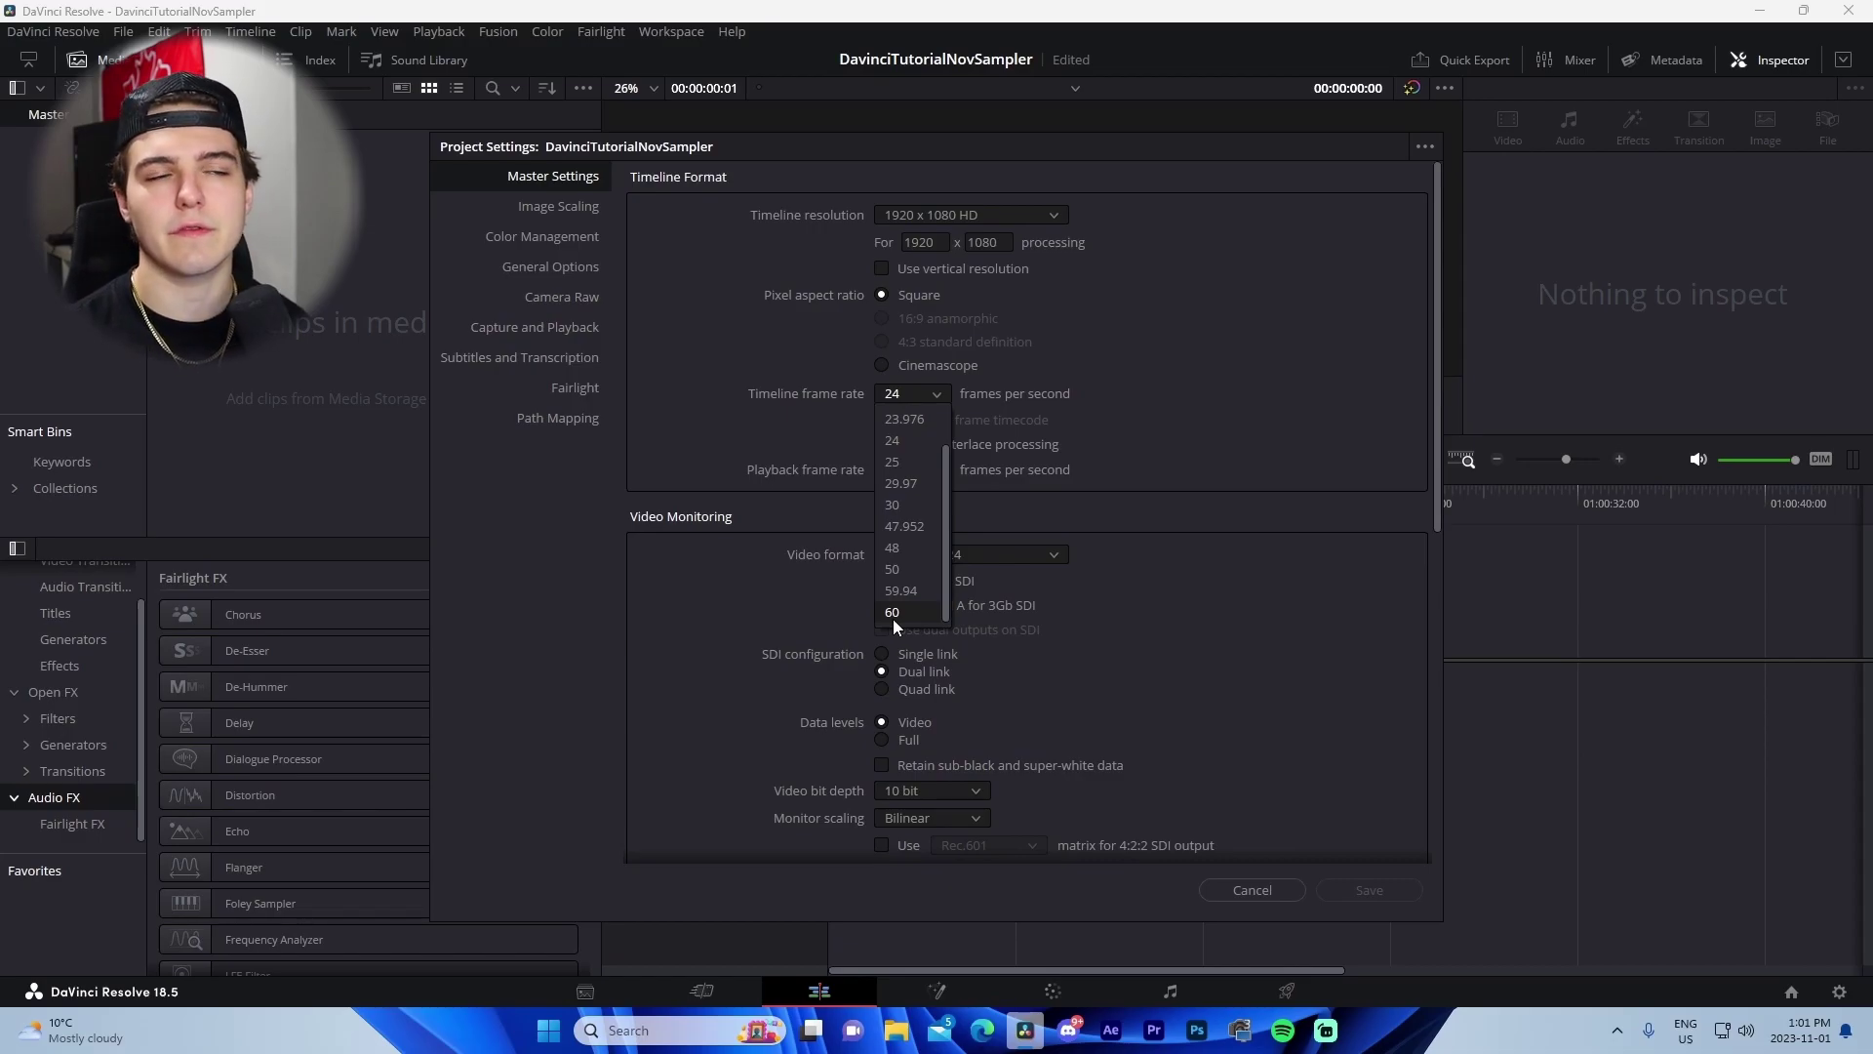
{"action": "left_click", "coordinate": [893, 612]}
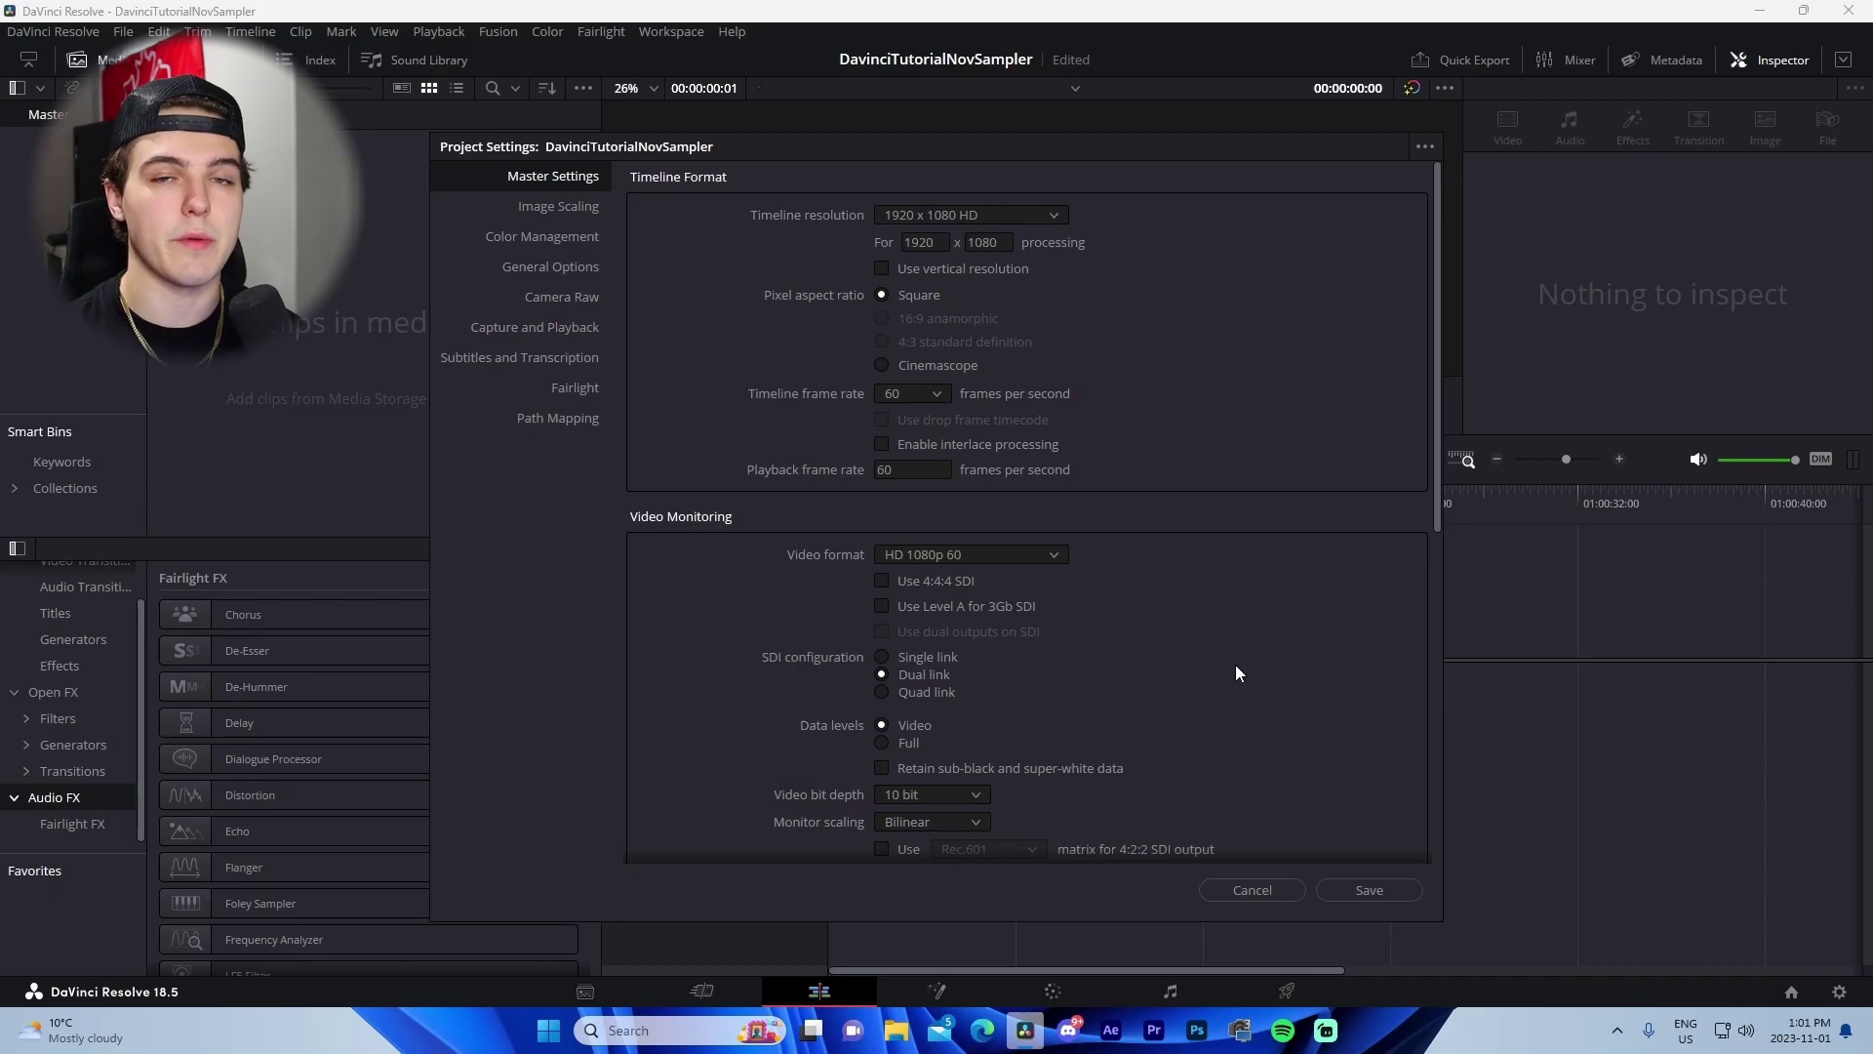
{"action": "left_click", "coordinate": [1365, 890]}
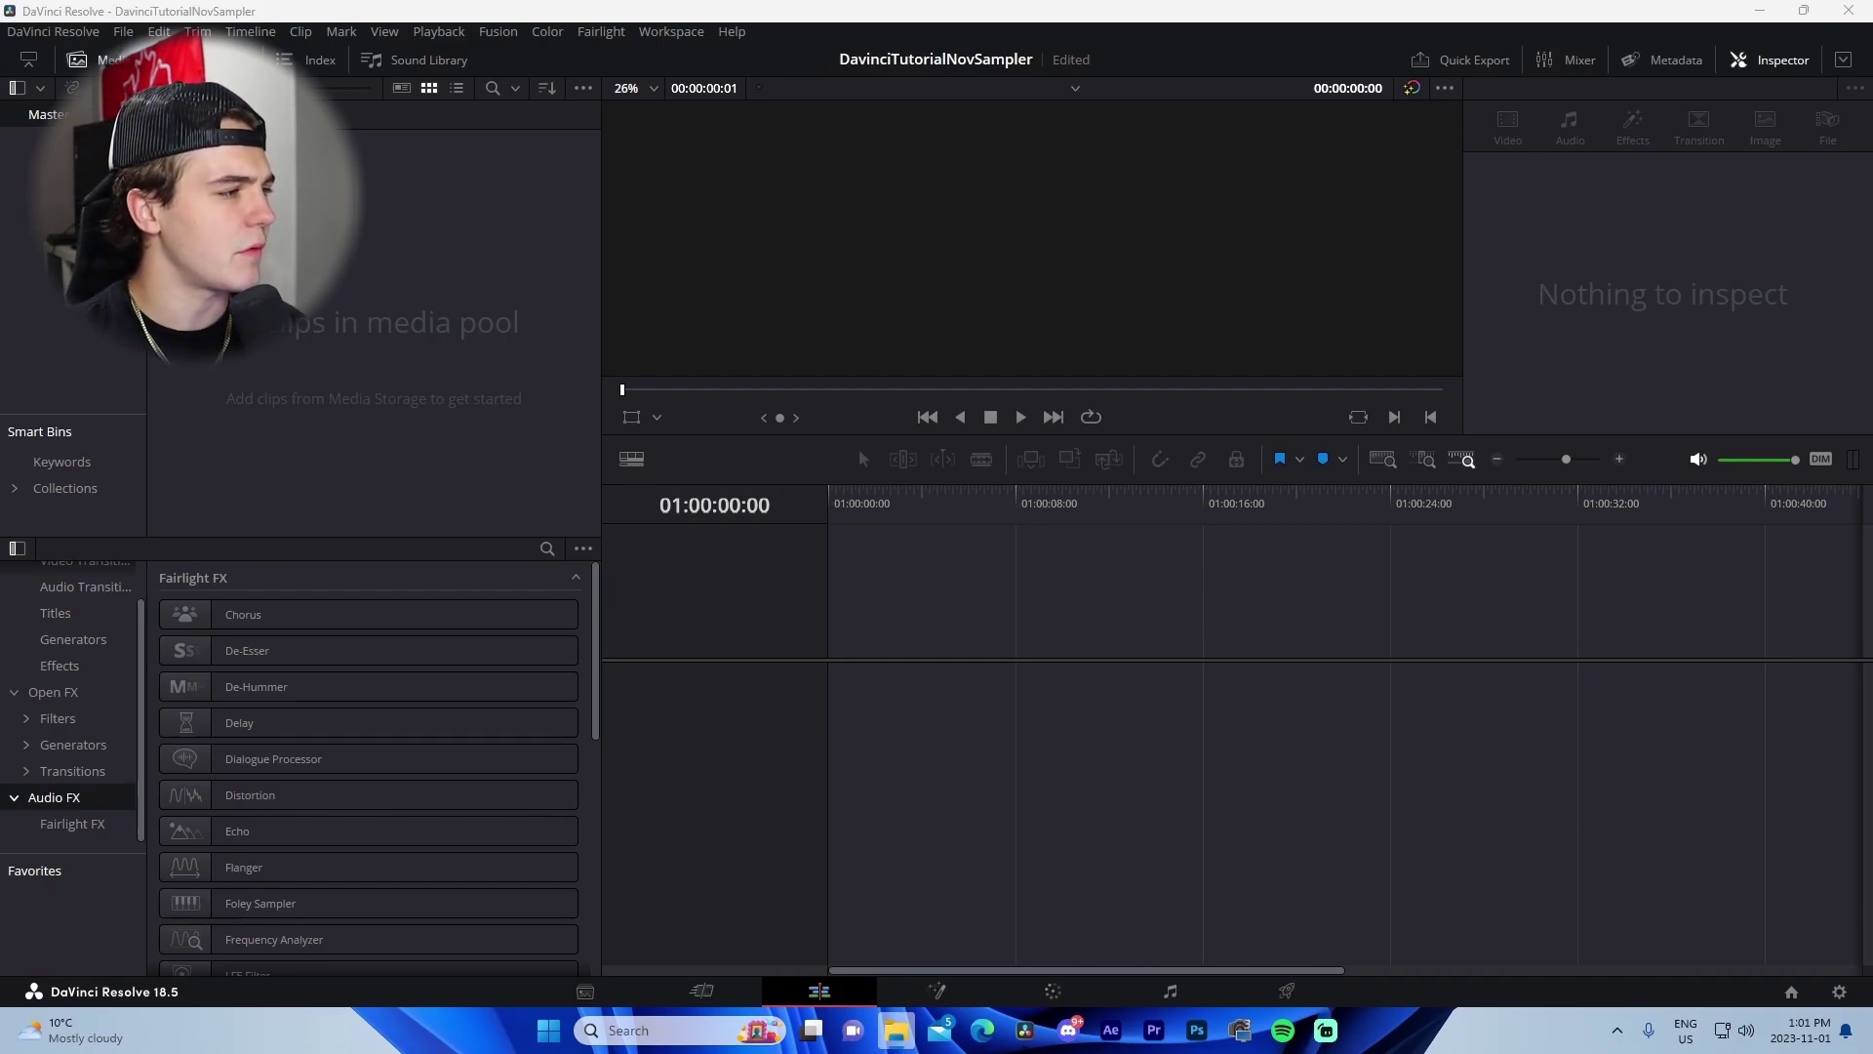
Import MVI_2207.MP4 into the media pool, change the project frame rate to match it, and place the clip at the timeline start.
{"action": "left_click_drag", "start_coordinate": [20, 292], "coordinate": [297, 400]}
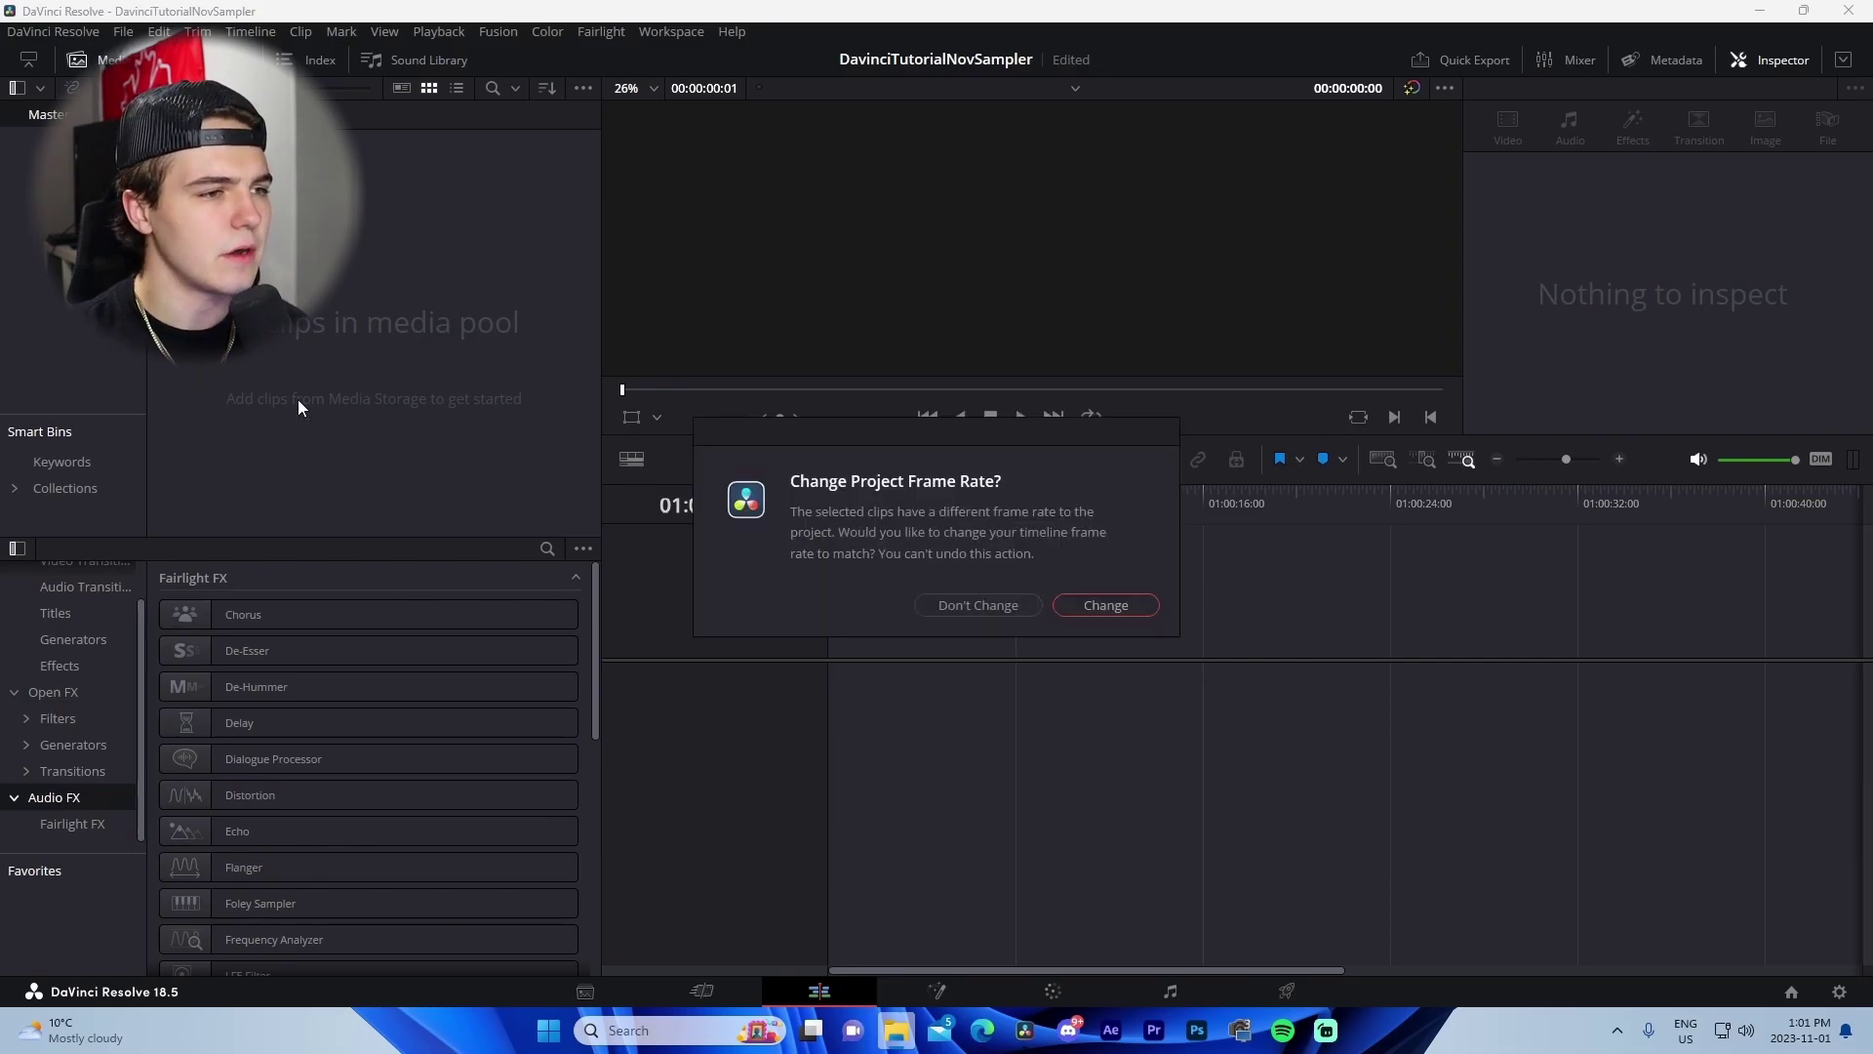
{"action": "left_click", "coordinate": [1083, 605]}
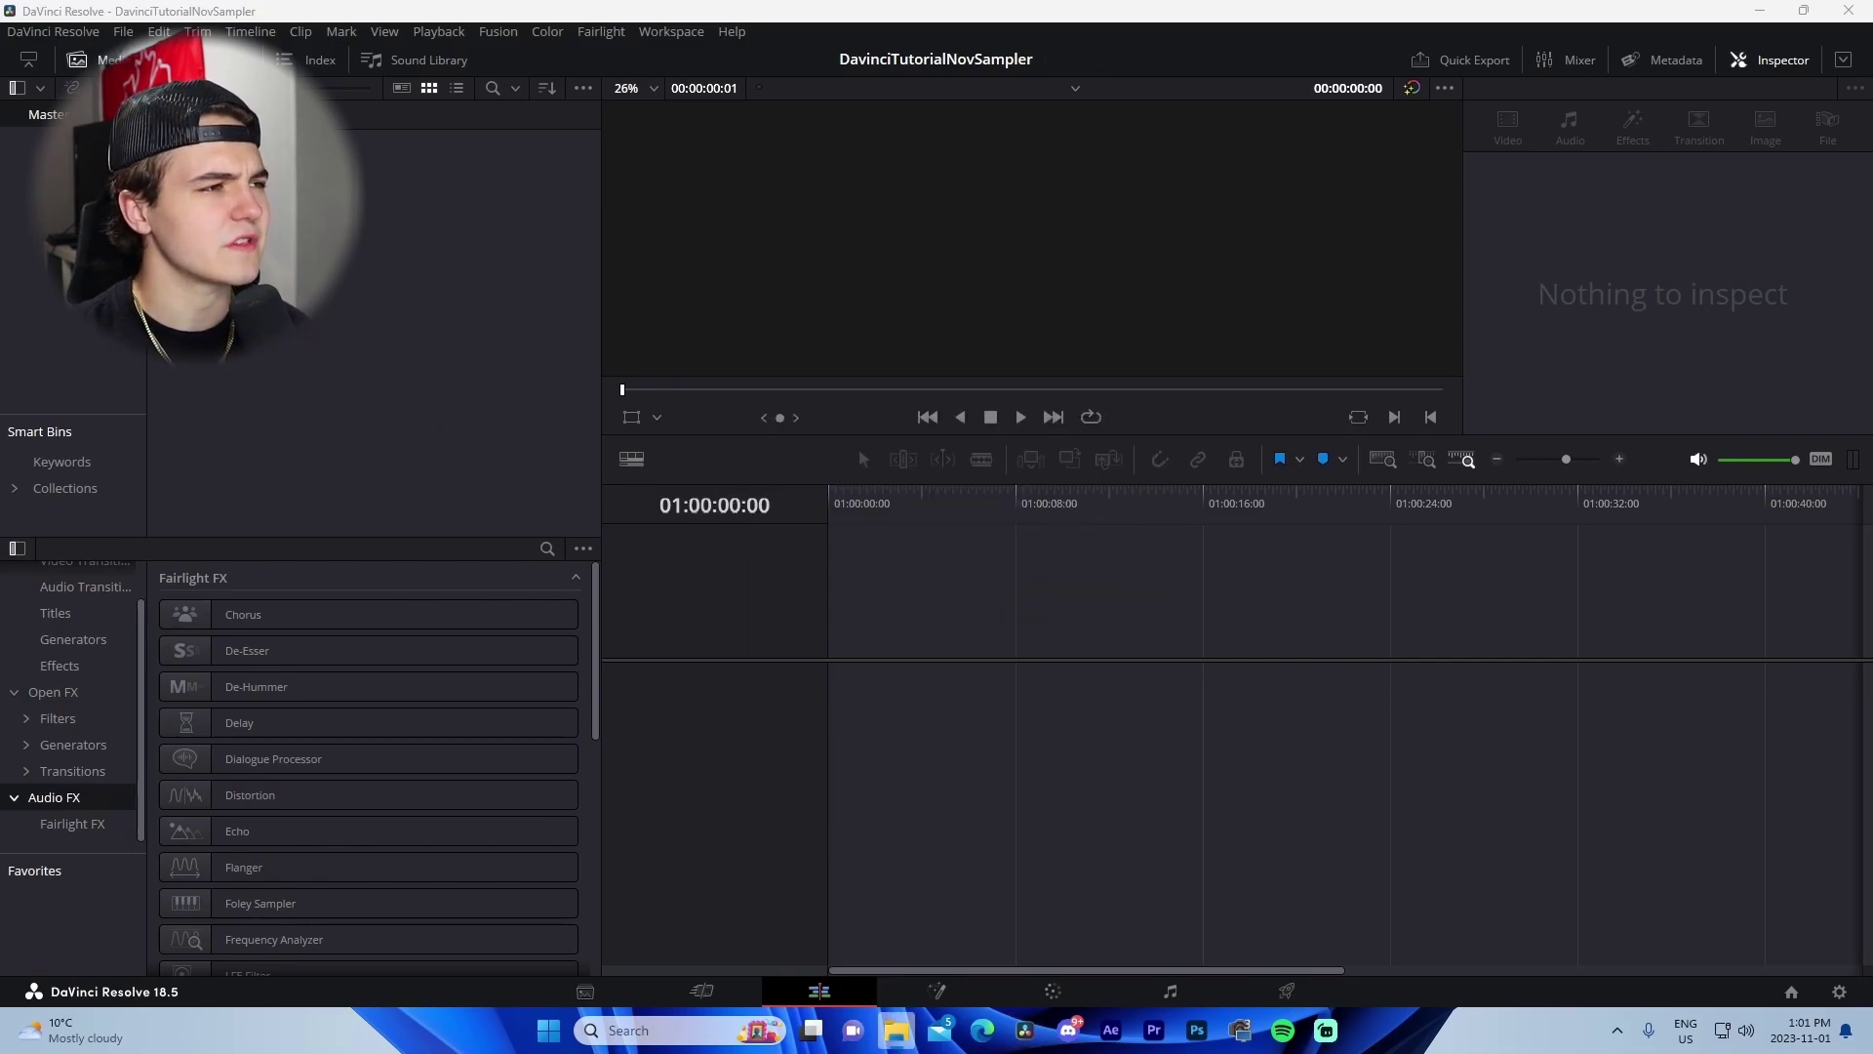
{"action": "left_click_drag", "start_coordinate": [195, 176], "coordinate": [840, 699]}
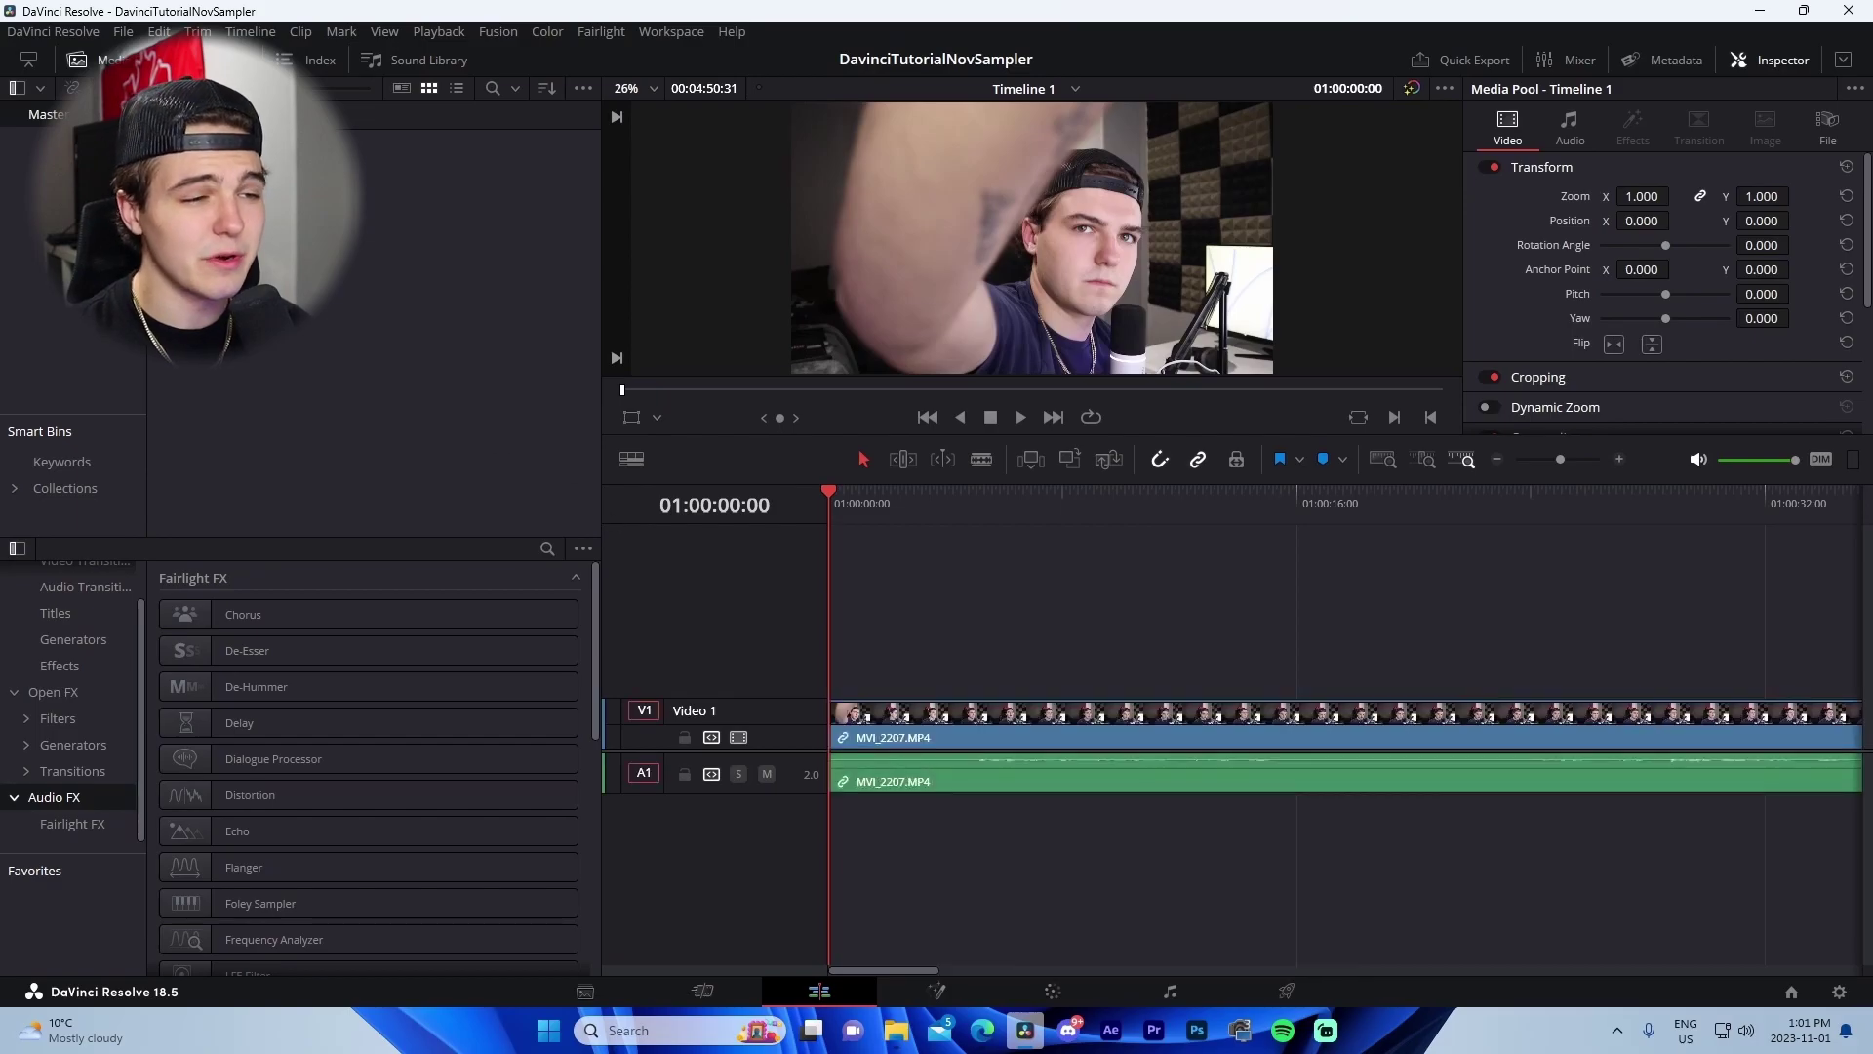
{"action": "left_click", "coordinate": [1496, 459]}
{"action": "left_click", "coordinate": [1497, 458]}
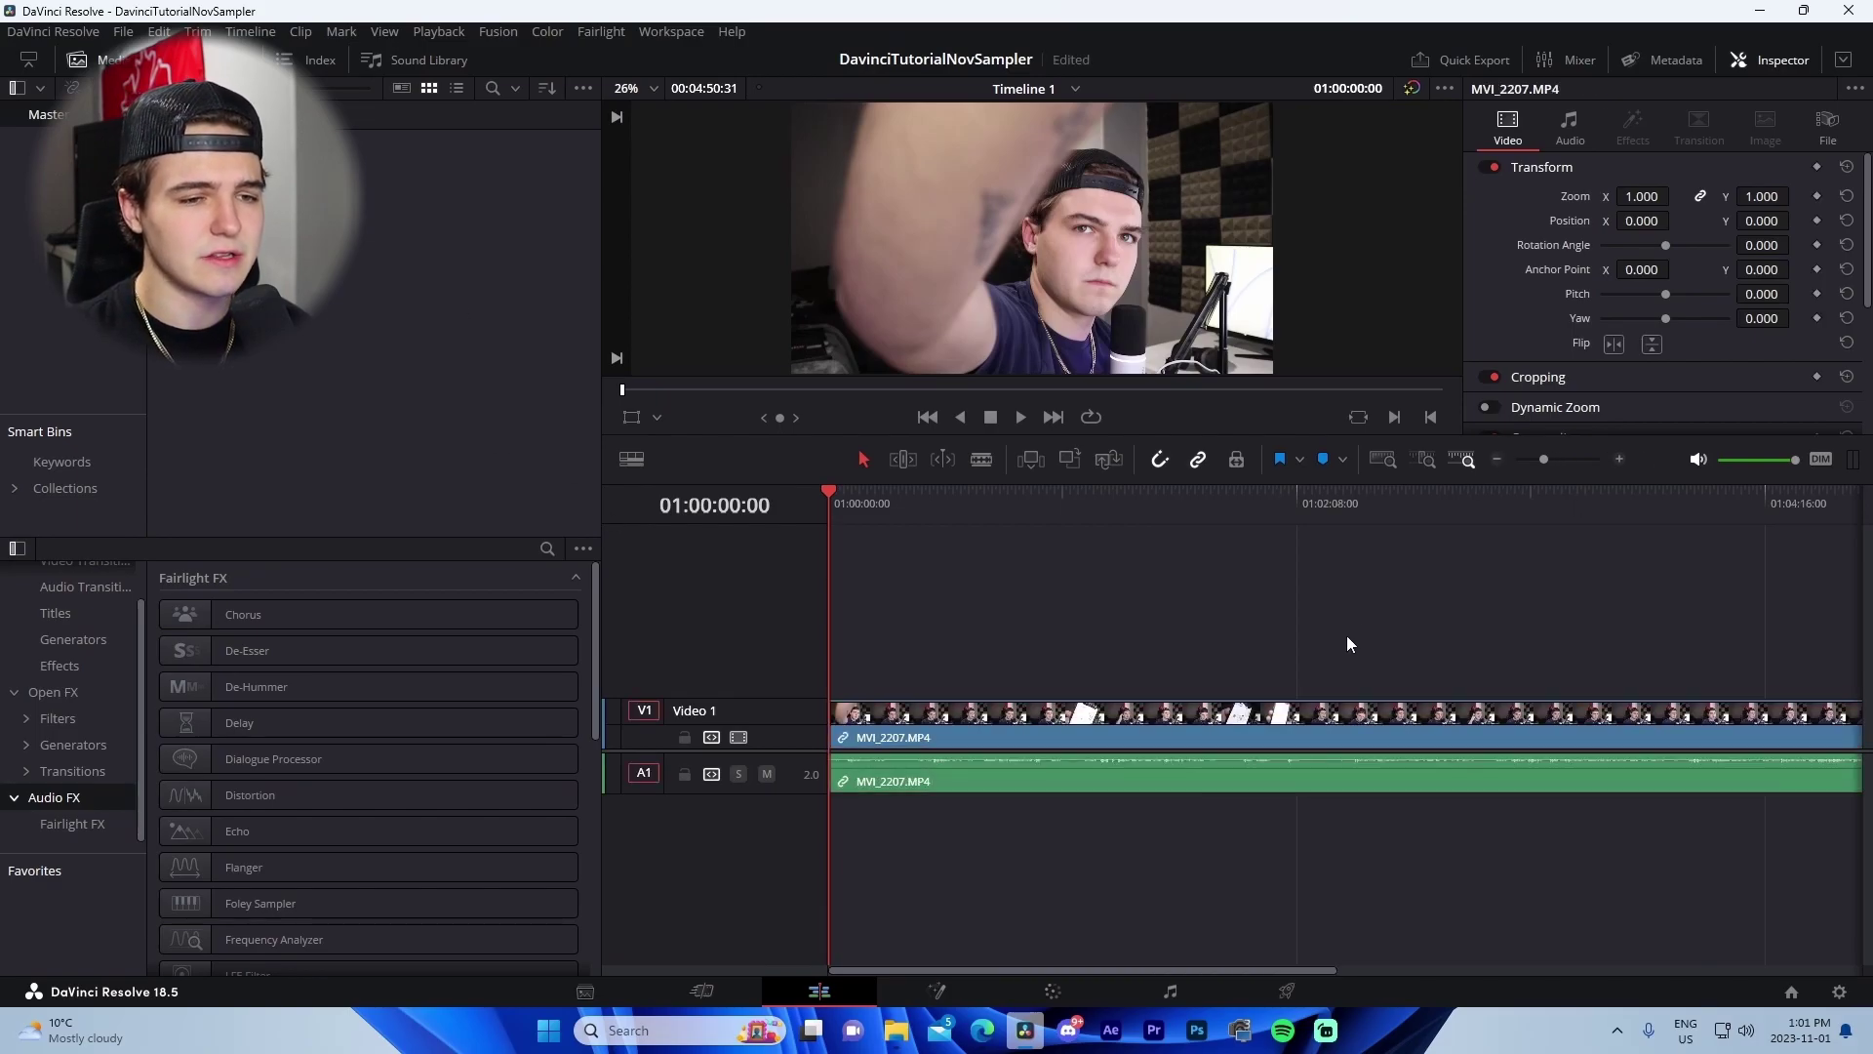
{"action": "left_click", "coordinate": [1495, 465]}
{"action": "left_click", "coordinate": [1495, 465]}
{"action": "left_click", "coordinate": [207, 59]}
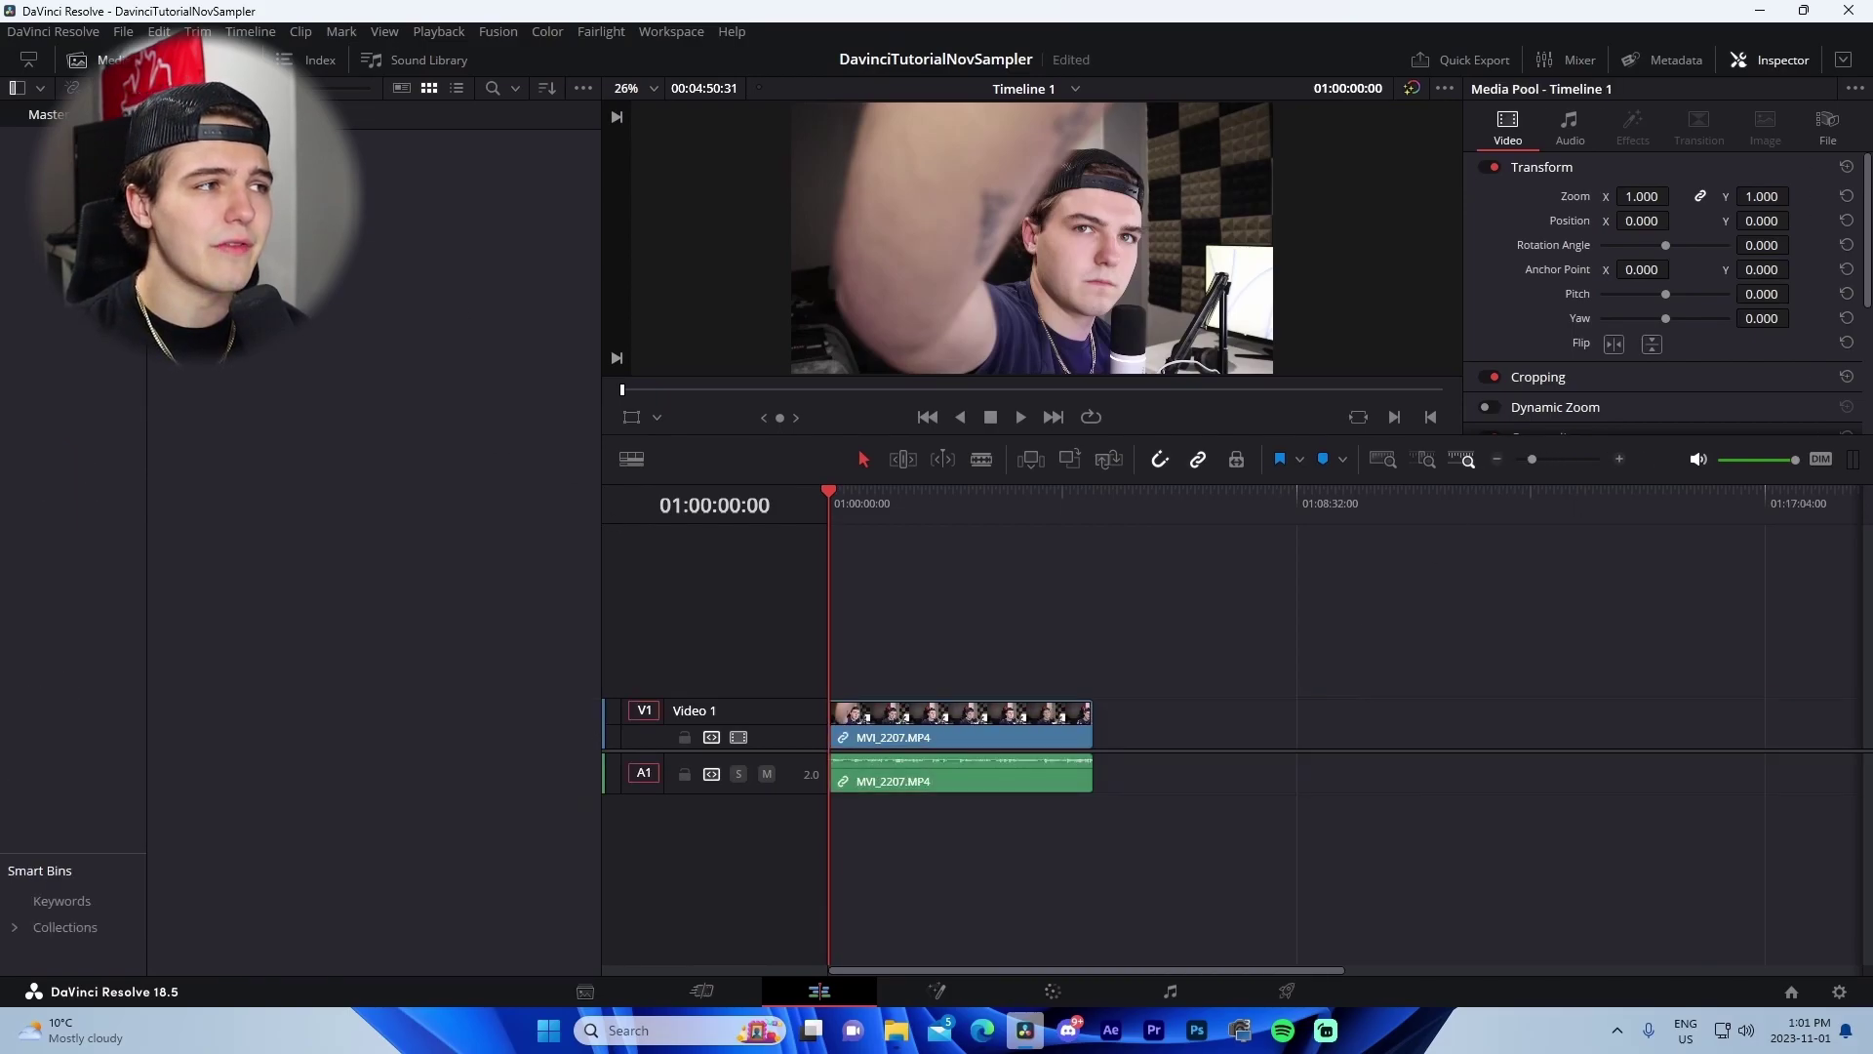
{"action": "left_click", "coordinate": [107, 59]}
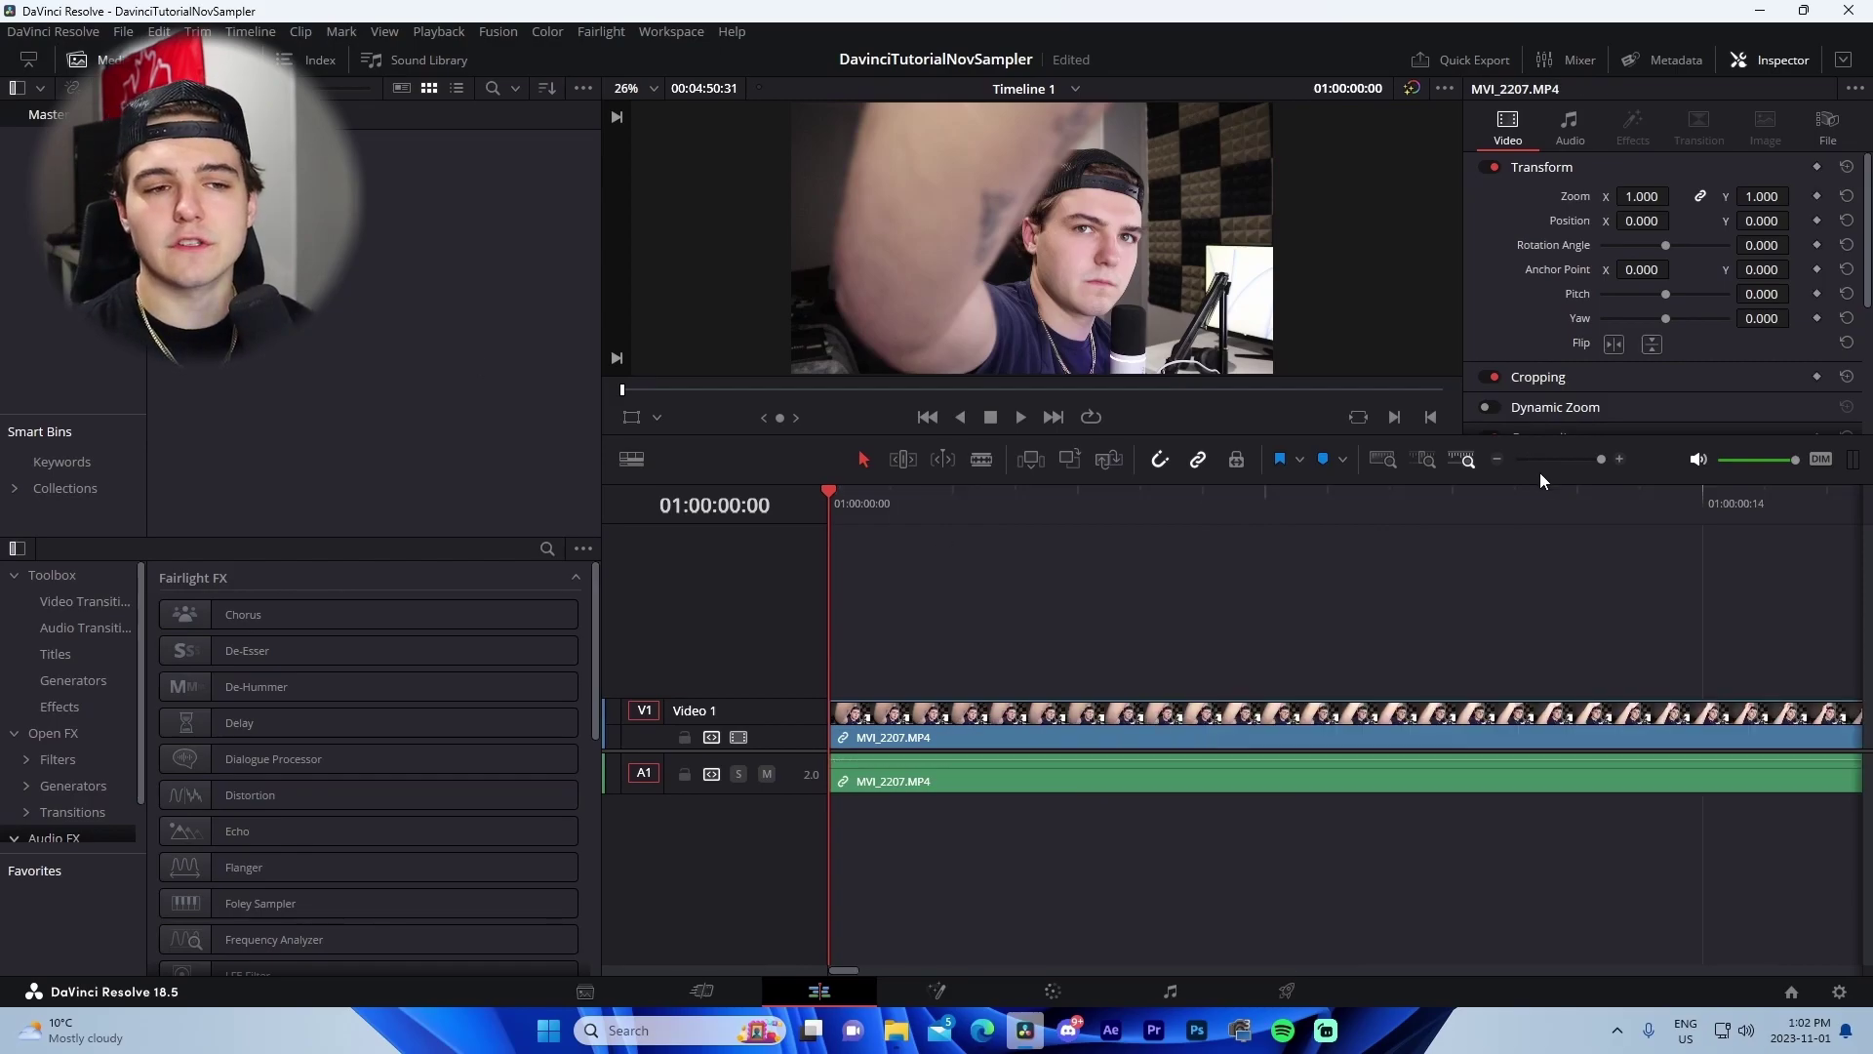
Split the clip with the blade tool at 01:01:04:00 and at five points beyond it, up to about the clip's middle.
{"action": "left_click", "coordinate": [1491, 459]}
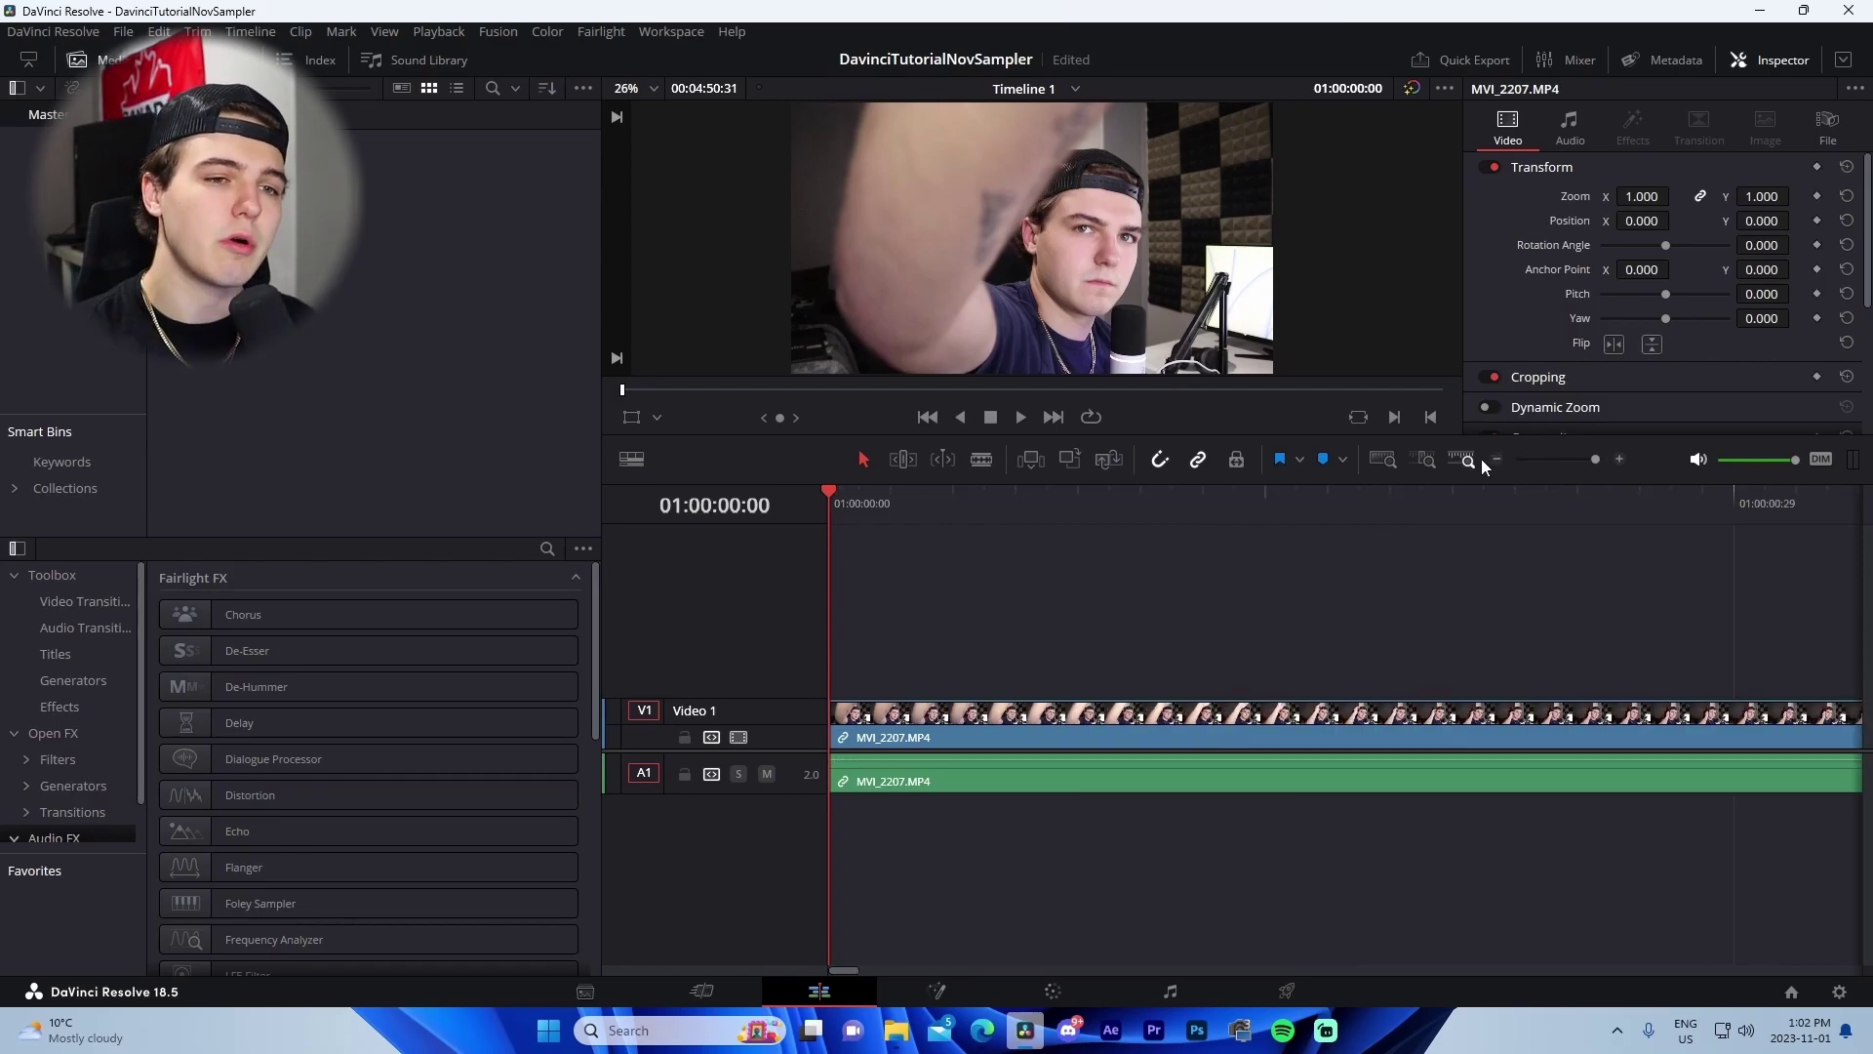
{"action": "left_click", "coordinate": [1490, 459]}
{"action": "left_click", "coordinate": [1489, 459]}
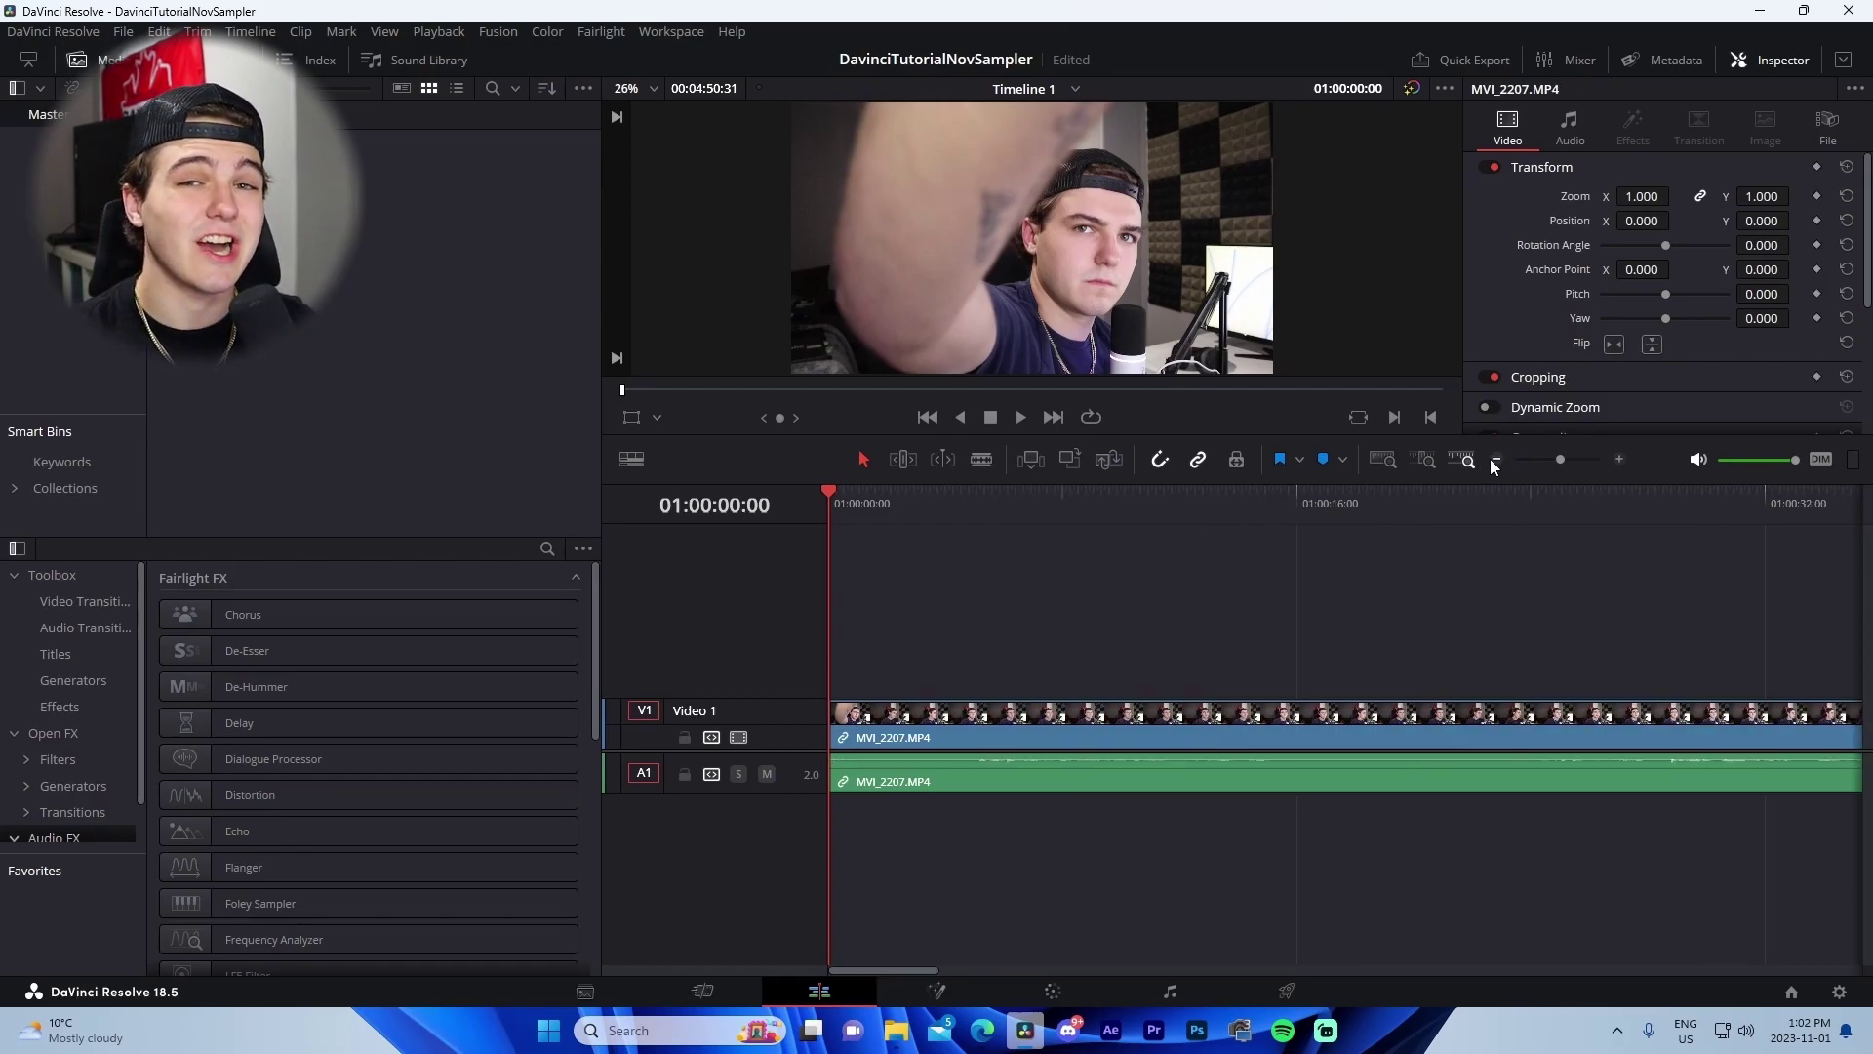
{"action": "left_click", "coordinate": [1488, 459]}
{"action": "left_click", "coordinate": [1491, 457]}
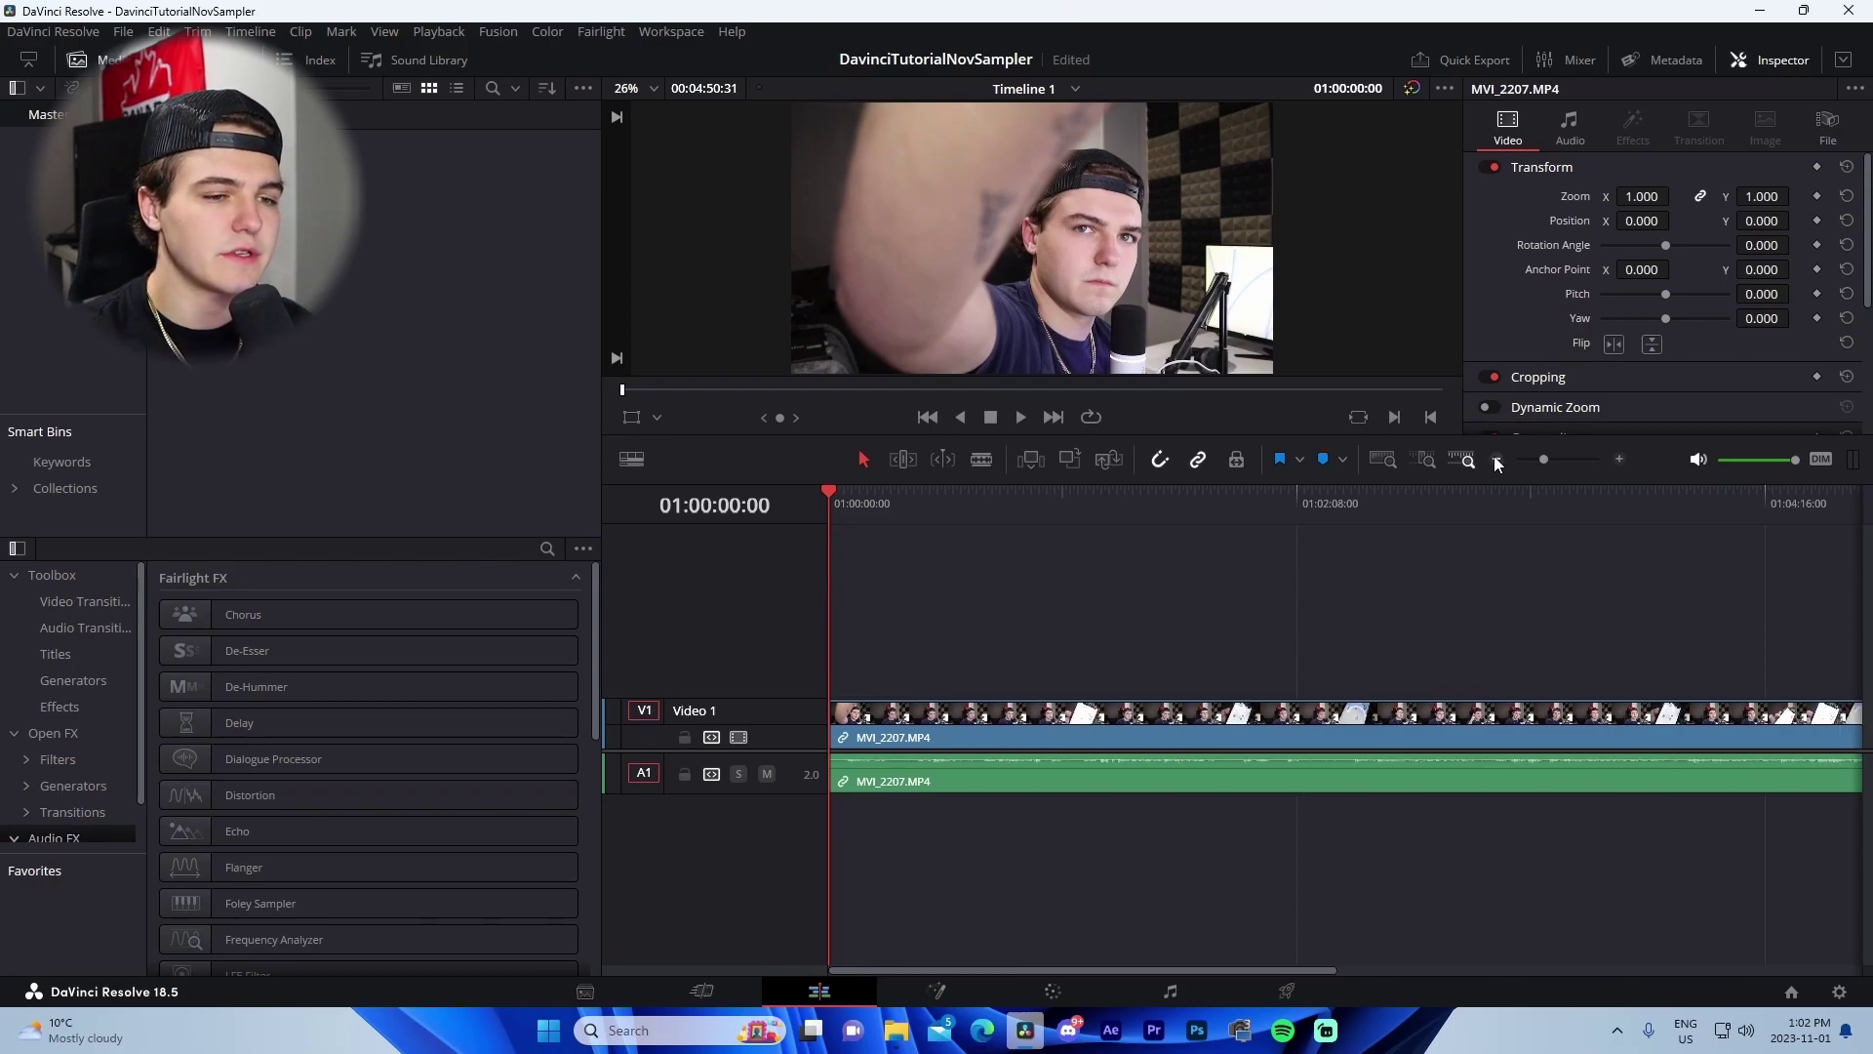
{"action": "left_click", "coordinate": [1494, 454]}
{"action": "key", "text": "b"}
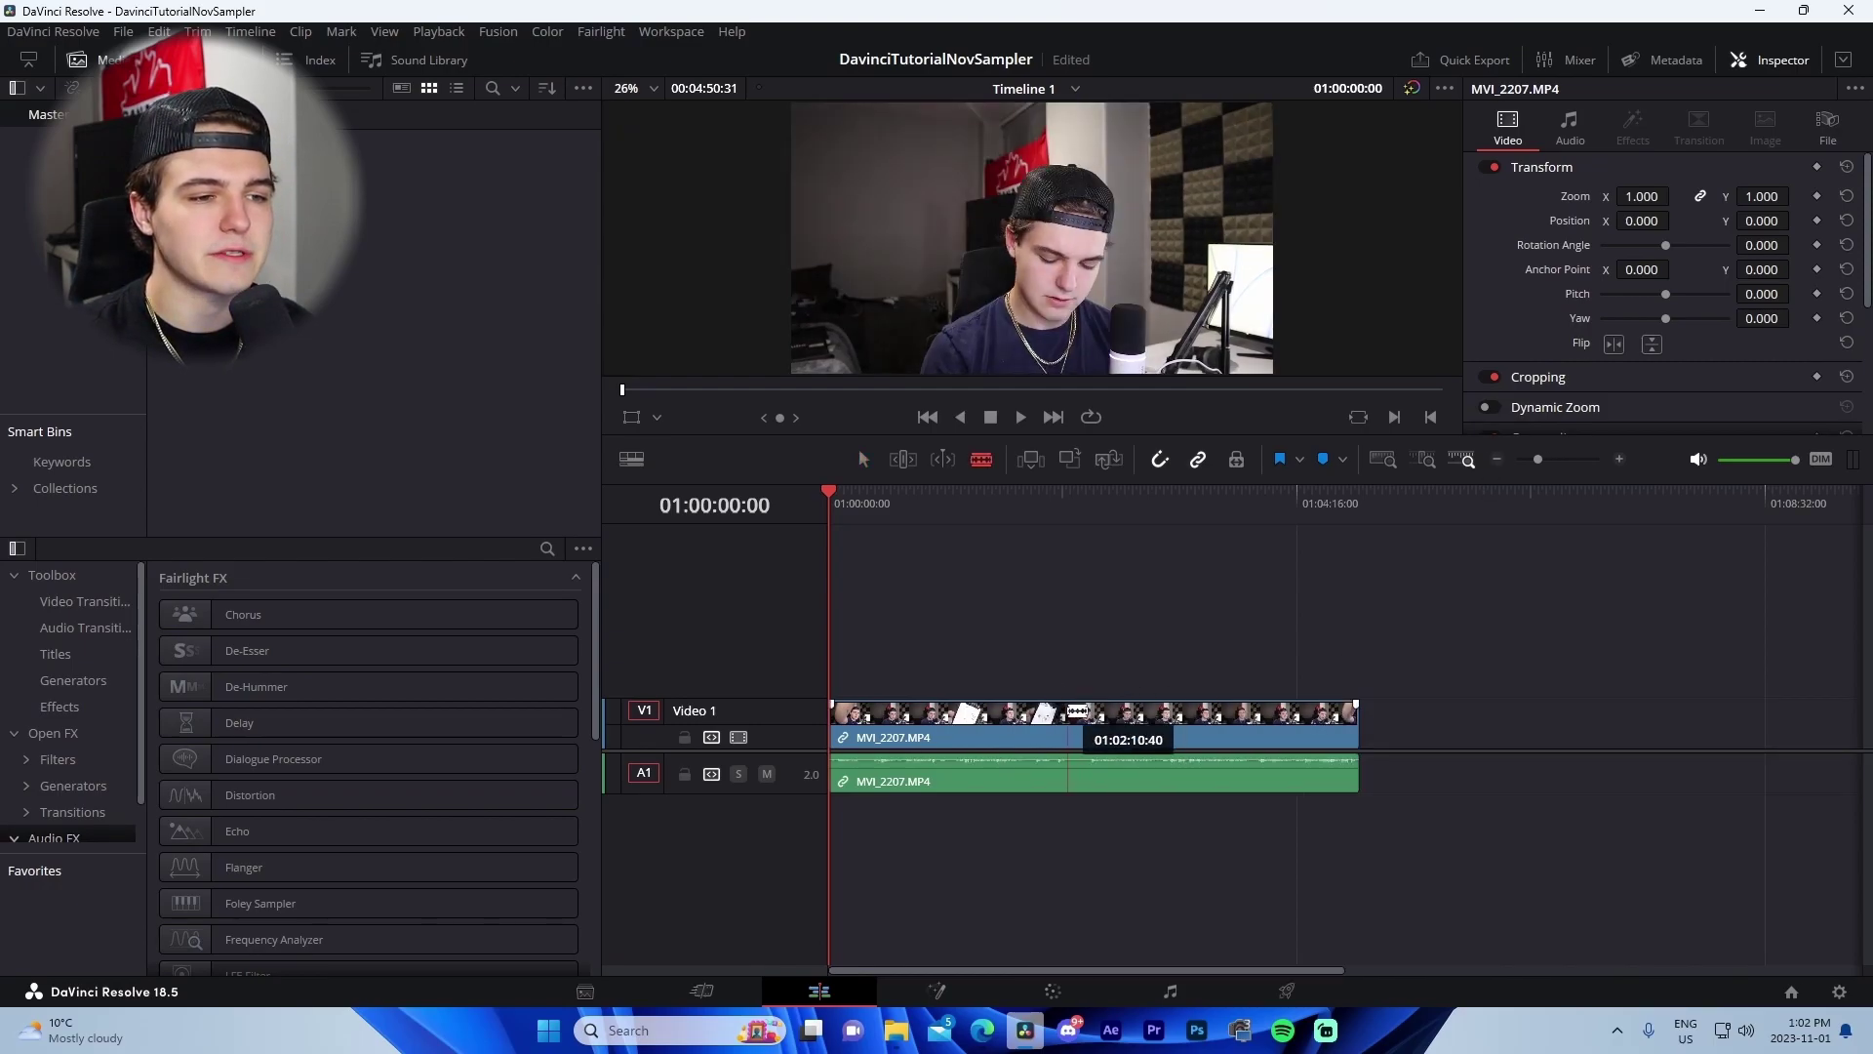
{"action": "left_click", "coordinate": [1620, 459]}
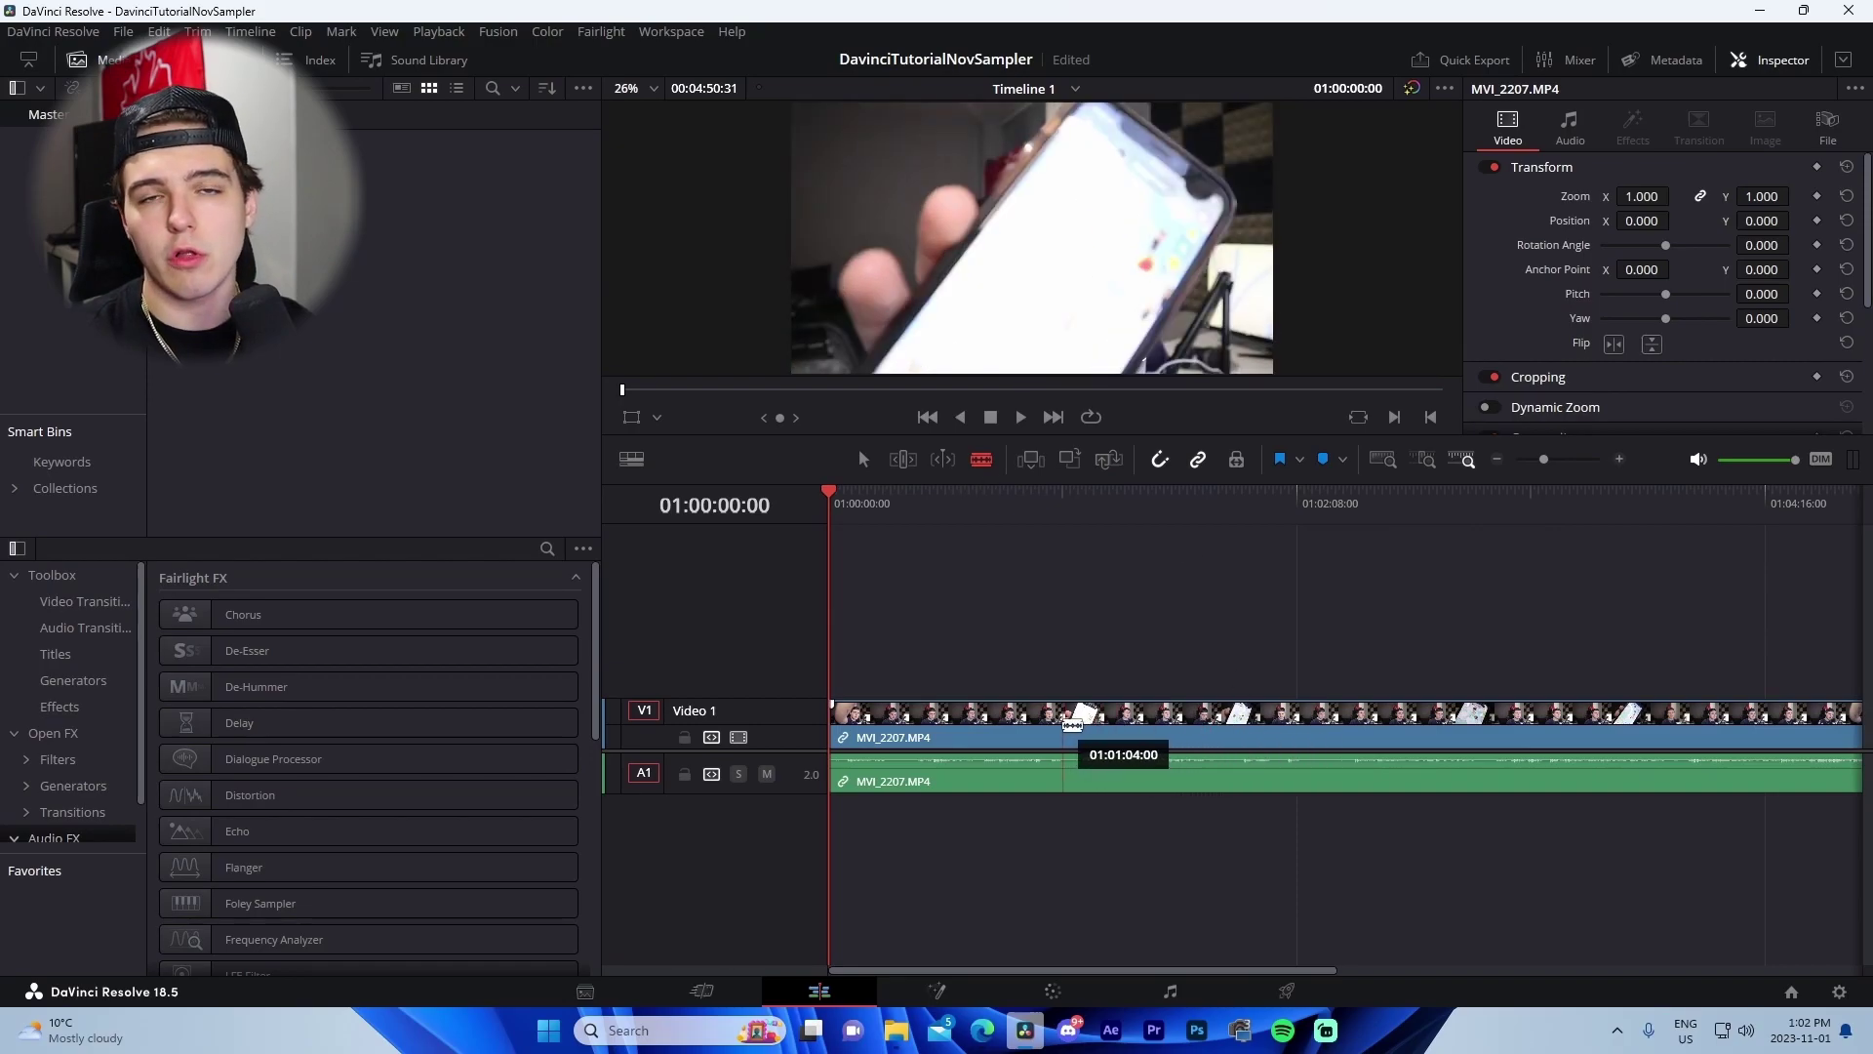
{"action": "left_click", "coordinate": [1066, 725]}
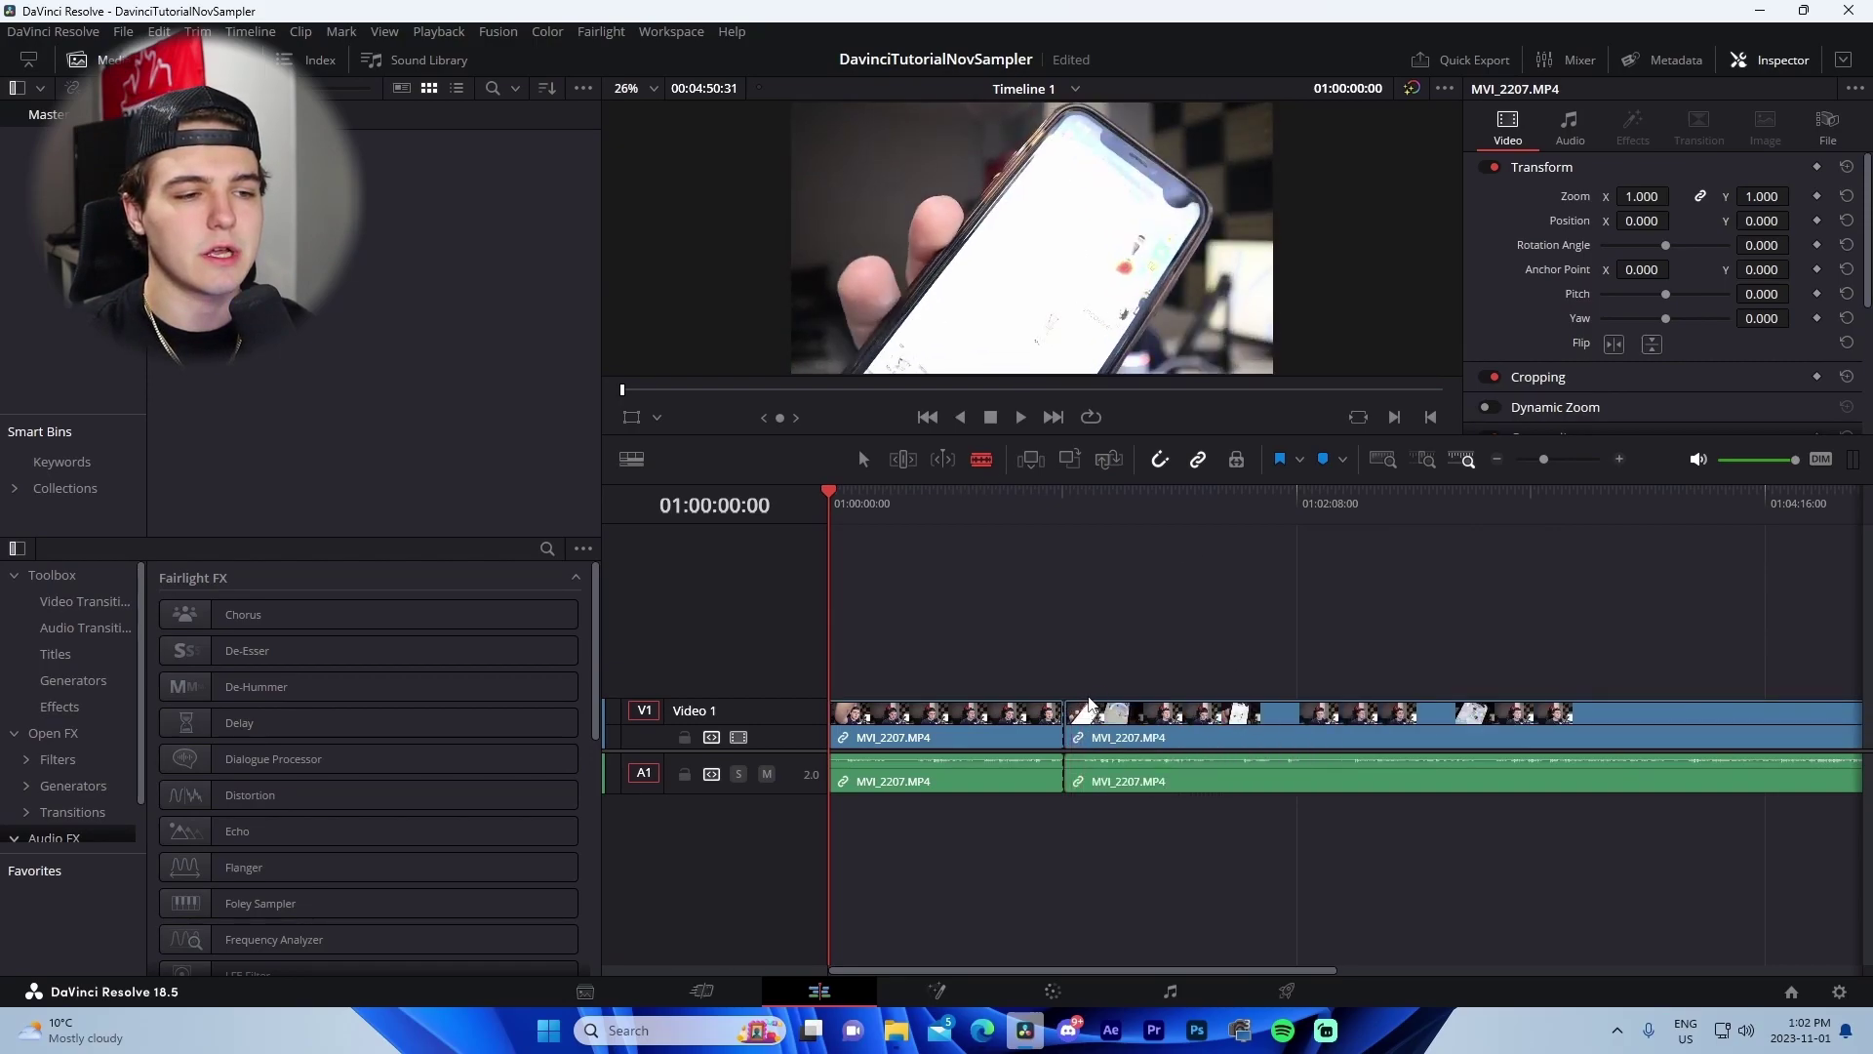
{"action": "left_click", "coordinate": [1079, 725]}
{"action": "left_click", "coordinate": [1215, 725]}
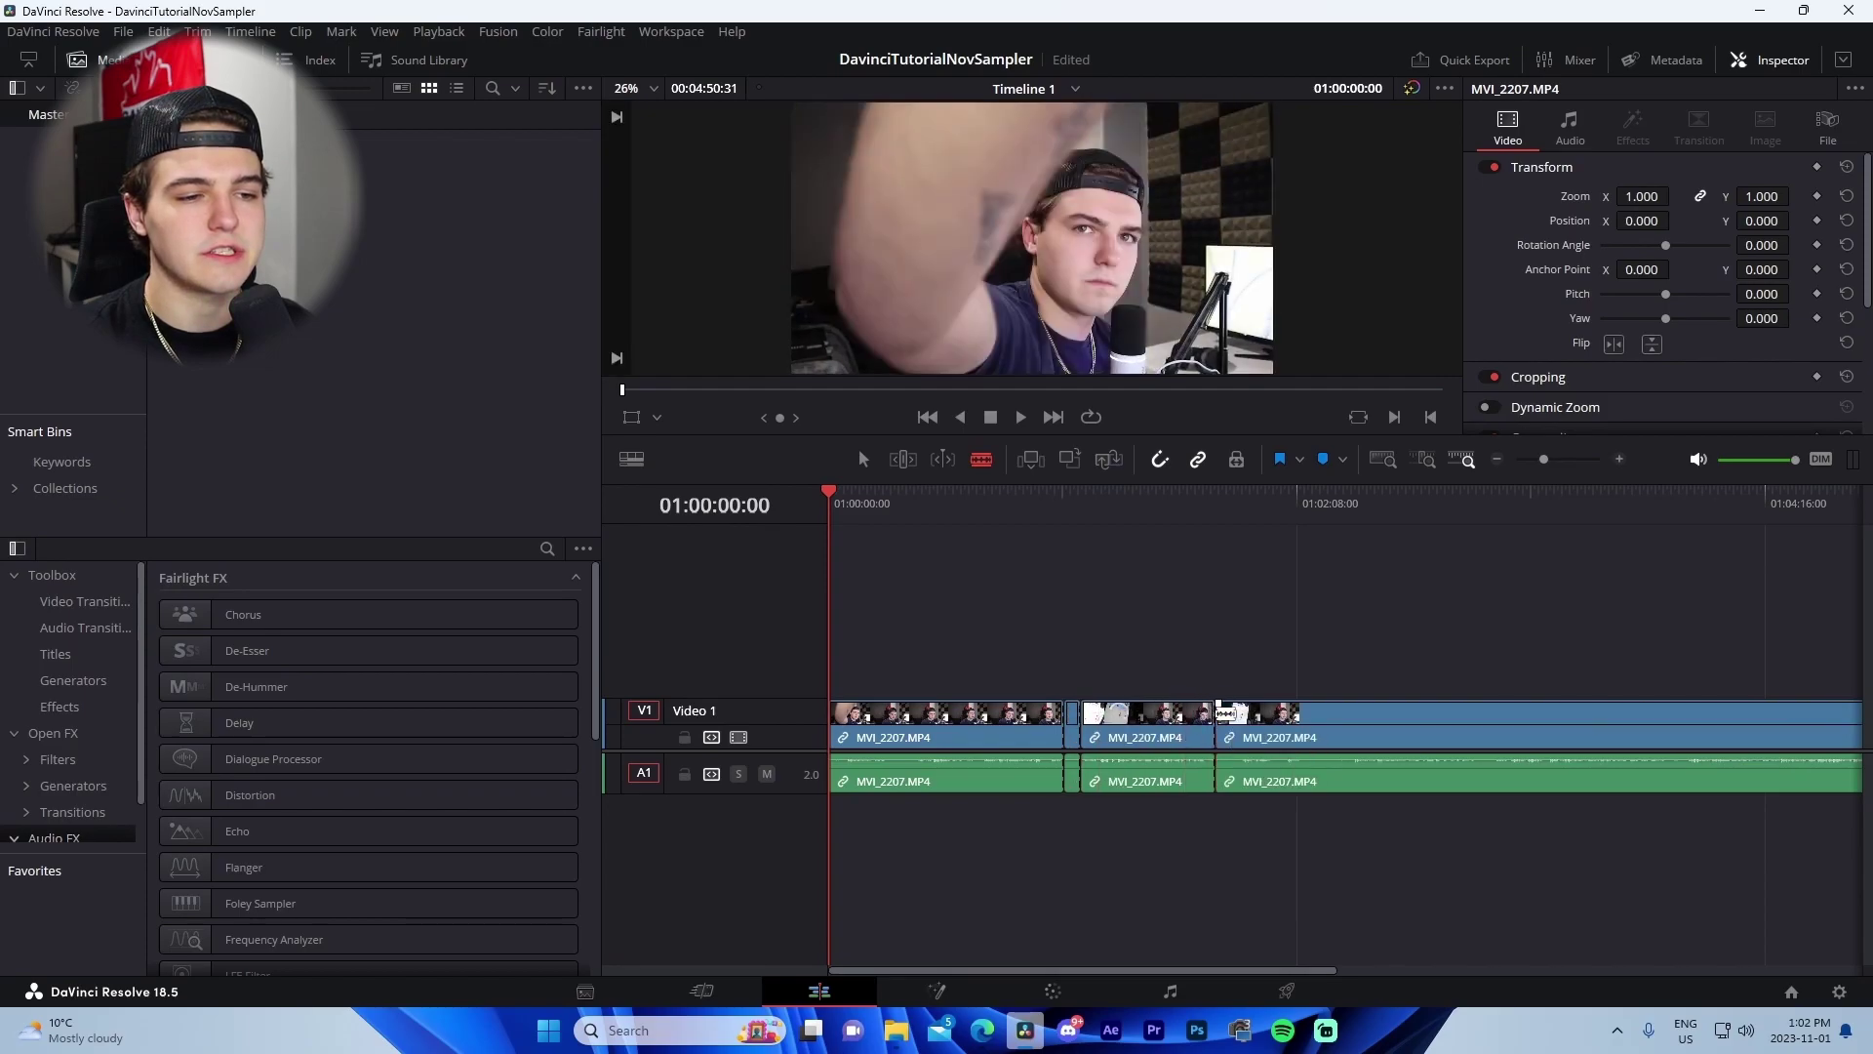
{"action": "left_click", "coordinate": [1240, 714]}
{"action": "left_click", "coordinate": [1302, 713]}
{"action": "left_click", "coordinate": [1351, 714]}
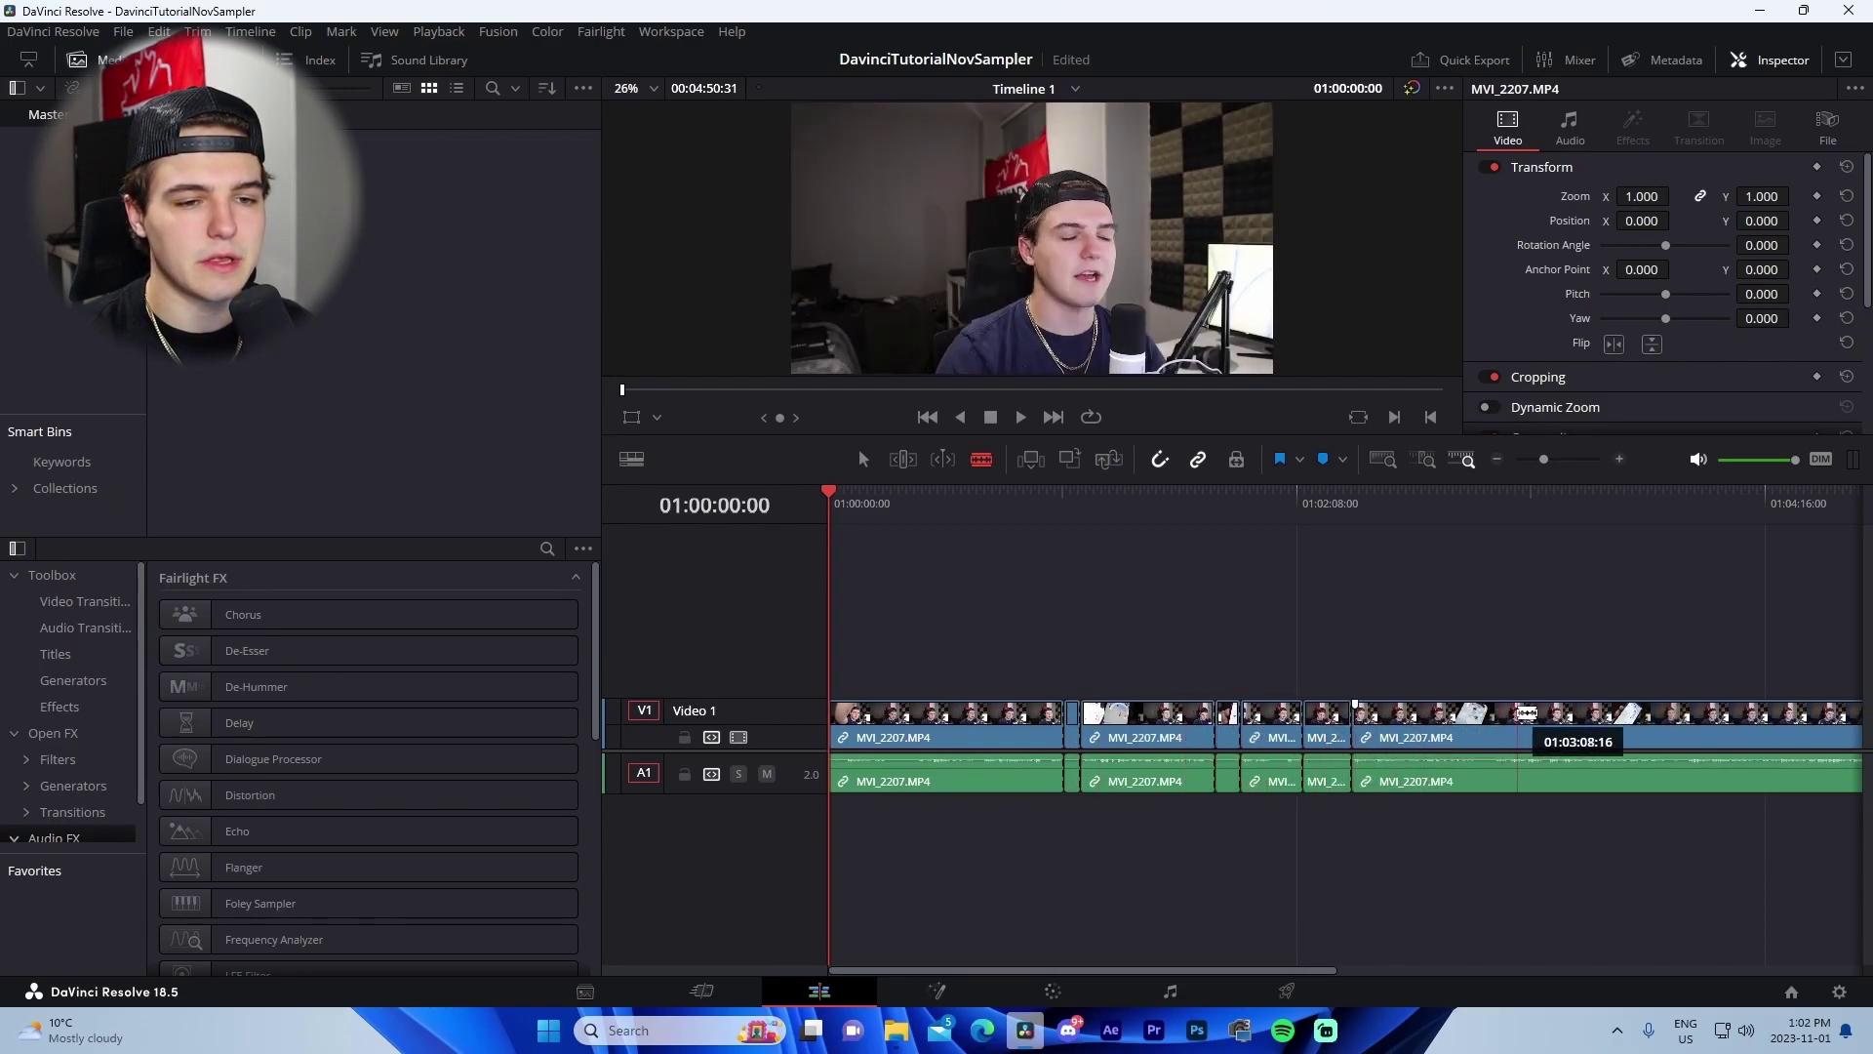
Split the opening segment at four points and the short segment just before 01:02:08:00 at two points.
{"action": "left_click", "coordinate": [984, 717]}
{"action": "left_click", "coordinate": [970, 717]}
{"action": "left_click", "coordinate": [892, 718]}
{"action": "left_click", "coordinate": [913, 718]}
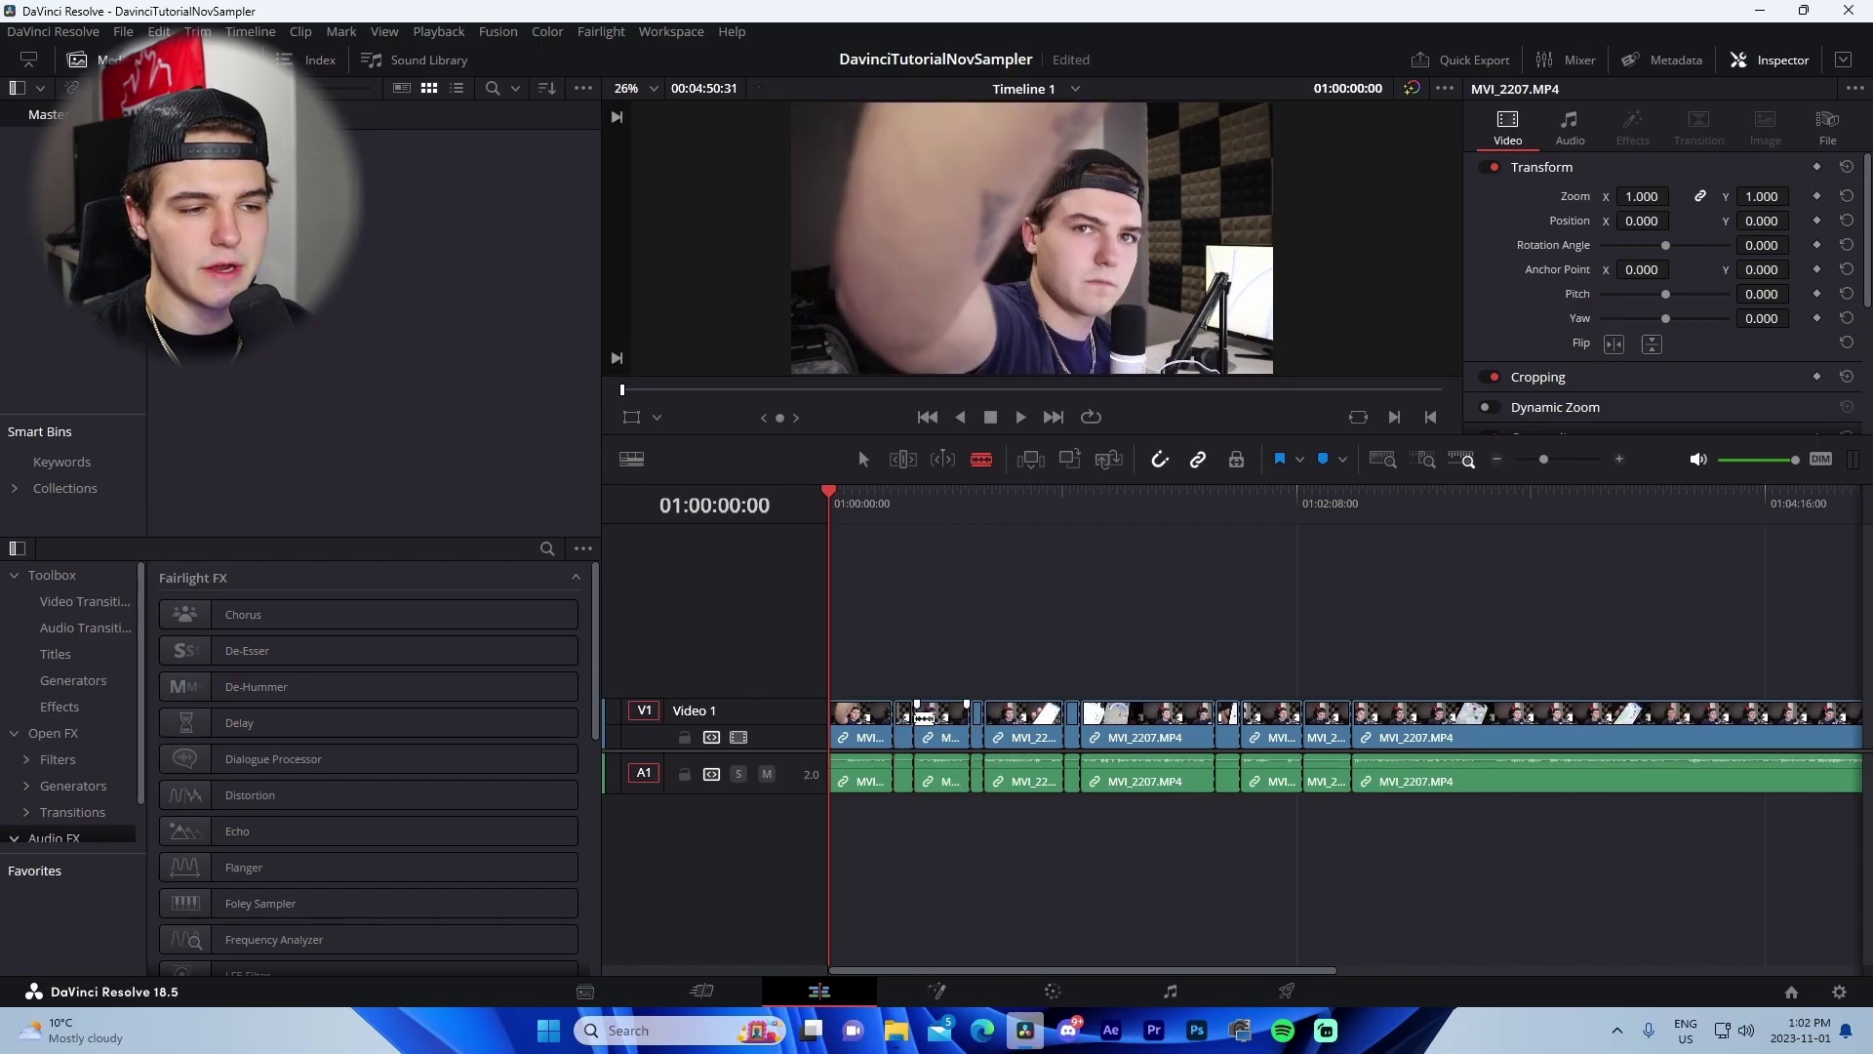
{"action": "left_click", "coordinate": [1275, 724]}
{"action": "left_click", "coordinate": [1289, 725]}
Delete the five short unwanted pieces between the segments being kept, plus the segment just before the long final one.
{"action": "key", "text": "a"}
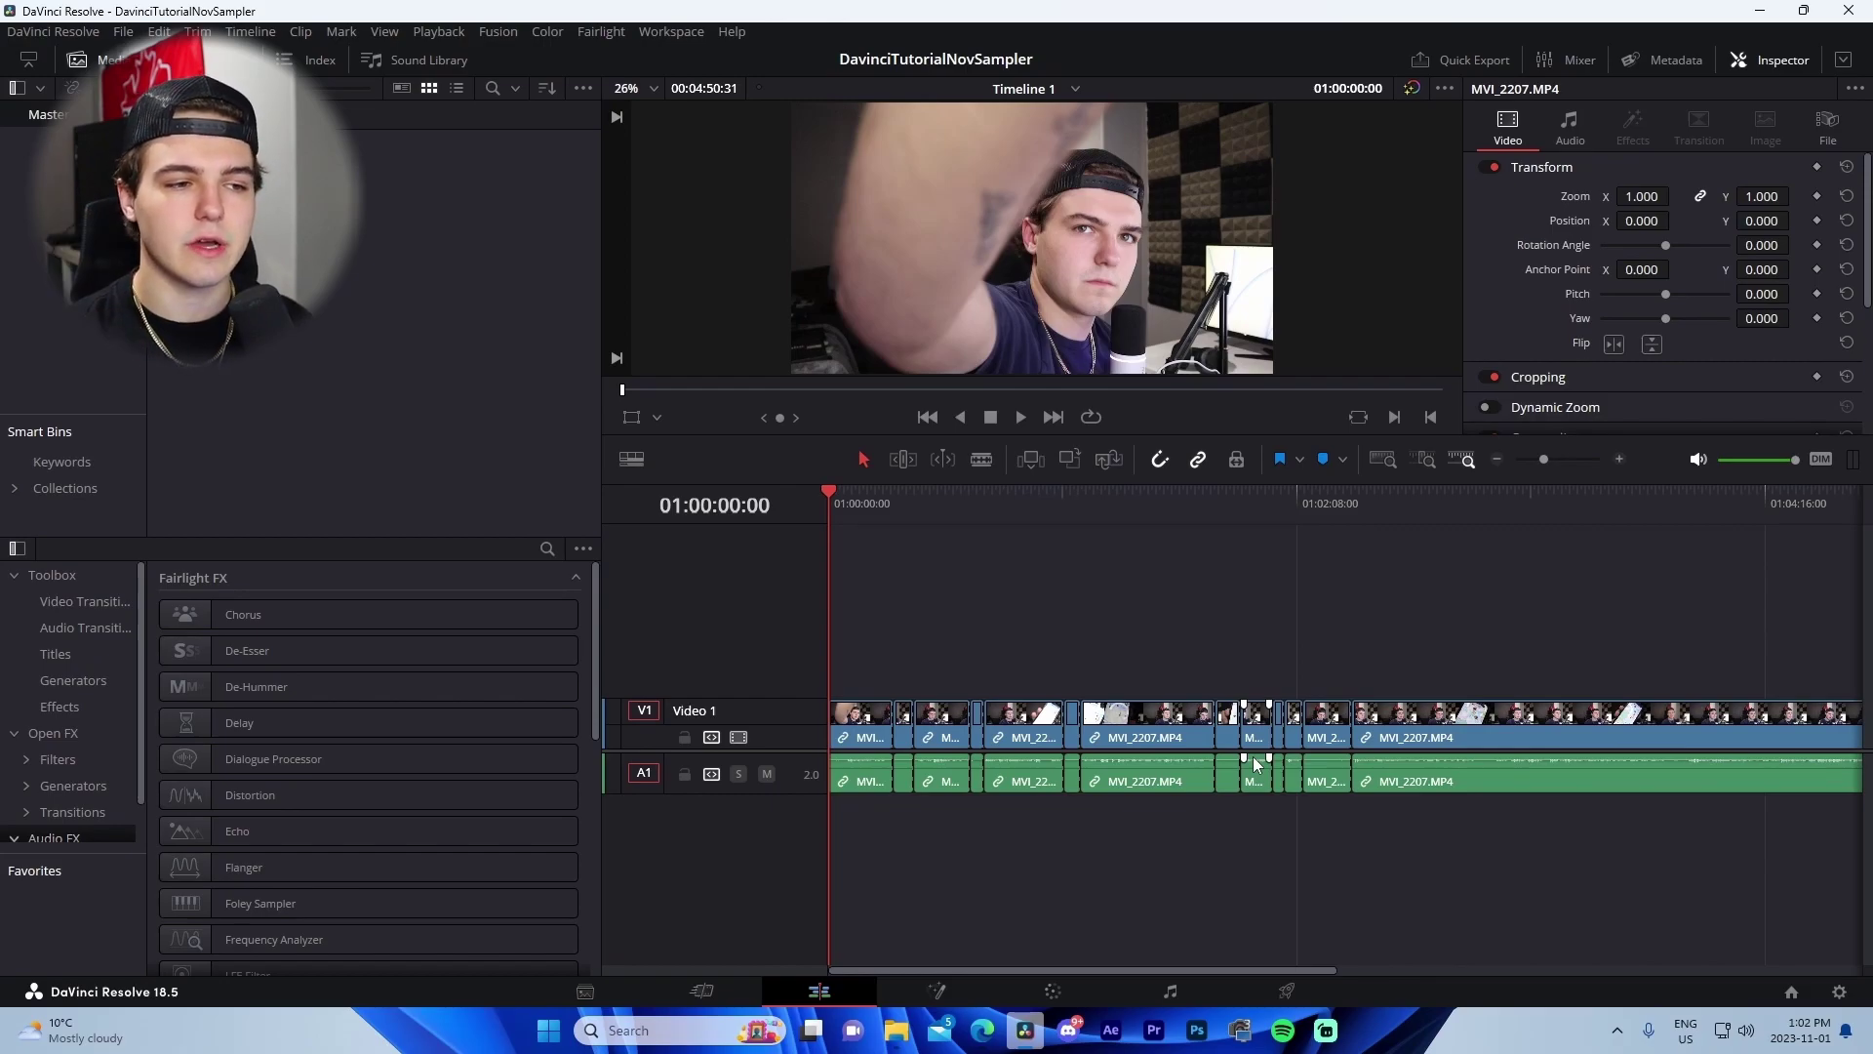
{"action": "left_click", "coordinate": [905, 731]}
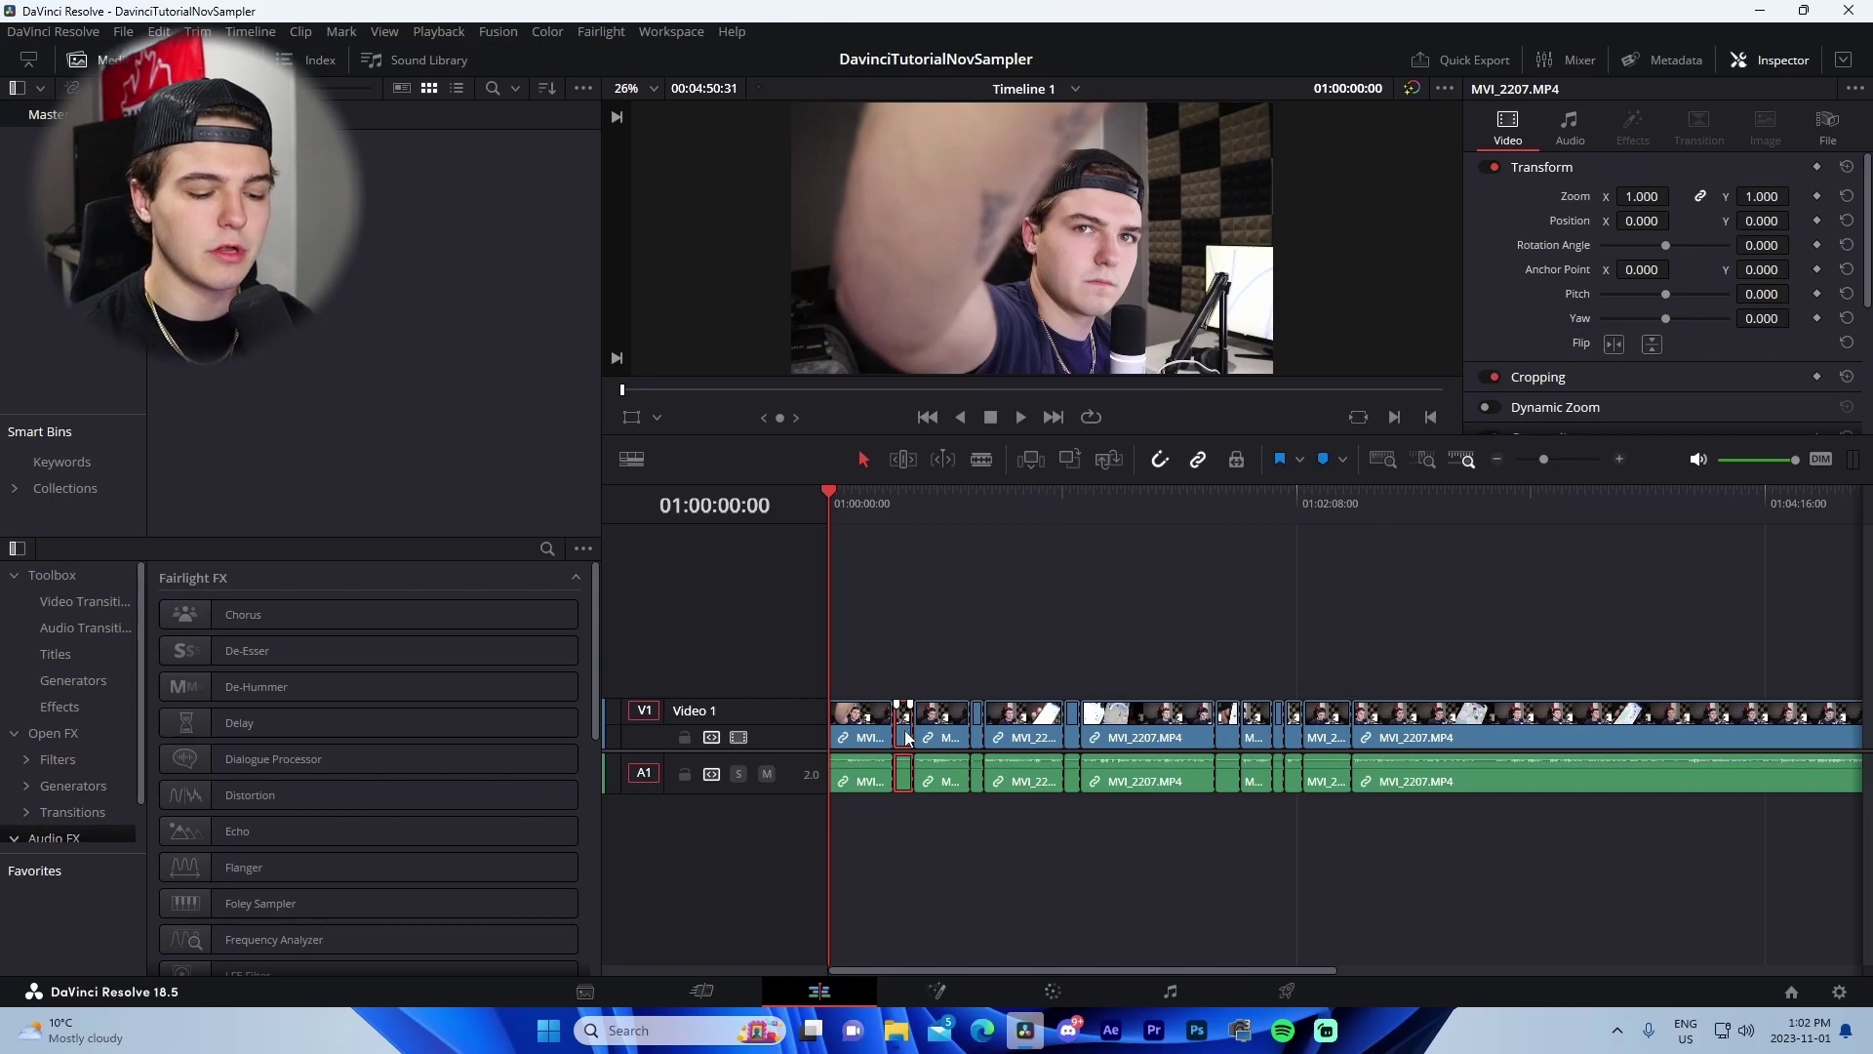
{"action": "key", "text": "BackSpace"}
{"action": "left_click", "coordinate": [978, 736]}
{"action": "key", "text": "BackSpace"}
{"action": "left_click", "coordinate": [1073, 729]}
{"action": "key", "text": "Delete"}
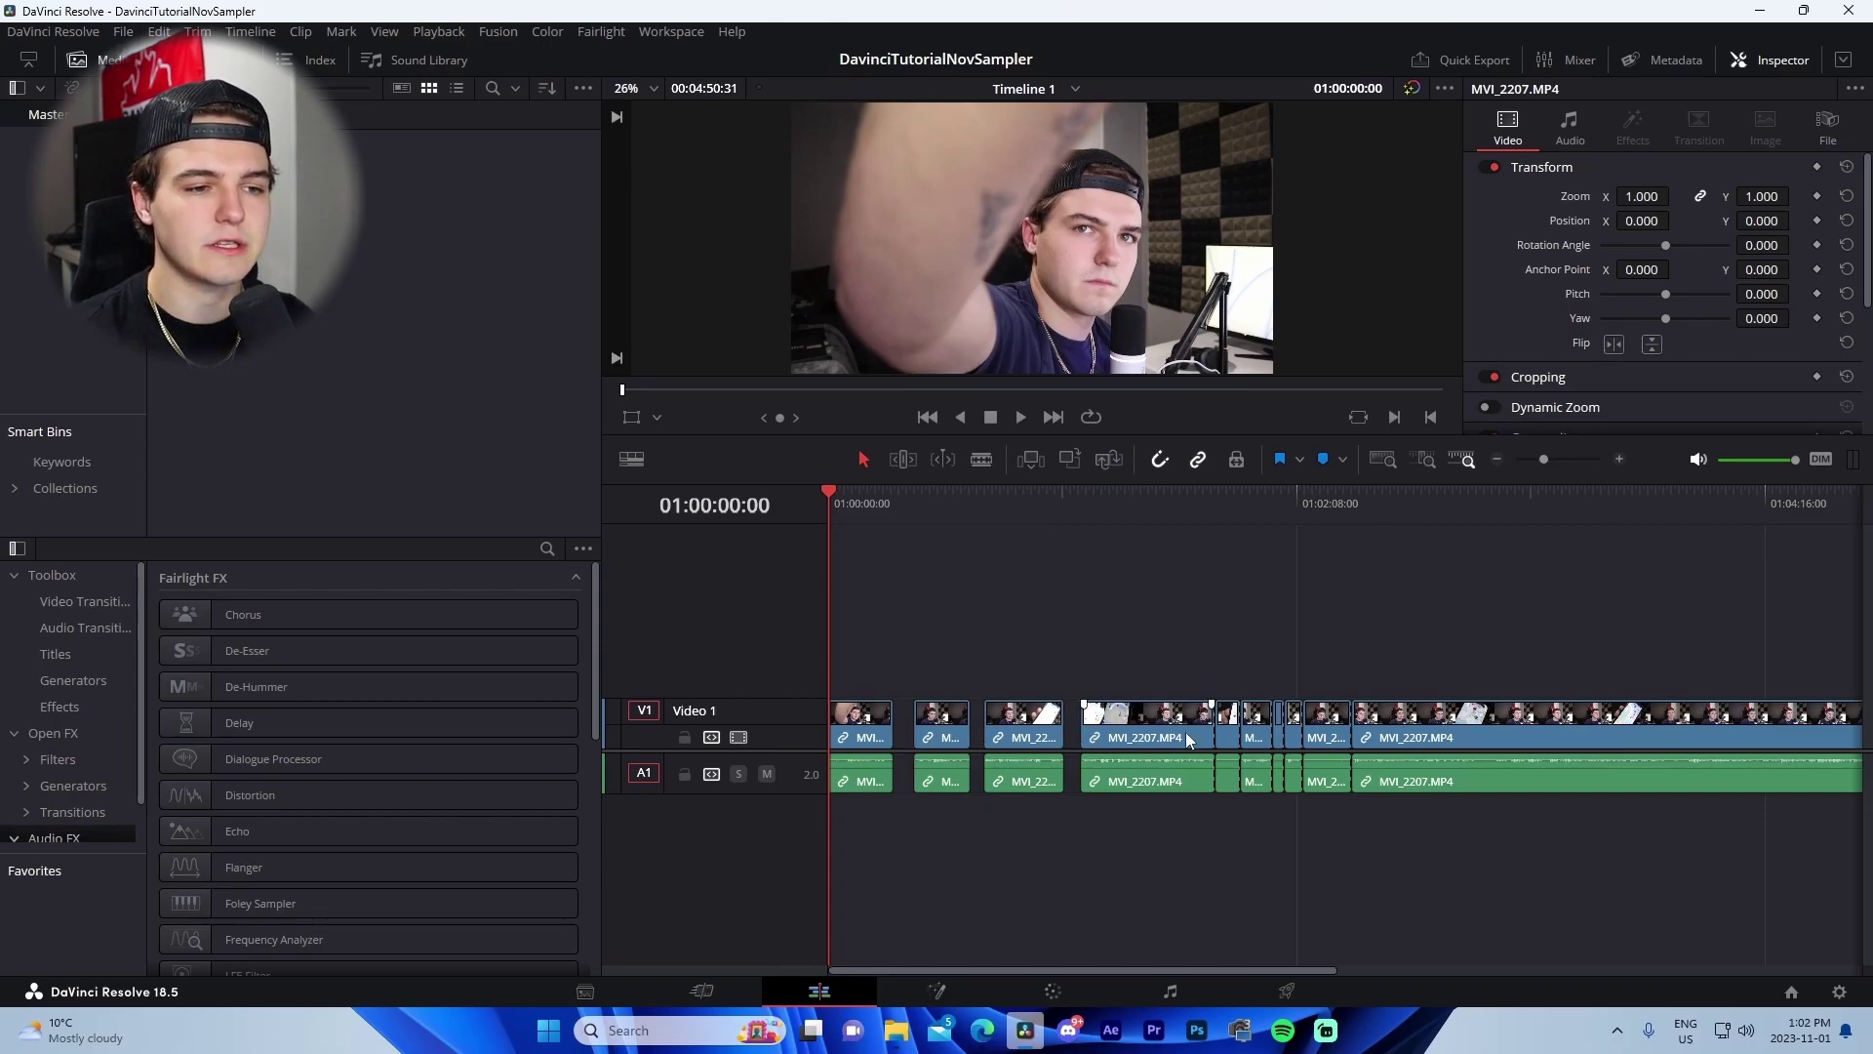
{"action": "left_click", "coordinate": [1226, 731]}
{"action": "key", "text": "Delete"}
{"action": "left_click", "coordinate": [1281, 737]}
{"action": "key", "text": "Delete"}
{"action": "left_click", "coordinate": [1312, 734]}
{"action": "key", "text": "Delete"}
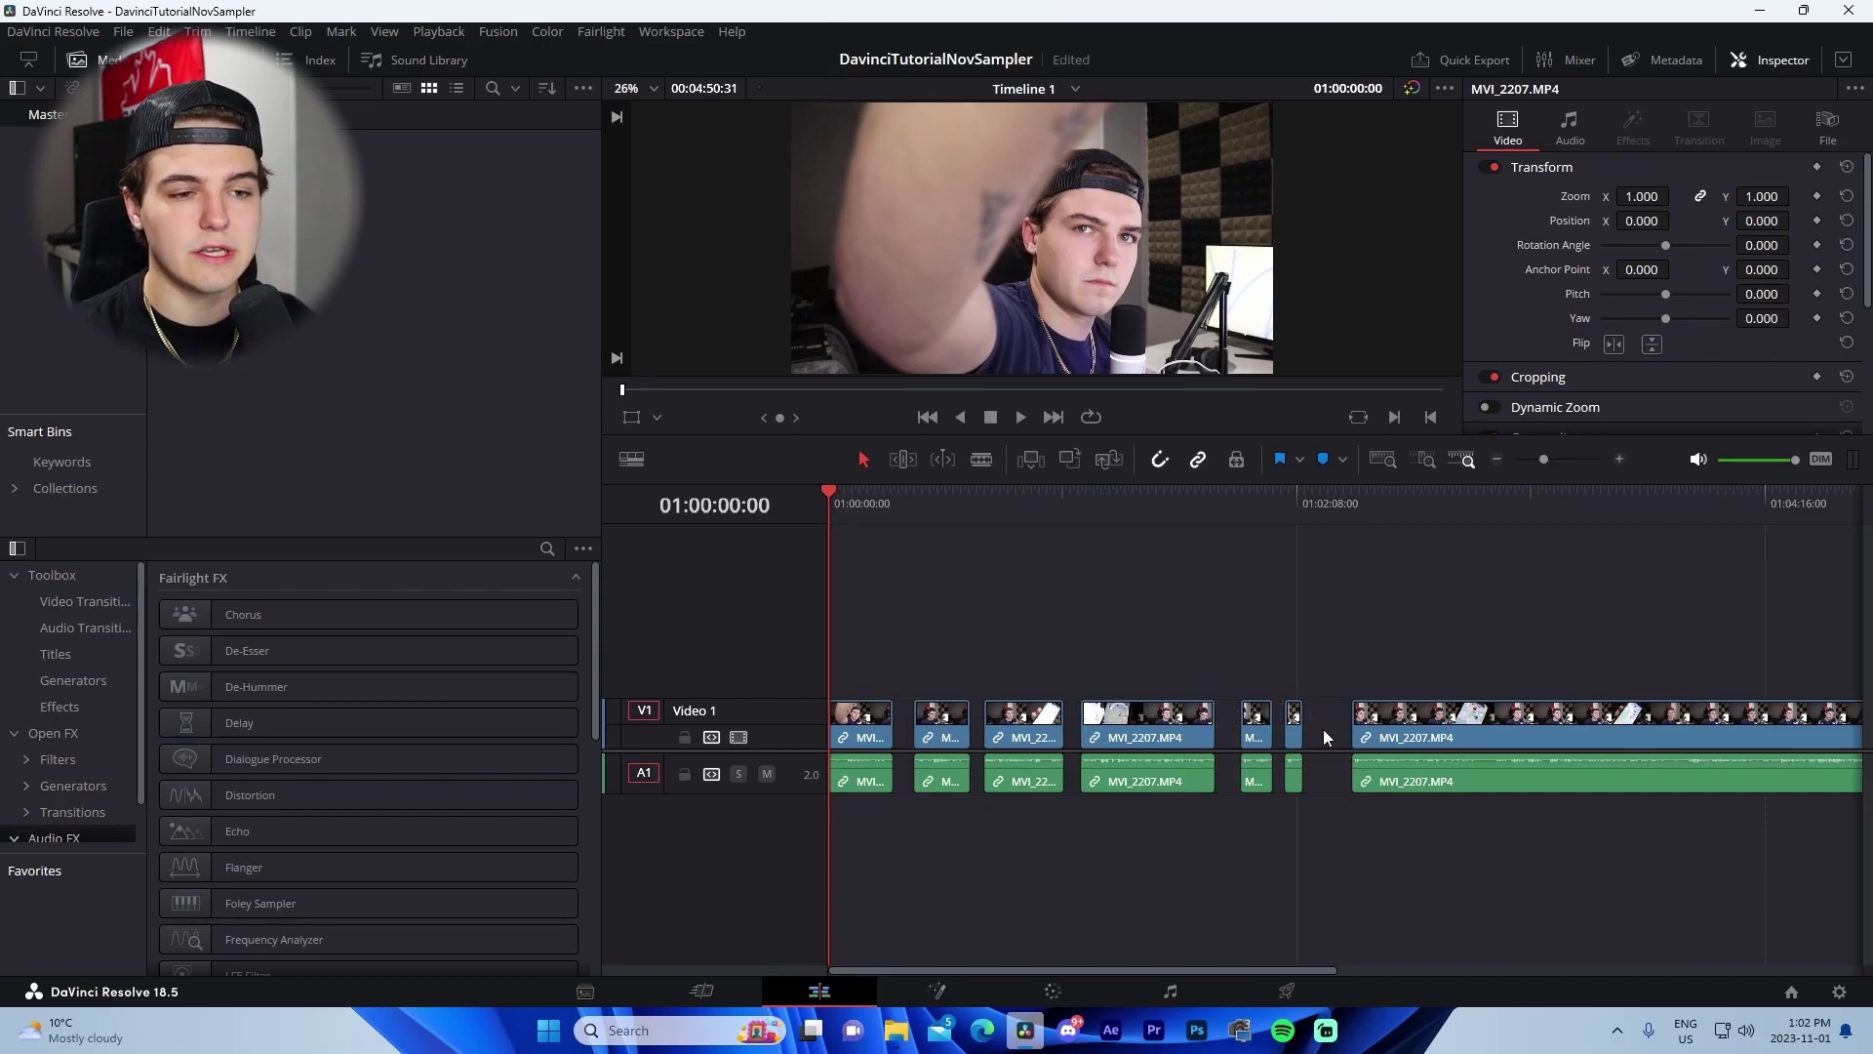
Close all the gaps by moving the remaining segments on Video 1 together until they sit end to end.
{"action": "mouse_move", "coordinate": [949, 724]}
{"action": "left_mouse_down"}
{"action": "mouse_move", "coordinate": [928, 722]}
{"action": "mouse_move", "coordinate": [984, 721]}
{"action": "left_mouse_up"}
{"action": "left_click_drag", "start_coordinate": [1126, 722], "coordinate": [1076, 722]}
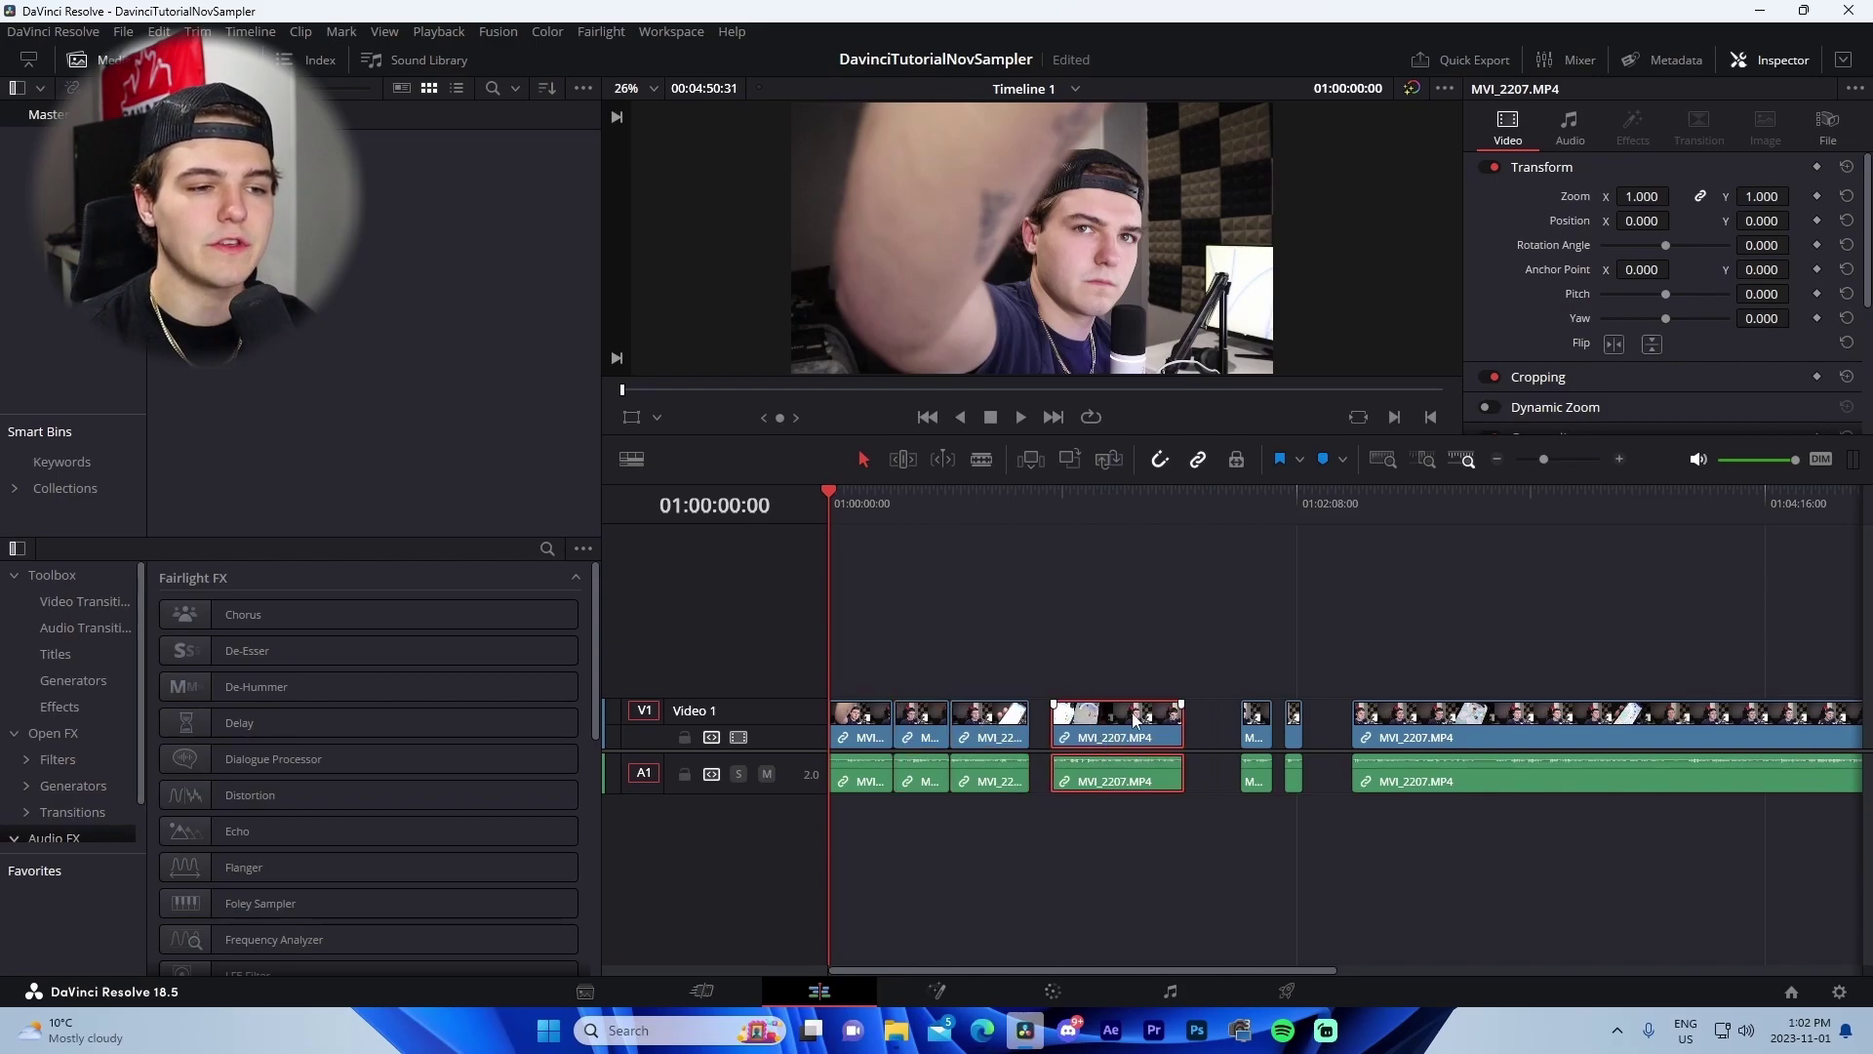
{"action": "left_click_drag", "start_coordinate": [1256, 724], "coordinate": [1205, 731]}
{"action": "left_click_drag", "start_coordinate": [1461, 730], "coordinate": [1326, 726]}
{"action": "left_click", "coordinate": [1348, 652]}
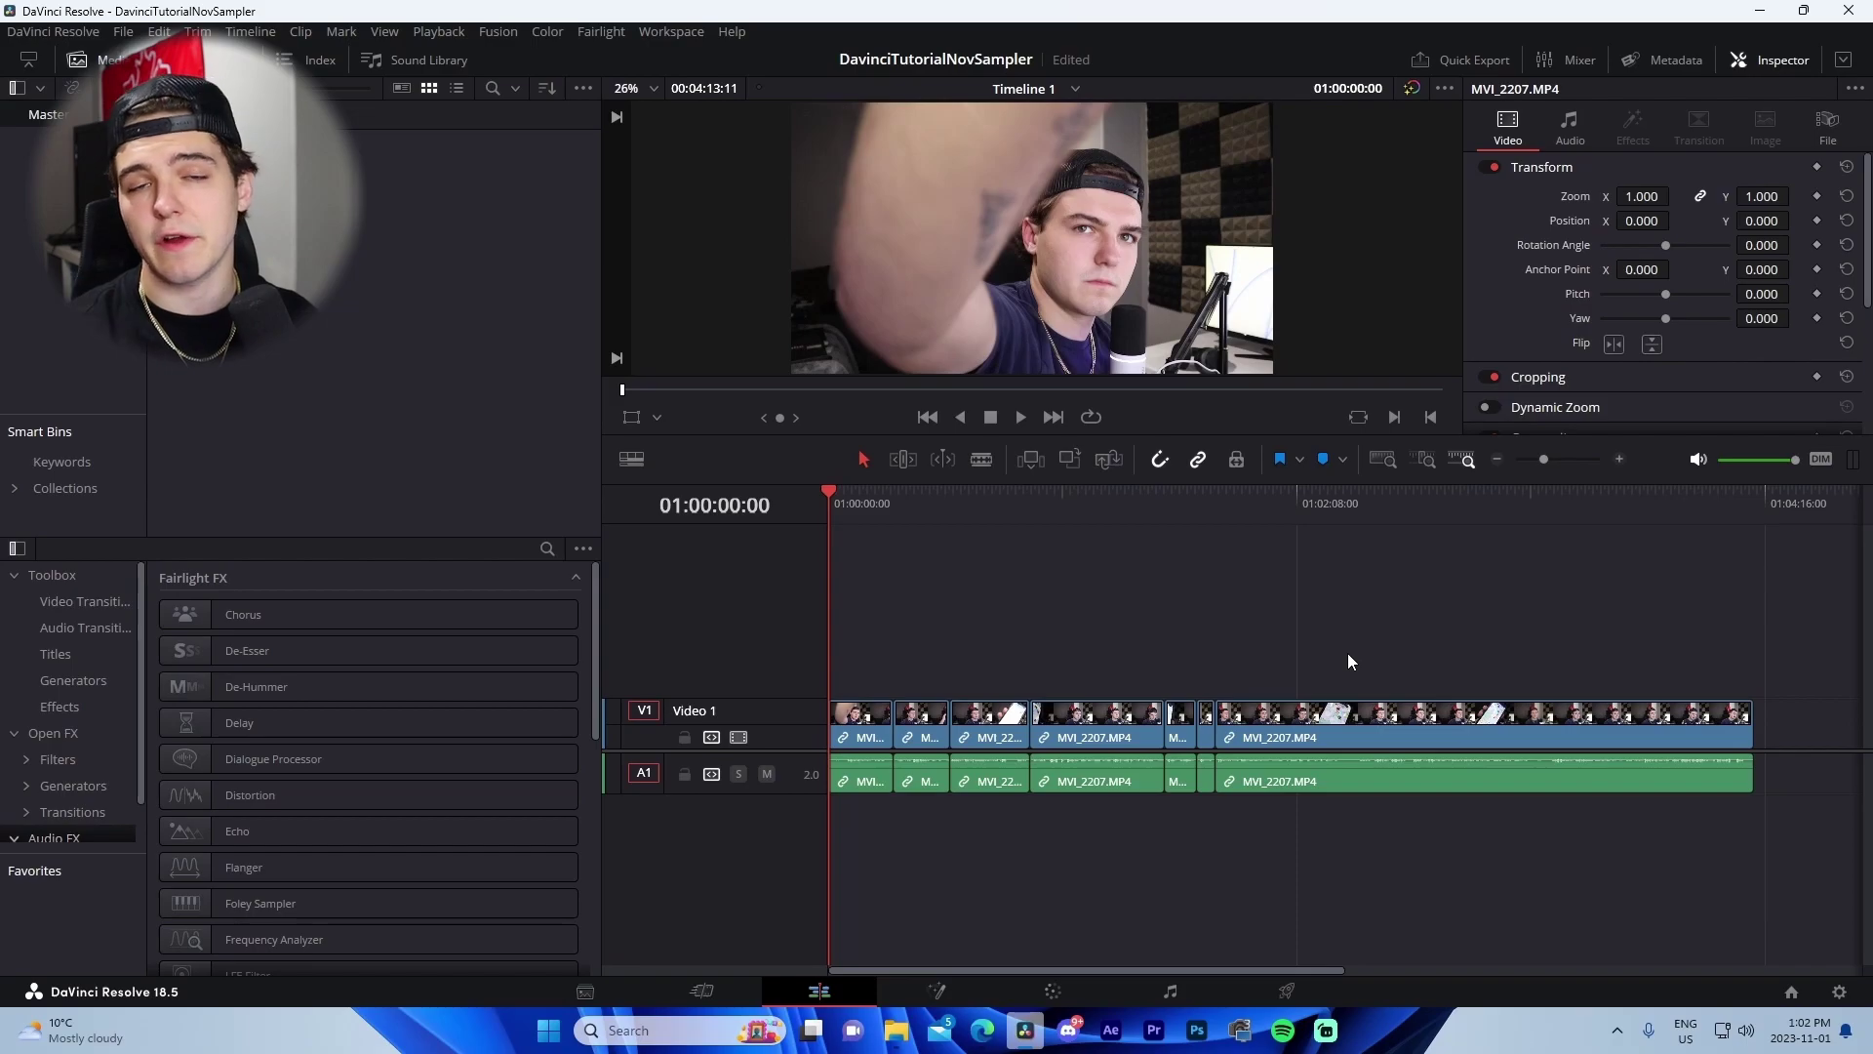
Try moving the second segment onto a new video track above Video 1, scrub the playhead past it, and undo the move.
{"action": "left_click", "coordinate": [1619, 461]}
{"action": "left_click", "coordinate": [1619, 460]}
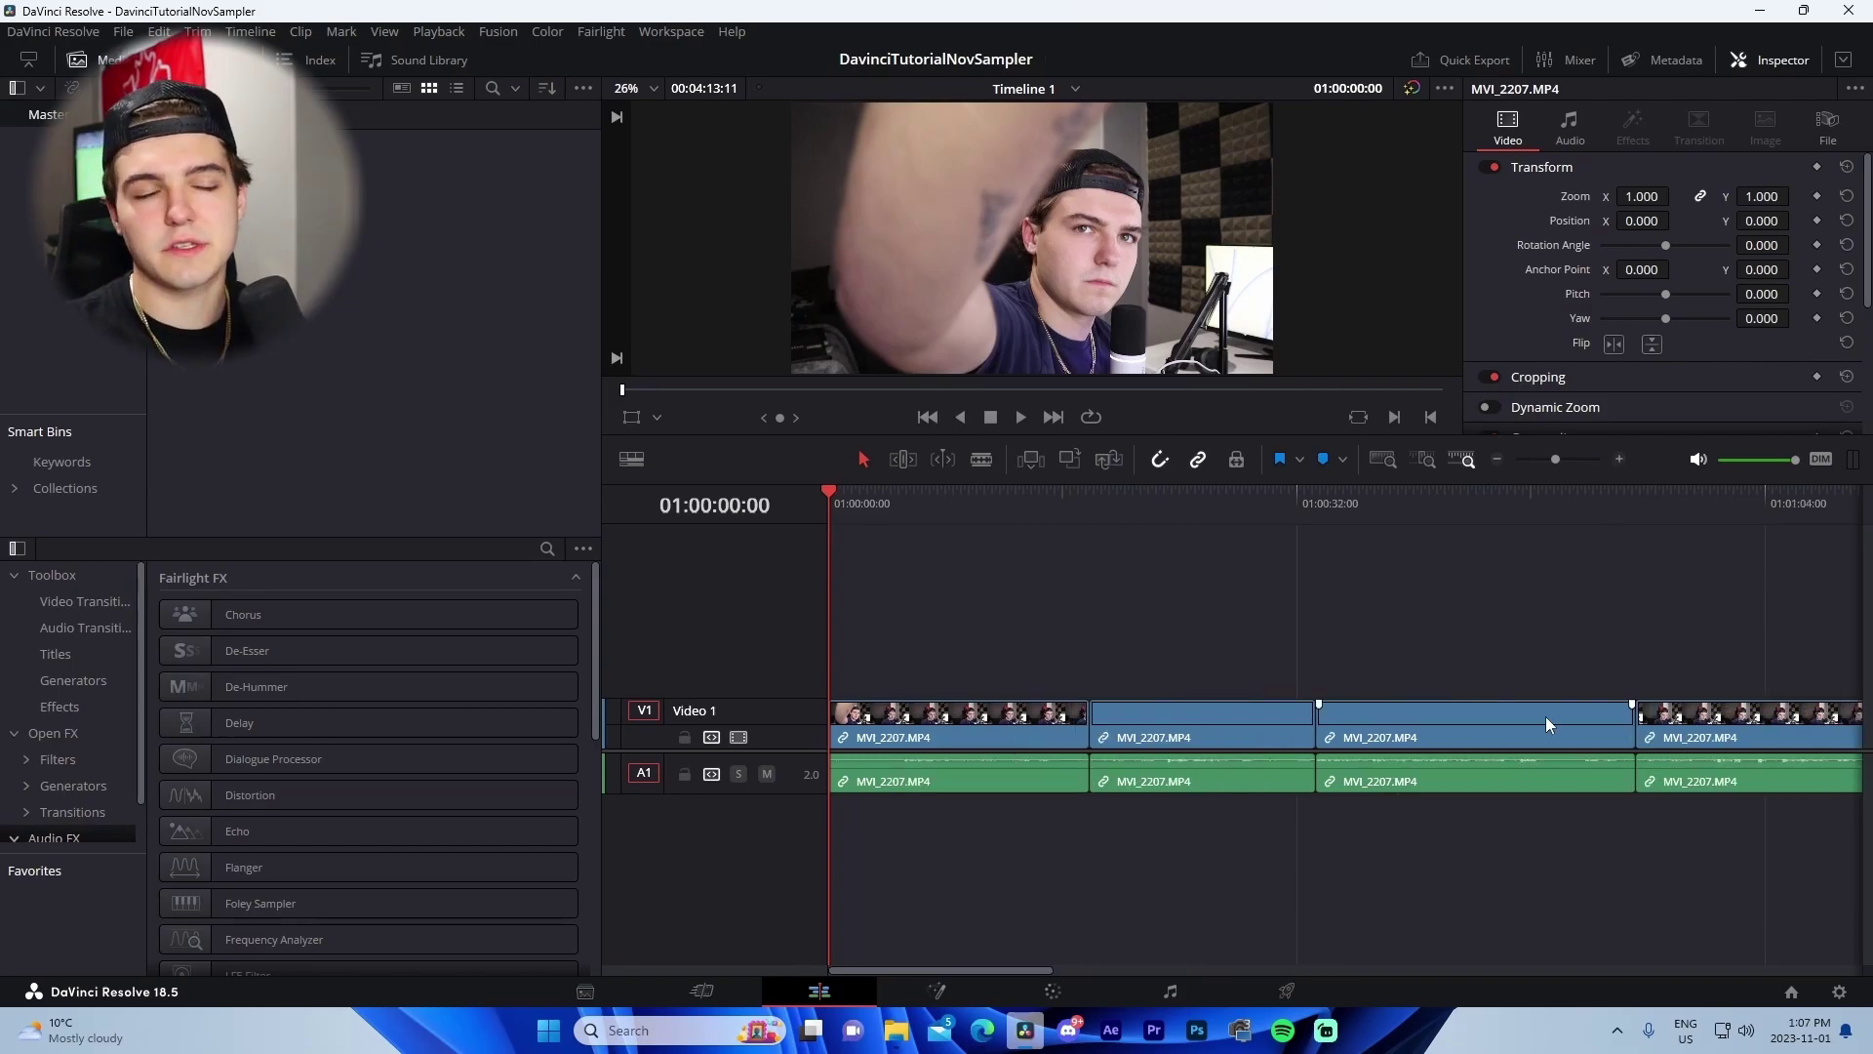
{"action": "left_click", "coordinate": [1614, 459]}
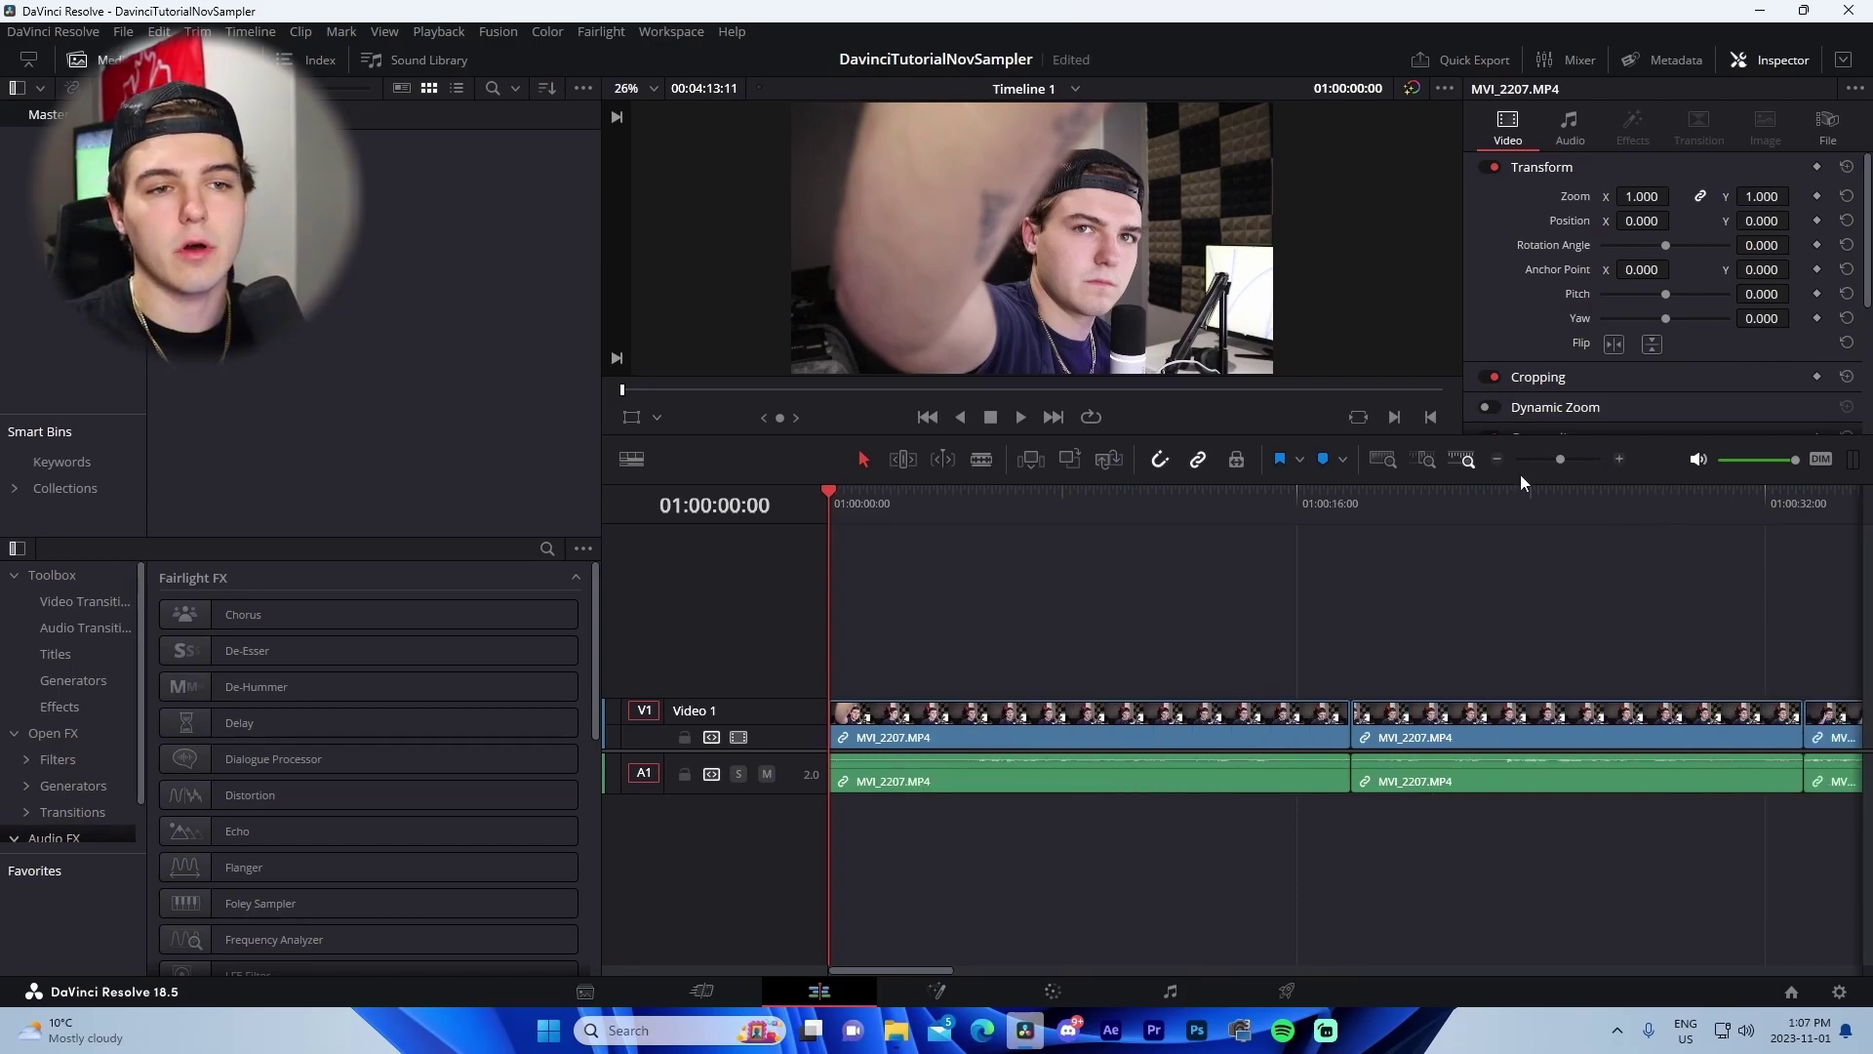
{"action": "left_click", "coordinate": [1500, 459]}
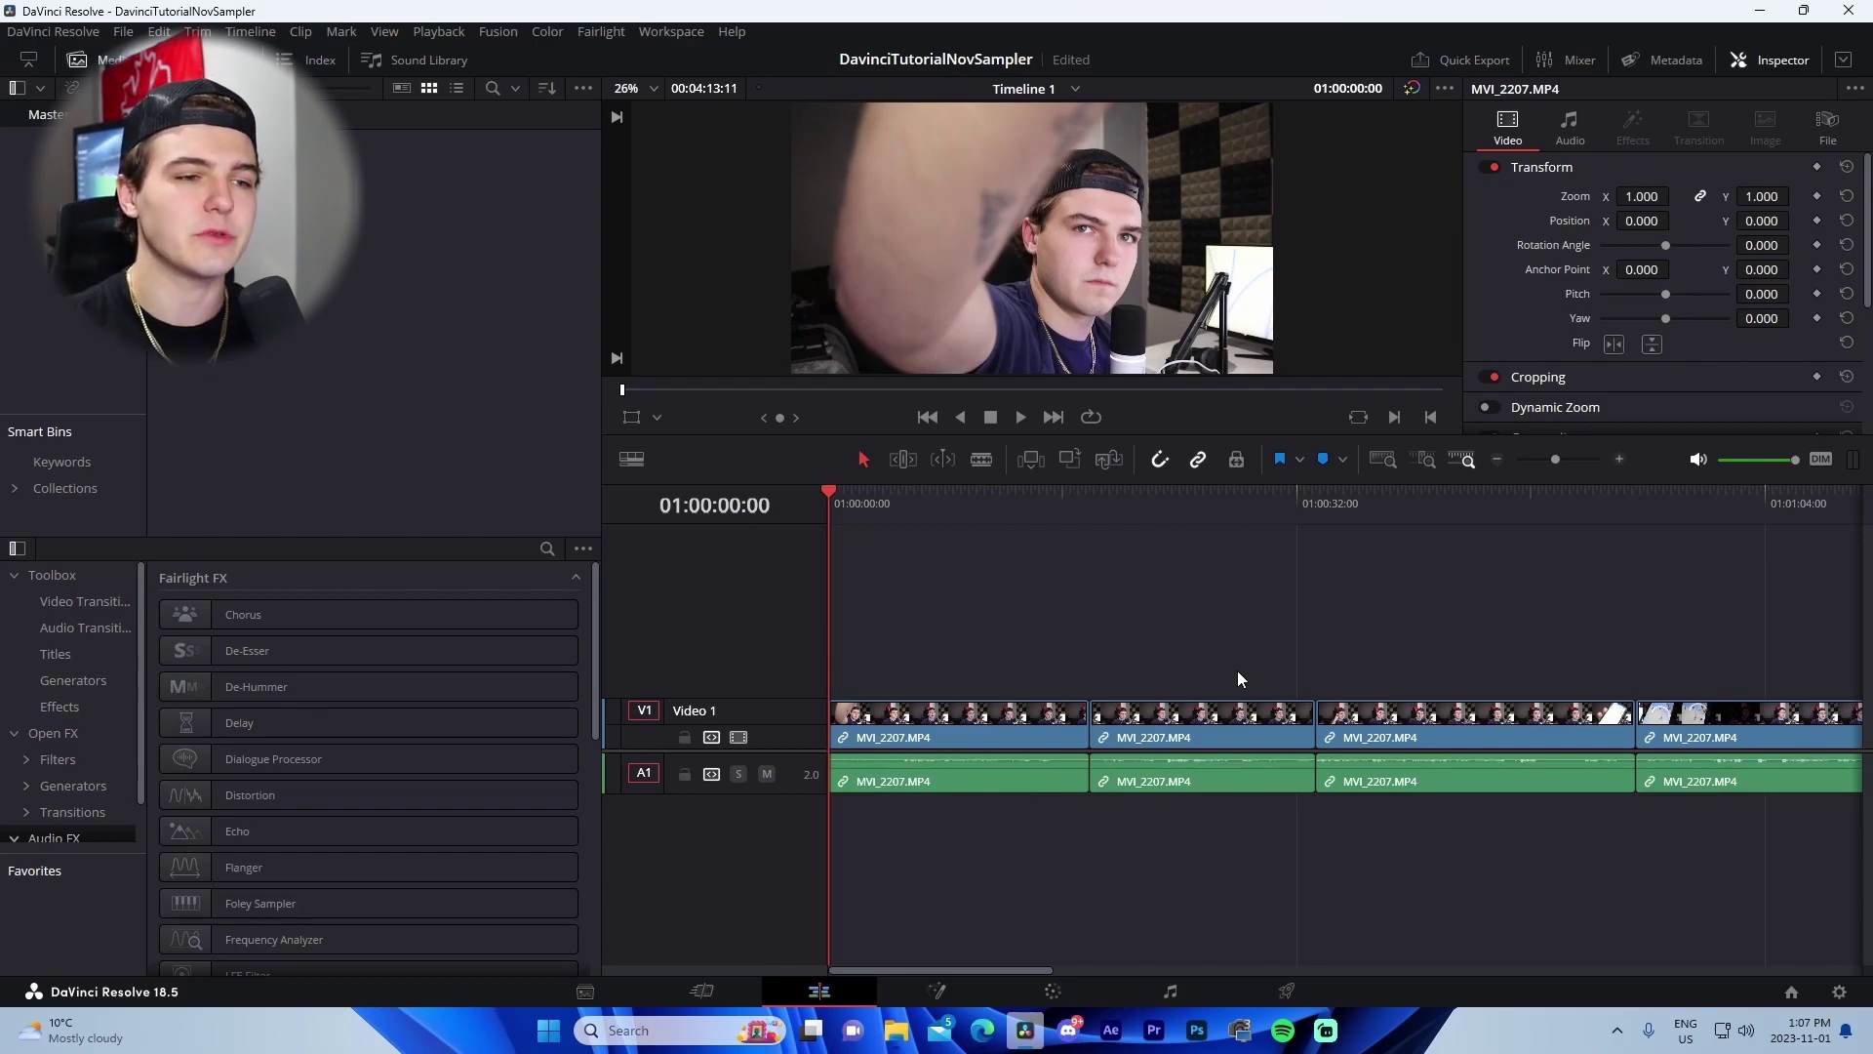
{"action": "left_click", "coordinate": [1127, 740]}
{"action": "left_click_drag", "start_coordinate": [1127, 740], "coordinate": [1086, 687]}
{"action": "left_click_drag", "start_coordinate": [969, 502], "coordinate": [1356, 541]}
{"action": "key", "text": "ctrl+z"}
Move the second segment up onto Video 2 and slightly earlier, so it overlaps the end of the first segment.
{"action": "left_click_drag", "start_coordinate": [1190, 733], "coordinate": [1166, 685]}
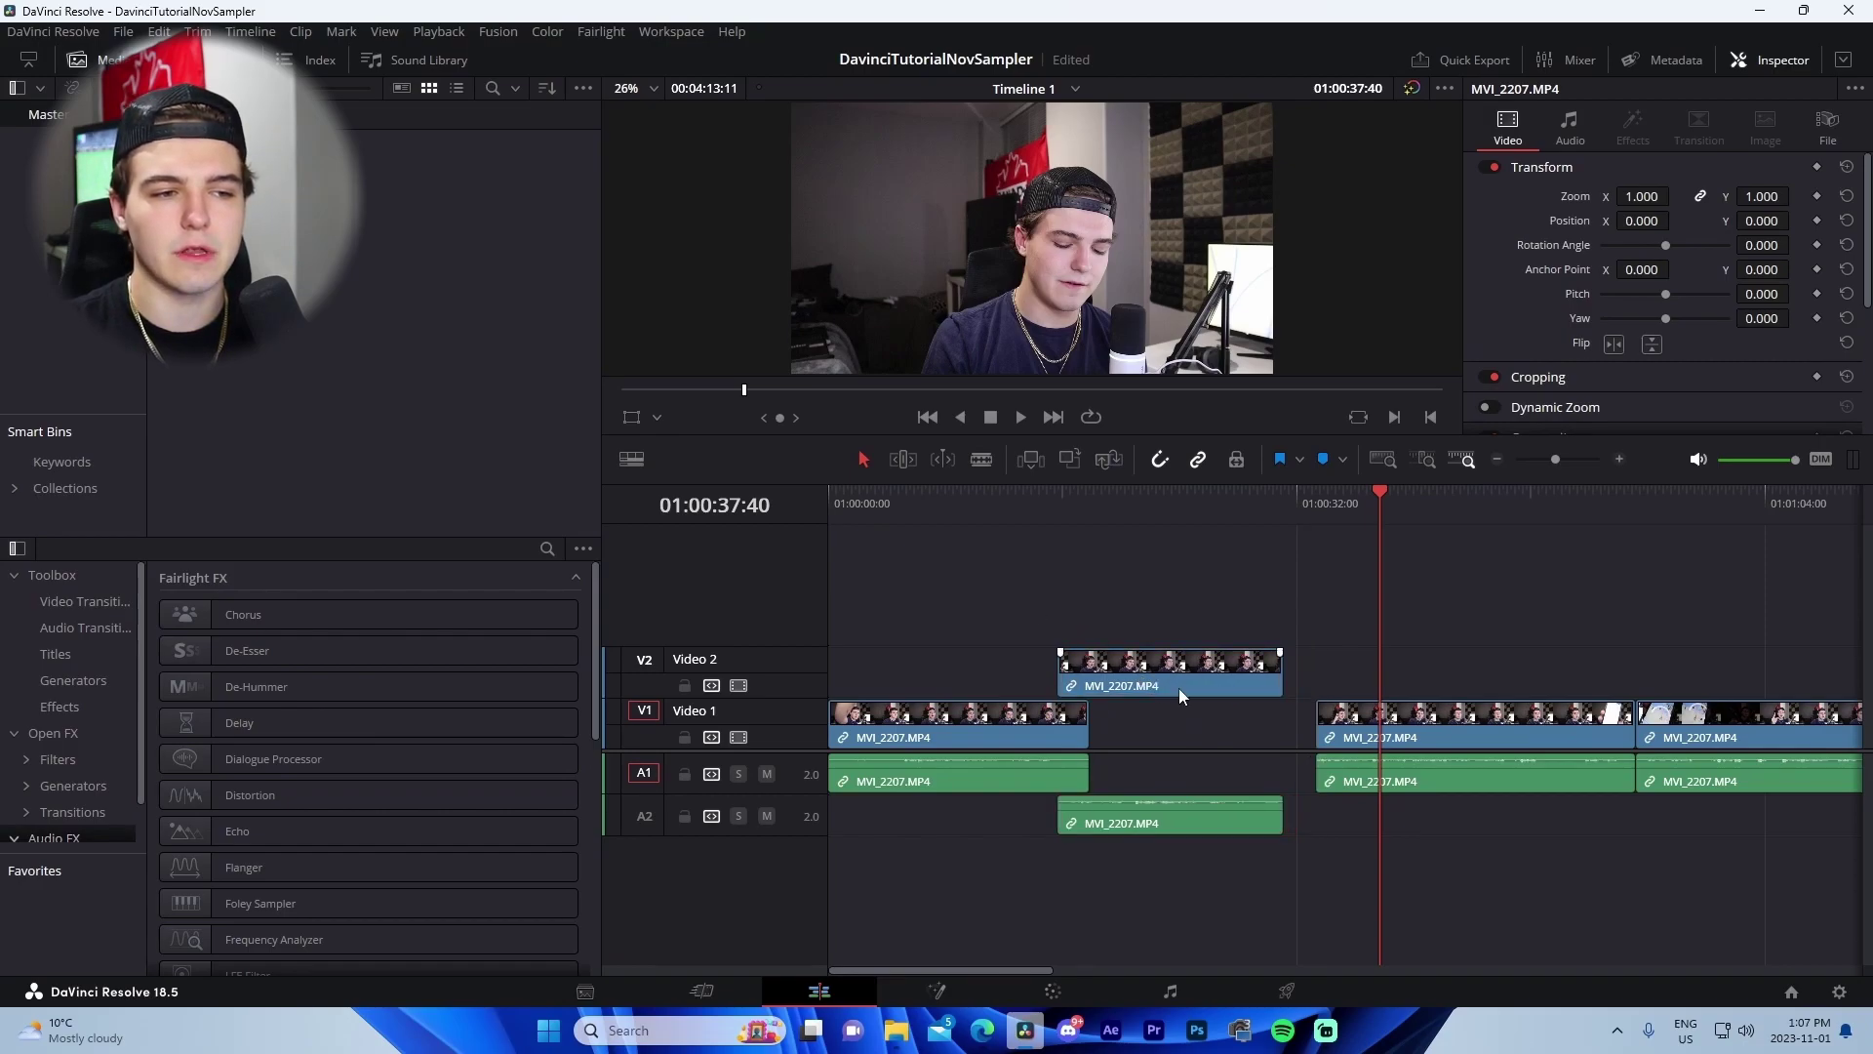
{"action": "key", "text": "ctrl+s"}
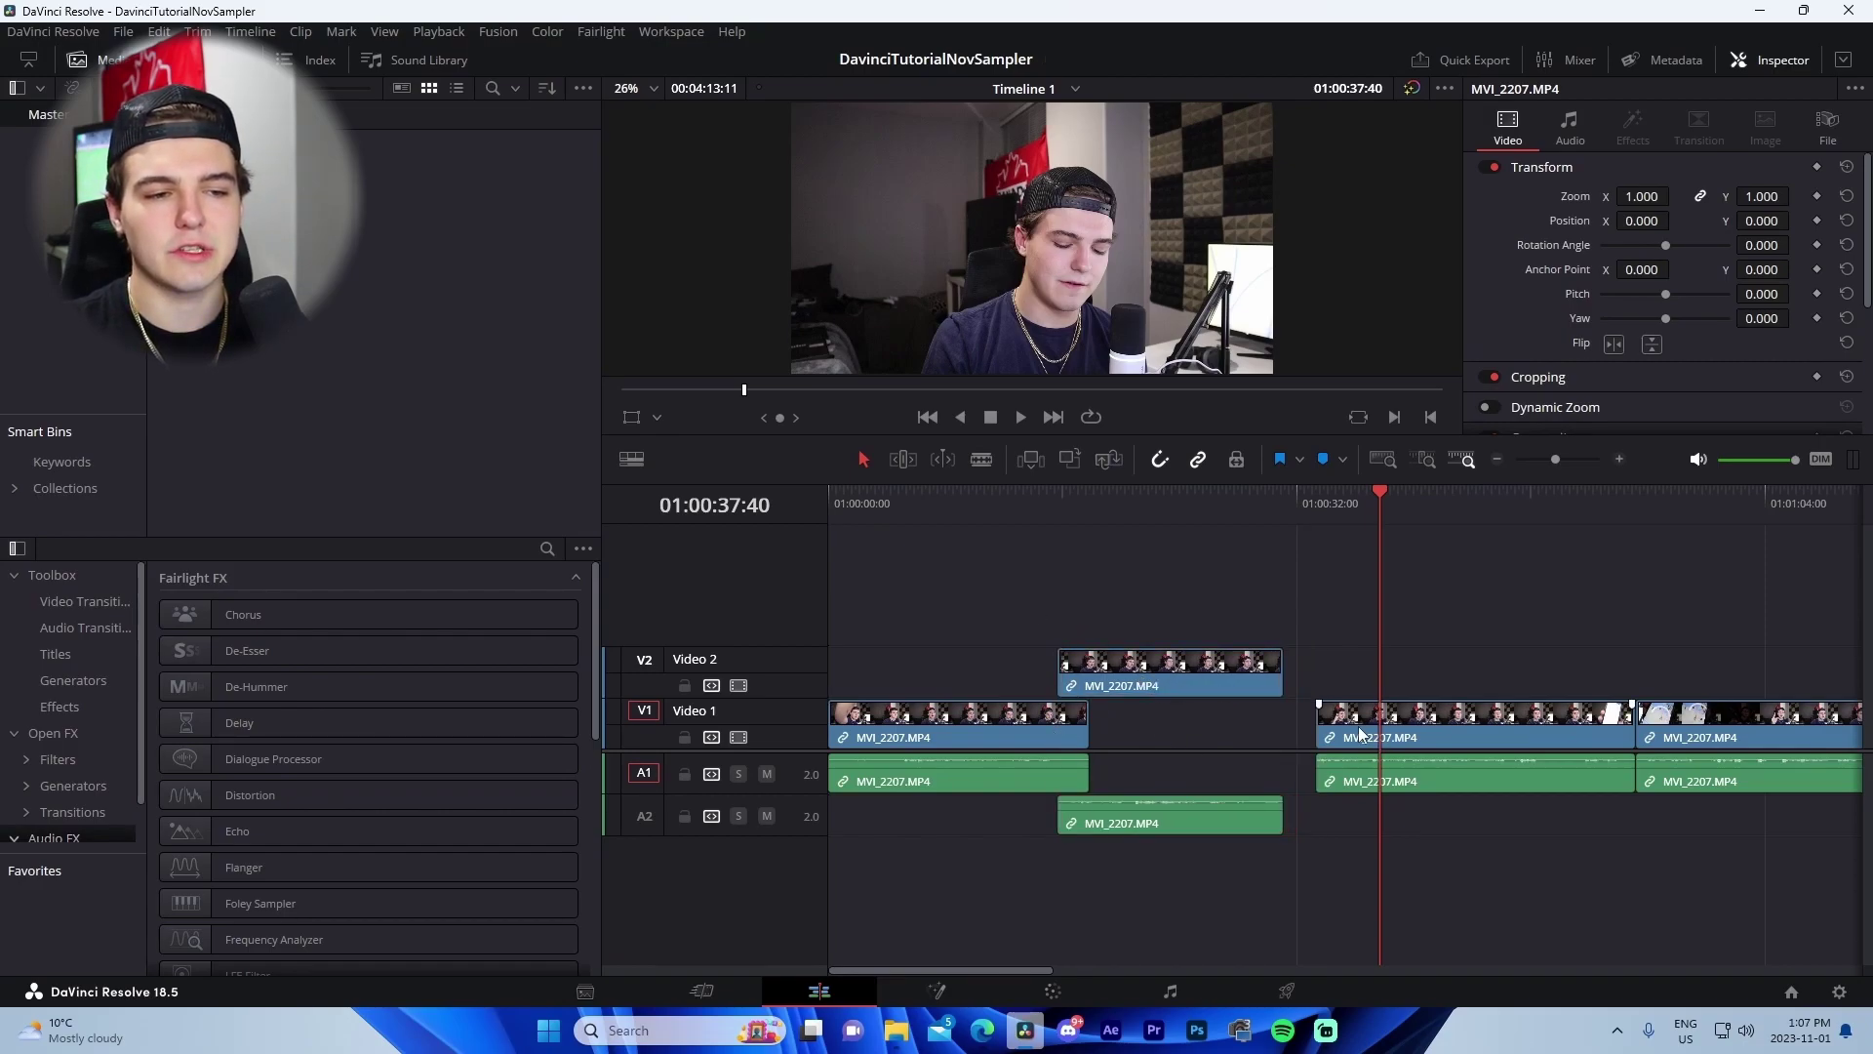
Unlink the Video 2 segment from its audio and end its video where the third segment, moved earlier on Video 1, begins.
{"action": "left_click_drag", "start_coordinate": [1362, 734], "coordinate": [1256, 665]}
{"action": "right_click", "coordinate": [1246, 689]}
{"action": "left_click", "coordinate": [1274, 678]}
{"action": "right_click", "coordinate": [1253, 688]}
{"action": "left_click", "coordinate": [1221, 687]}
{"action": "key", "text": "ctrl+z"}
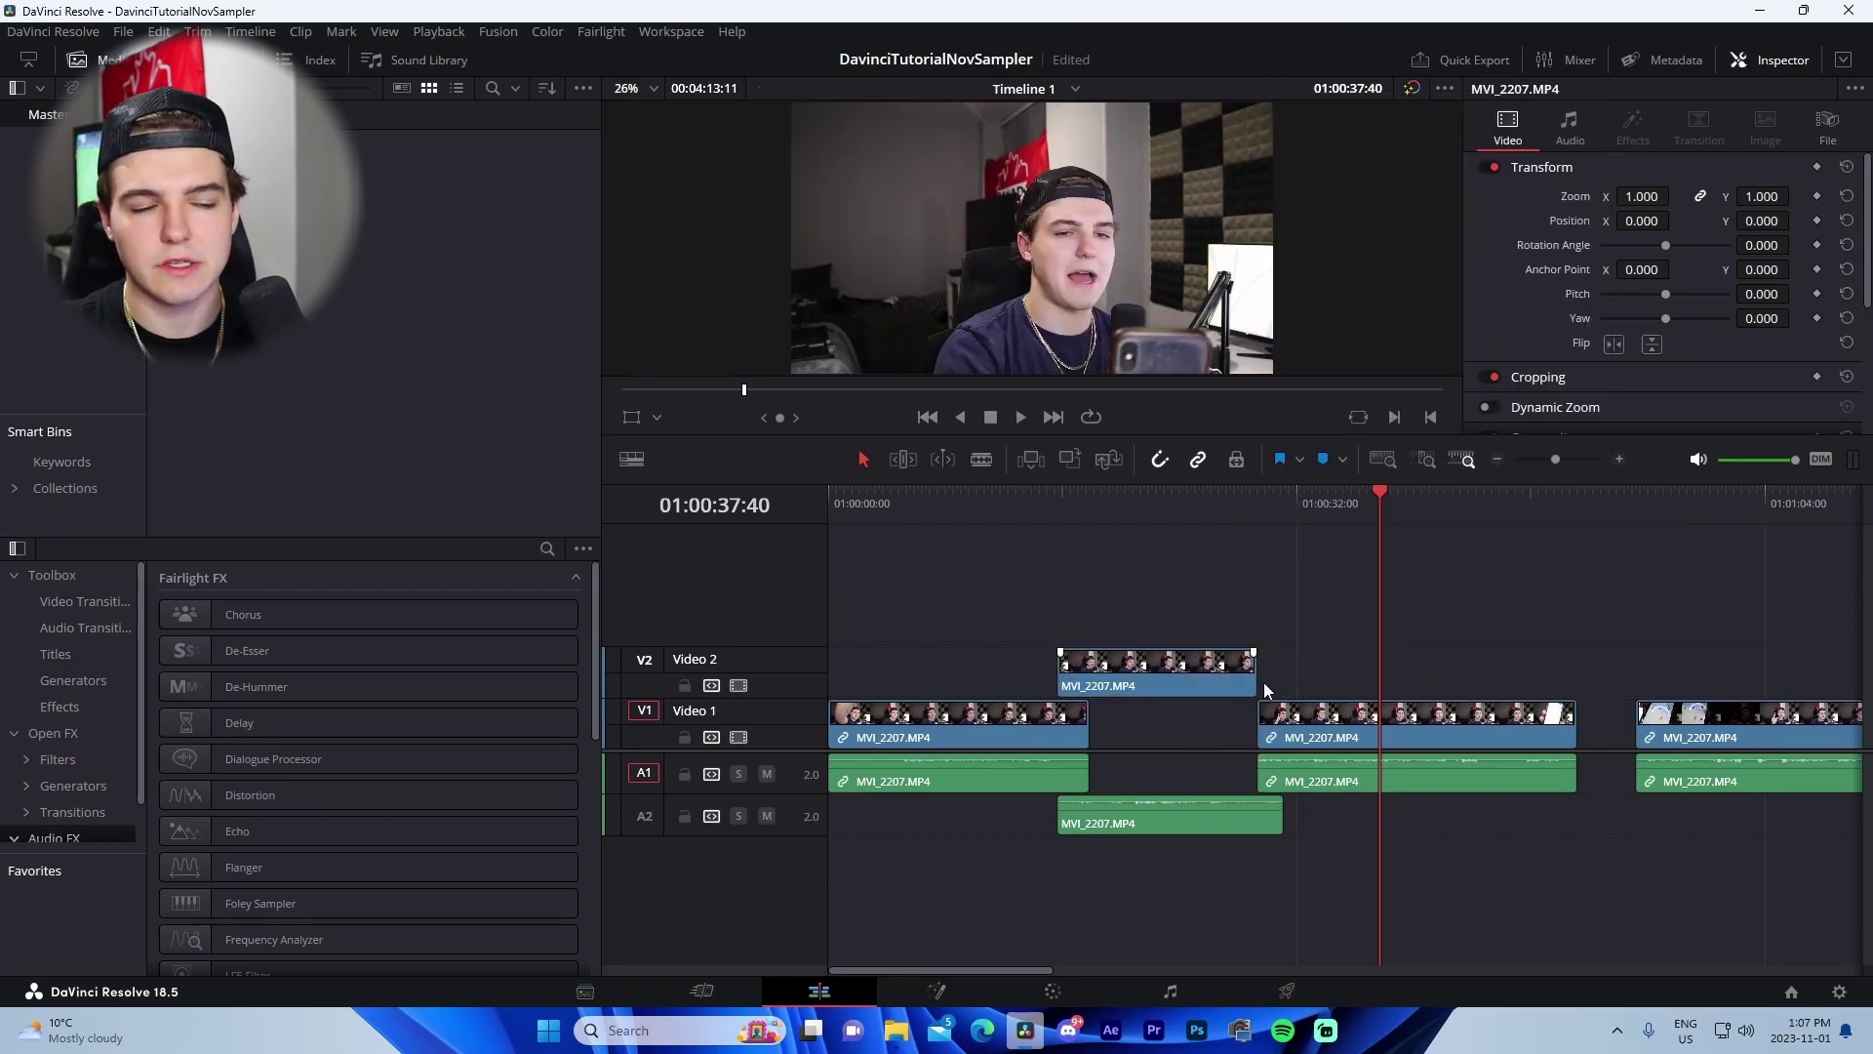
Move the fourth segment onto Video 2 overlapping the third's end, and end its unlinked video where the fifth segment, moved earlier, begins.
{"action": "left_click_drag", "start_coordinate": [1224, 513], "coordinate": [1267, 550]}
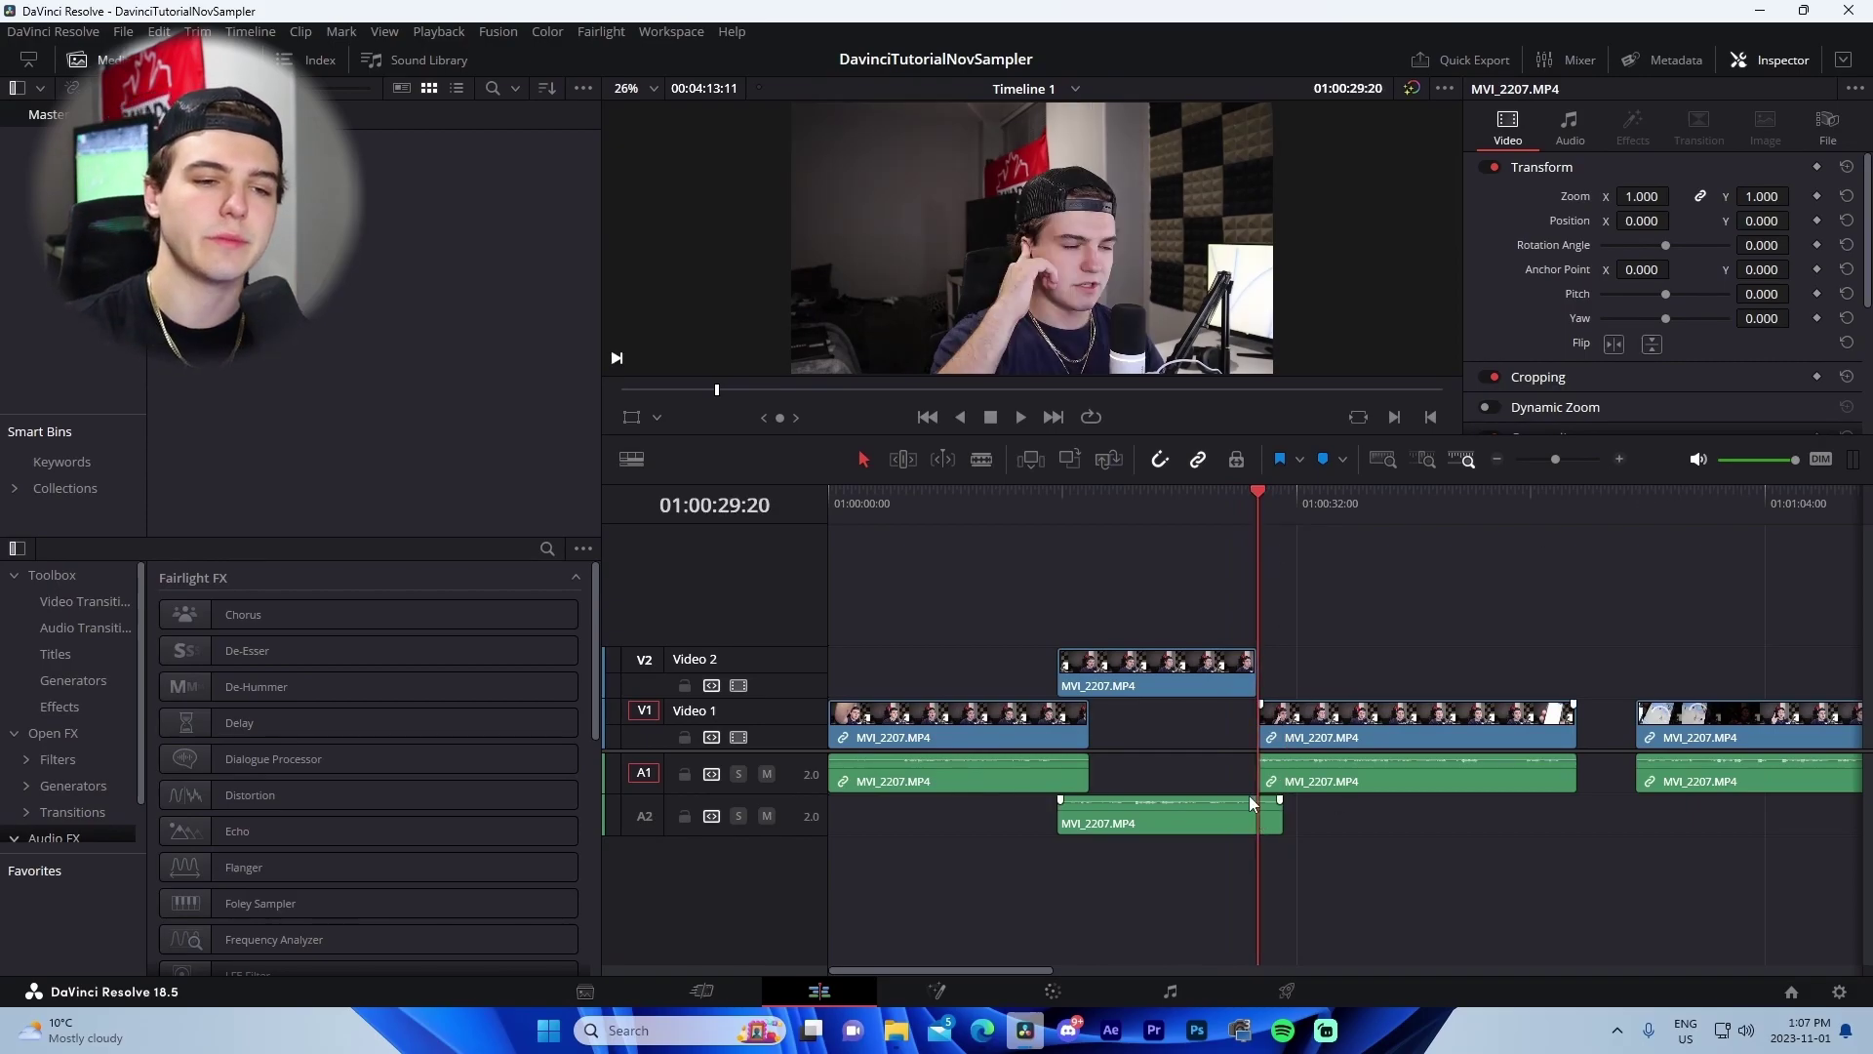
{"action": "left_click_drag", "start_coordinate": [1742, 732], "coordinate": [1660, 678]}
{"action": "scroll", "coordinate": [1245, 706], "scroll_direction": "right", "scroll_amount": 4}
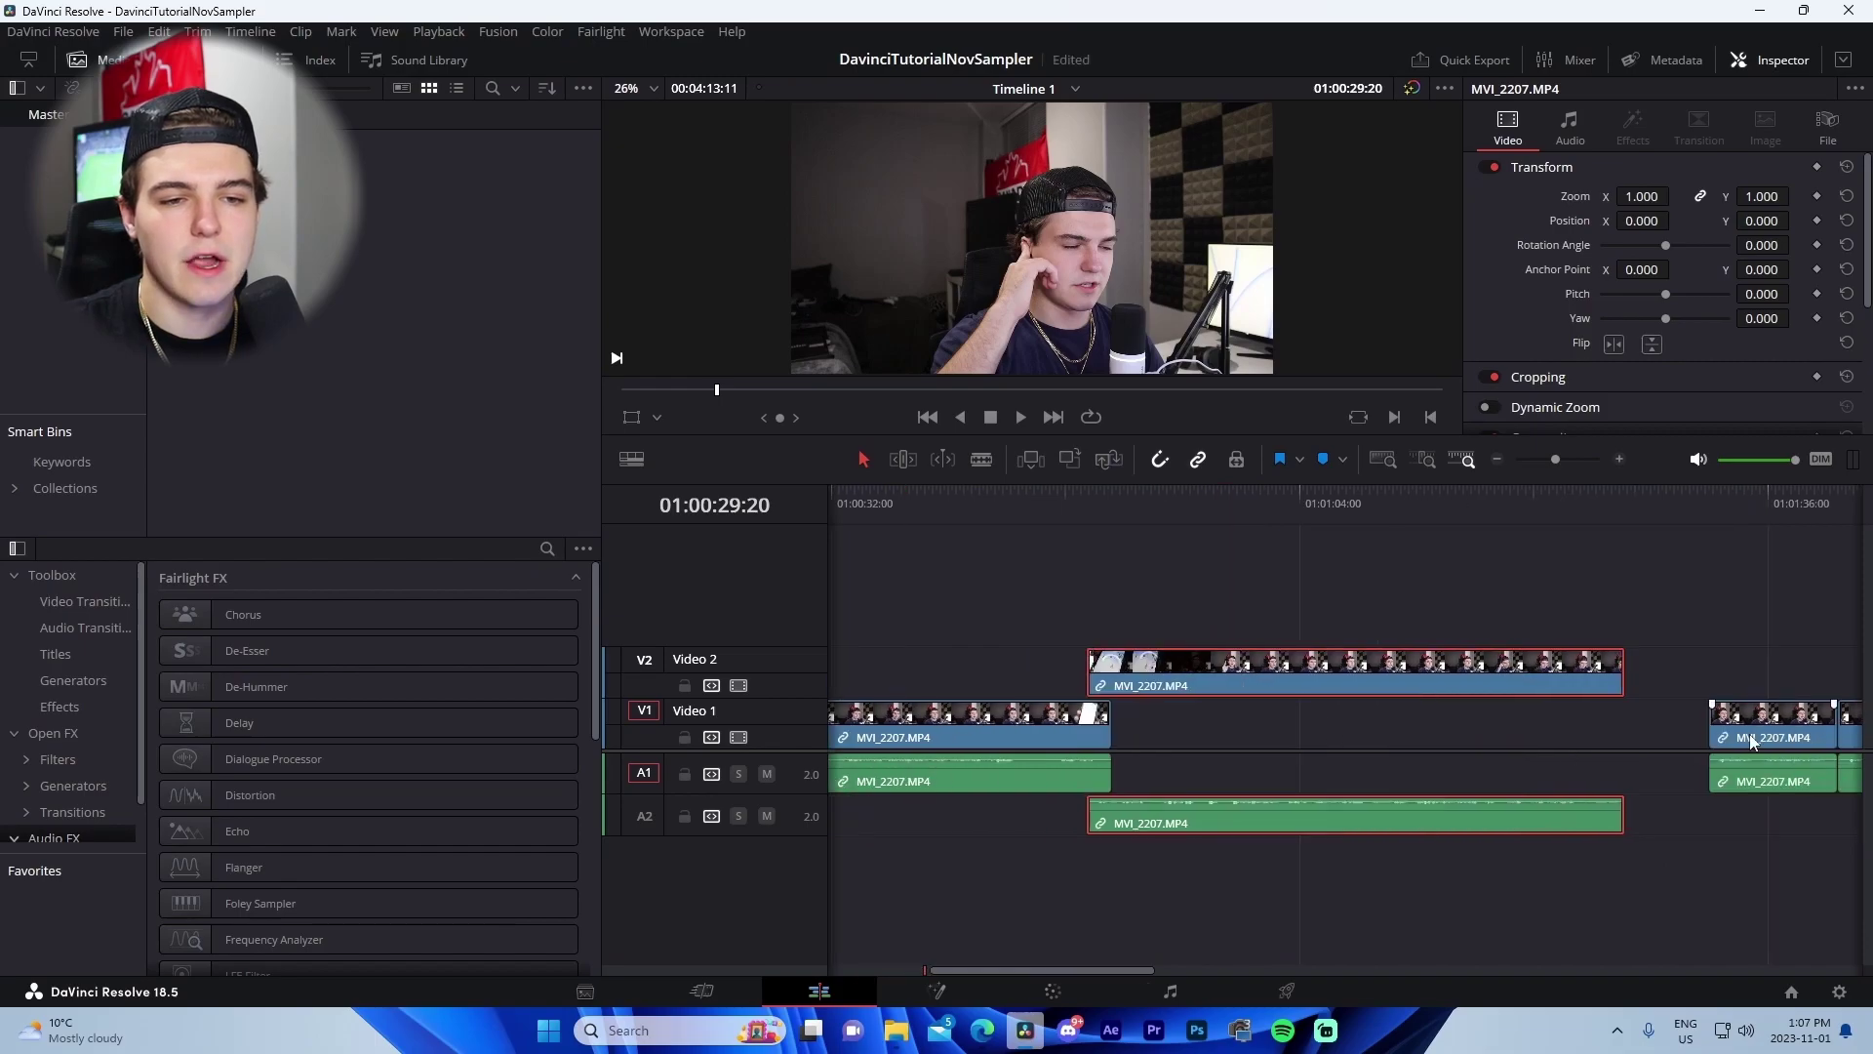
{"action": "left_click_drag", "start_coordinate": [1751, 742], "coordinate": [1642, 744]}
{"action": "left_click_drag", "start_coordinate": [1600, 666], "coordinate": [1440, 684]}
Layer the sixth segment on Video 2 over the fifth's end, and end its unlinked video where the last segment, moved earlier, begins.
{"action": "scroll", "coordinate": [1544, 682], "scroll_direction": "right", "scroll_amount": 3}
{"action": "left_click_drag", "start_coordinate": [1698, 688], "coordinate": [1606, 704]}
{"action": "left_click_drag", "start_coordinate": [1668, 727], "coordinate": [1463, 675]}
{"action": "scroll", "coordinate": [1522, 710], "scroll_direction": "right", "scroll_amount": 7}
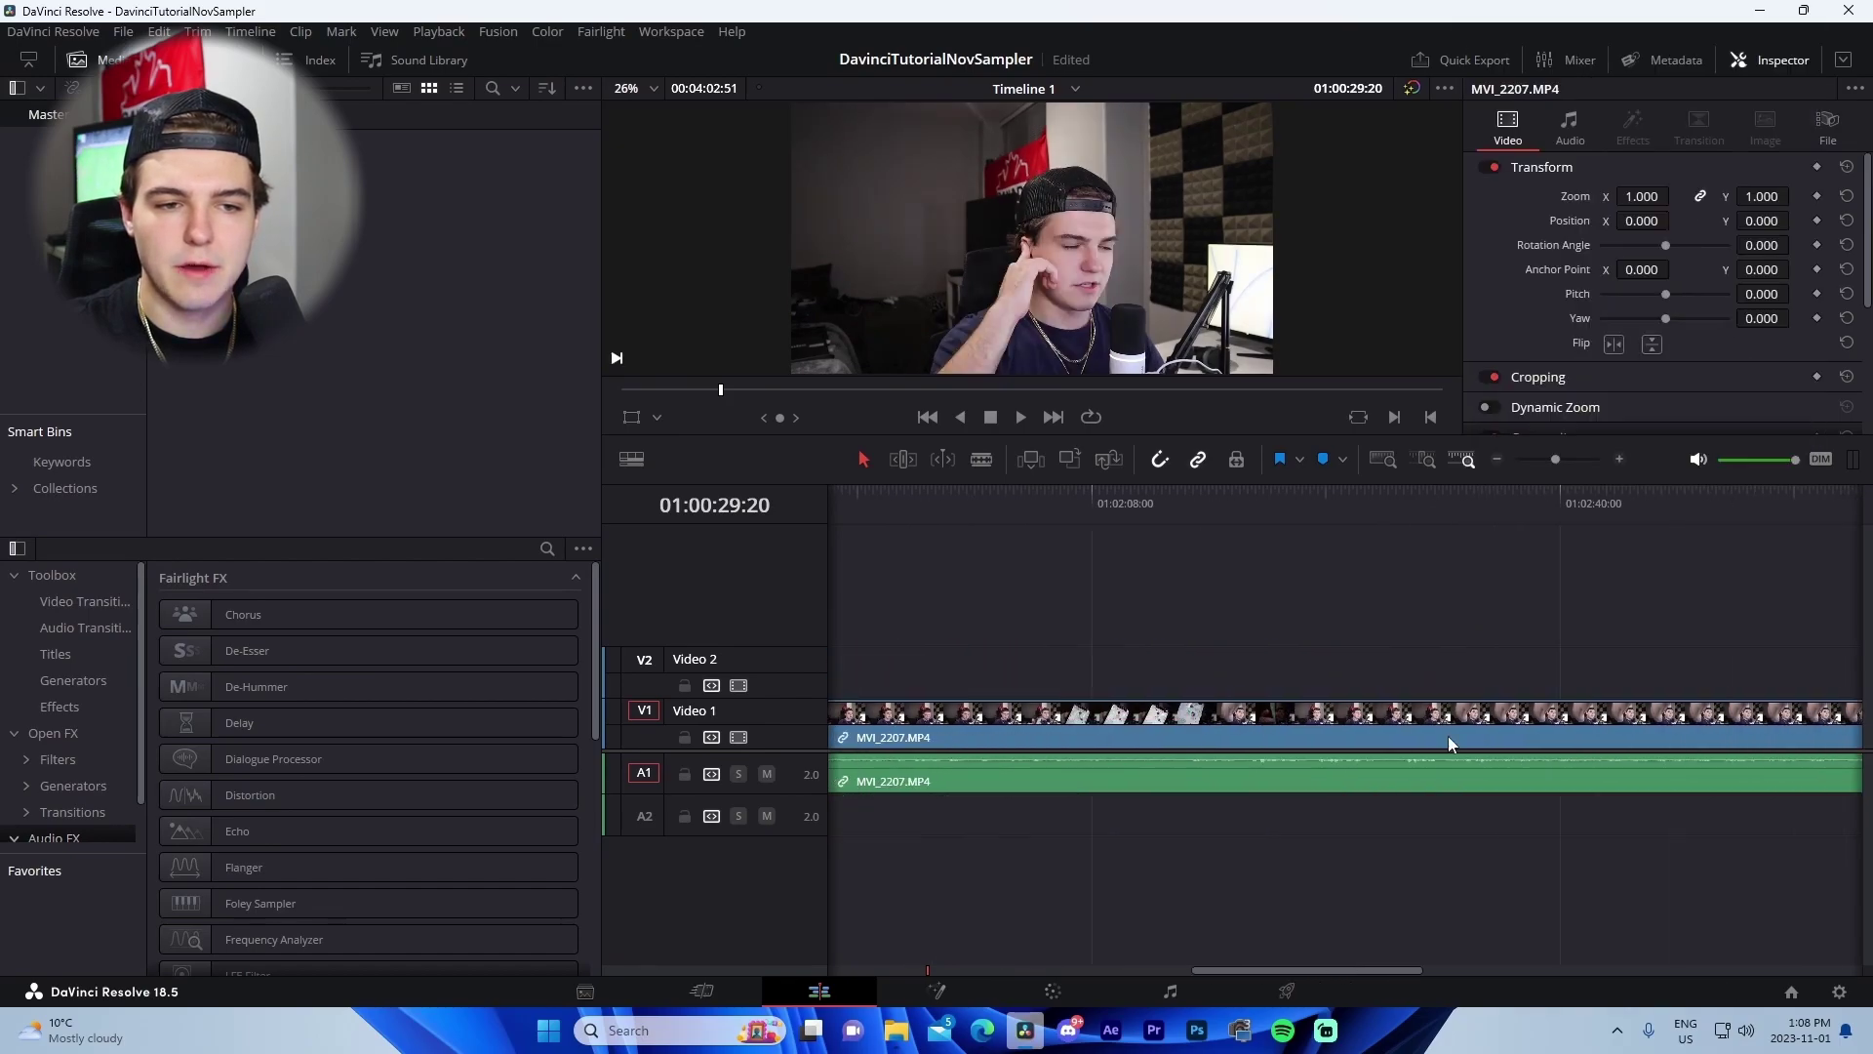
Return the playhead to the start of the timeline.
{"action": "left_click", "coordinate": [1497, 457]}
{"action": "left_click", "coordinate": [1496, 457]}
{"action": "left_click", "coordinate": [1620, 458]}
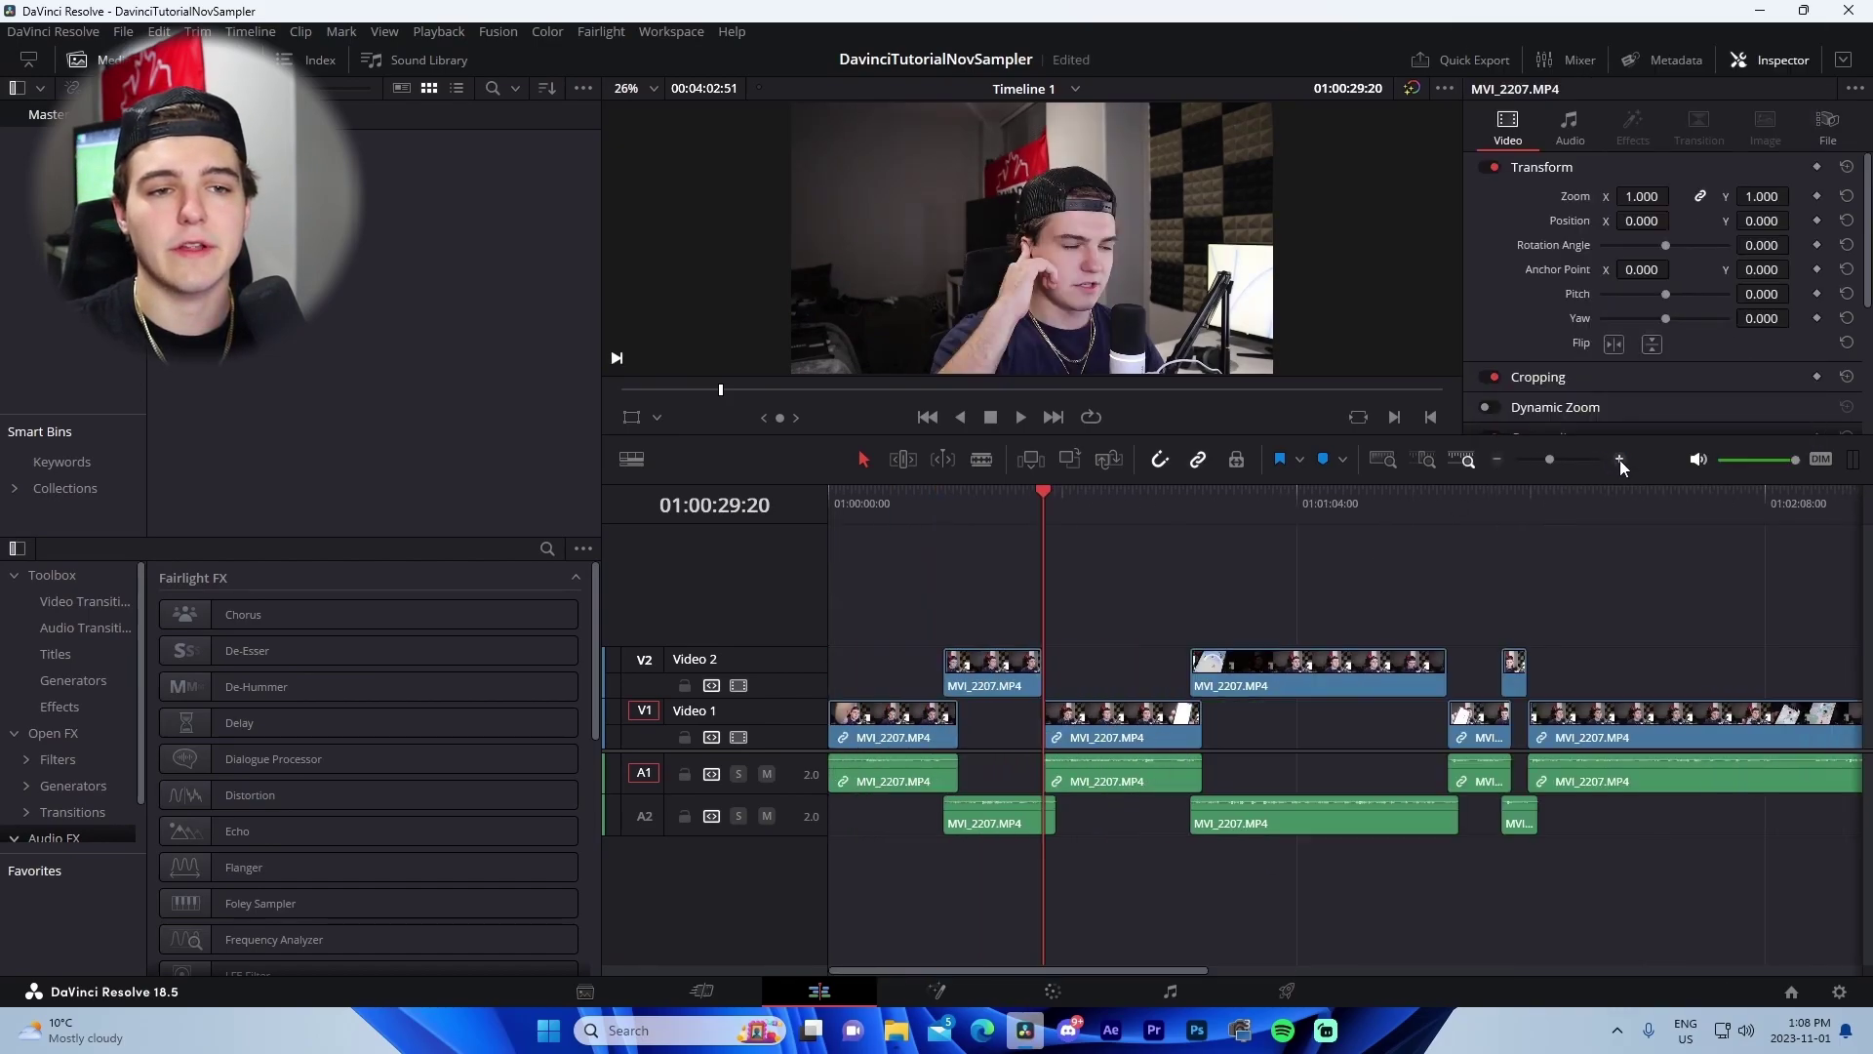
{"action": "left_click", "coordinate": [1619, 459]}
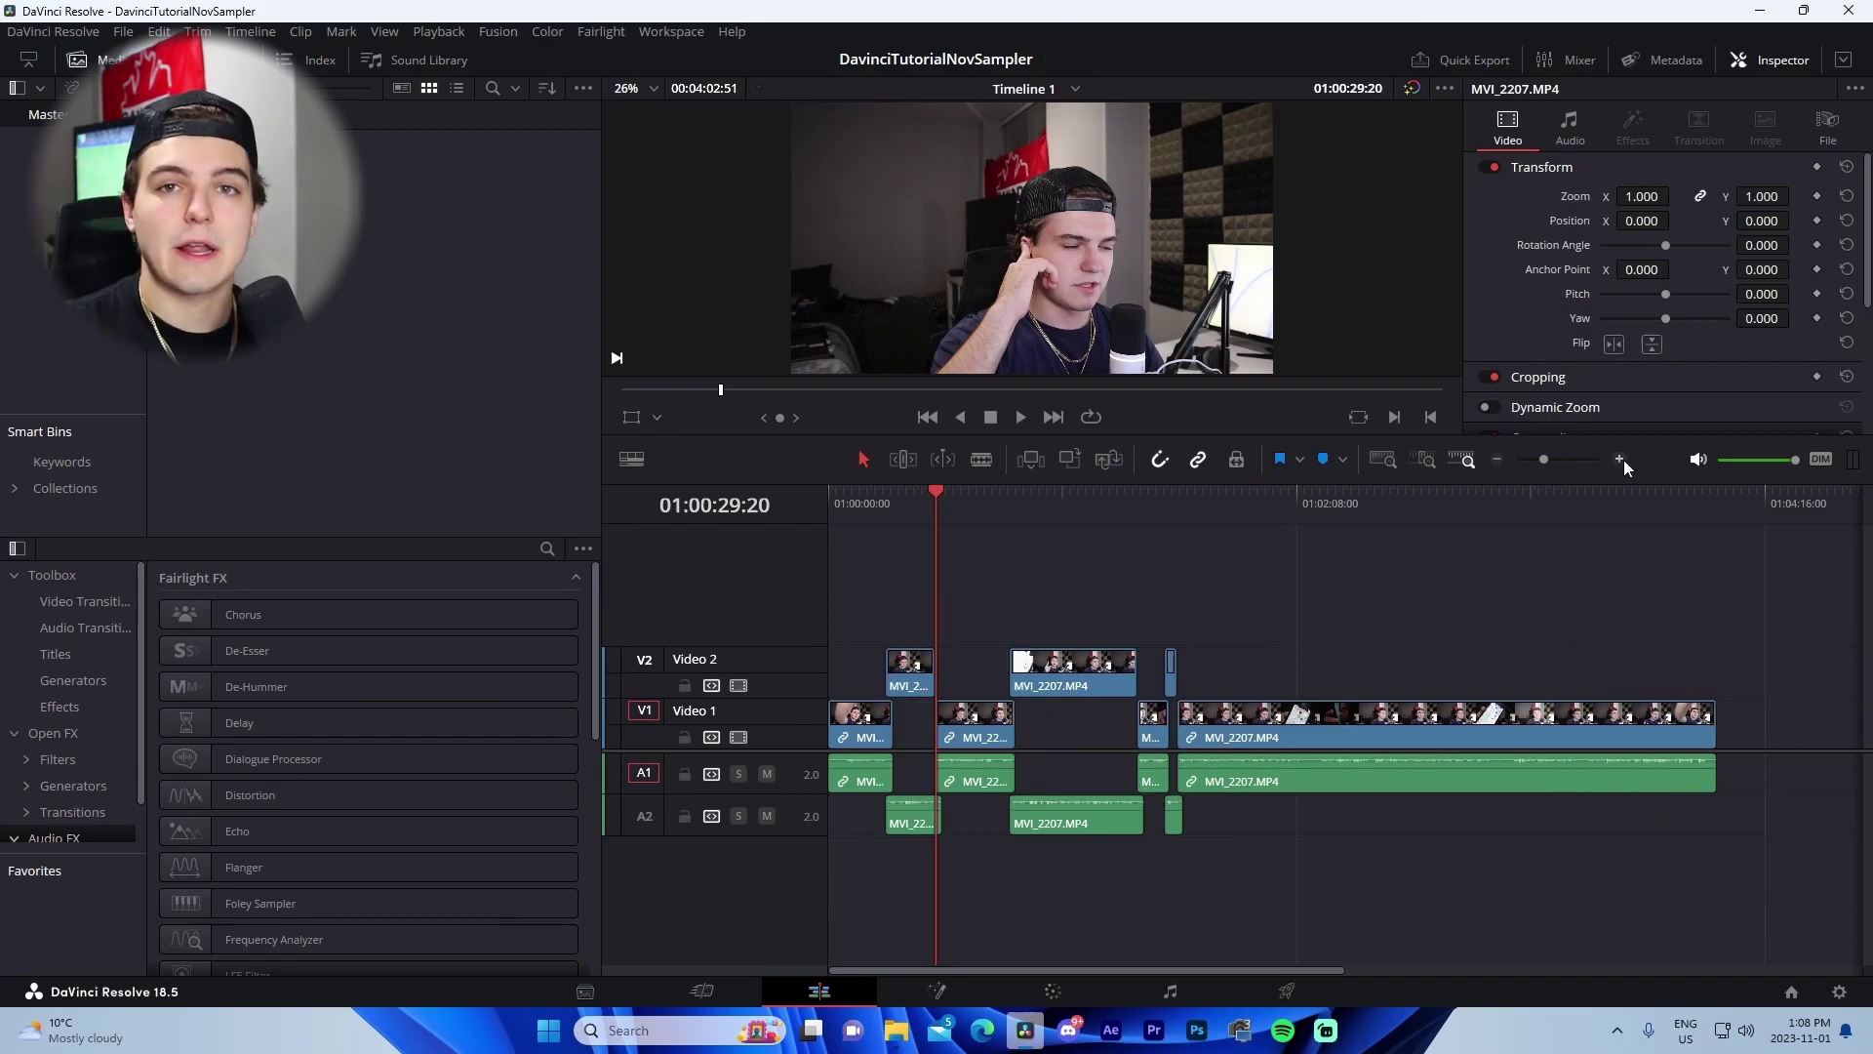
{"action": "left_click", "coordinate": [1621, 459]}
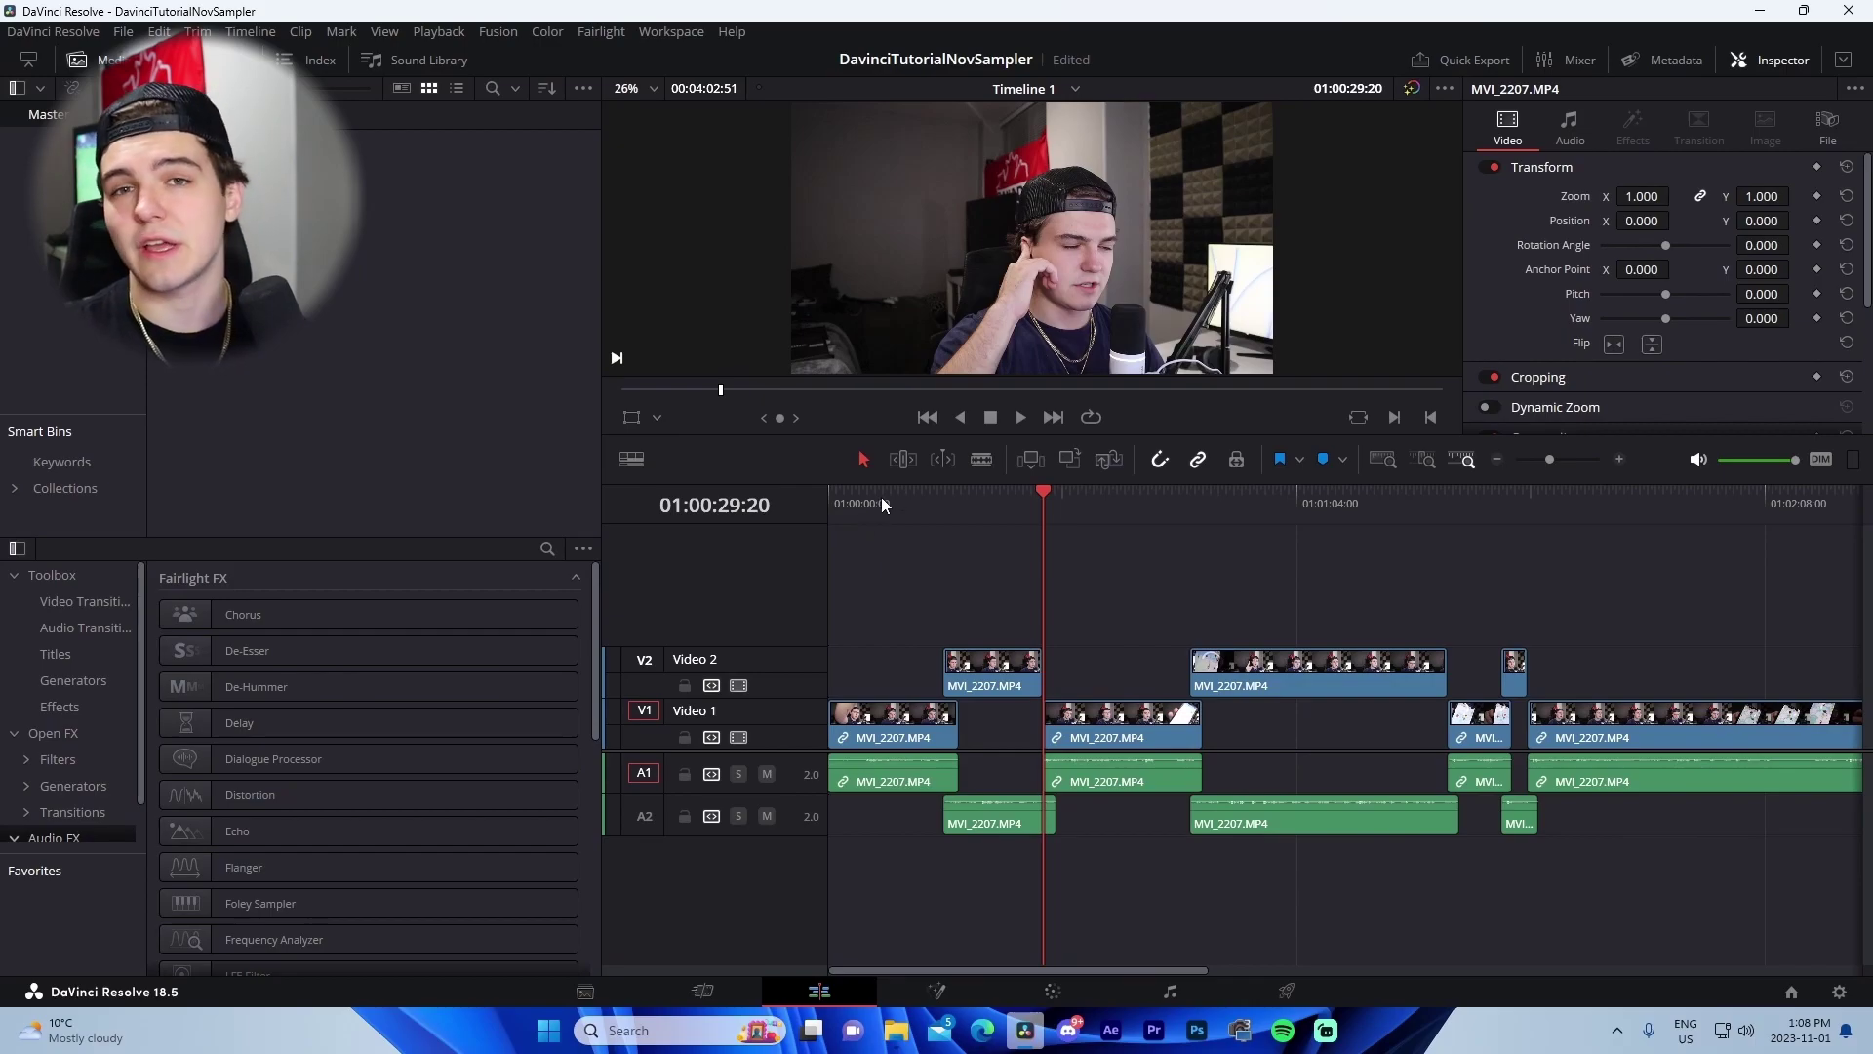
{"action": "key", "text": "Home"}
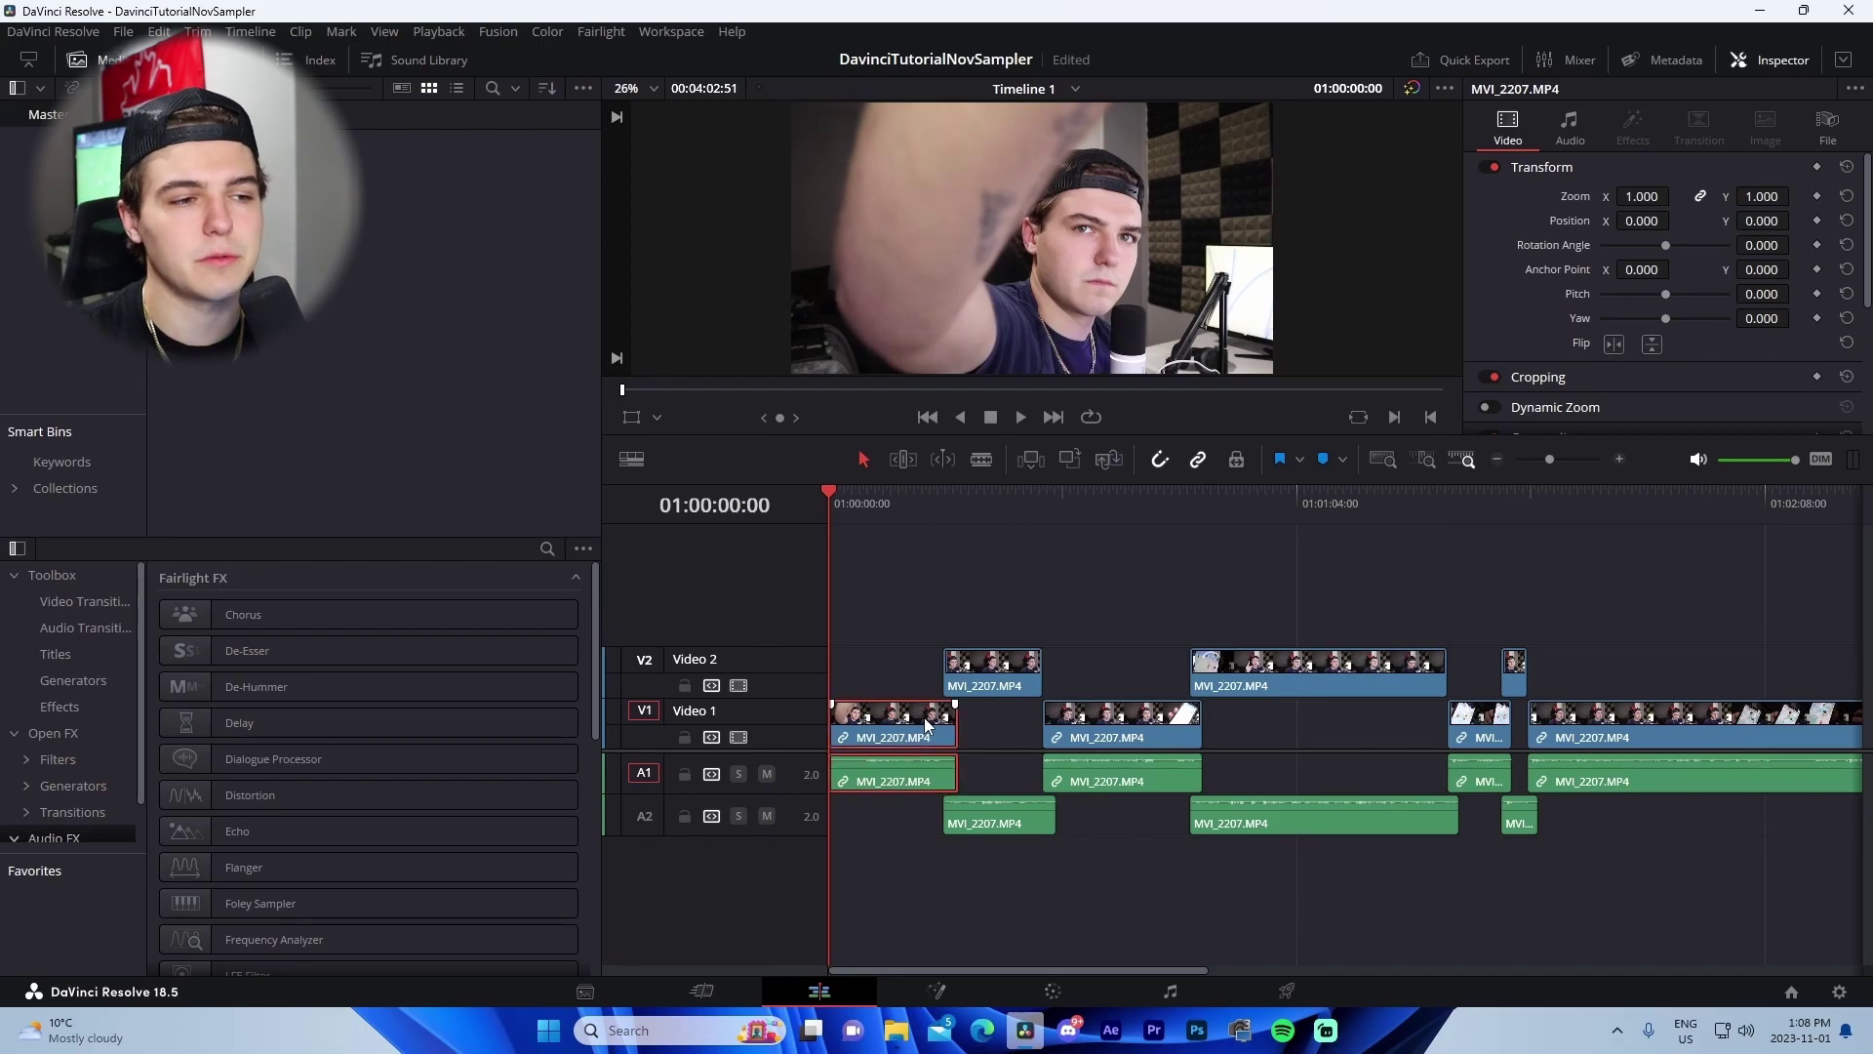
Try grouping the first three segments and their audio into one clip, and undo the grouping.
{"action": "left_click_drag", "start_coordinate": [901, 615], "coordinate": [1079, 859]}
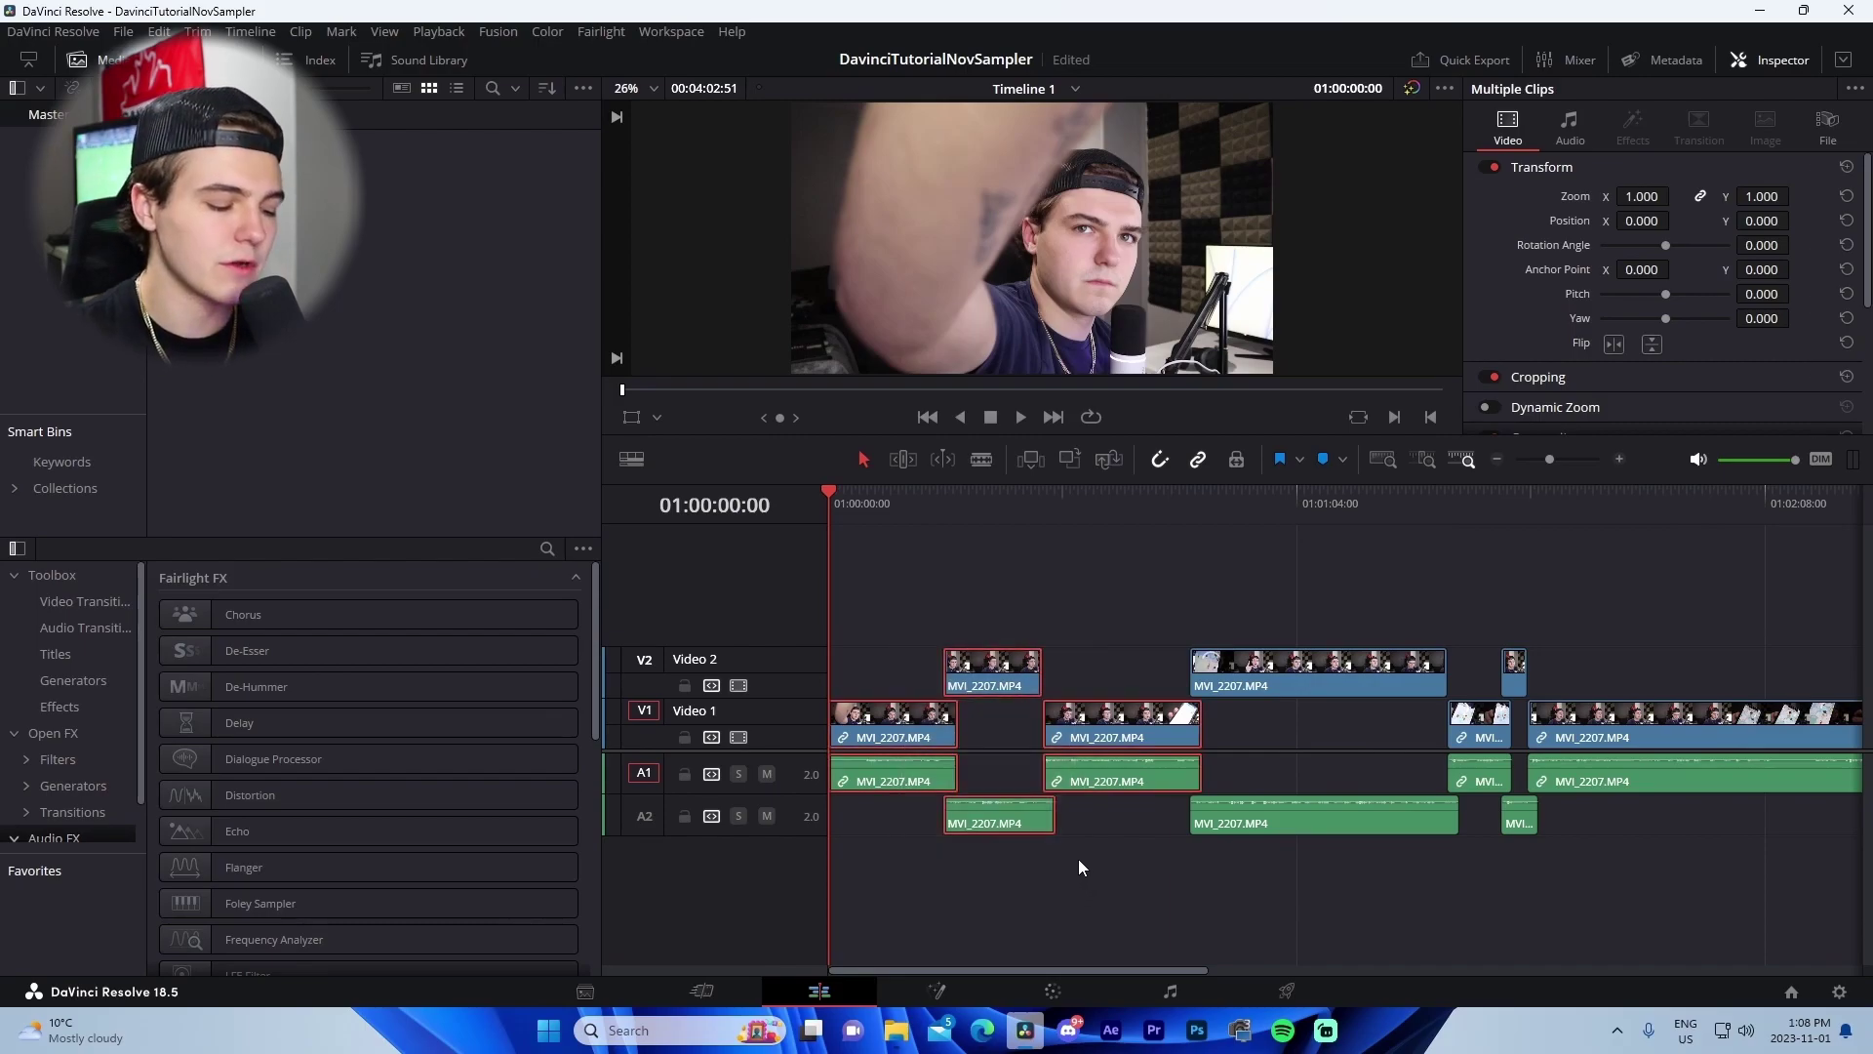
{"action": "key", "text": "ctrl+g"}
{"action": "left_click", "coordinate": [1067, 572]}
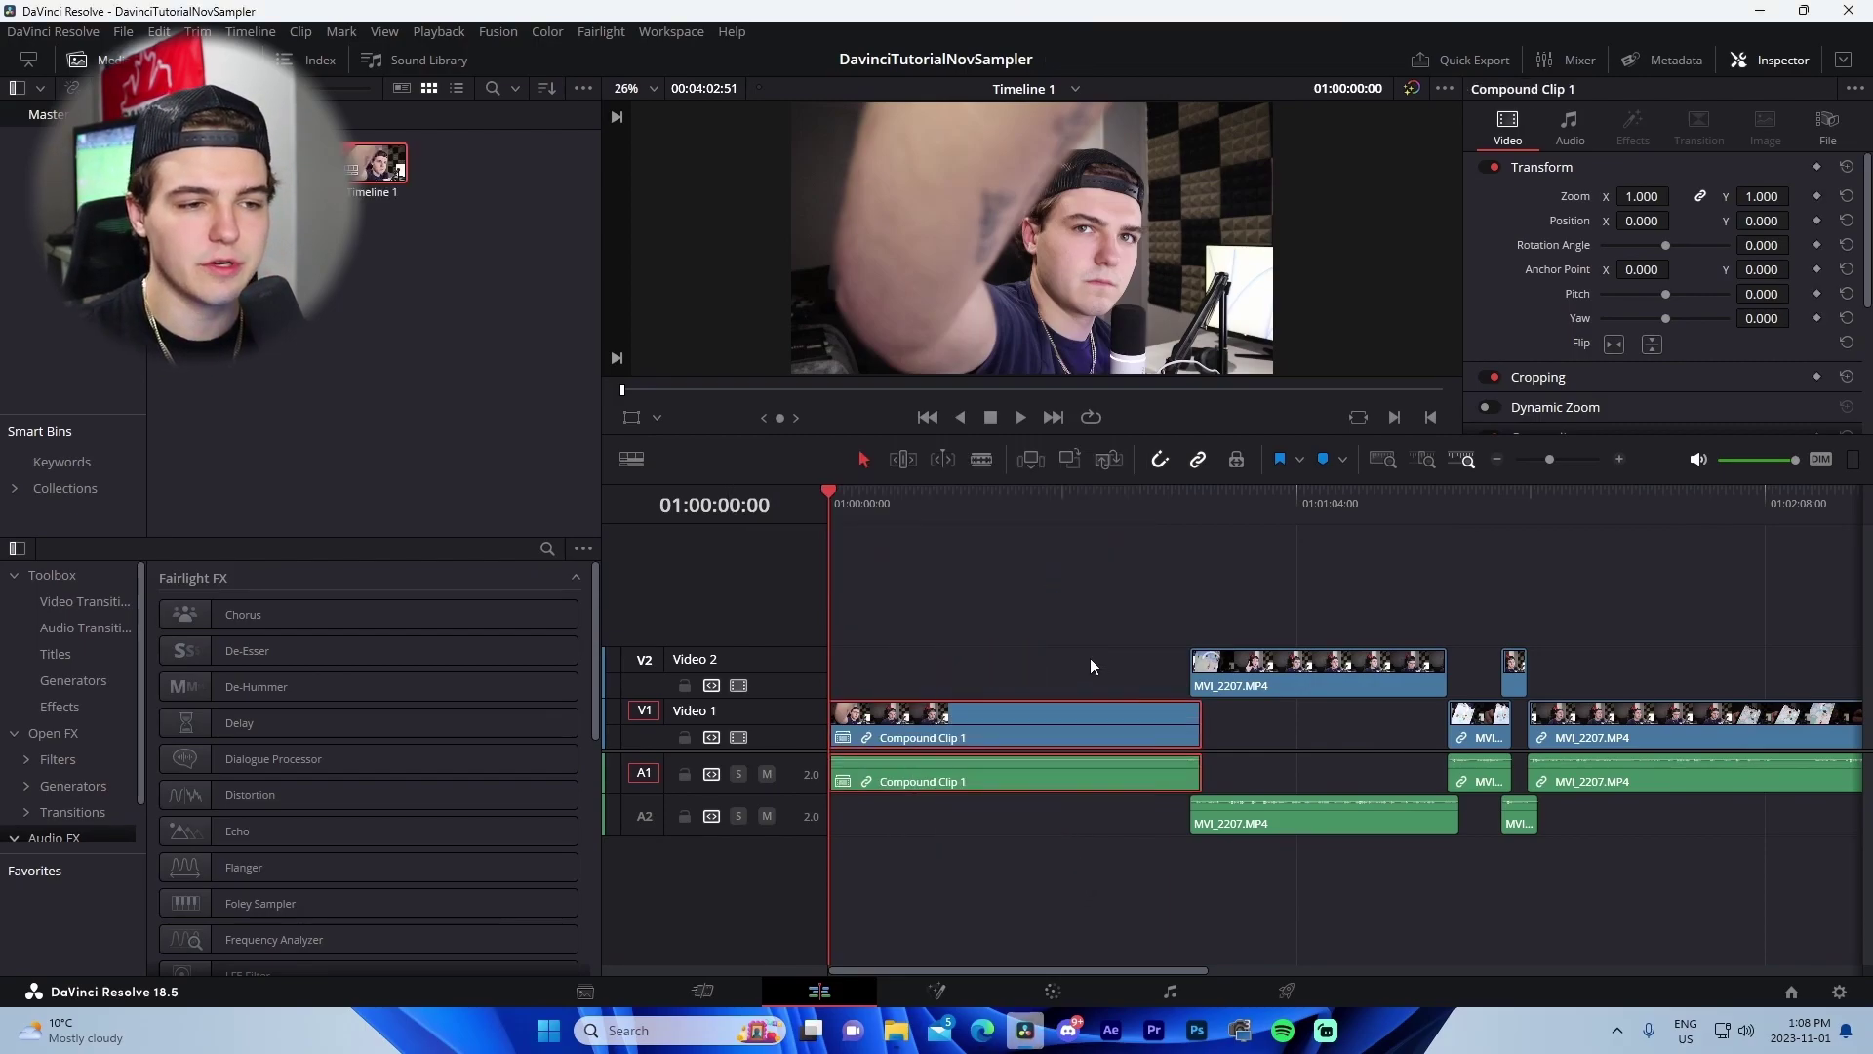
{"action": "left_click", "coordinate": [1038, 659]}
{"action": "key", "text": "ctrl+z"}
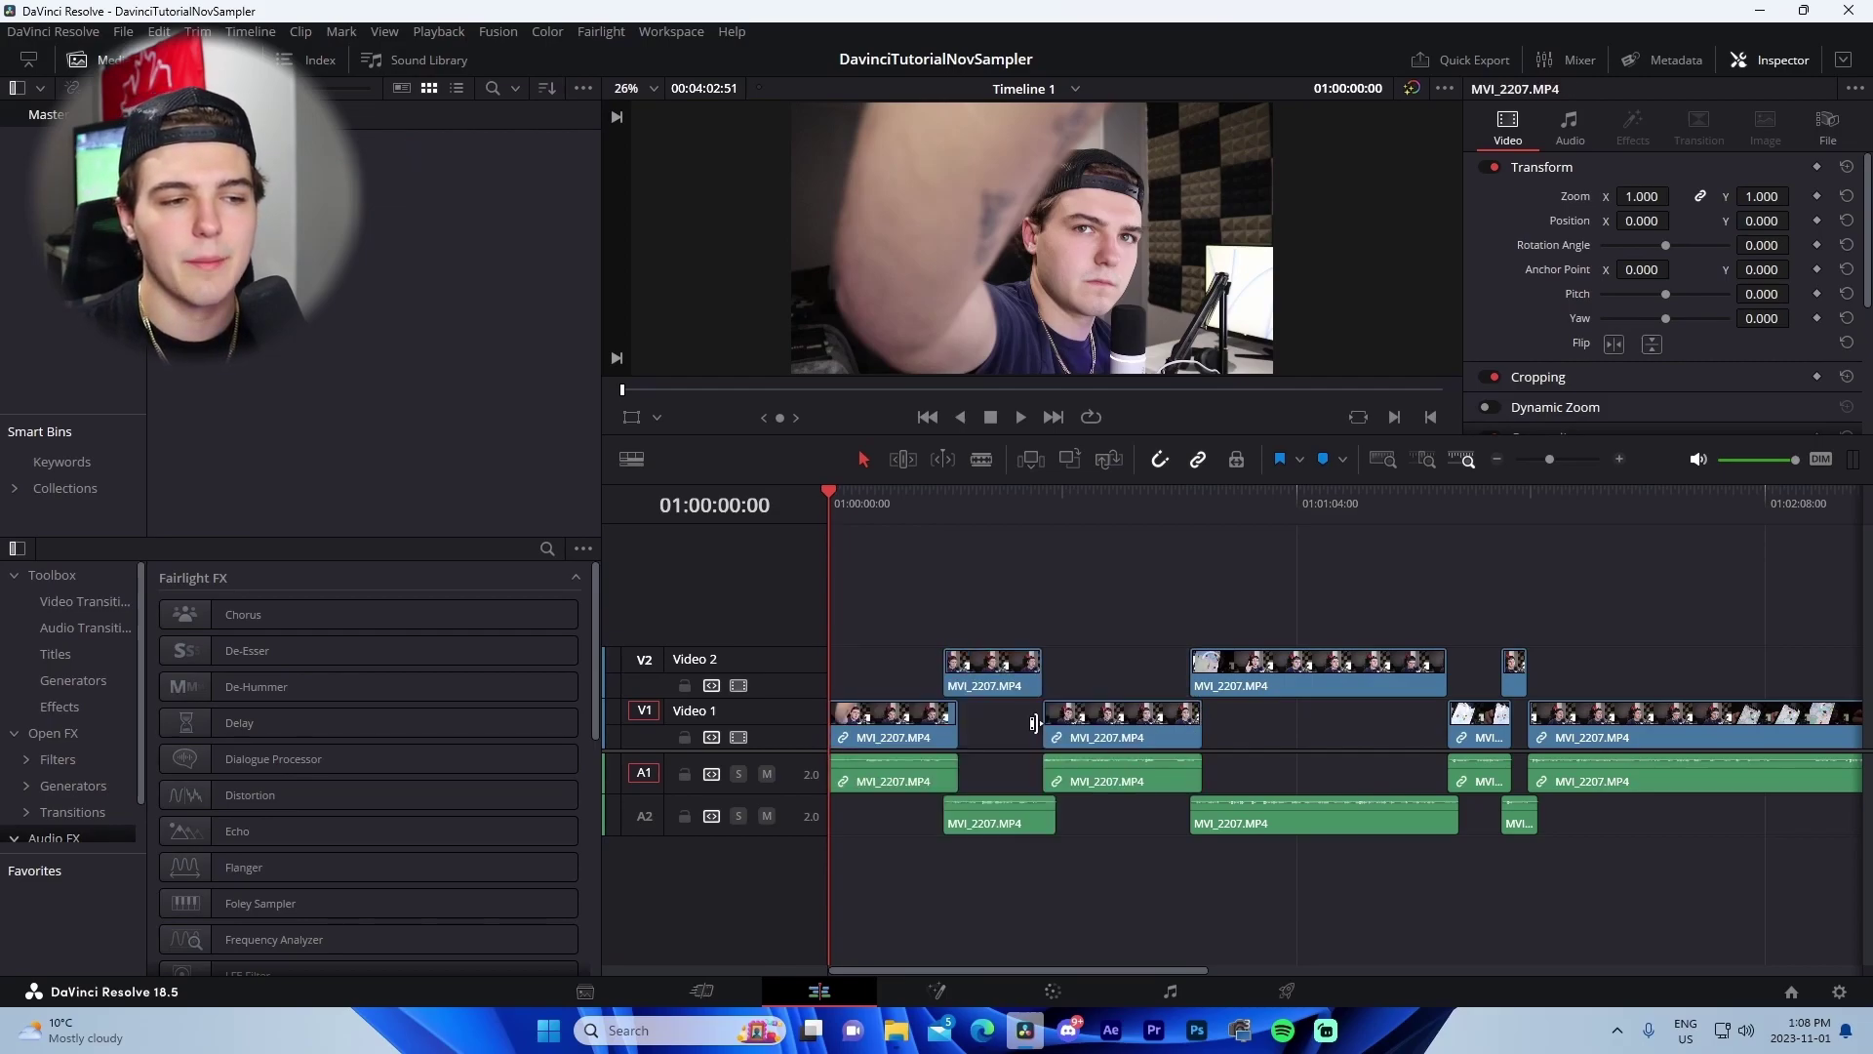
Create Compound Clip 1 from the first three segments on Video 1 and Video 2 with their audio.
{"action": "right_click", "coordinate": [1062, 731]}
{"action": "left_click", "coordinate": [1150, 228]}
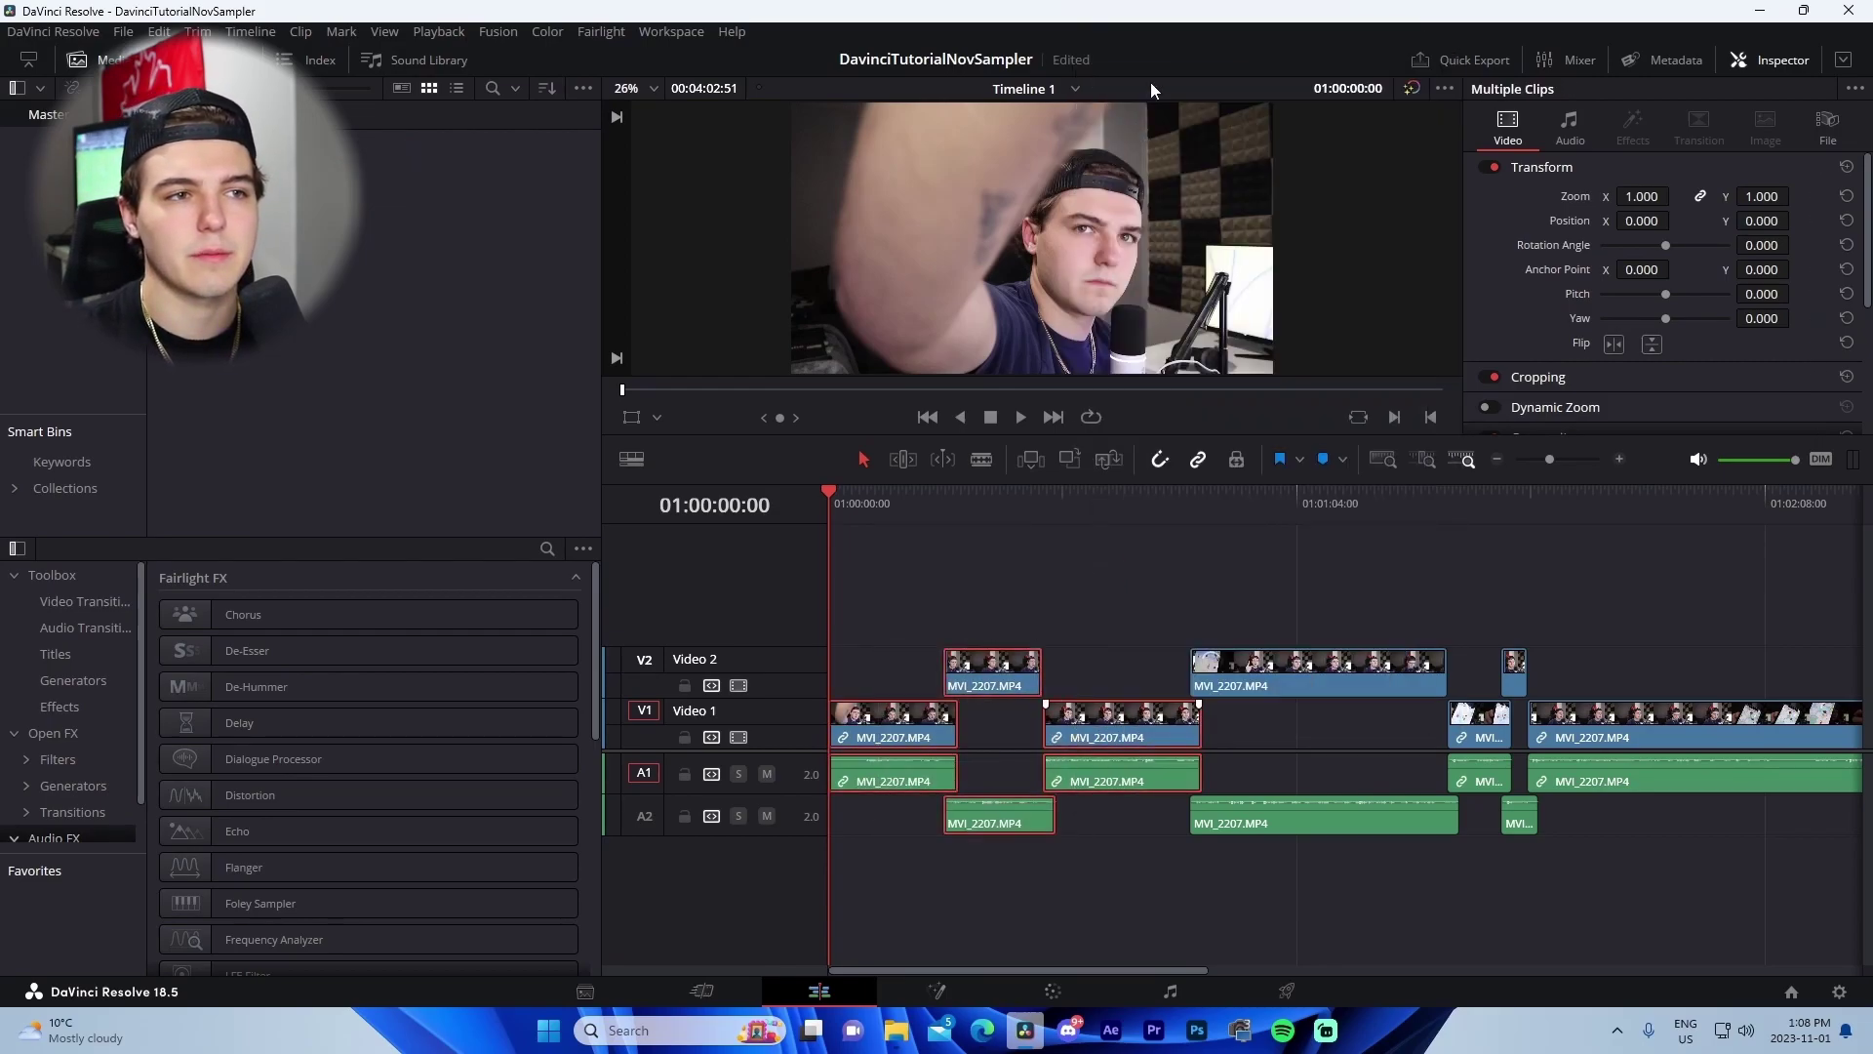
{"action": "left_click", "coordinate": [1071, 570]}
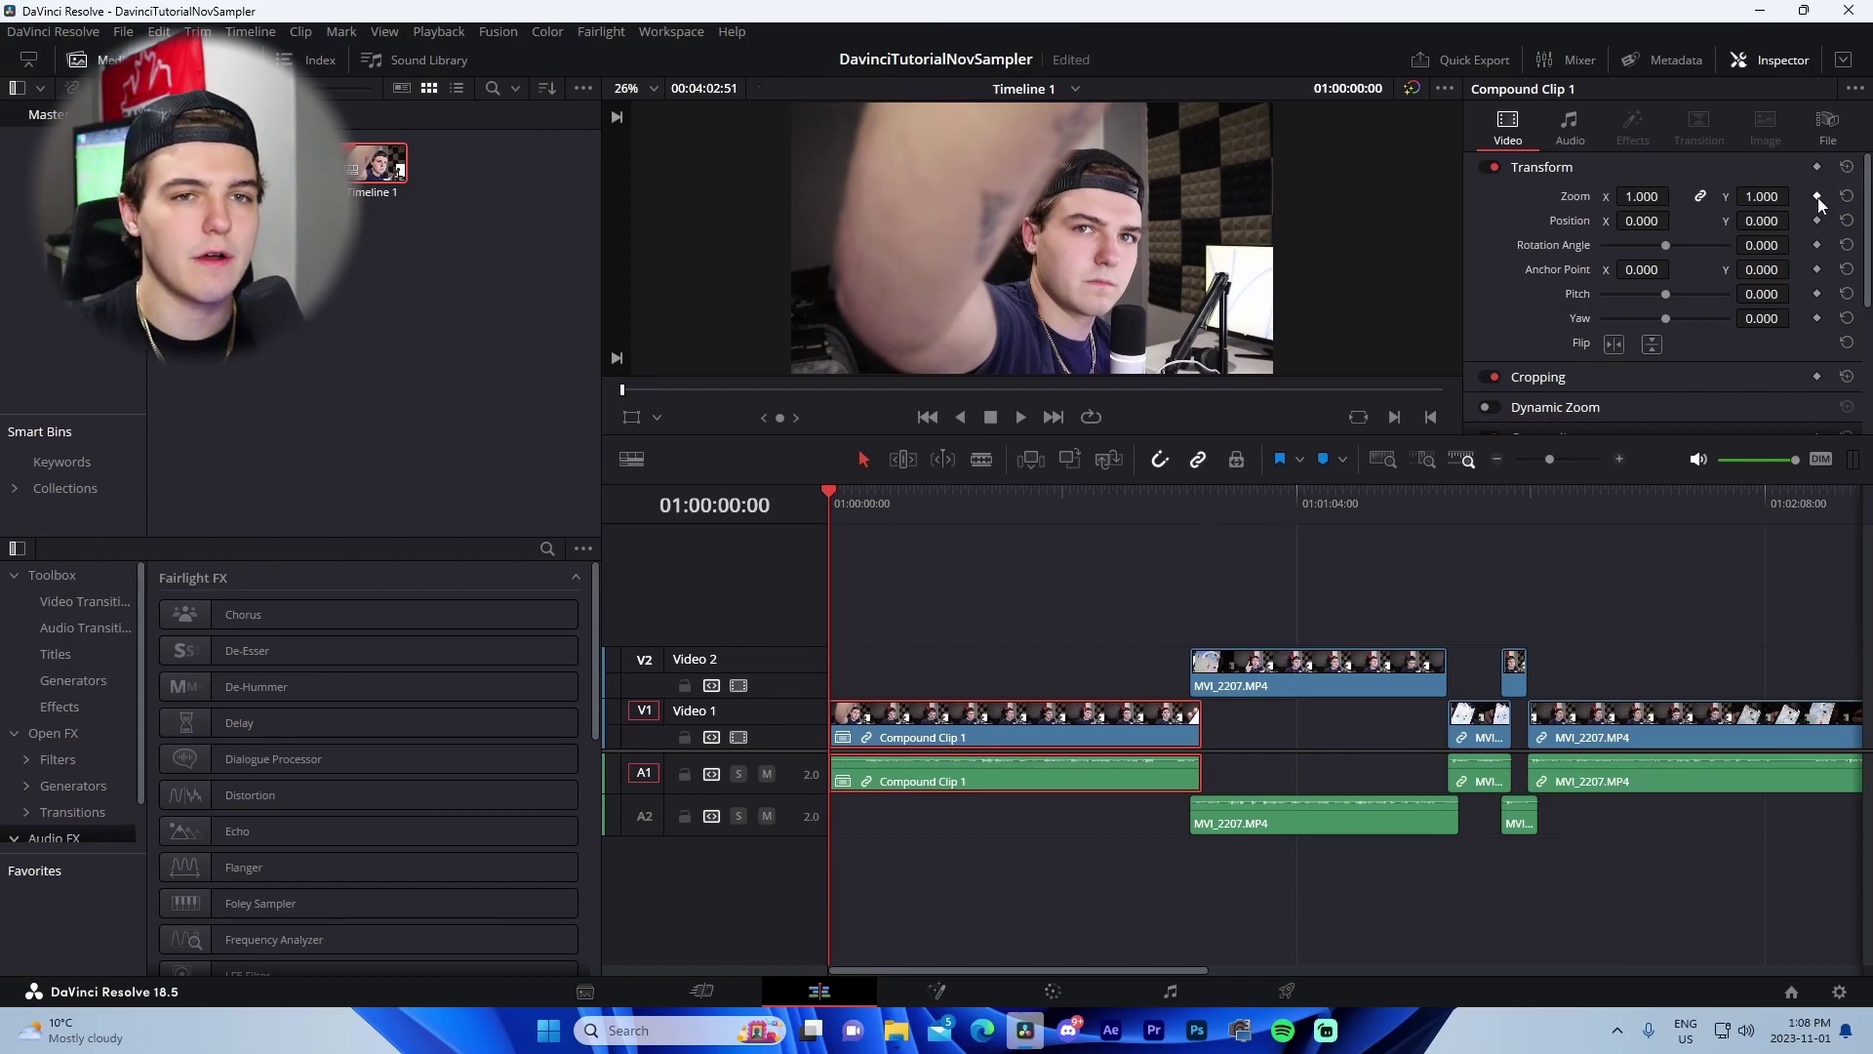
Animate Compound Clip 1 with Zoom keyframes of 1.000 at its start and 1.1 at 01:00:49:28.
{"action": "left_click_drag", "start_coordinate": [1642, 196], "coordinate": [1702, 196]}
{"action": "key", "text": "ctrl+z"}
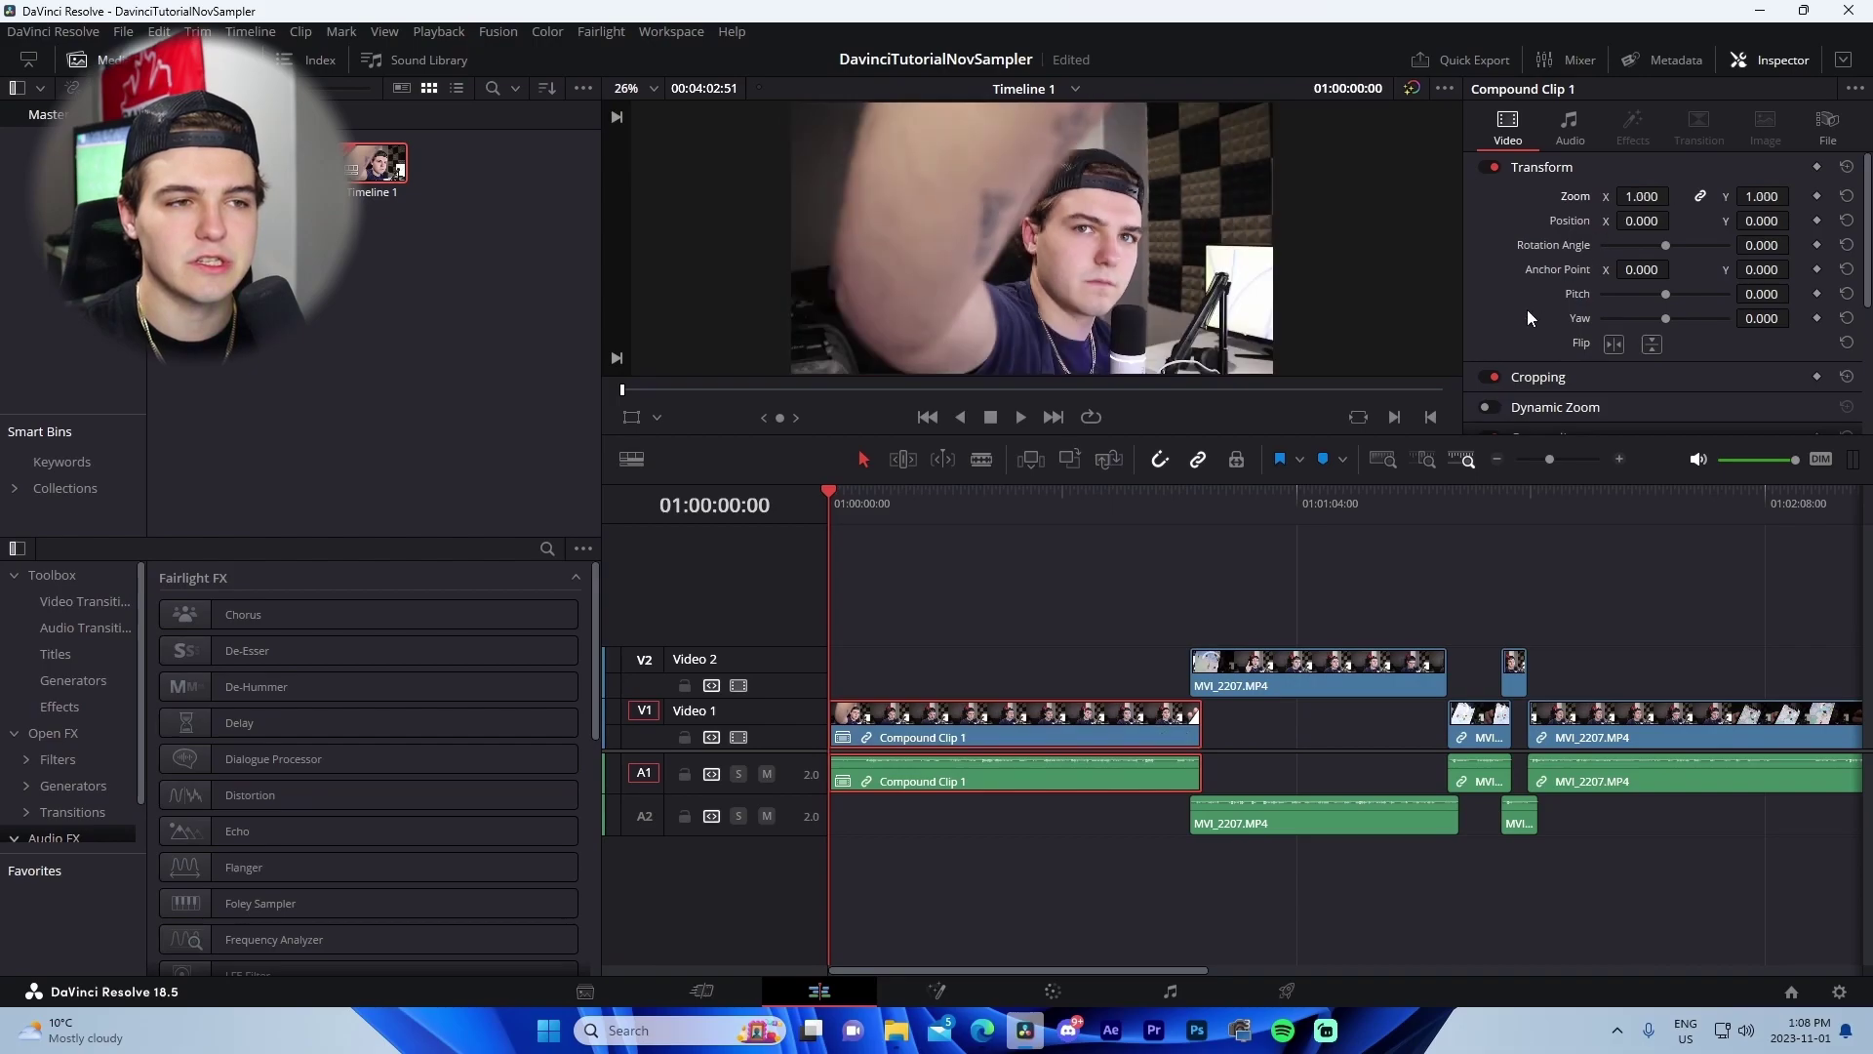
{"action": "left_click", "coordinate": [1817, 196]}
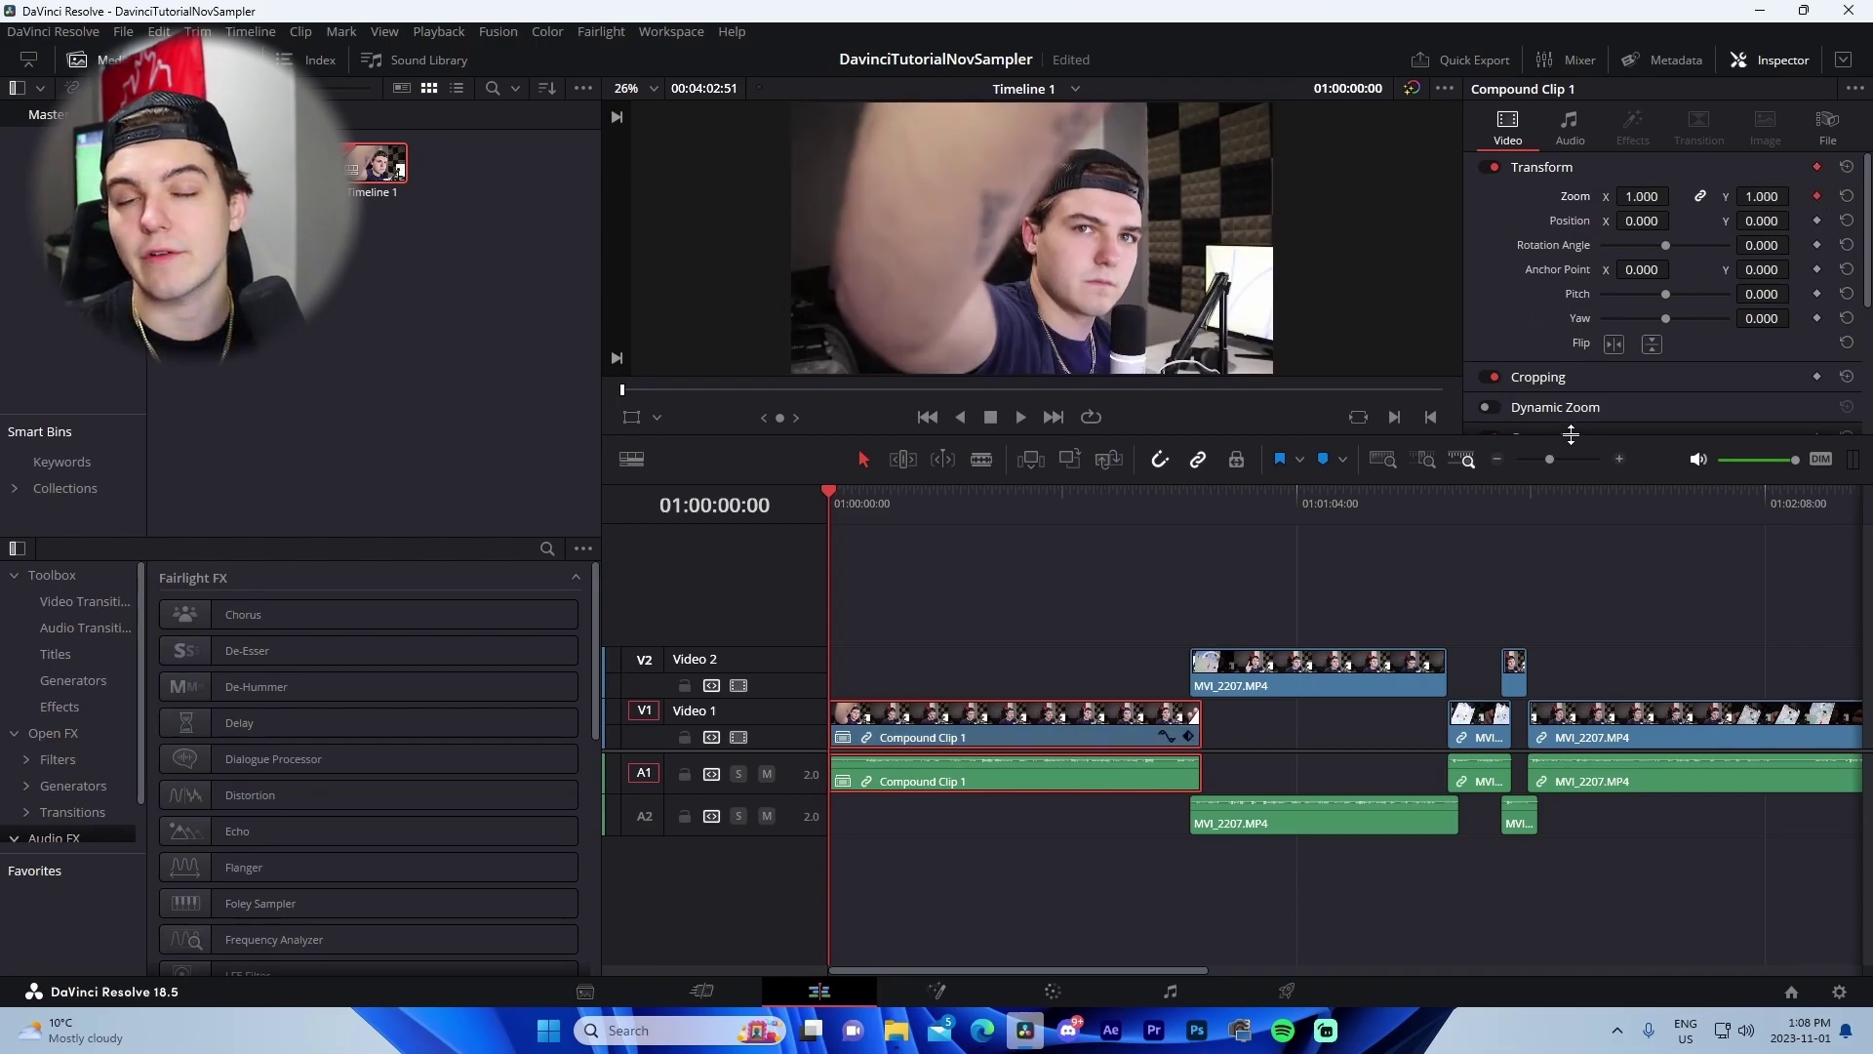
{"action": "key", "text": "Down"}
{"action": "double_click", "coordinate": [1631, 199]}
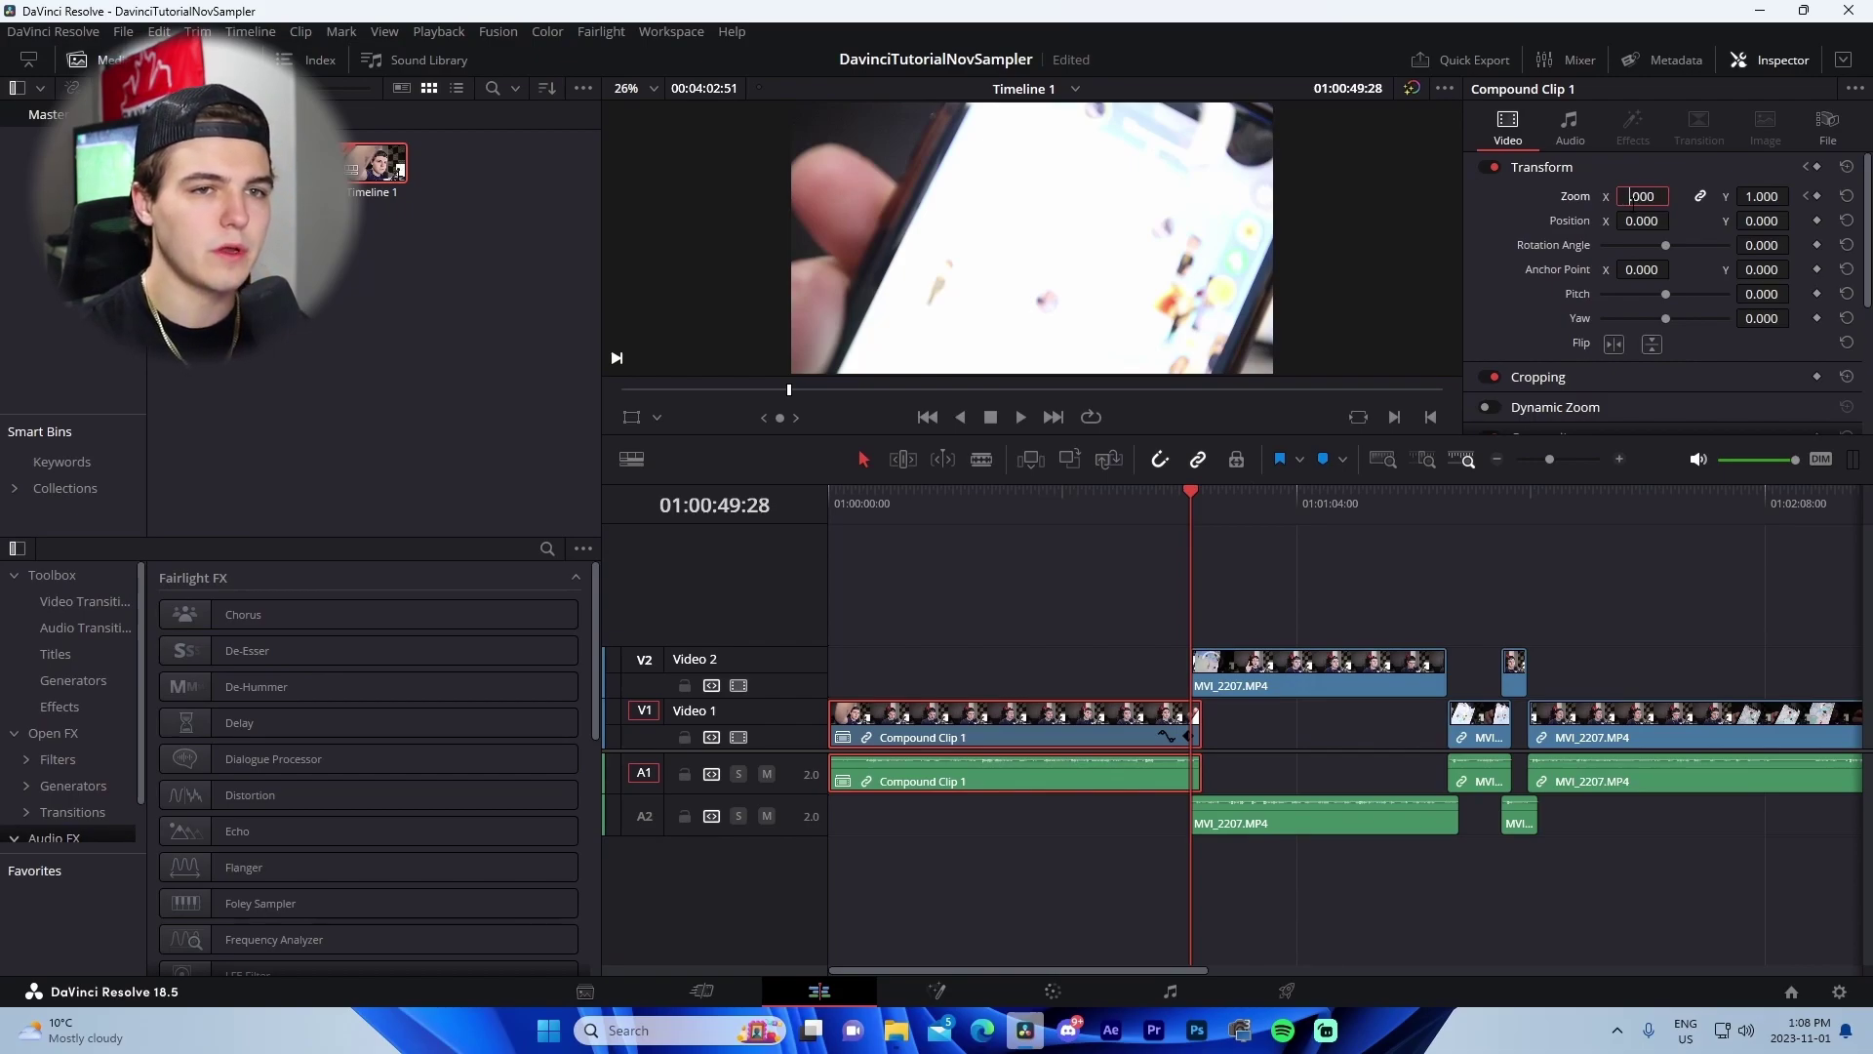
{"action": "type", "text": "1"}
{"action": "key", "text": "Right"}
{"action": "type", "text": "1"}
{"action": "key", "text": "Return"}
{"action": "left_click", "coordinate": [1032, 561]}
Play and scrub through Compound Clip 1 to check the gradual zoom, and save the project.
{"action": "key", "text": "Home"}
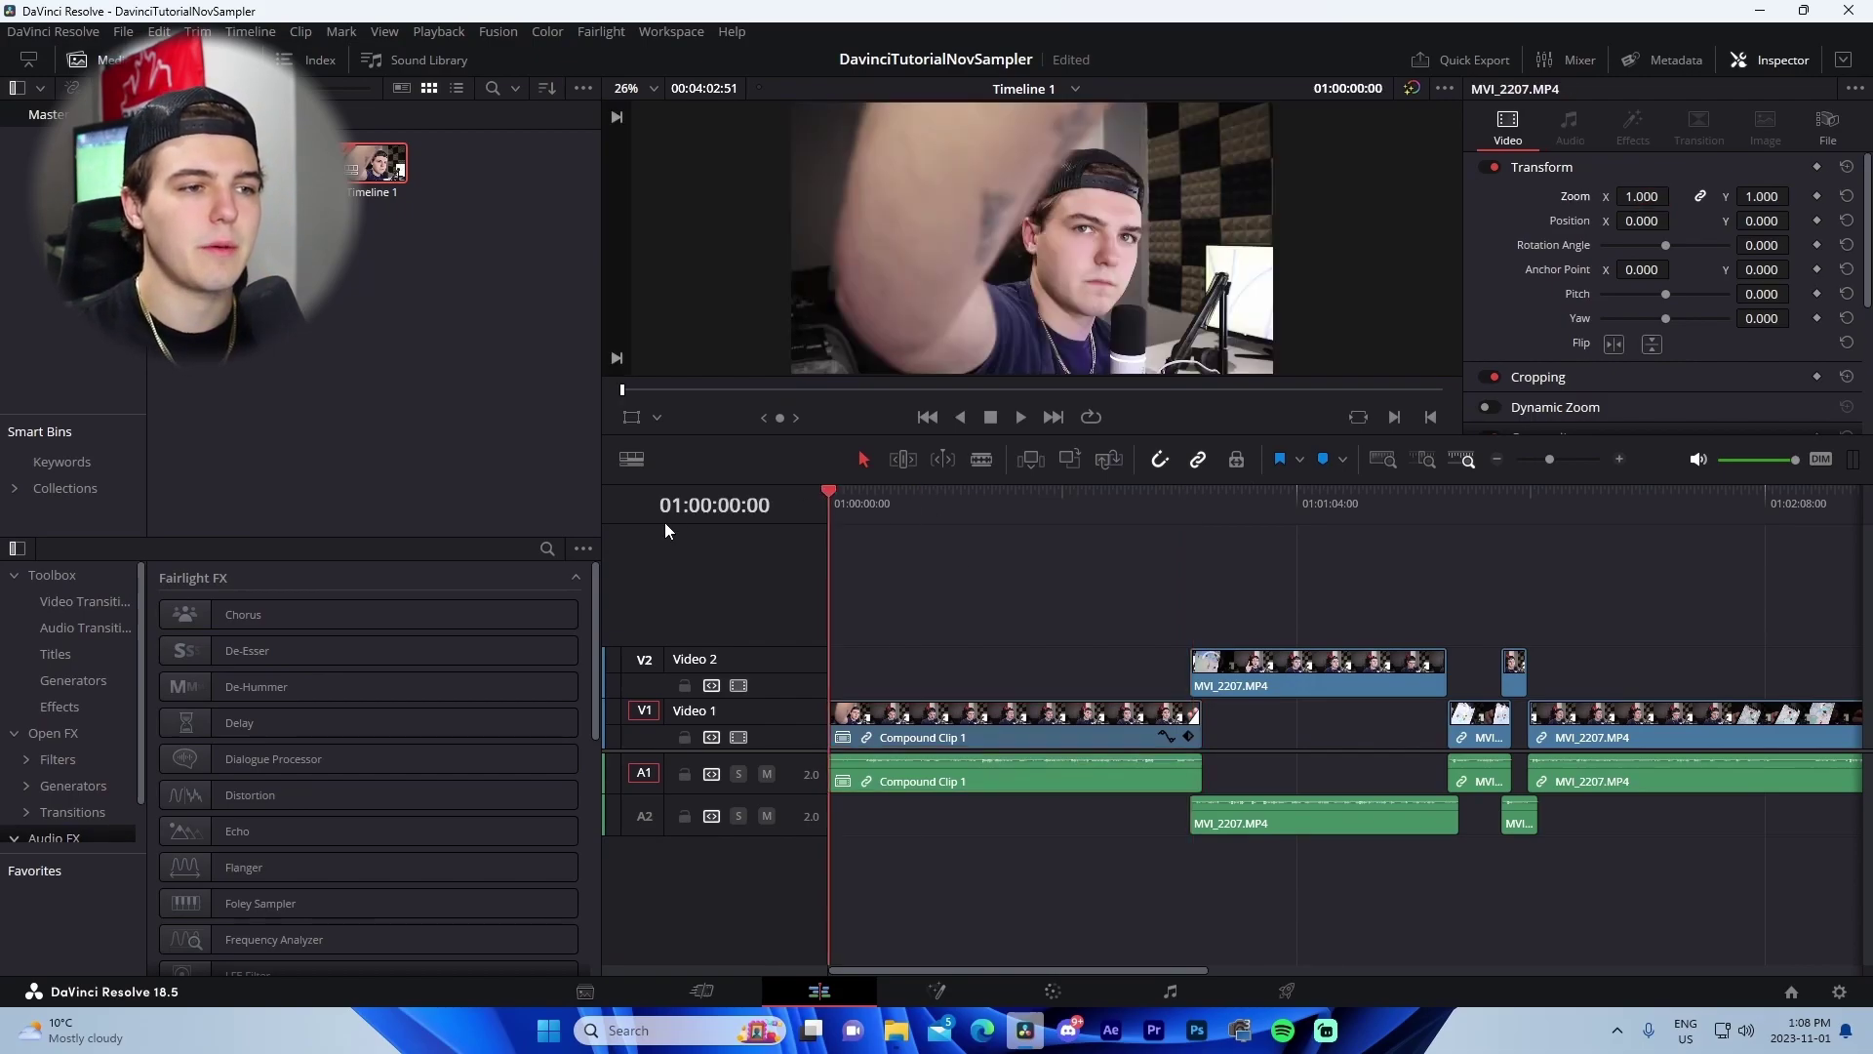
{"action": "key", "text": "space"}
{"action": "left_click", "coordinate": [1059, 496]}
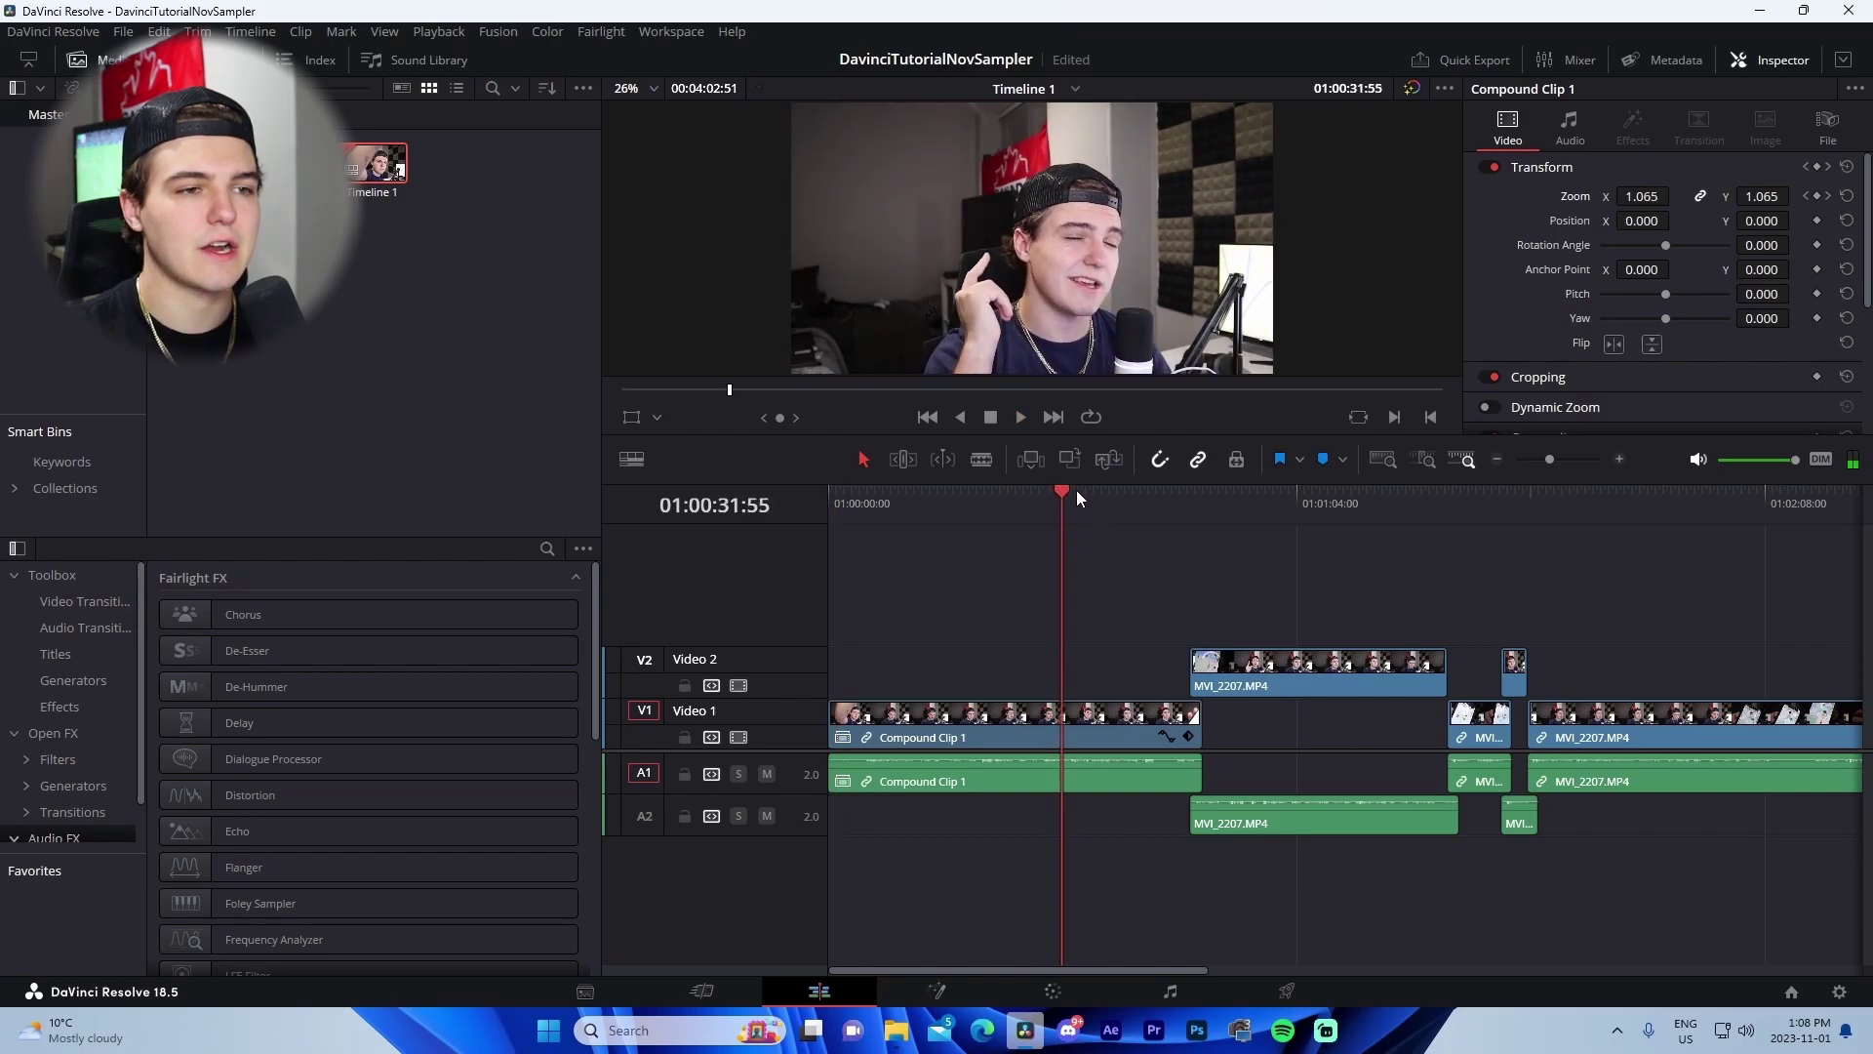
{"action": "left_click_drag", "start_coordinate": [1075, 493], "coordinate": [1027, 536]}
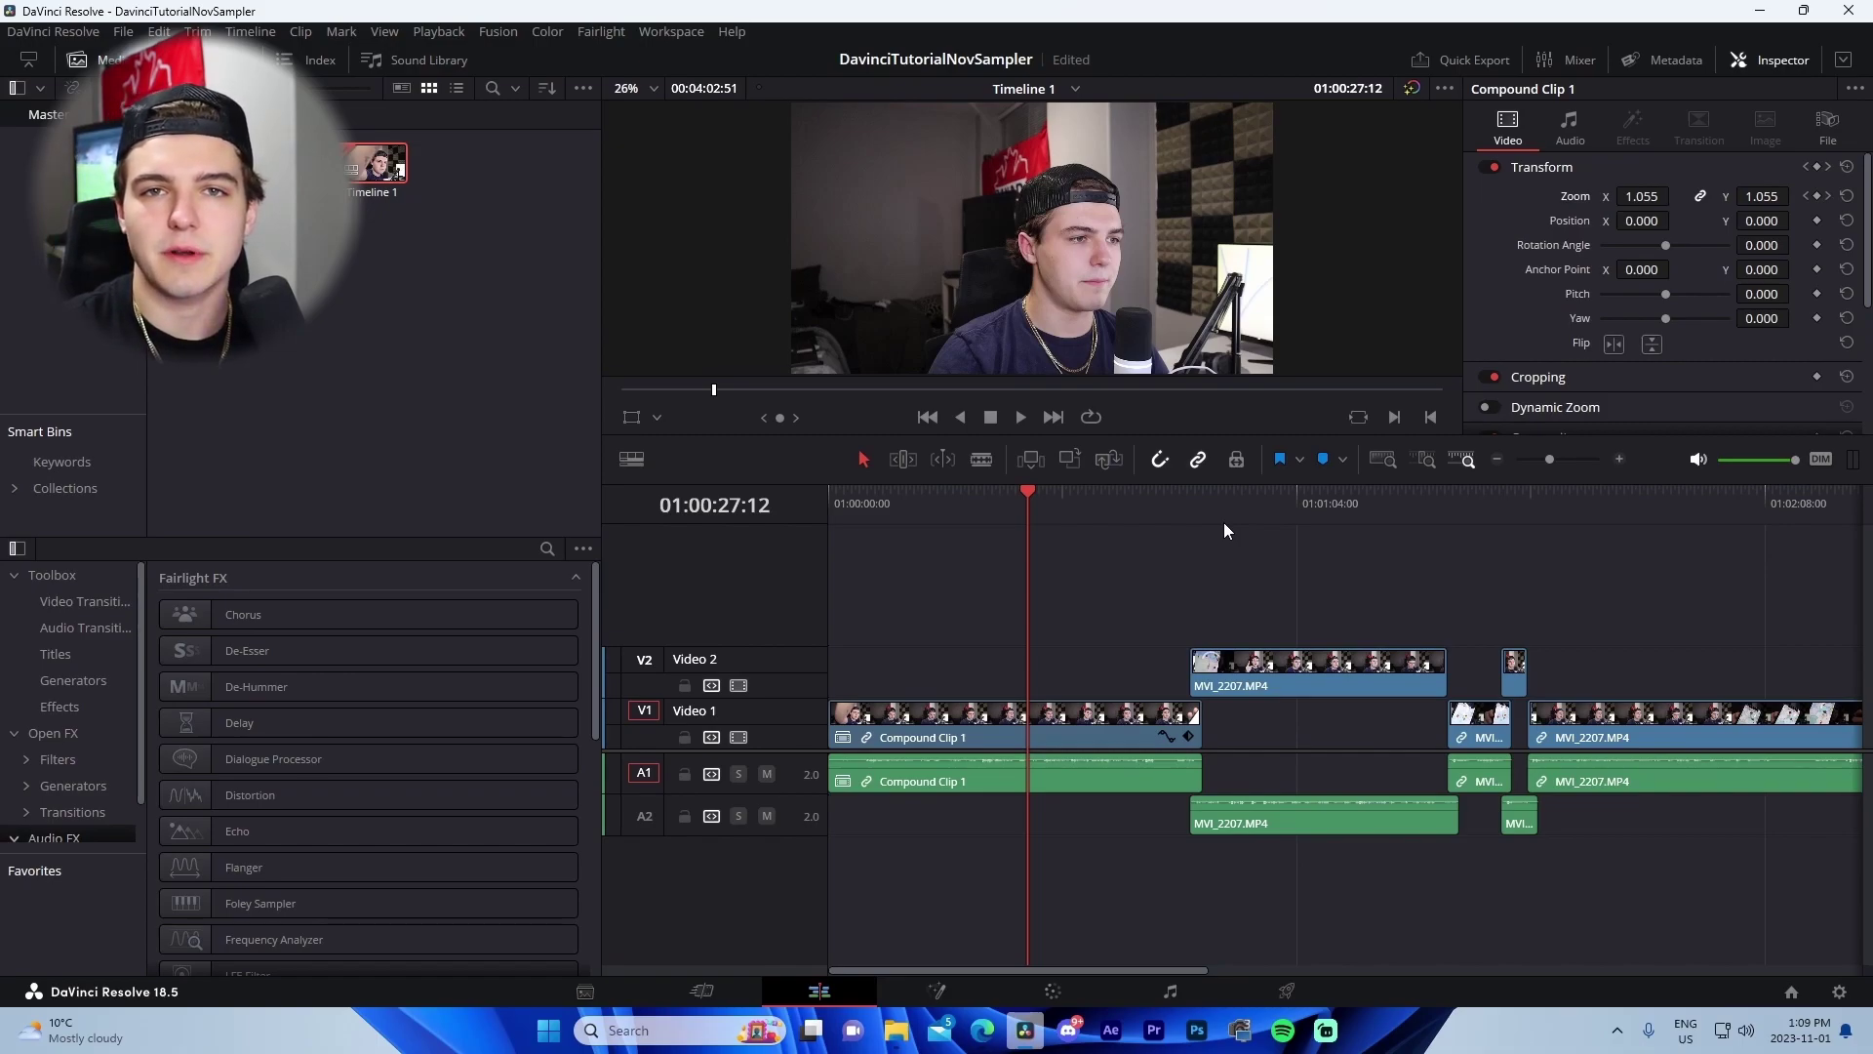
{"action": "key", "text": "ctrl+s"}
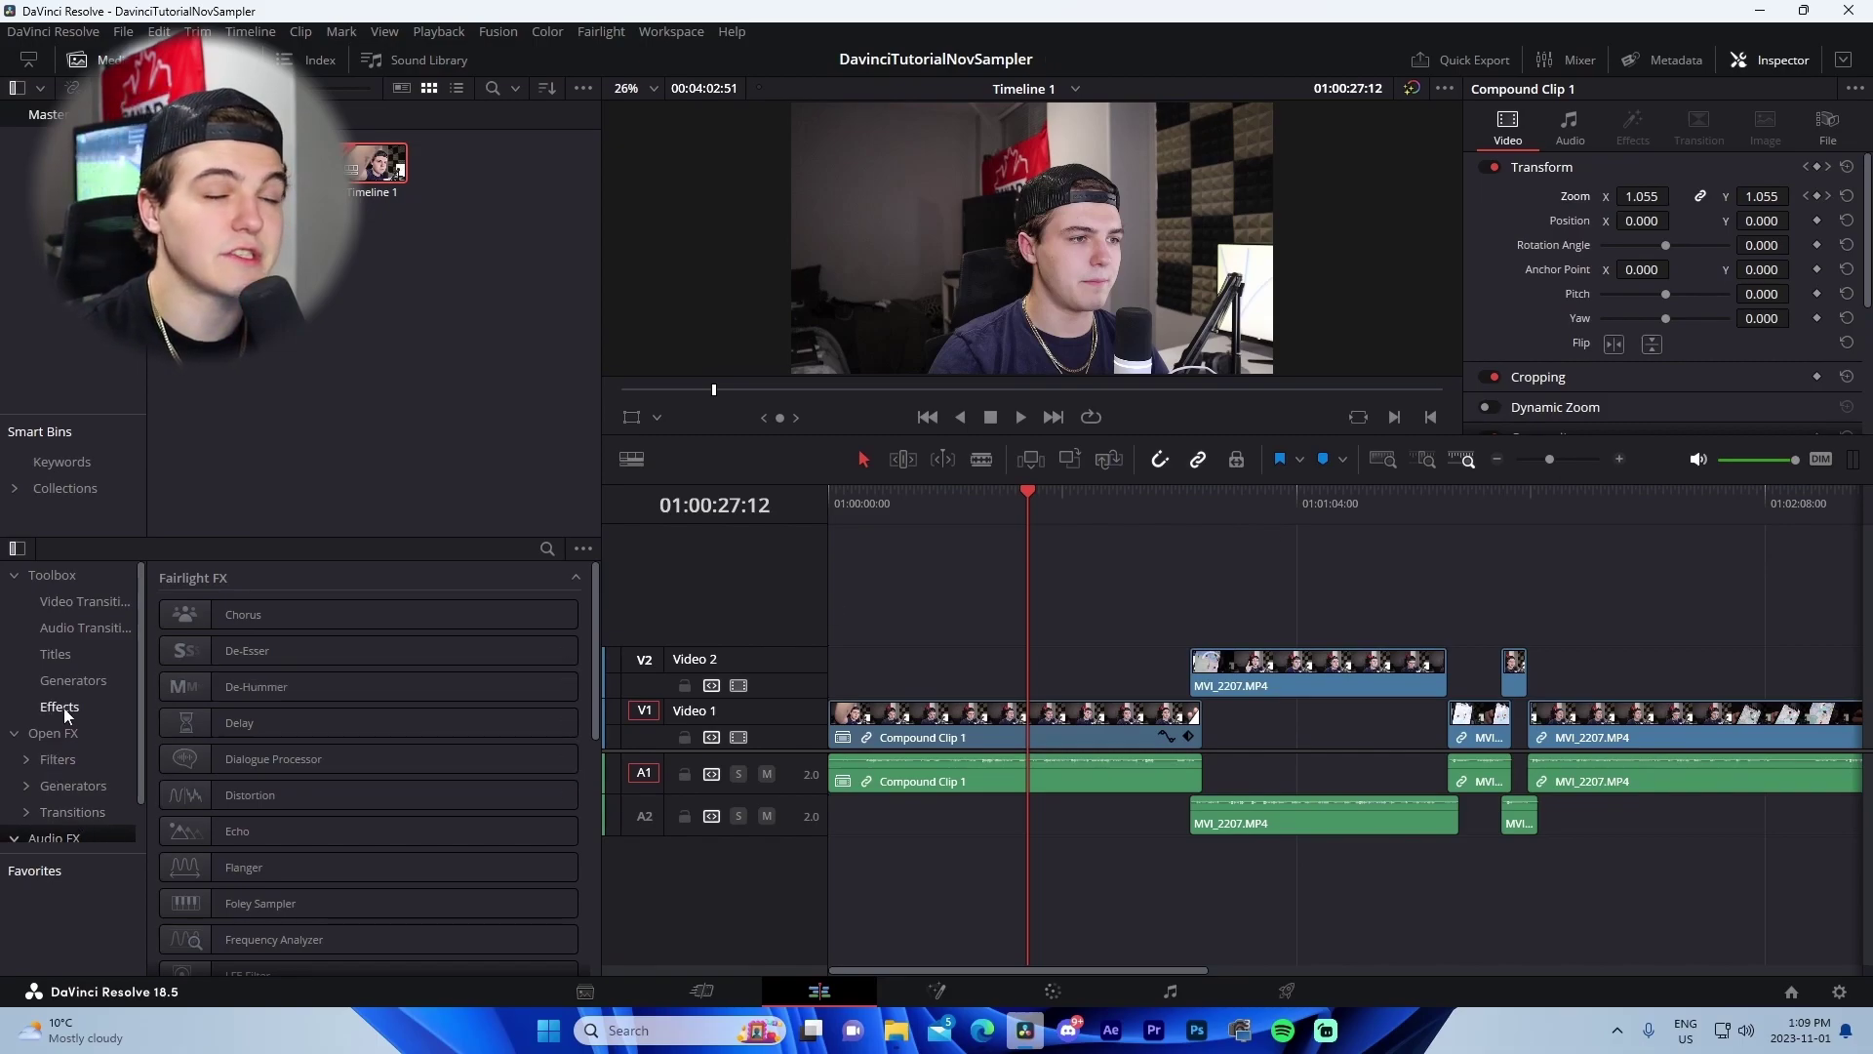
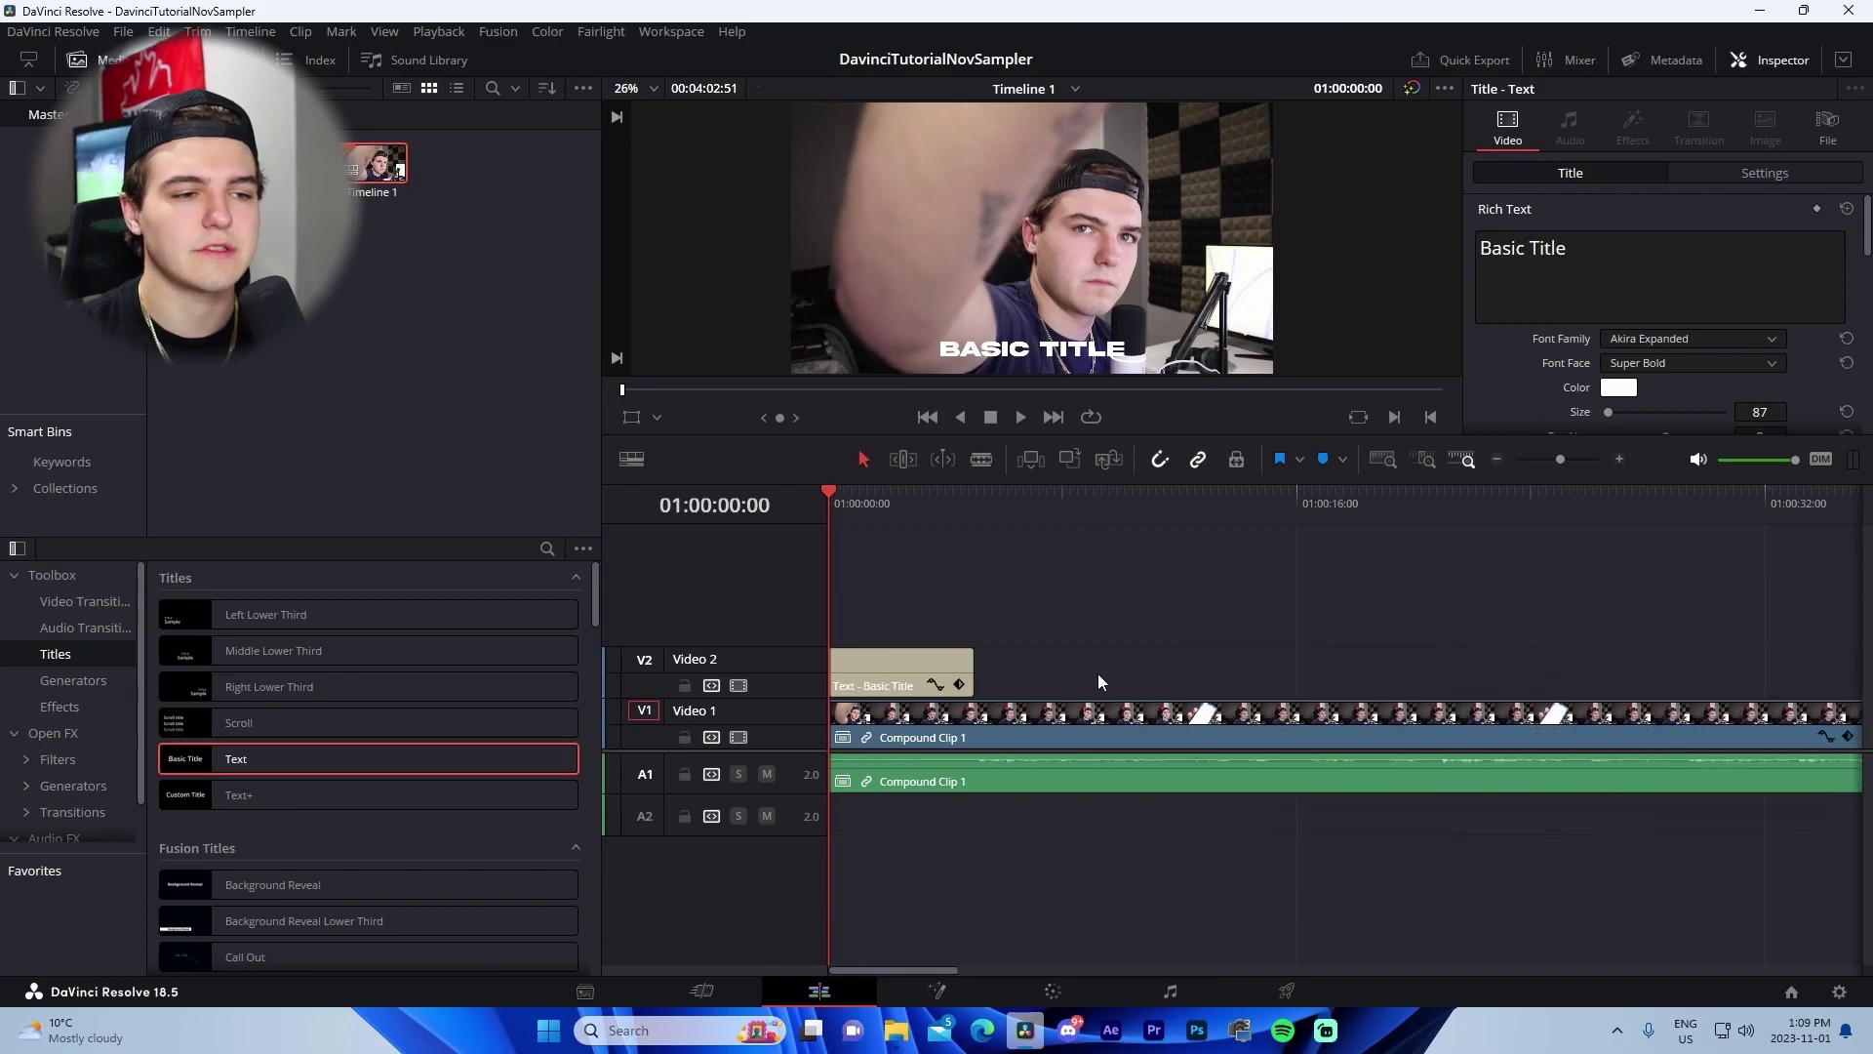
Extend the Basic Title on Video 2 to about 01:00:14:16 and cut it into four pieces.
{"action": "left_click_drag", "start_coordinate": [963, 683], "coordinate": [1241, 683]}
{"action": "left_click_drag", "start_coordinate": [854, 502], "coordinate": [1237, 518]}
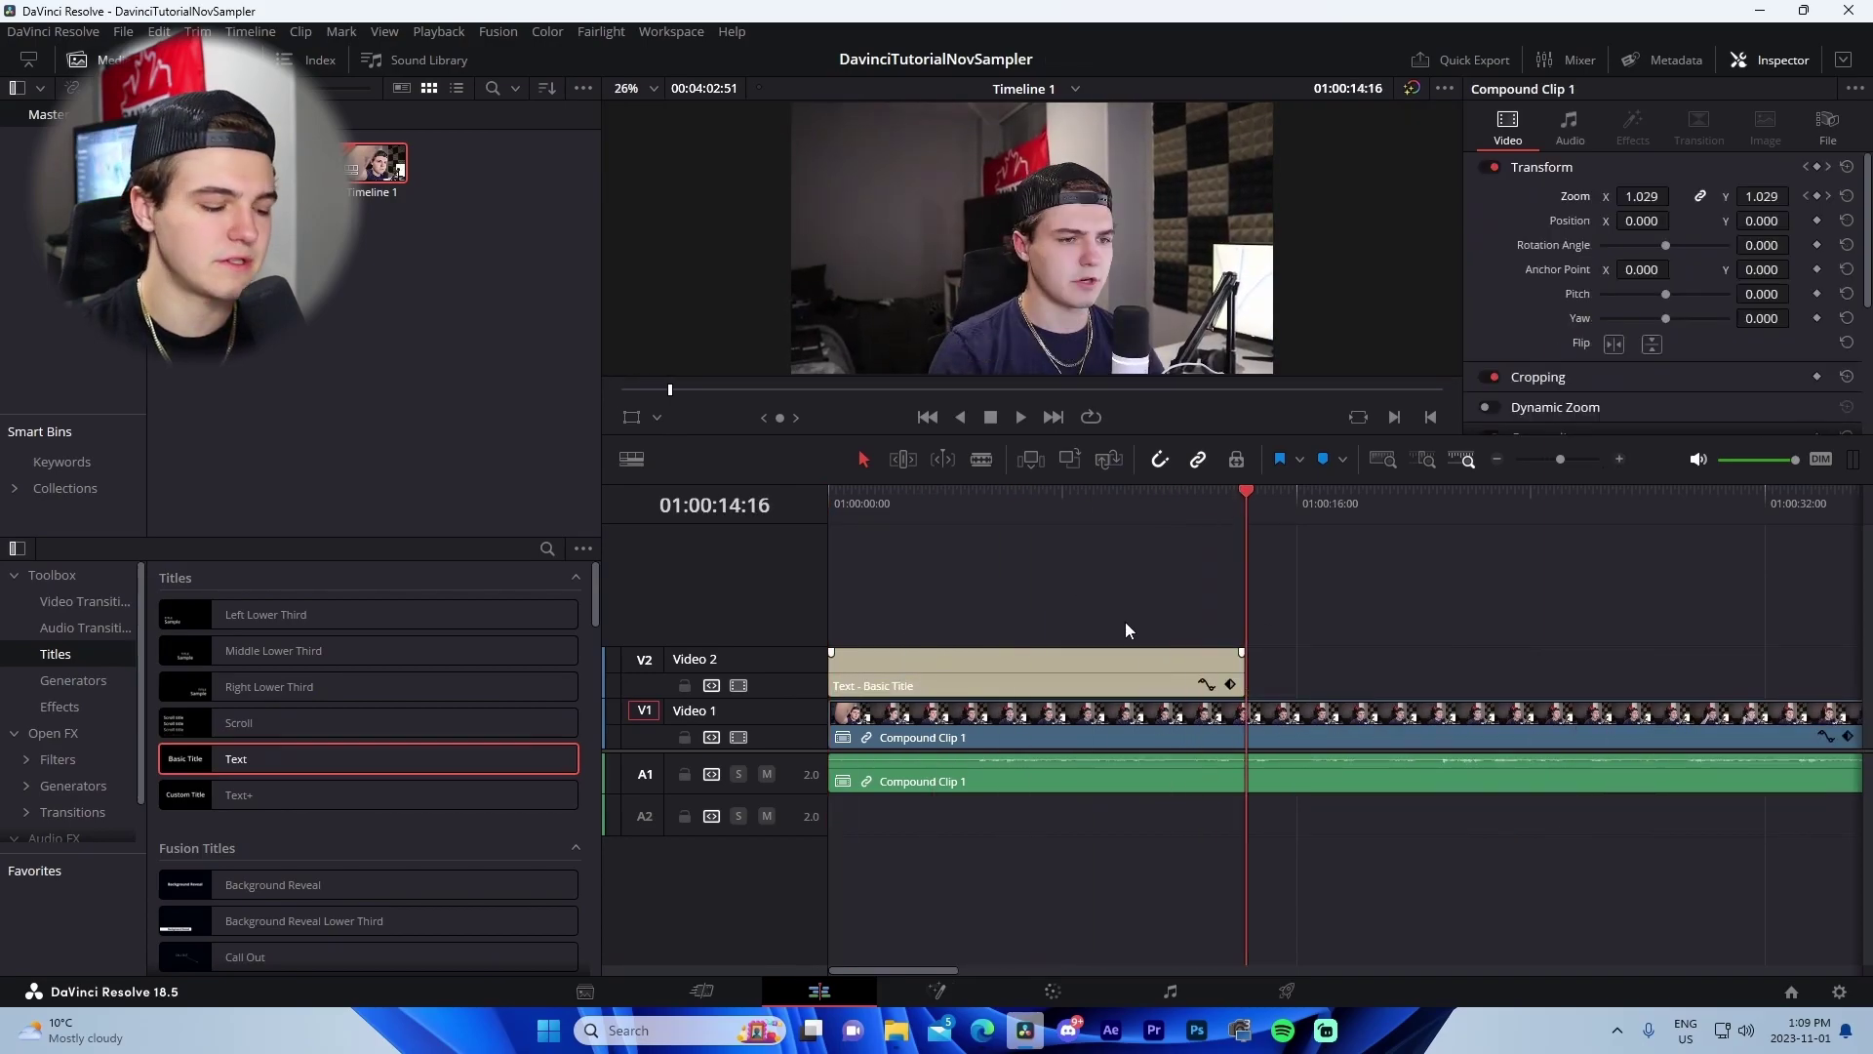
{"action": "key", "text": "b"}
{"action": "left_click", "coordinate": [918, 673]}
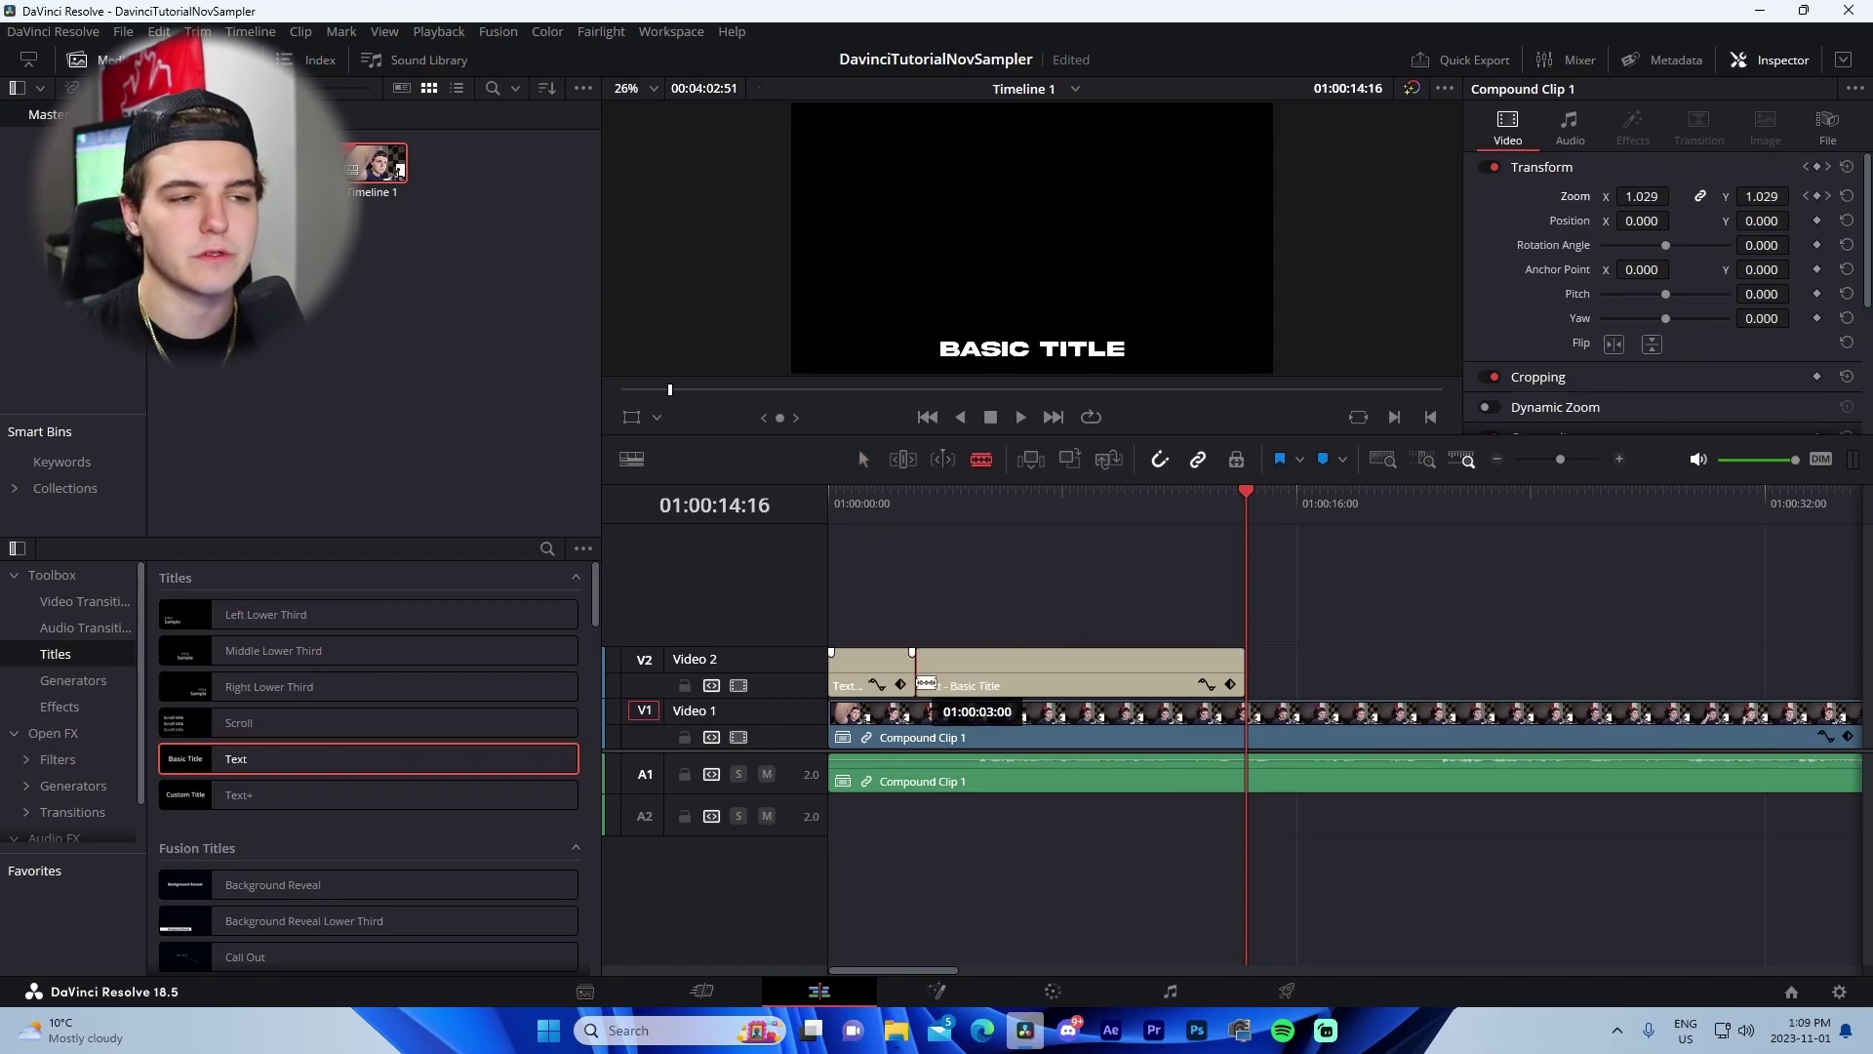
{"action": "left_click", "coordinate": [1023, 673]}
{"action": "left_click", "coordinate": [1117, 673]}
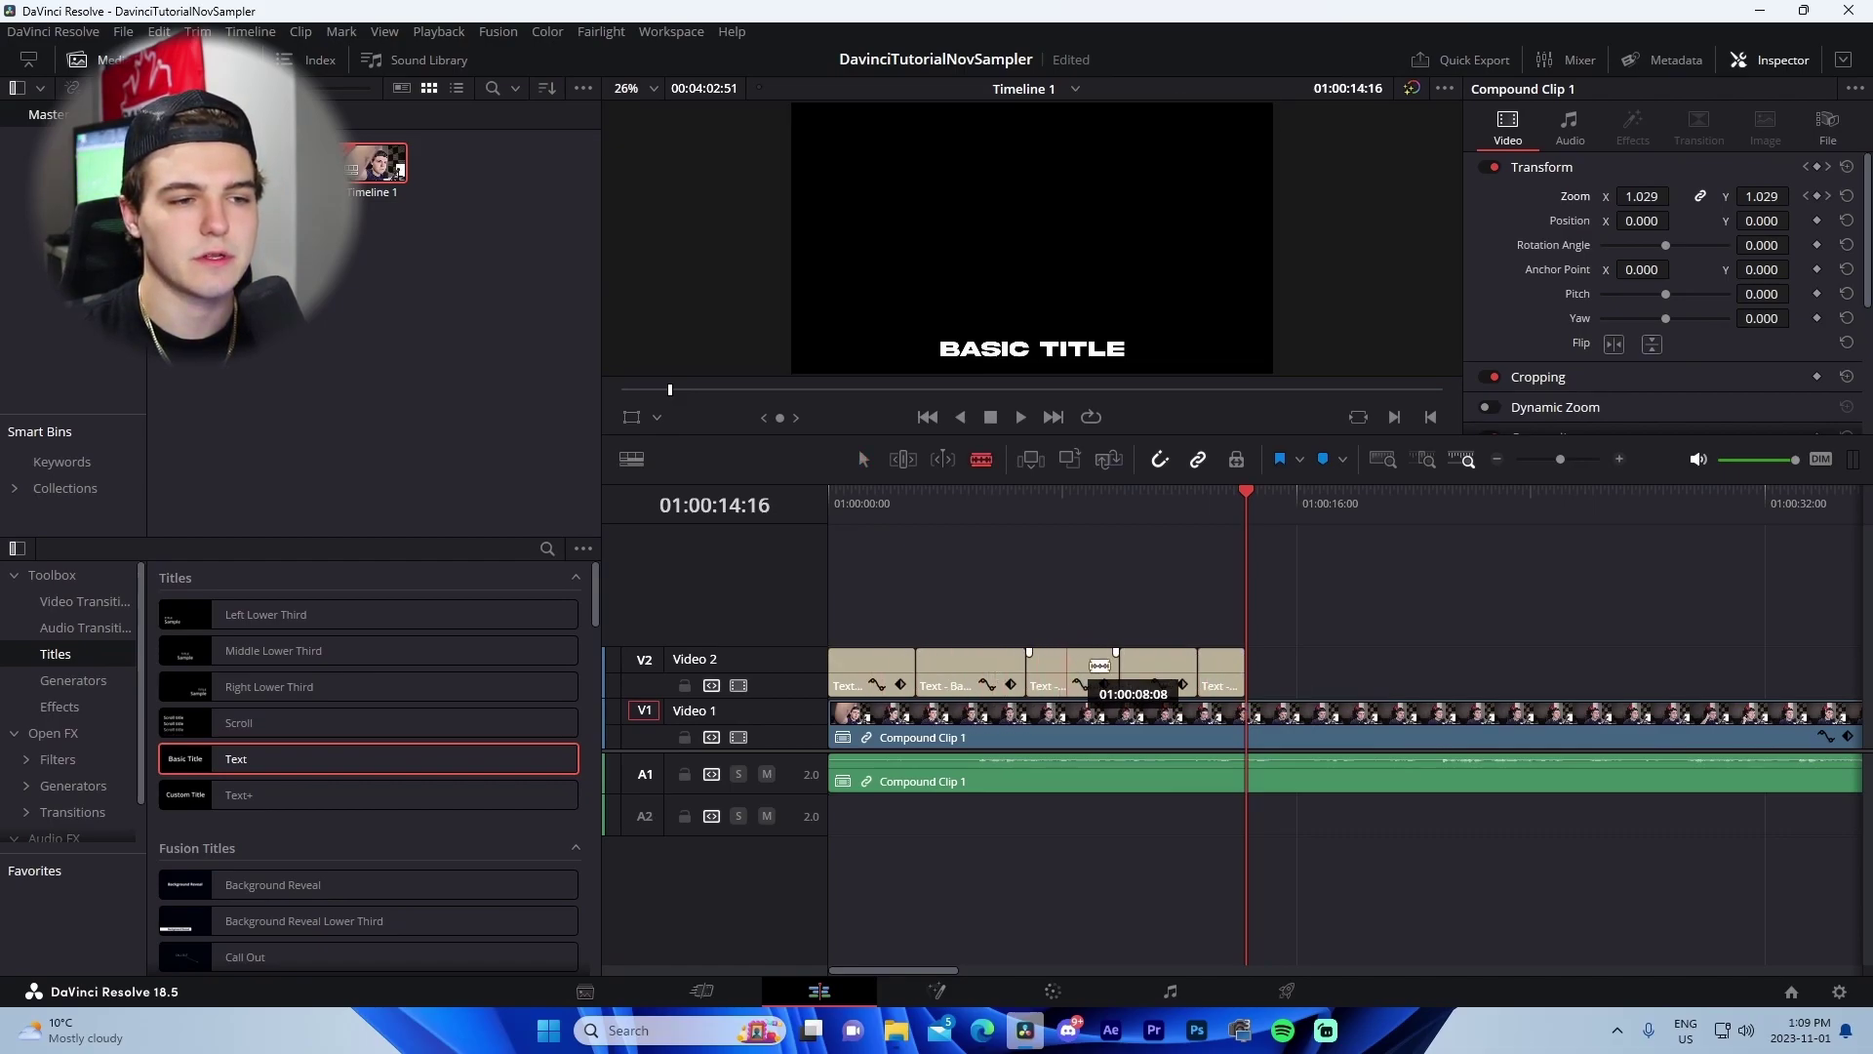
{"action": "key", "text": "a"}
Replace the text of the first title piece on Video 2 with YO.
{"action": "left_click", "coordinate": [872, 503]}
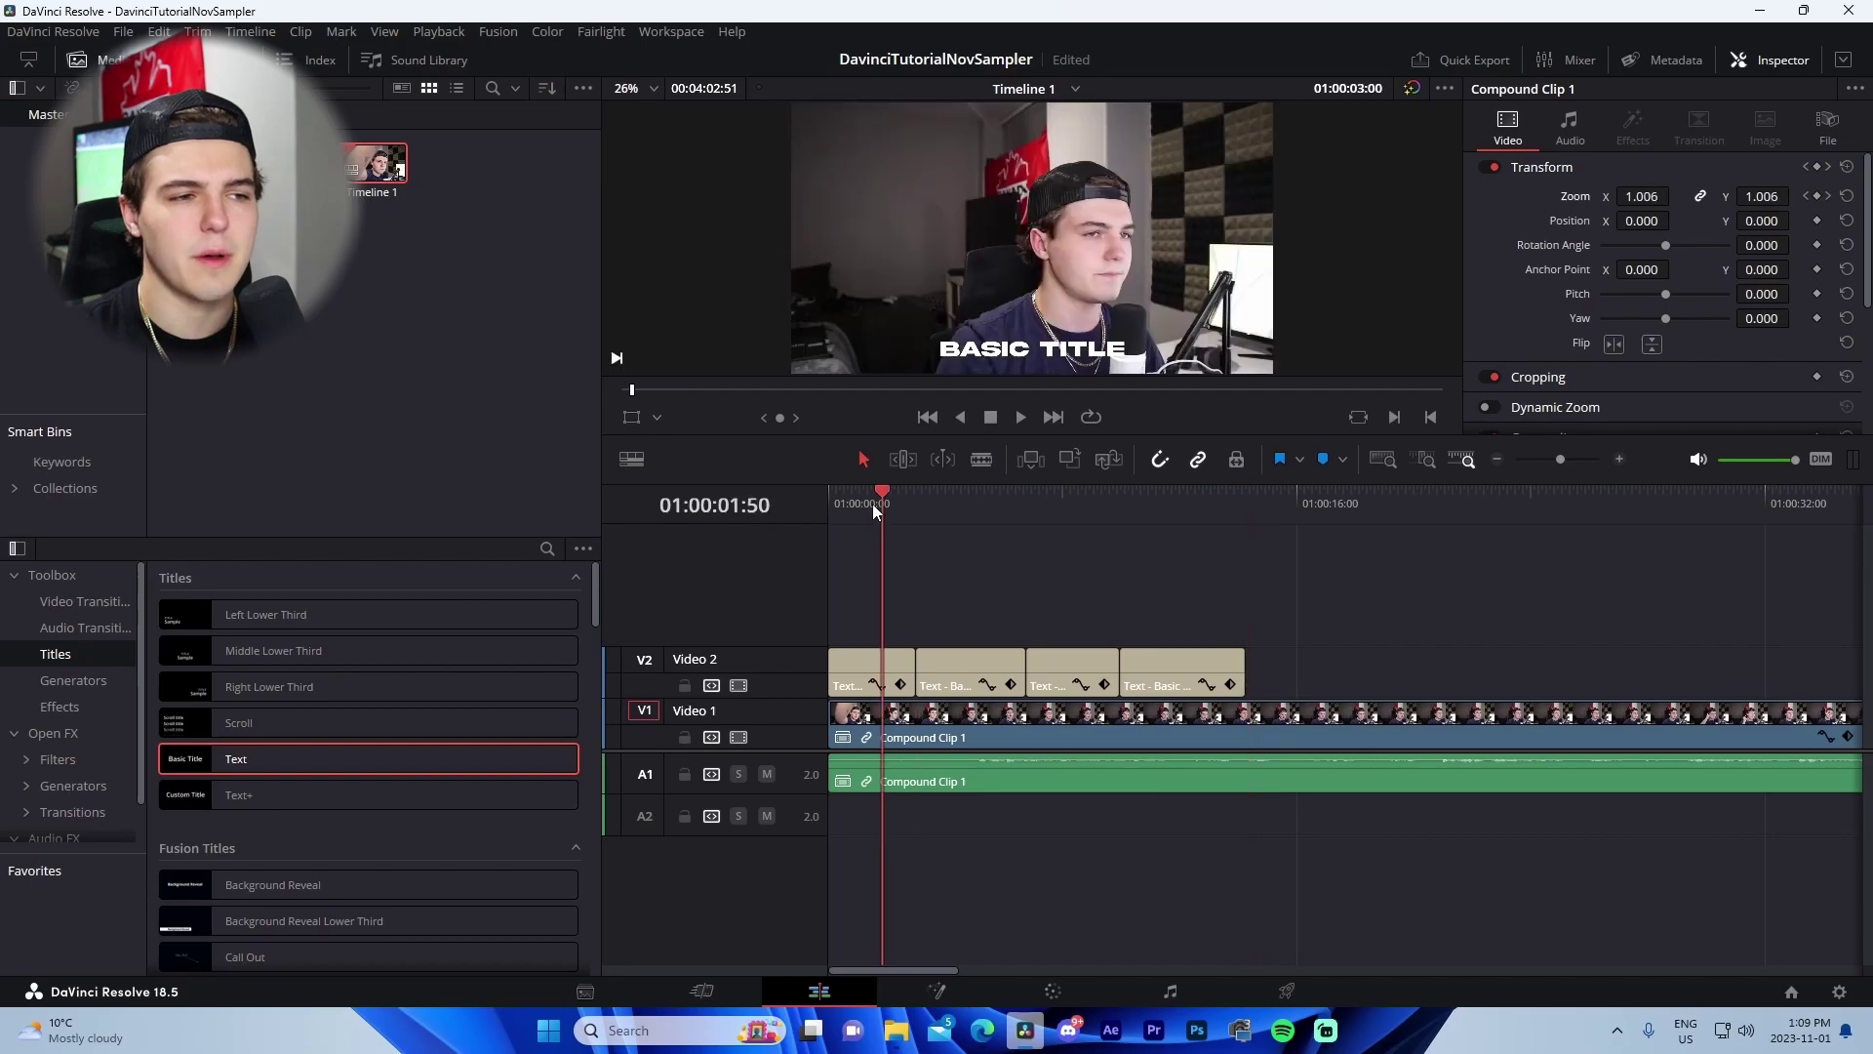
{"action": "left_click", "coordinate": [1099, 675]}
{"action": "left_click", "coordinate": [1142, 669]}
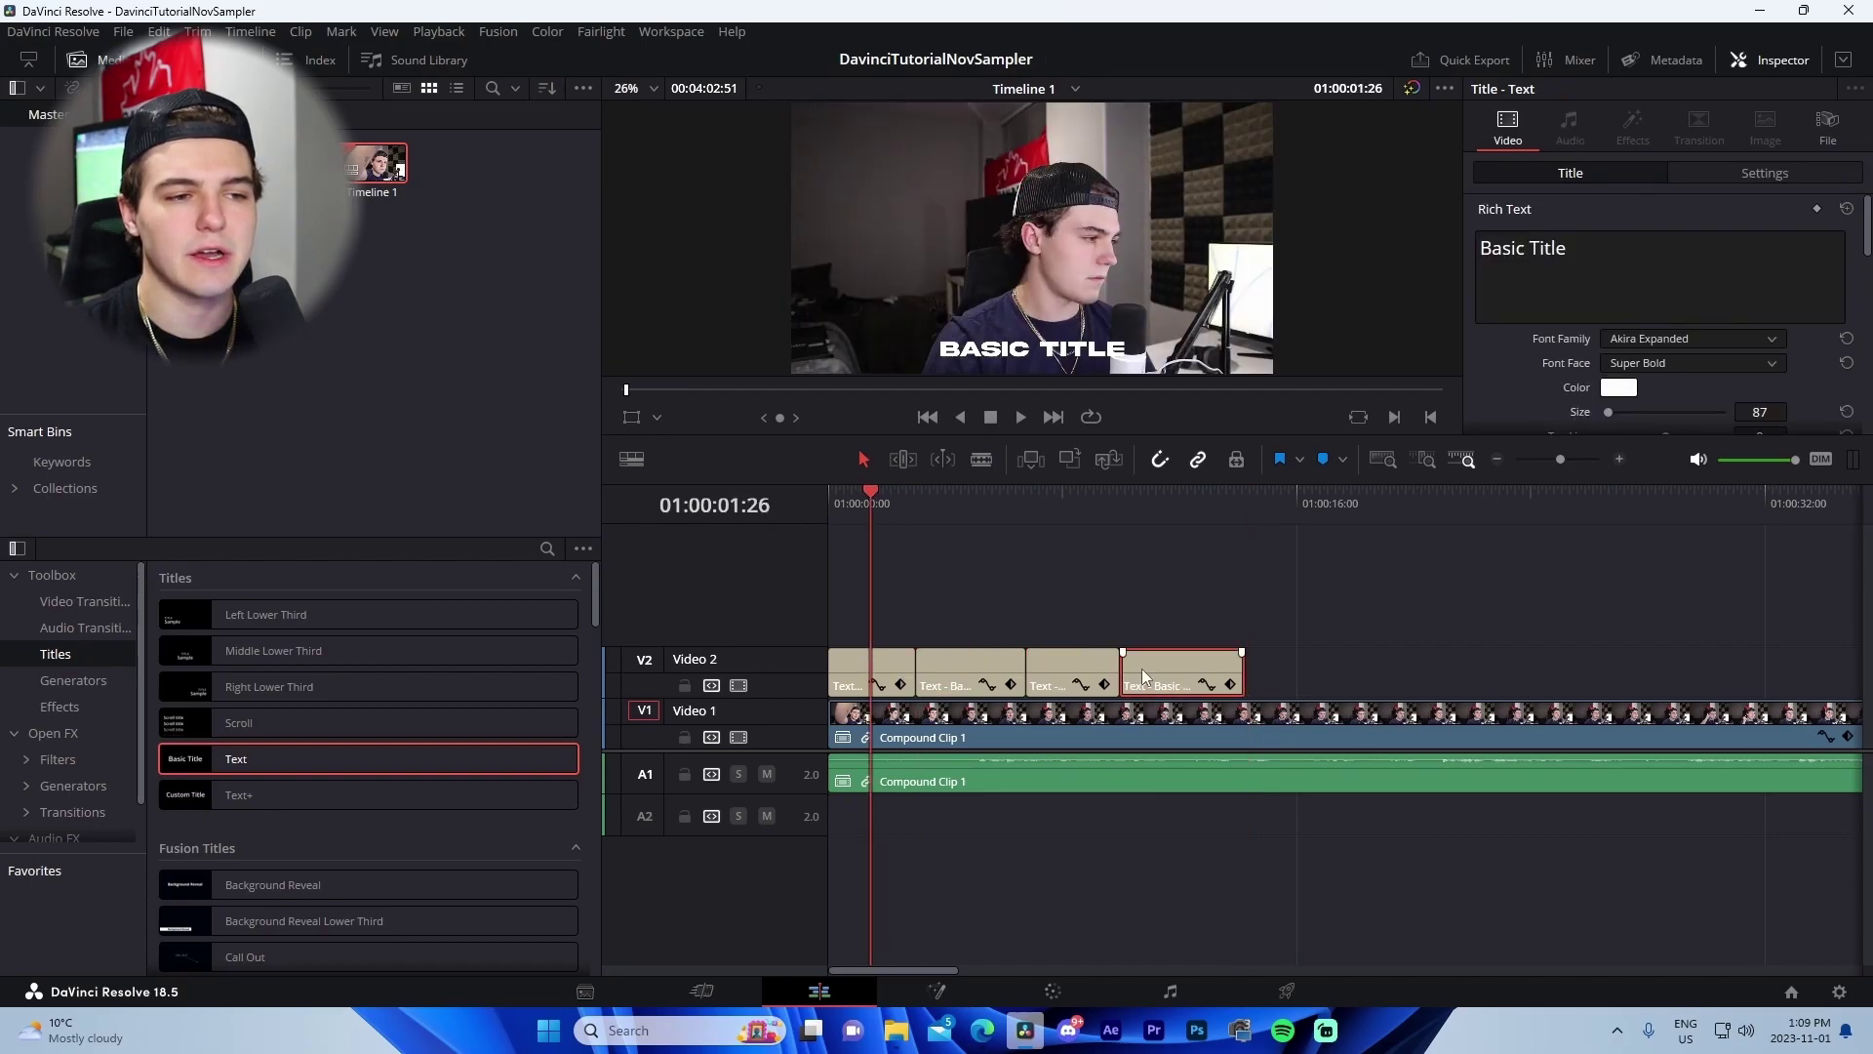
{"action": "left_click", "coordinate": [1076, 602]}
{"action": "left_click_drag", "start_coordinate": [1494, 320], "coordinate": [1458, 226]}
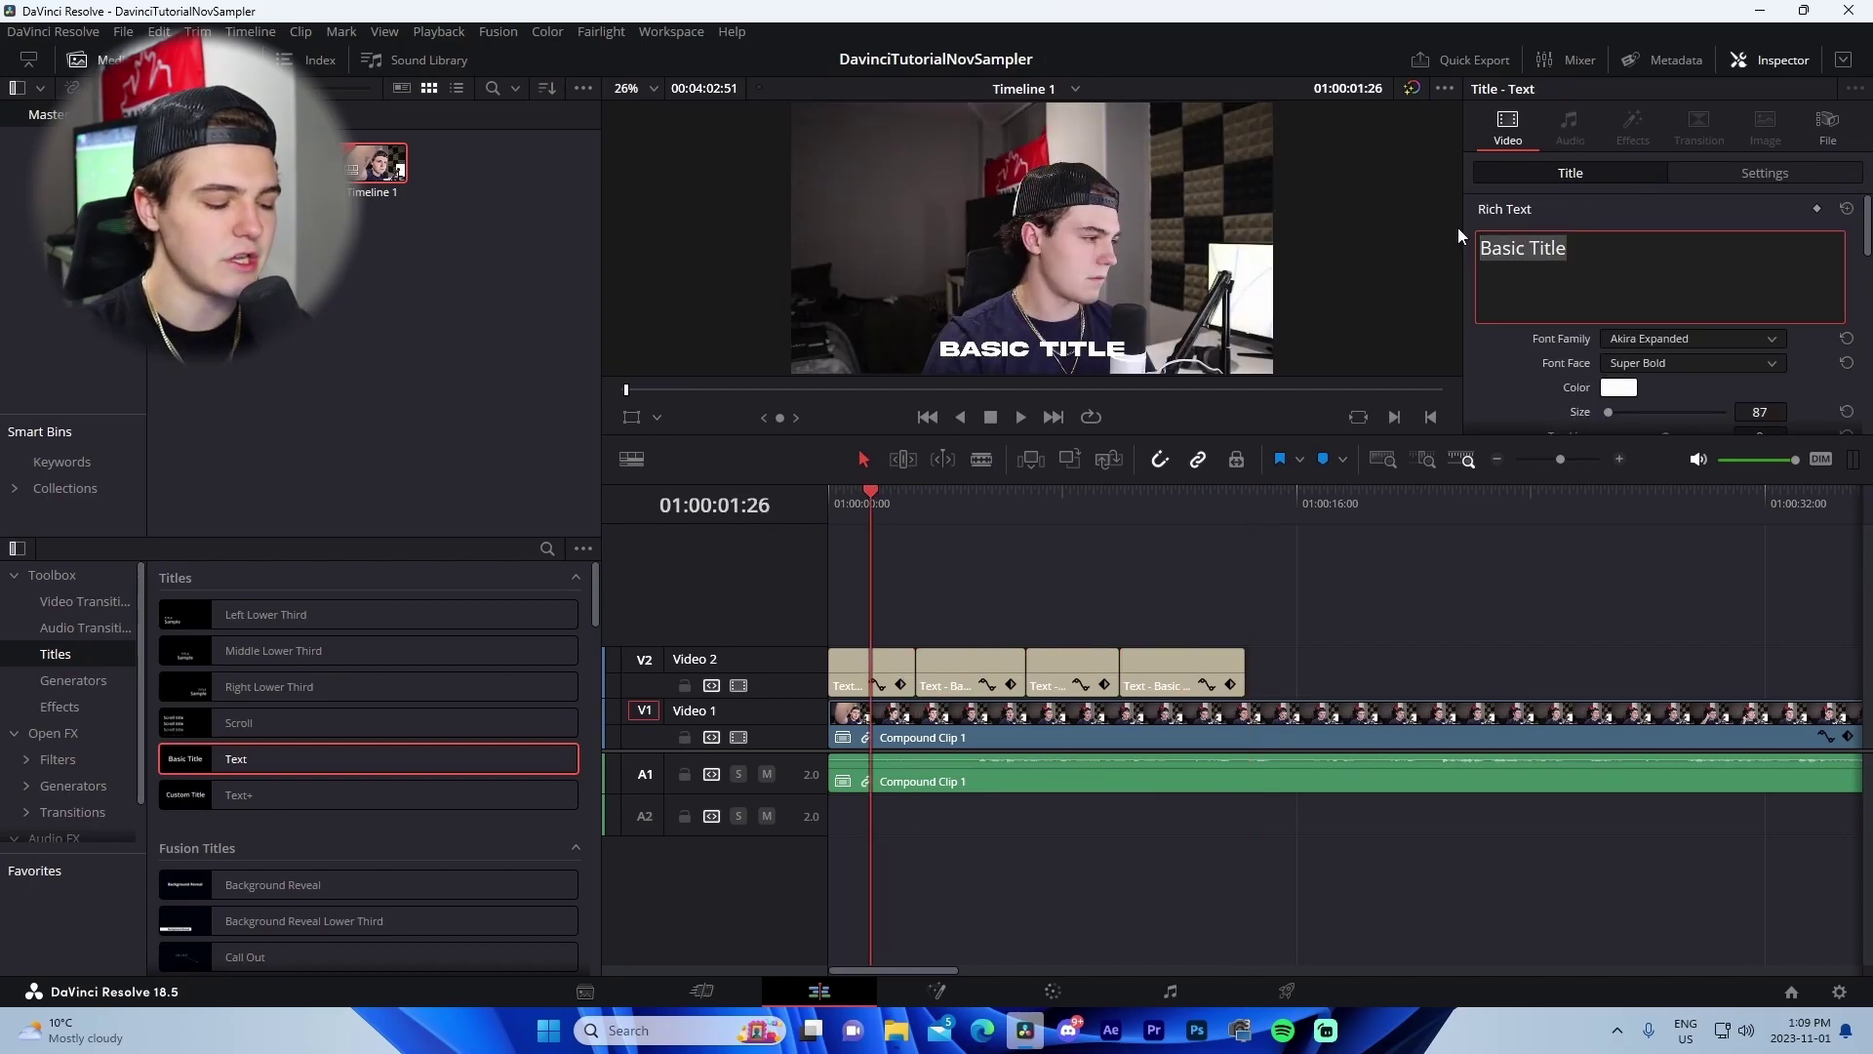
{"action": "type", "text": "YO"}
Replace the text of the second title piece on Video 2 with GUYS.
{"action": "left_click", "coordinate": [938, 683]}
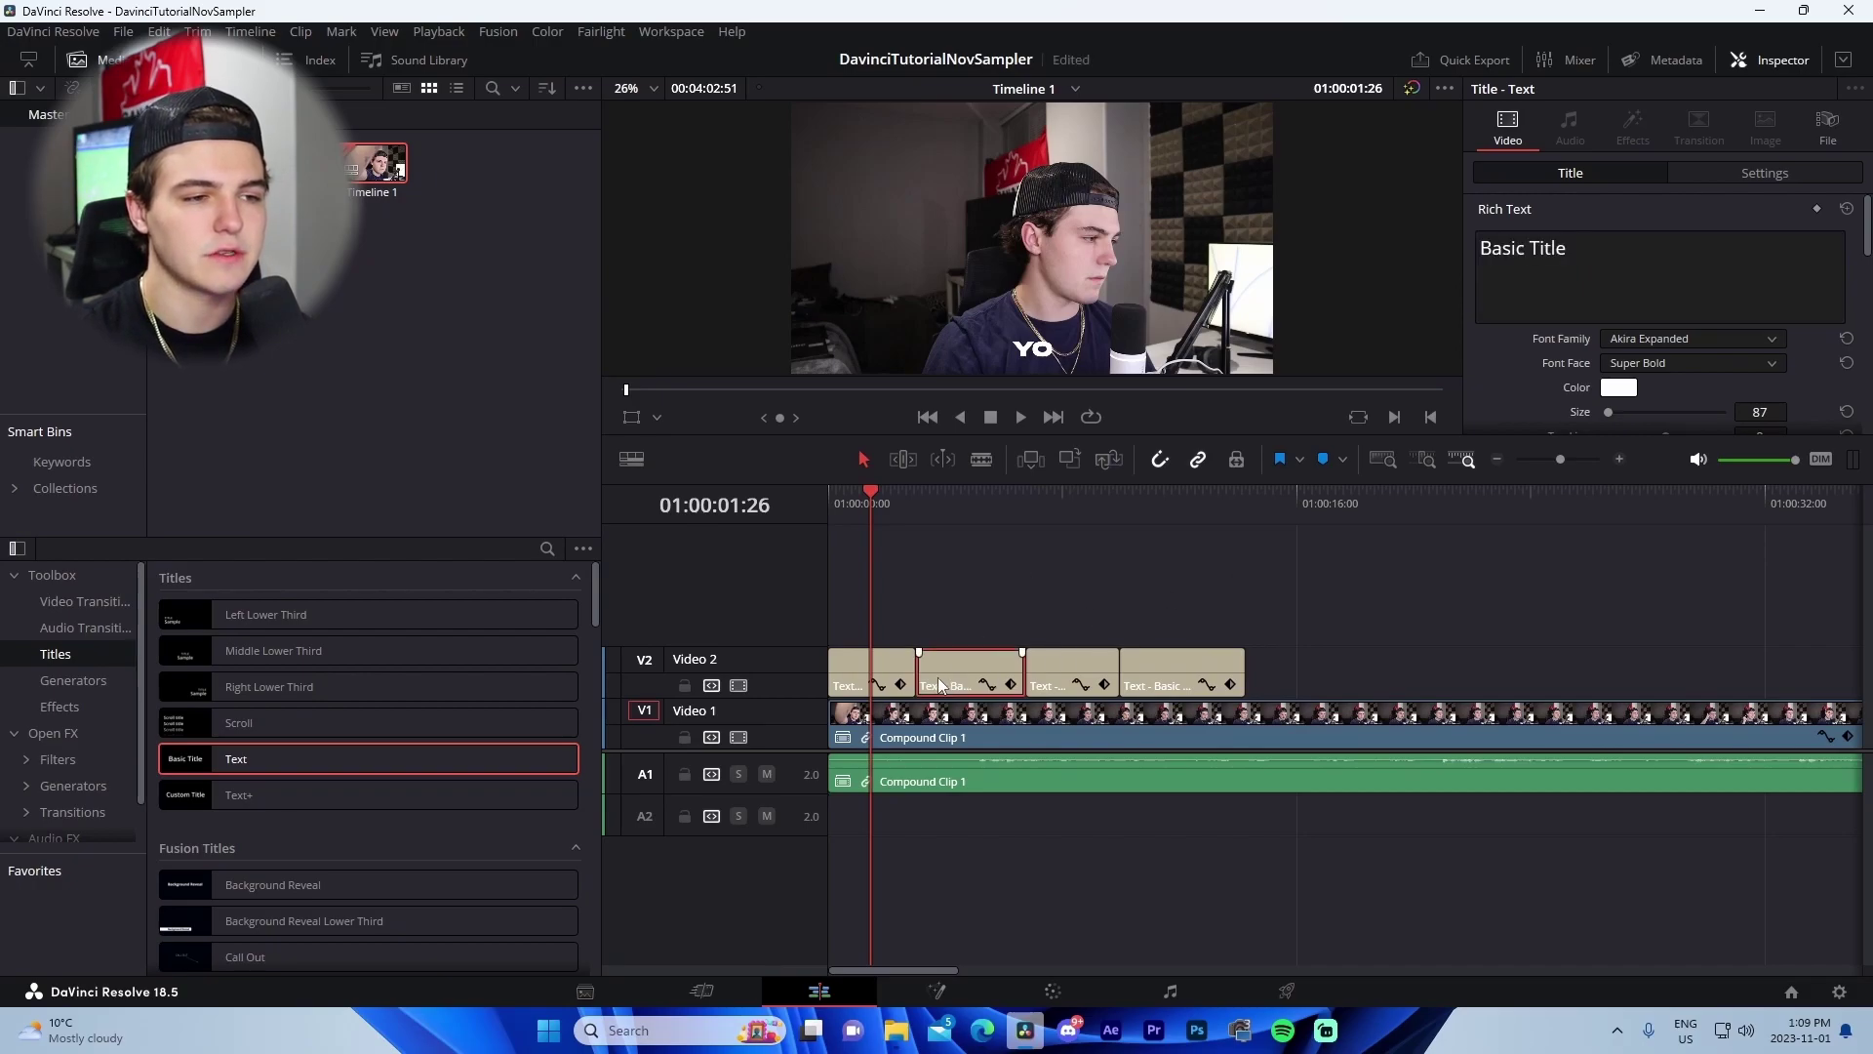
{"action": "left_click", "coordinate": [976, 499]}
{"action": "left_click_drag", "start_coordinate": [1600, 261], "coordinate": [1460, 240]}
{"action": "type", "text": "GUYS"}
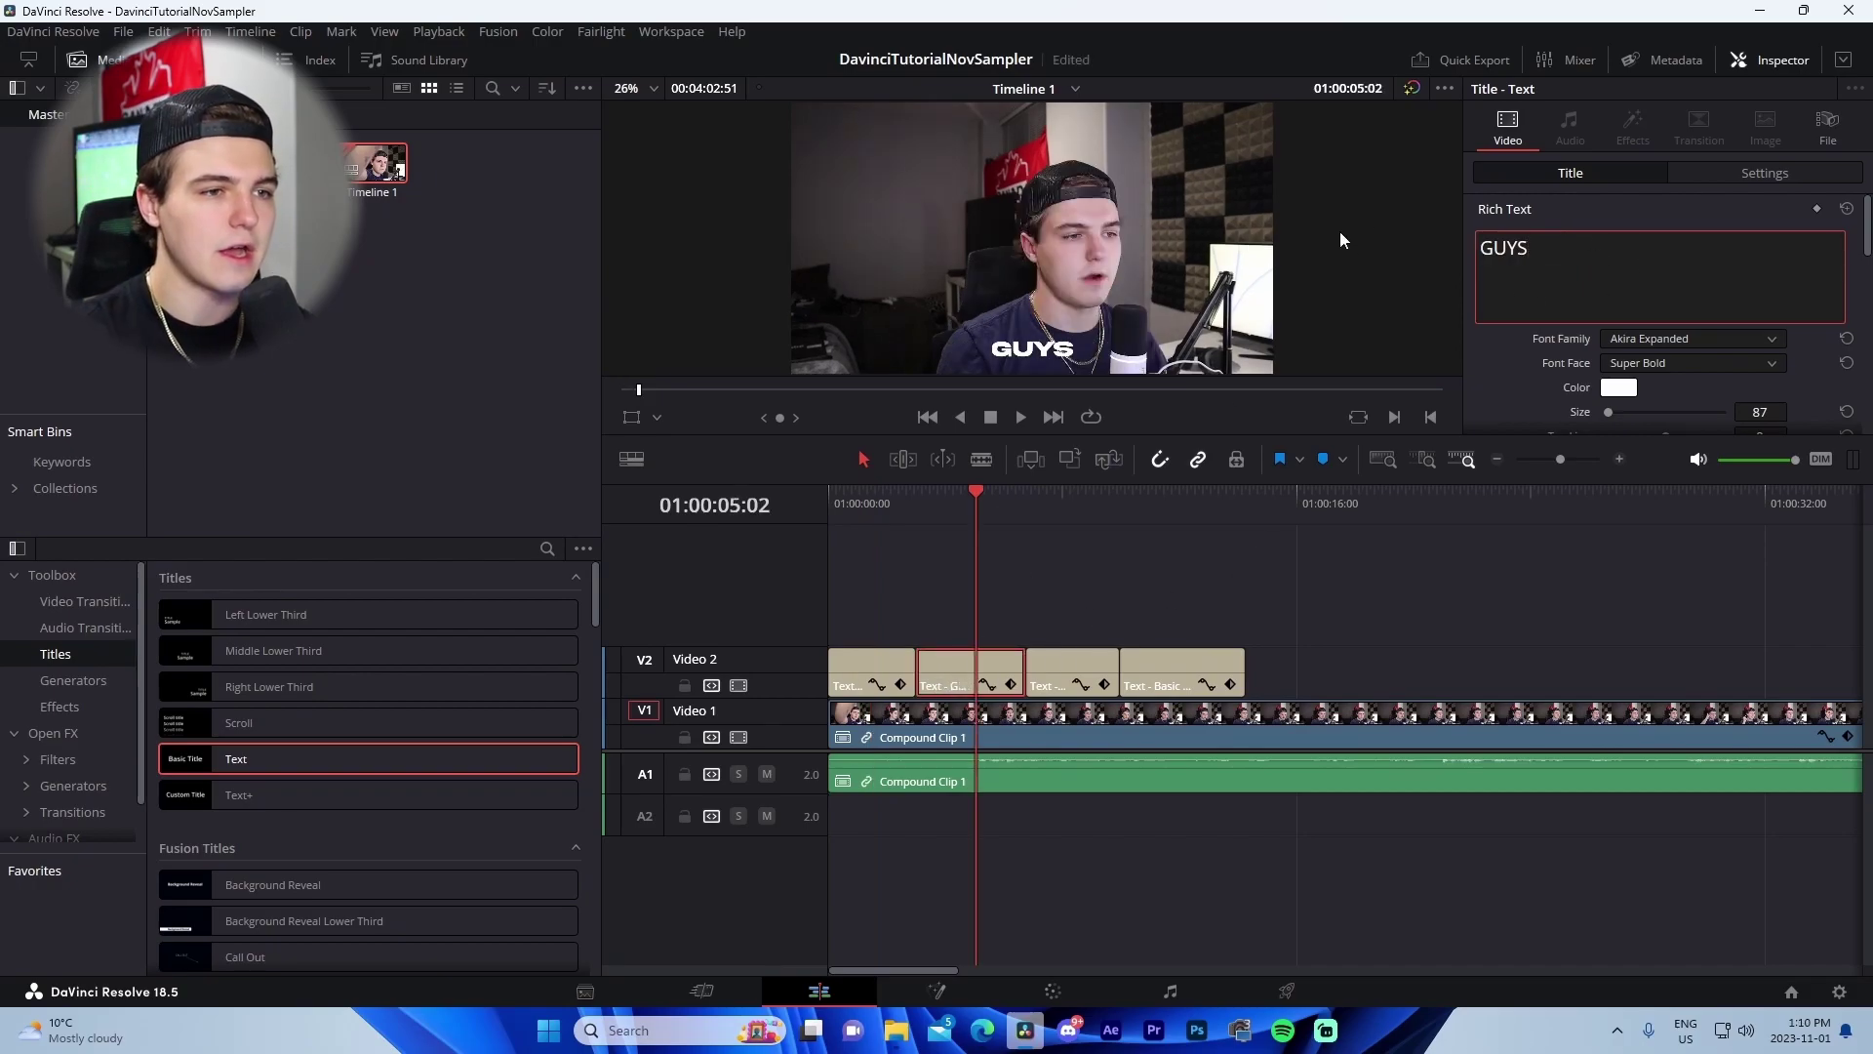
Replace the third title piece's text with WHAT and the fourth's with UP.
{"action": "left_click", "coordinate": [1073, 502]}
{"action": "left_click_drag", "start_coordinate": [1576, 255], "coordinate": [1399, 232]}
{"action": "type", "text": "WHAT"}
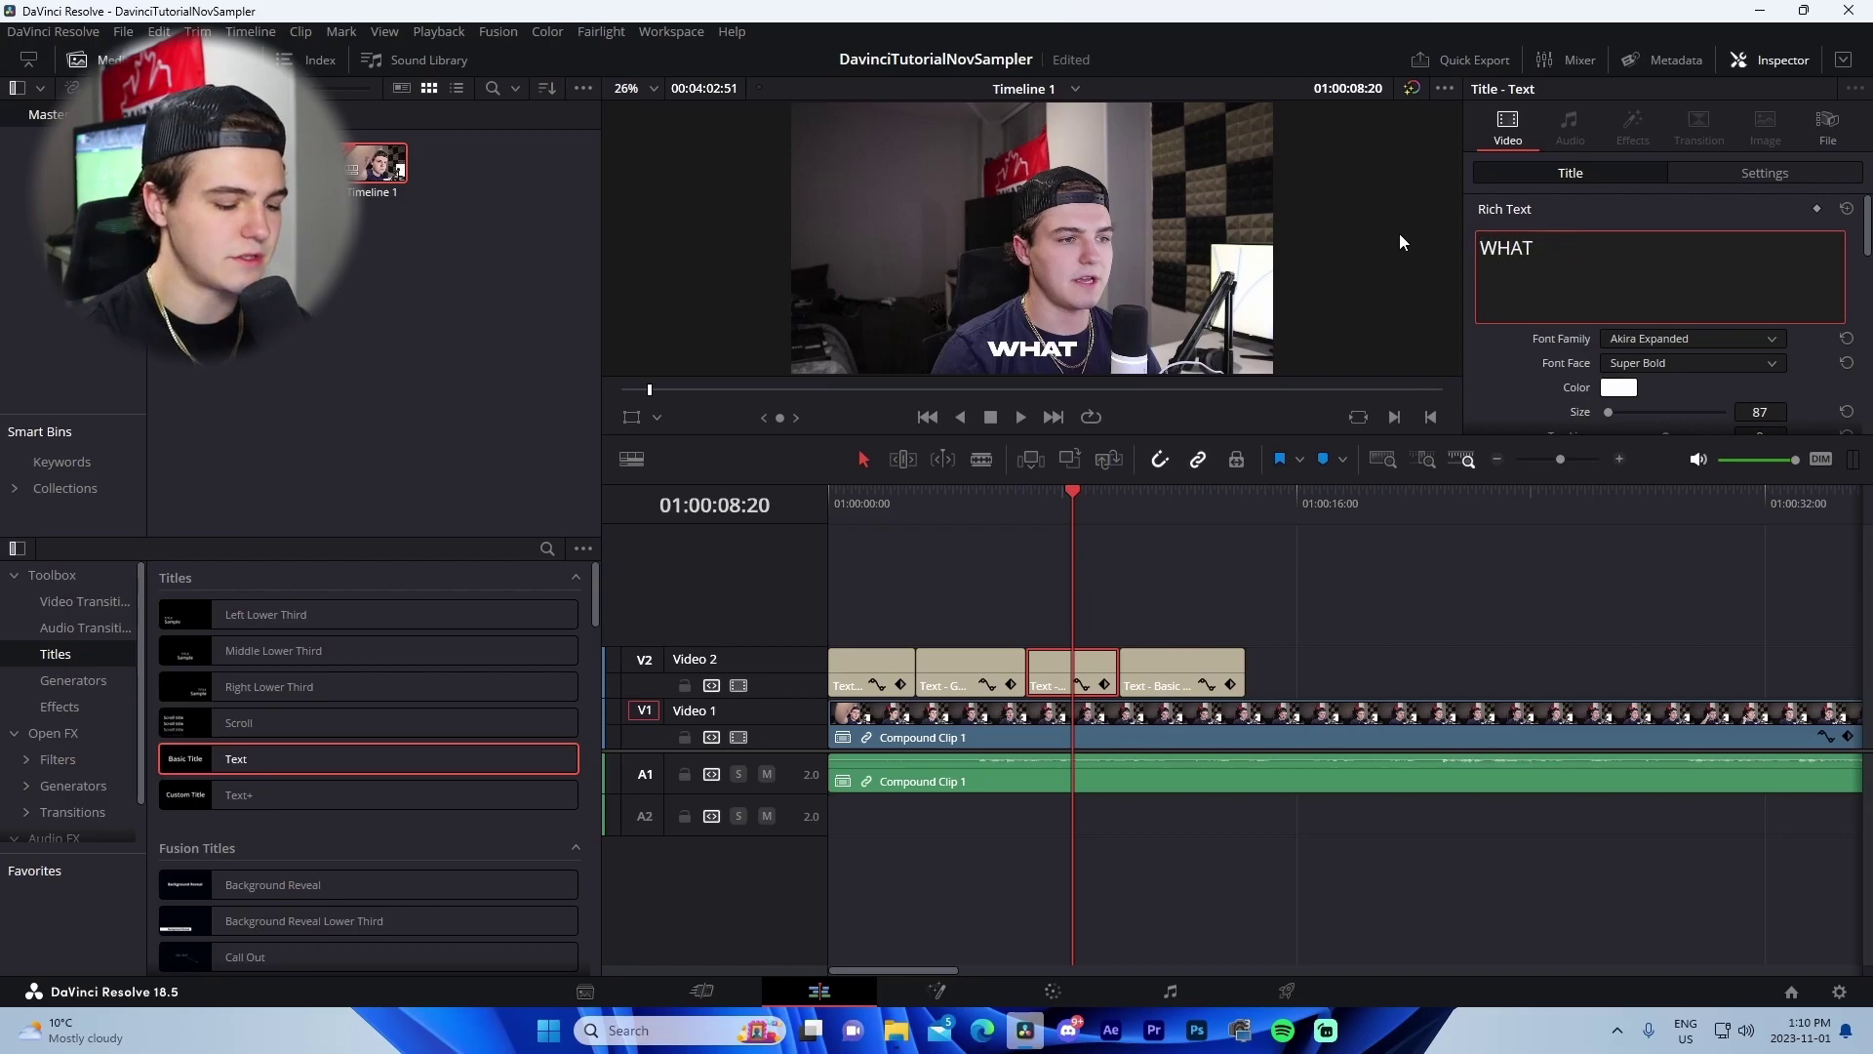
{"action": "left_click", "coordinate": [1149, 502]}
{"action": "left_click_drag", "start_coordinate": [1571, 252], "coordinate": [1379, 238]}
{"action": "type", "text": "UP"}
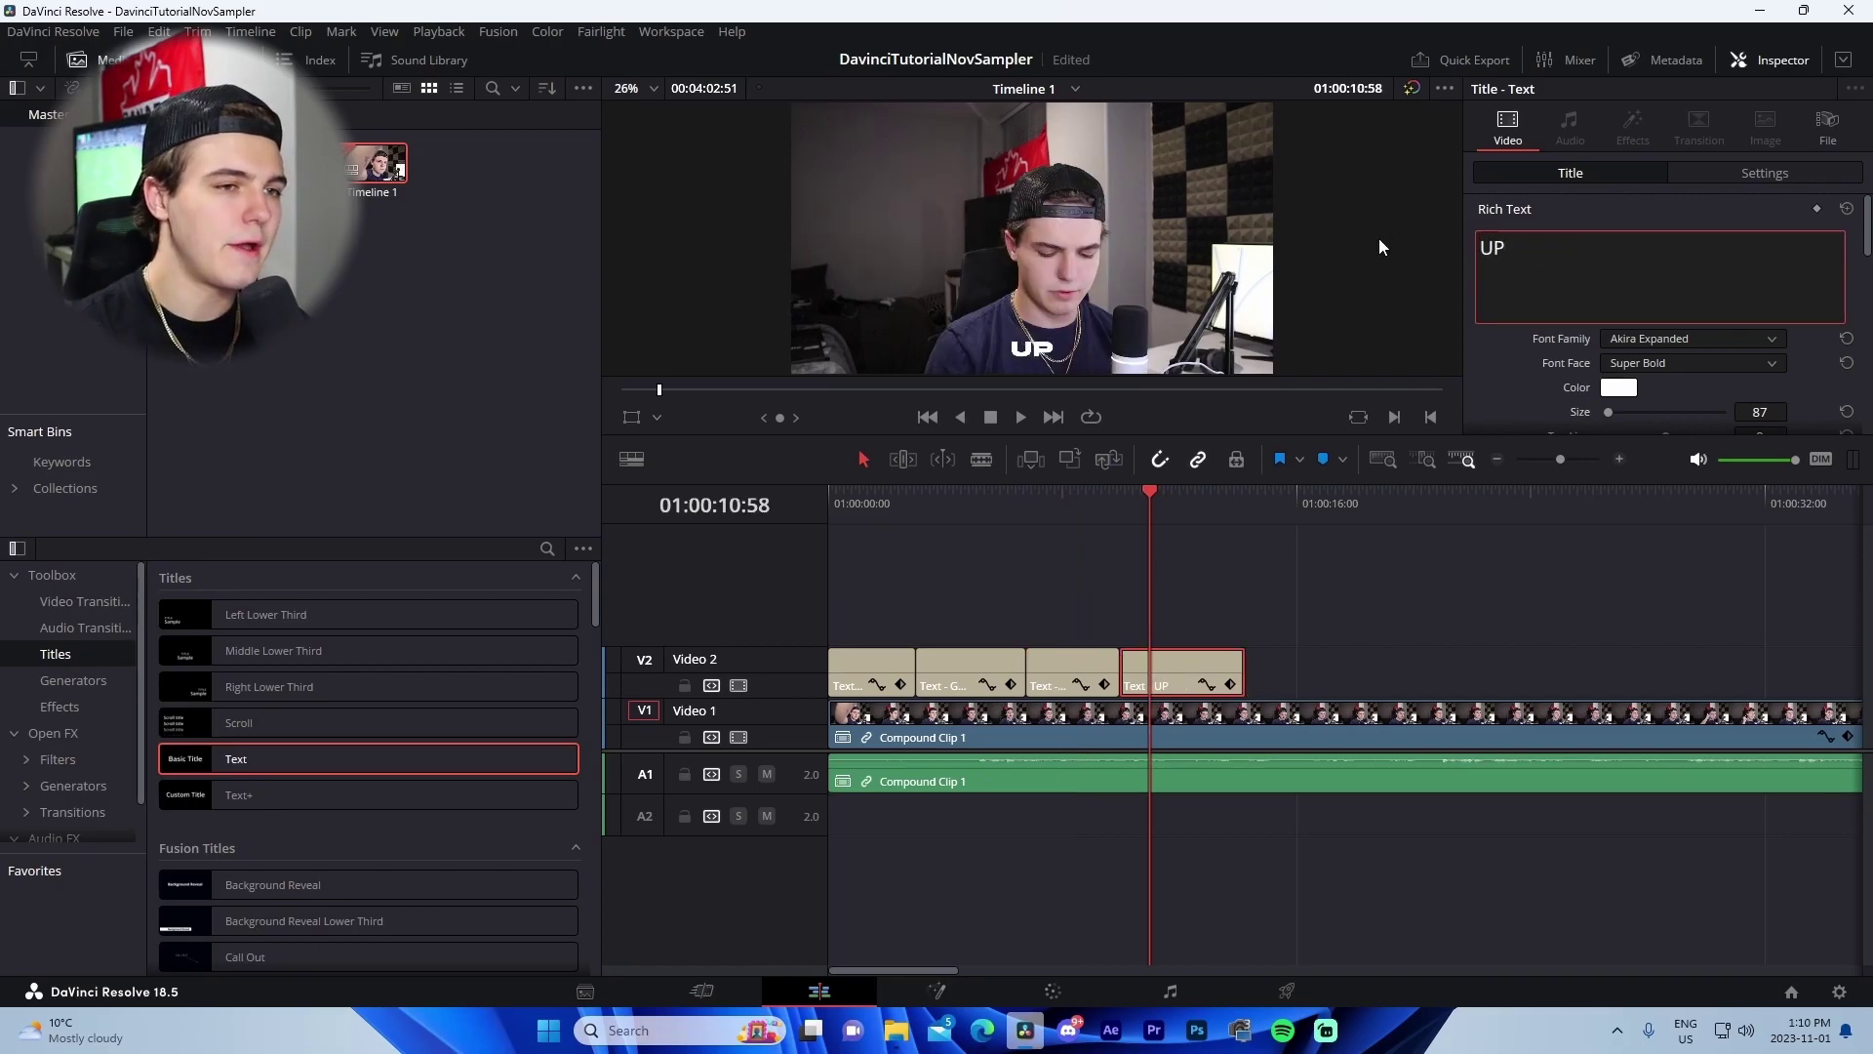
Set the YO title's drop shadow offset to X 15 and Y -4, and its opacity to 100.
{"action": "left_click", "coordinate": [1239, 600]}
{"action": "left_click", "coordinate": [1121, 497]}
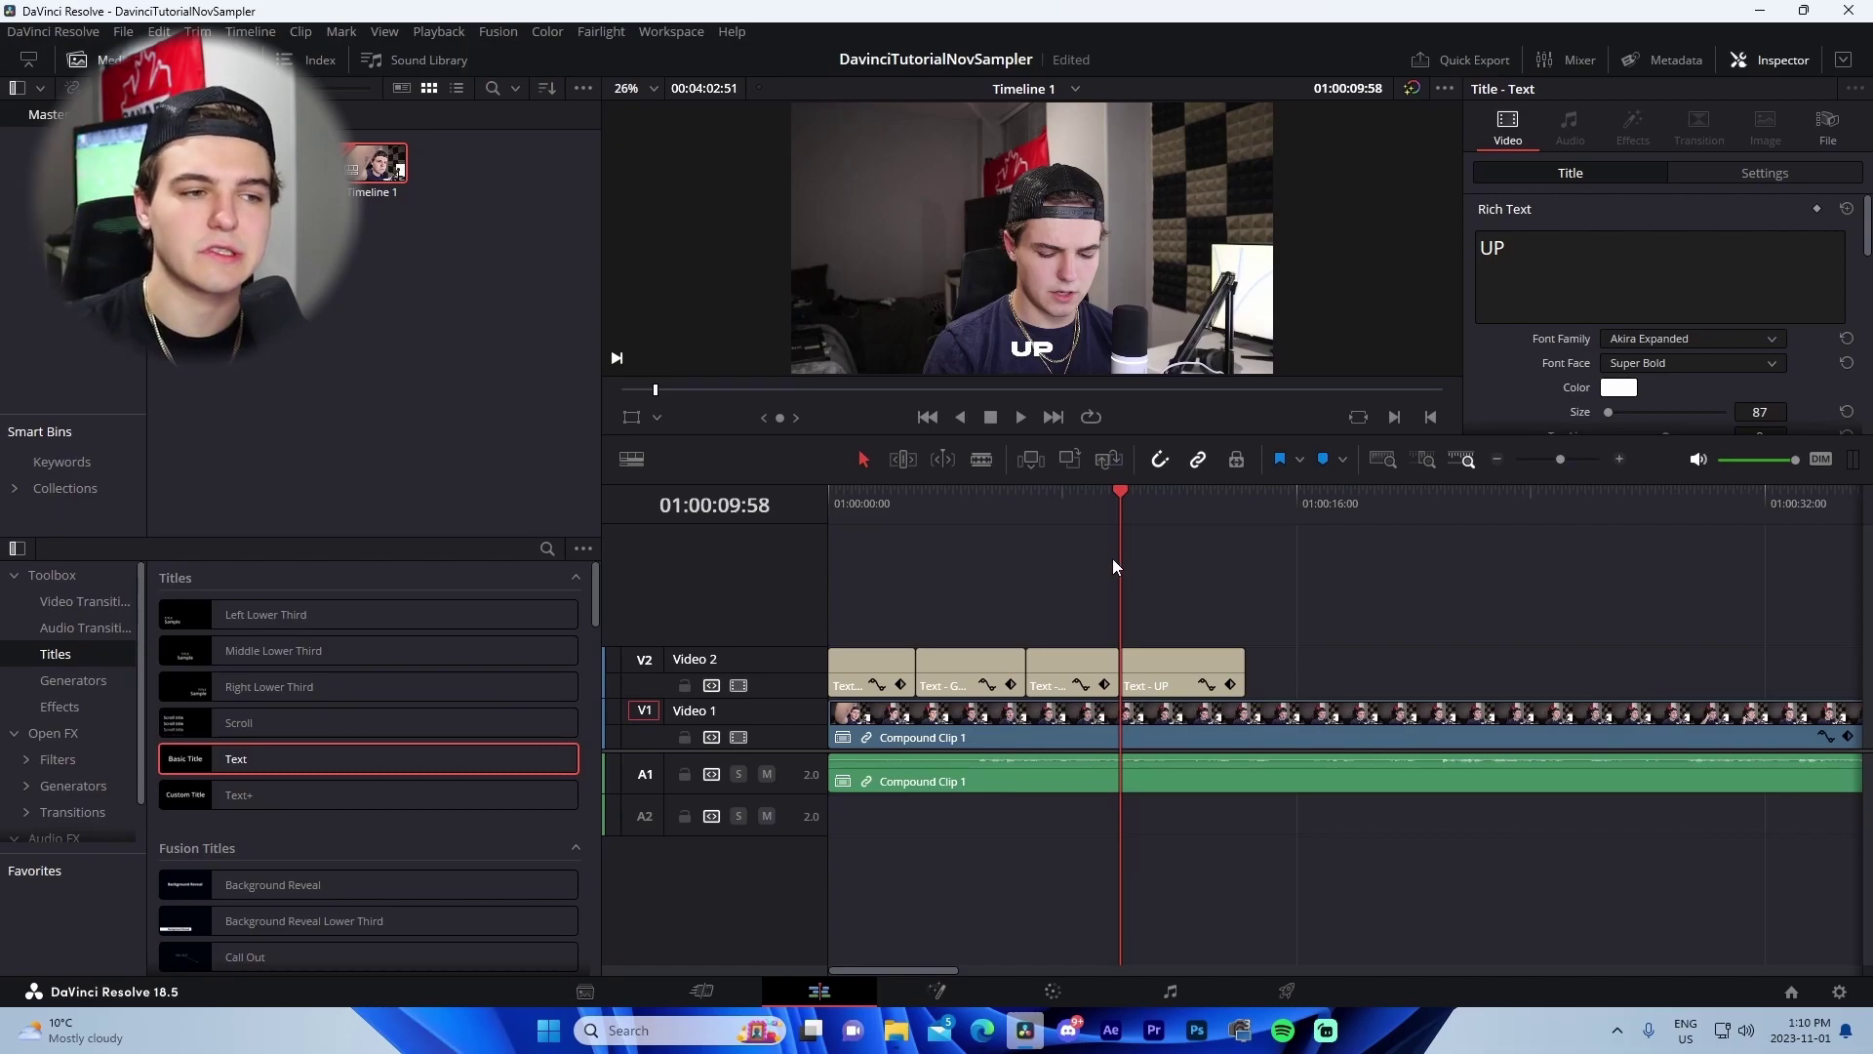
{"action": "left_click_drag", "start_coordinate": [1114, 558], "coordinate": [848, 530]}
{"action": "scroll", "coordinate": [1646, 337], "scroll_direction": "down", "scroll_amount": 5}
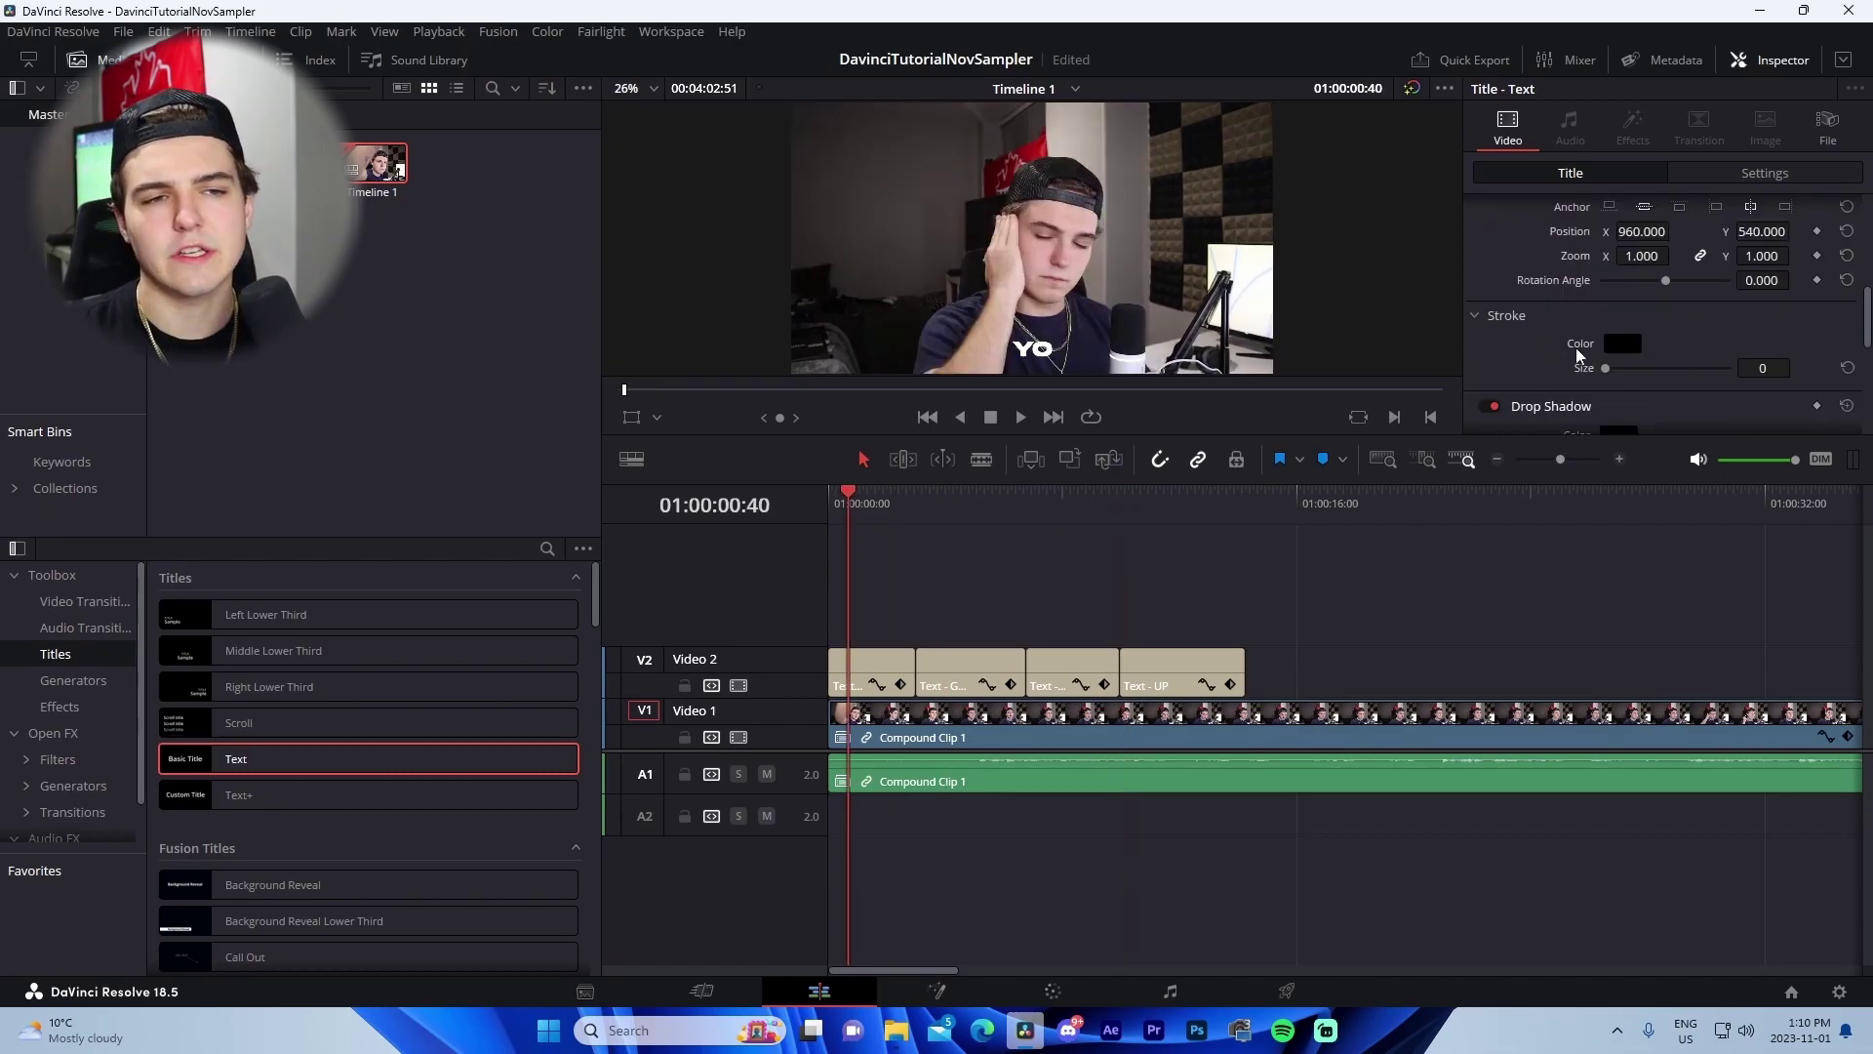
{"action": "scroll", "coordinate": [1505, 365], "scroll_direction": "down", "scroll_amount": 1}
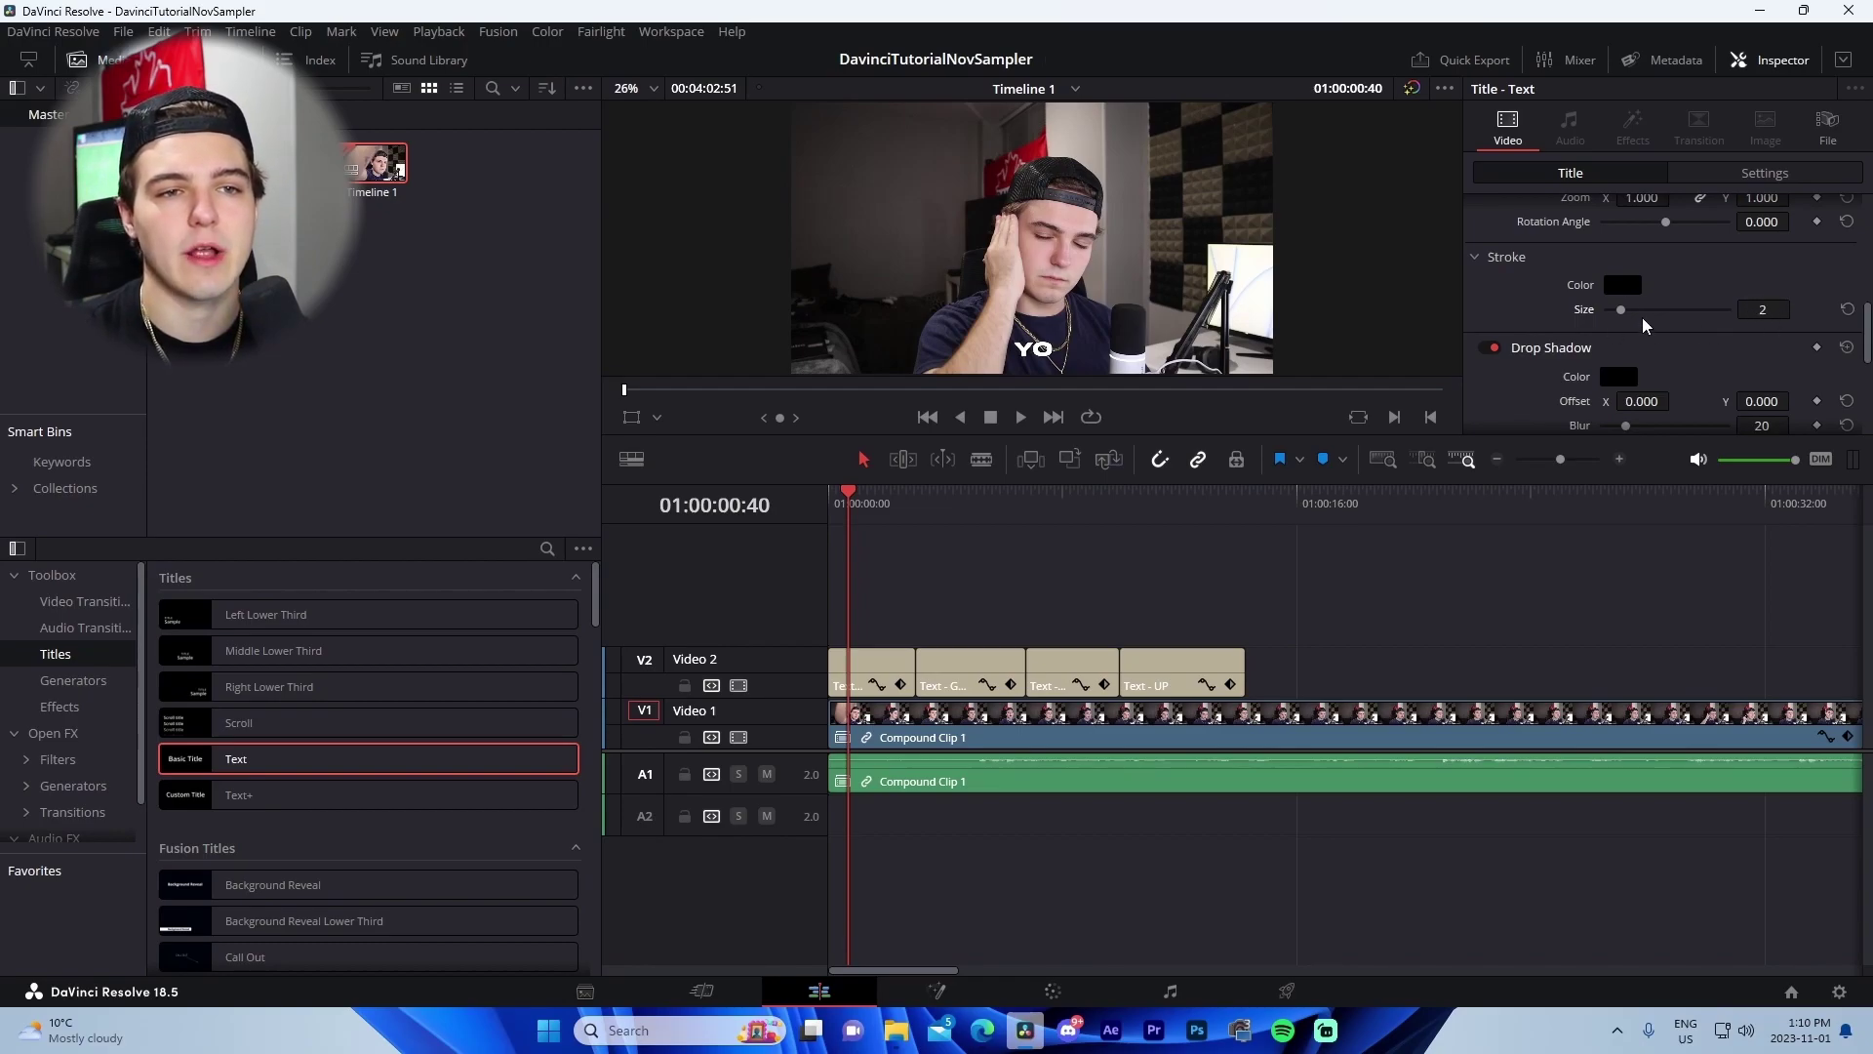
{"action": "scroll", "coordinate": [1619, 390], "scroll_direction": "down", "scroll_amount": 3}
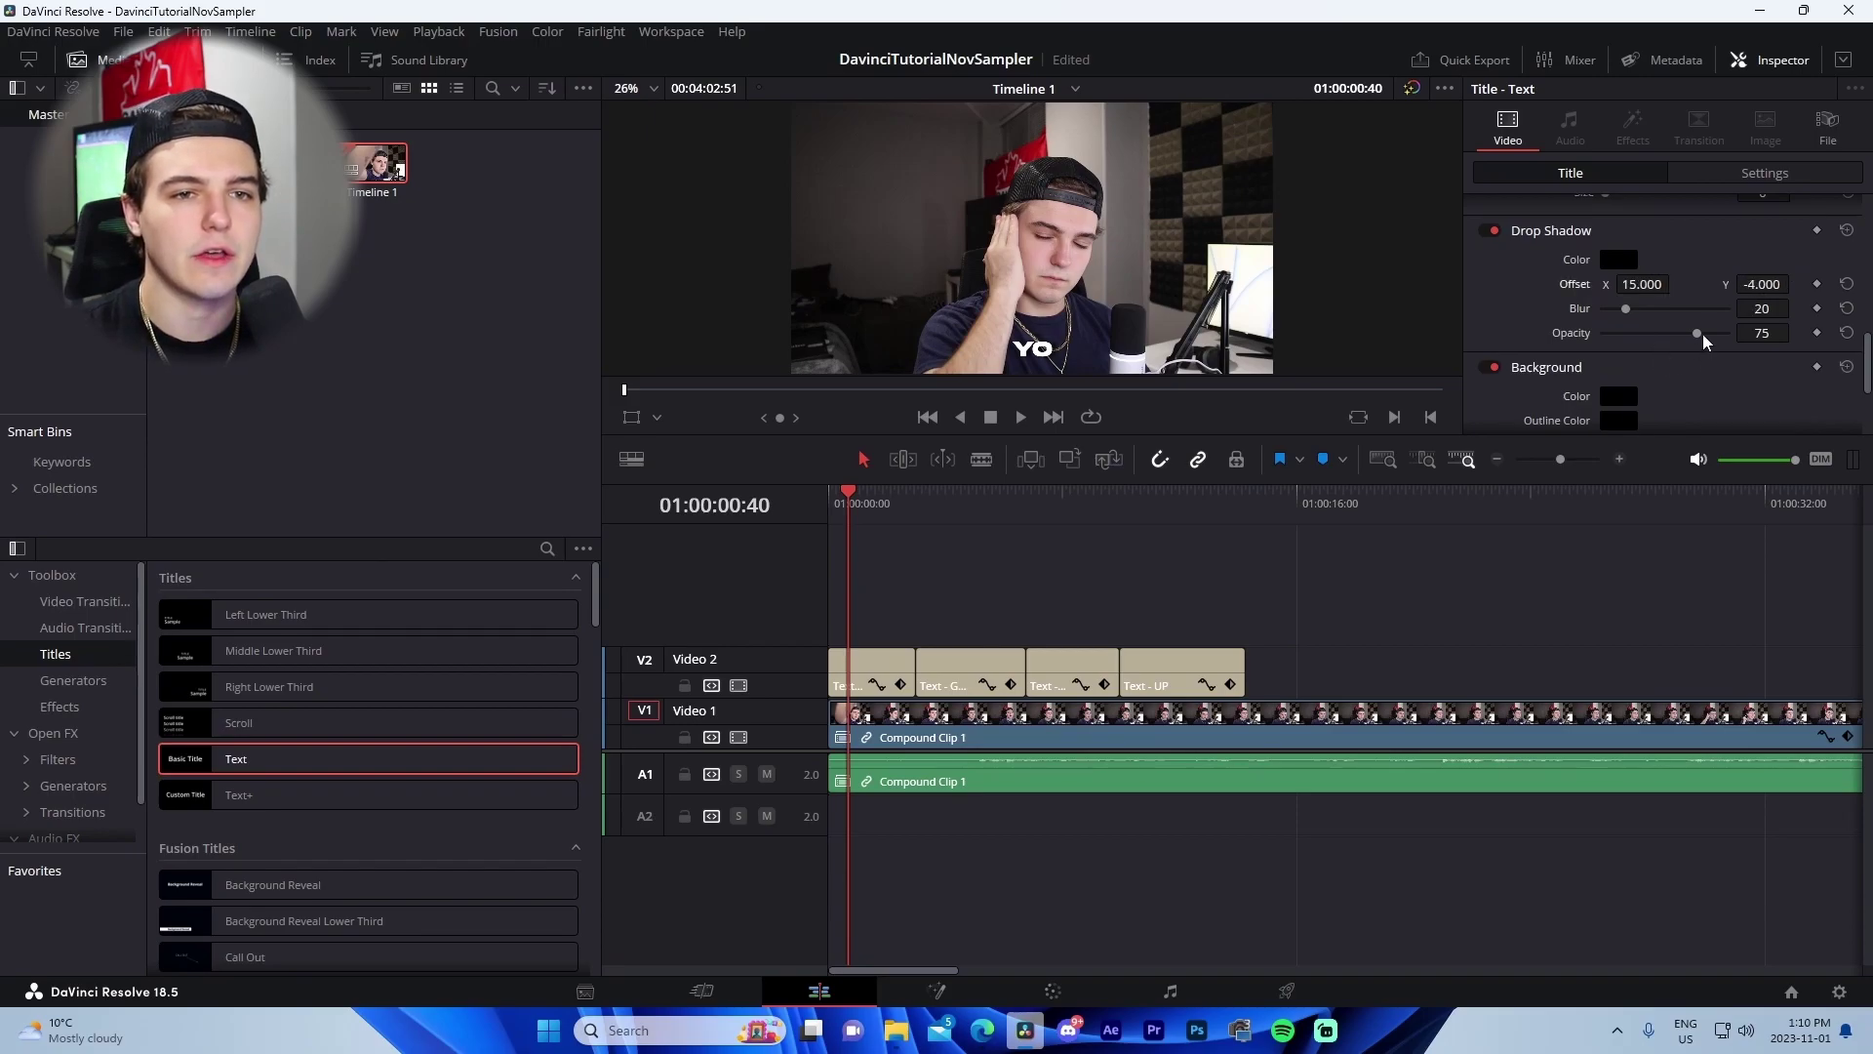
{"action": "left_click_drag", "start_coordinate": [1699, 334], "coordinate": [1731, 333]}
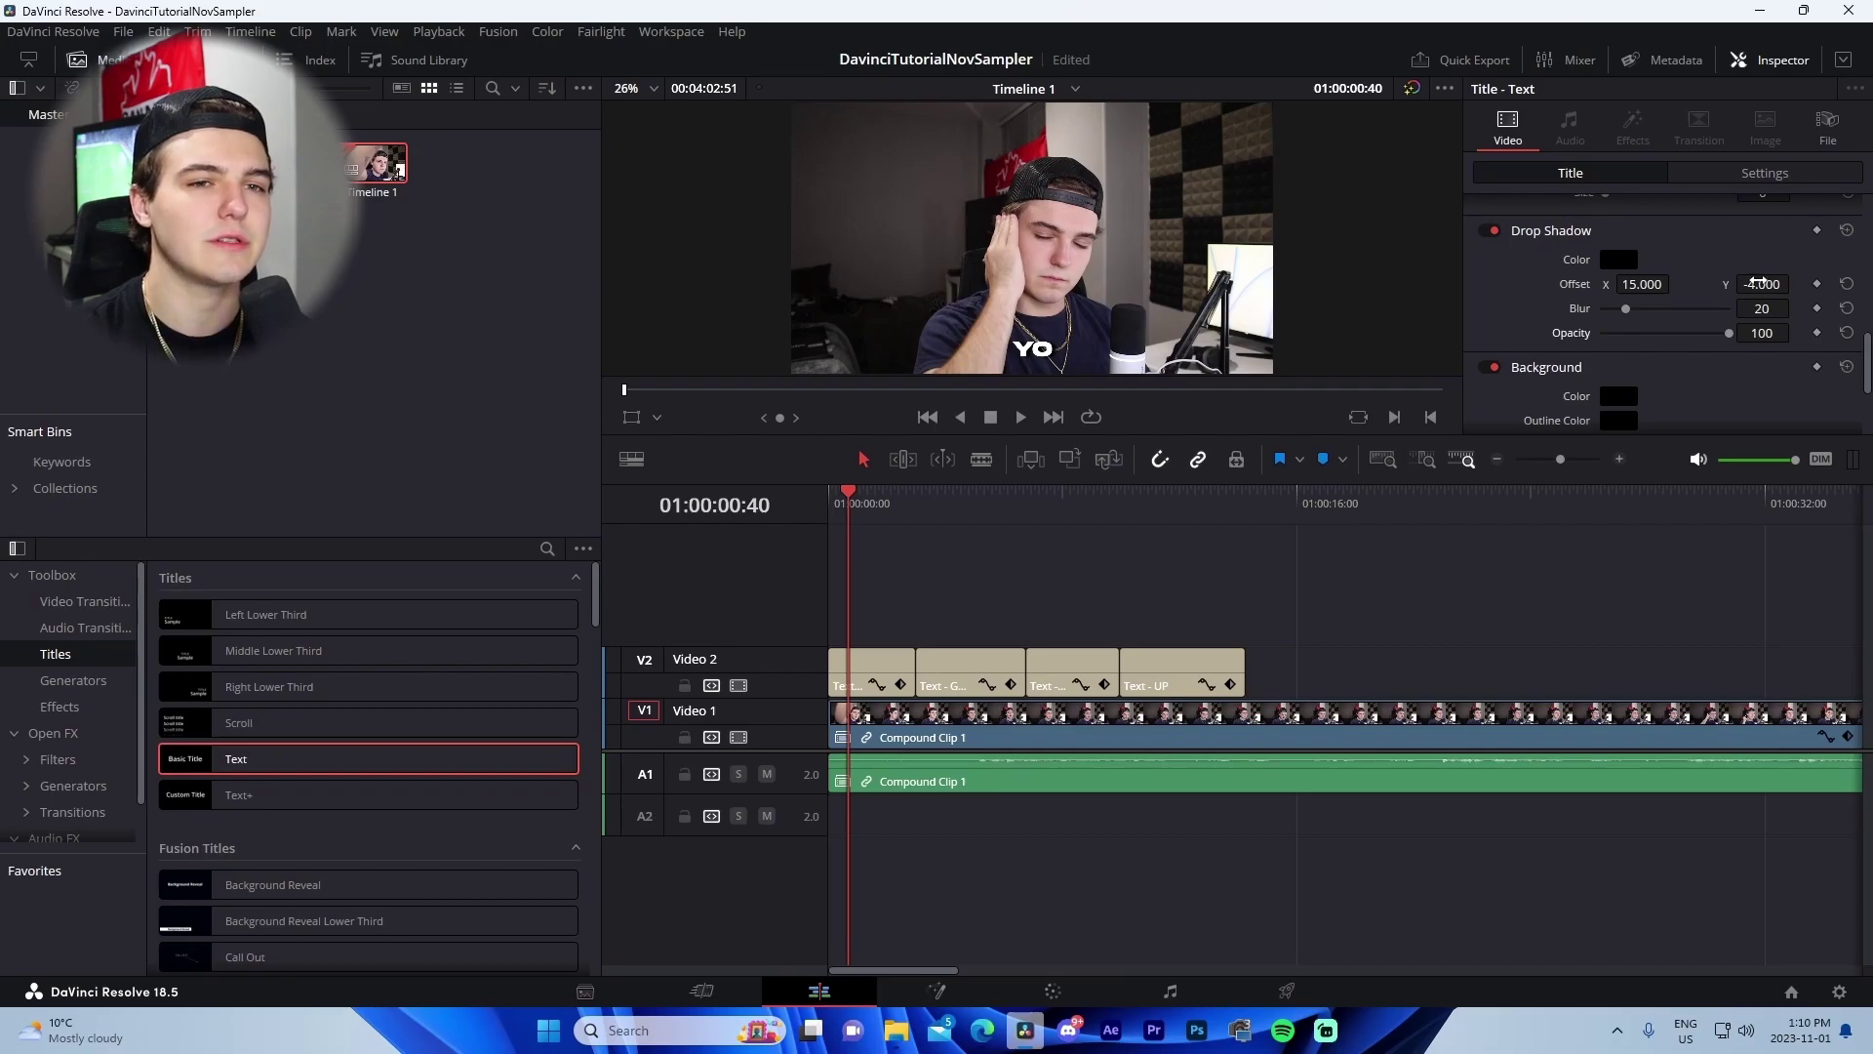
Set the YO title's drop shadow offset to X 10 and Y -3, and its blur to 10.
{"action": "left_click", "coordinate": [1644, 284]}
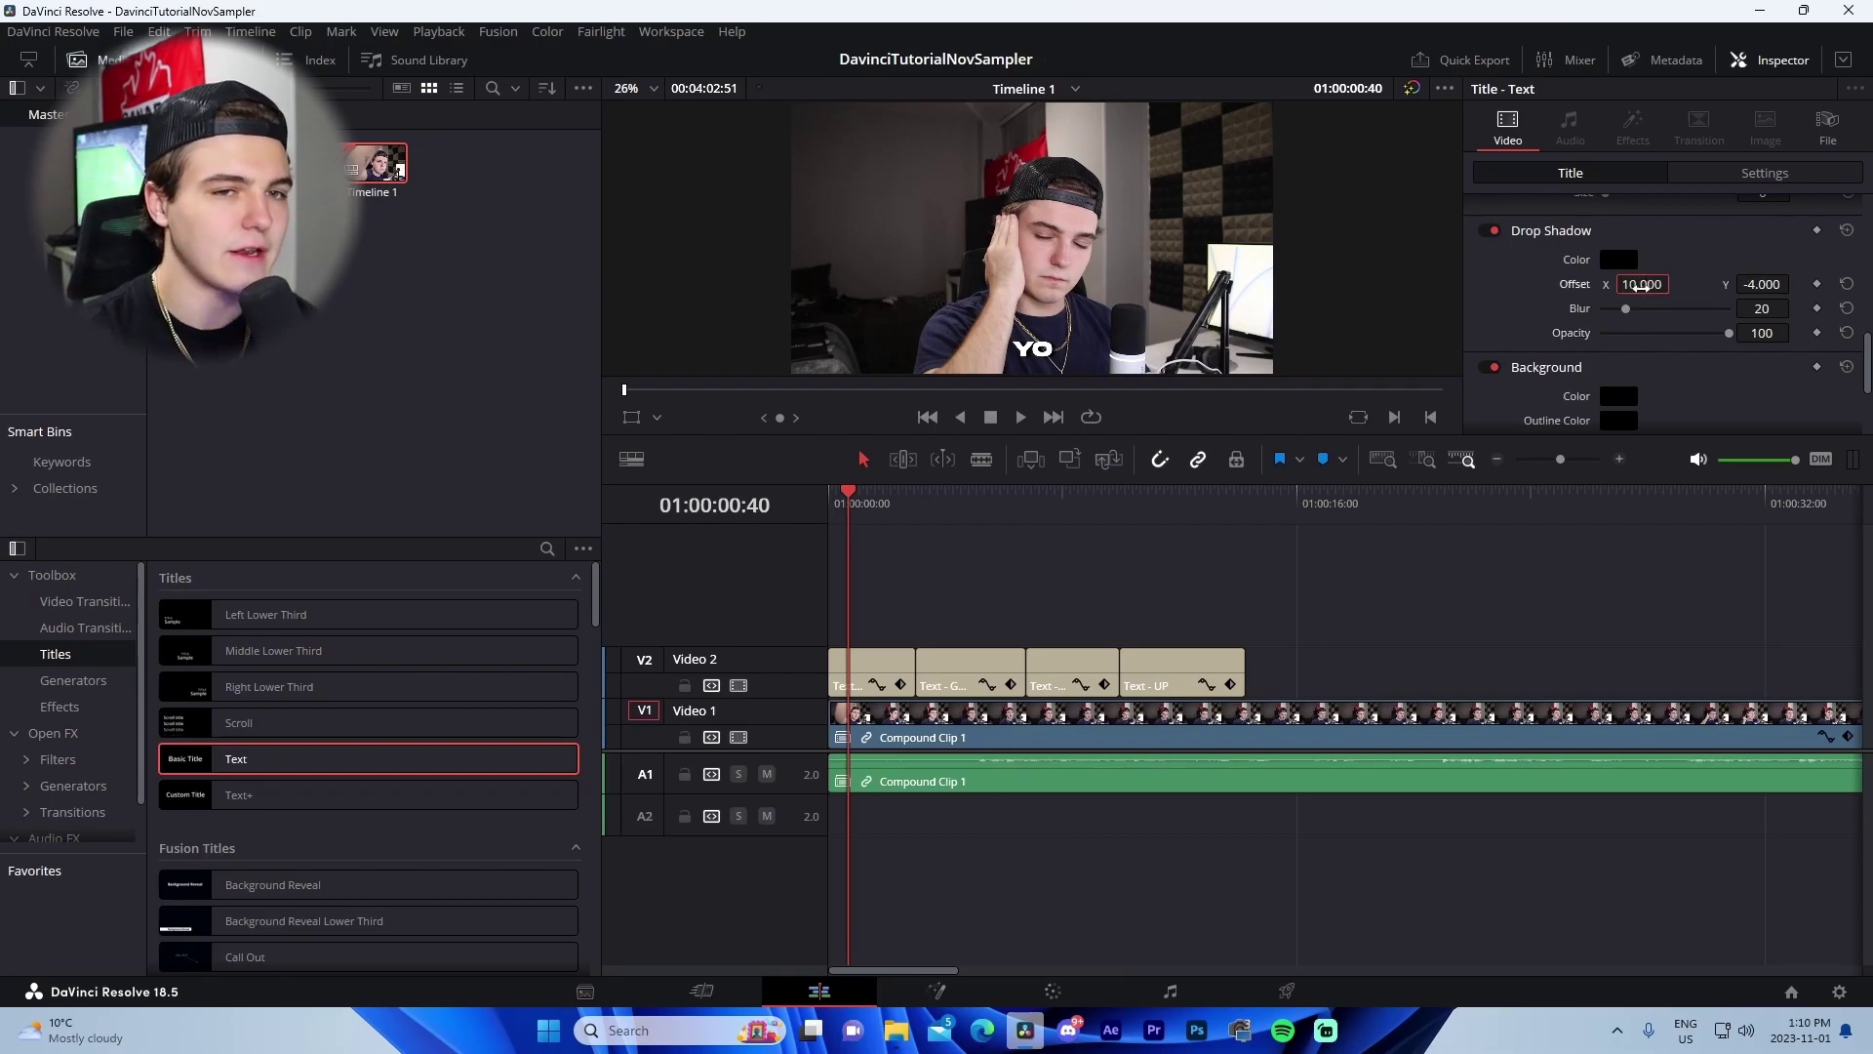
{"action": "left_click", "coordinate": [1766, 284]}
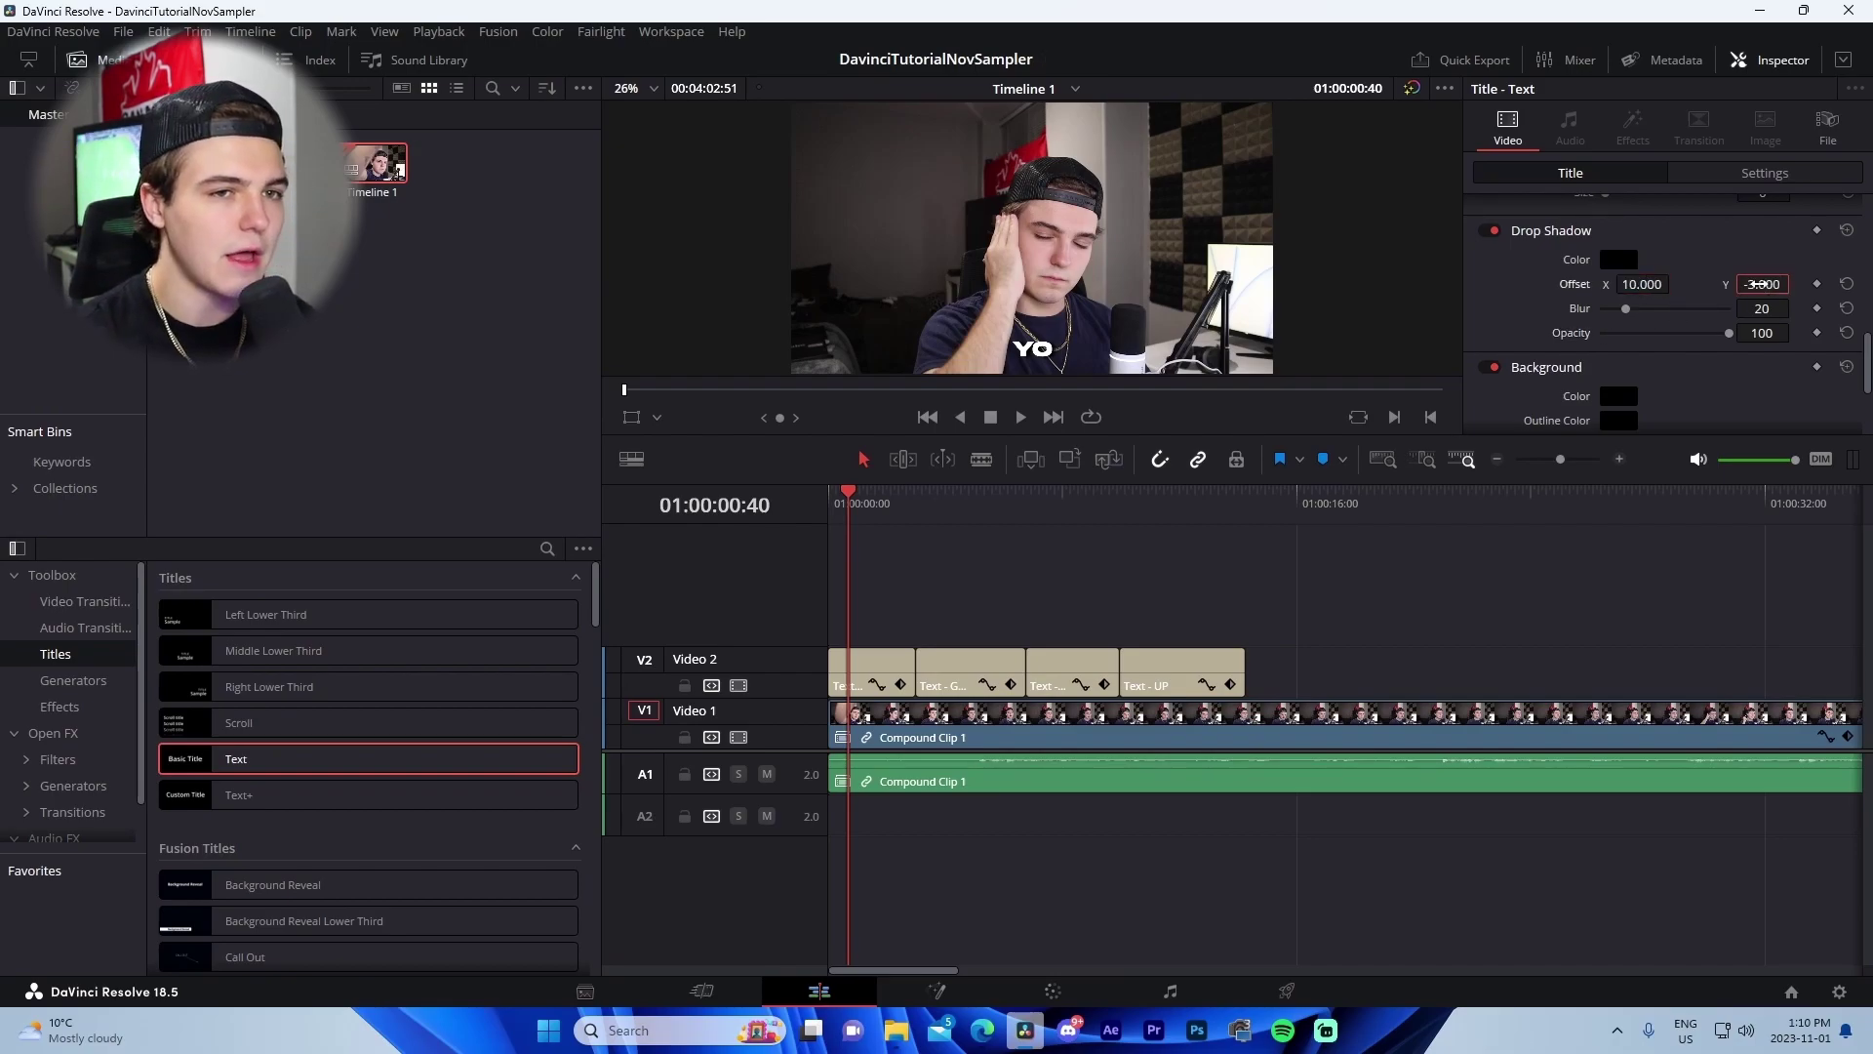
{"action": "key", "text": "Return"}
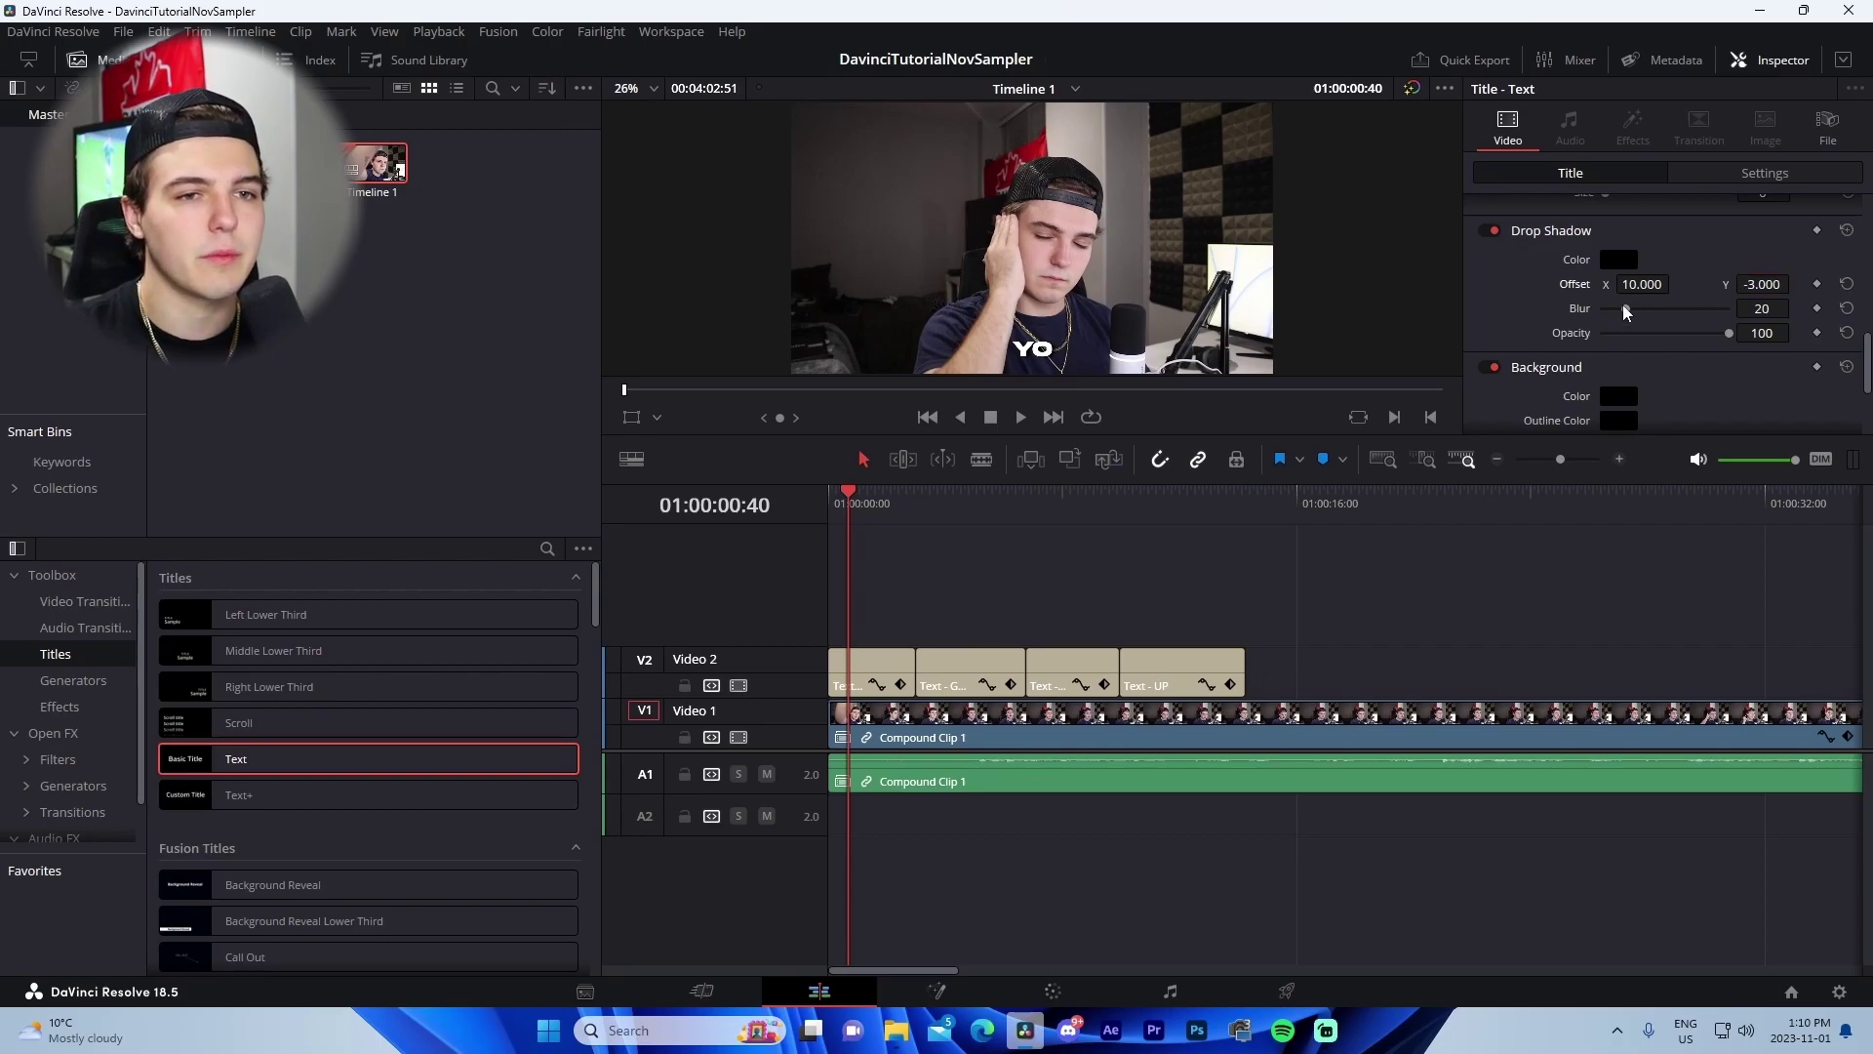
{"action": "scroll", "coordinate": [999, 250], "scroll_direction": "up", "scroll_amount": 8}
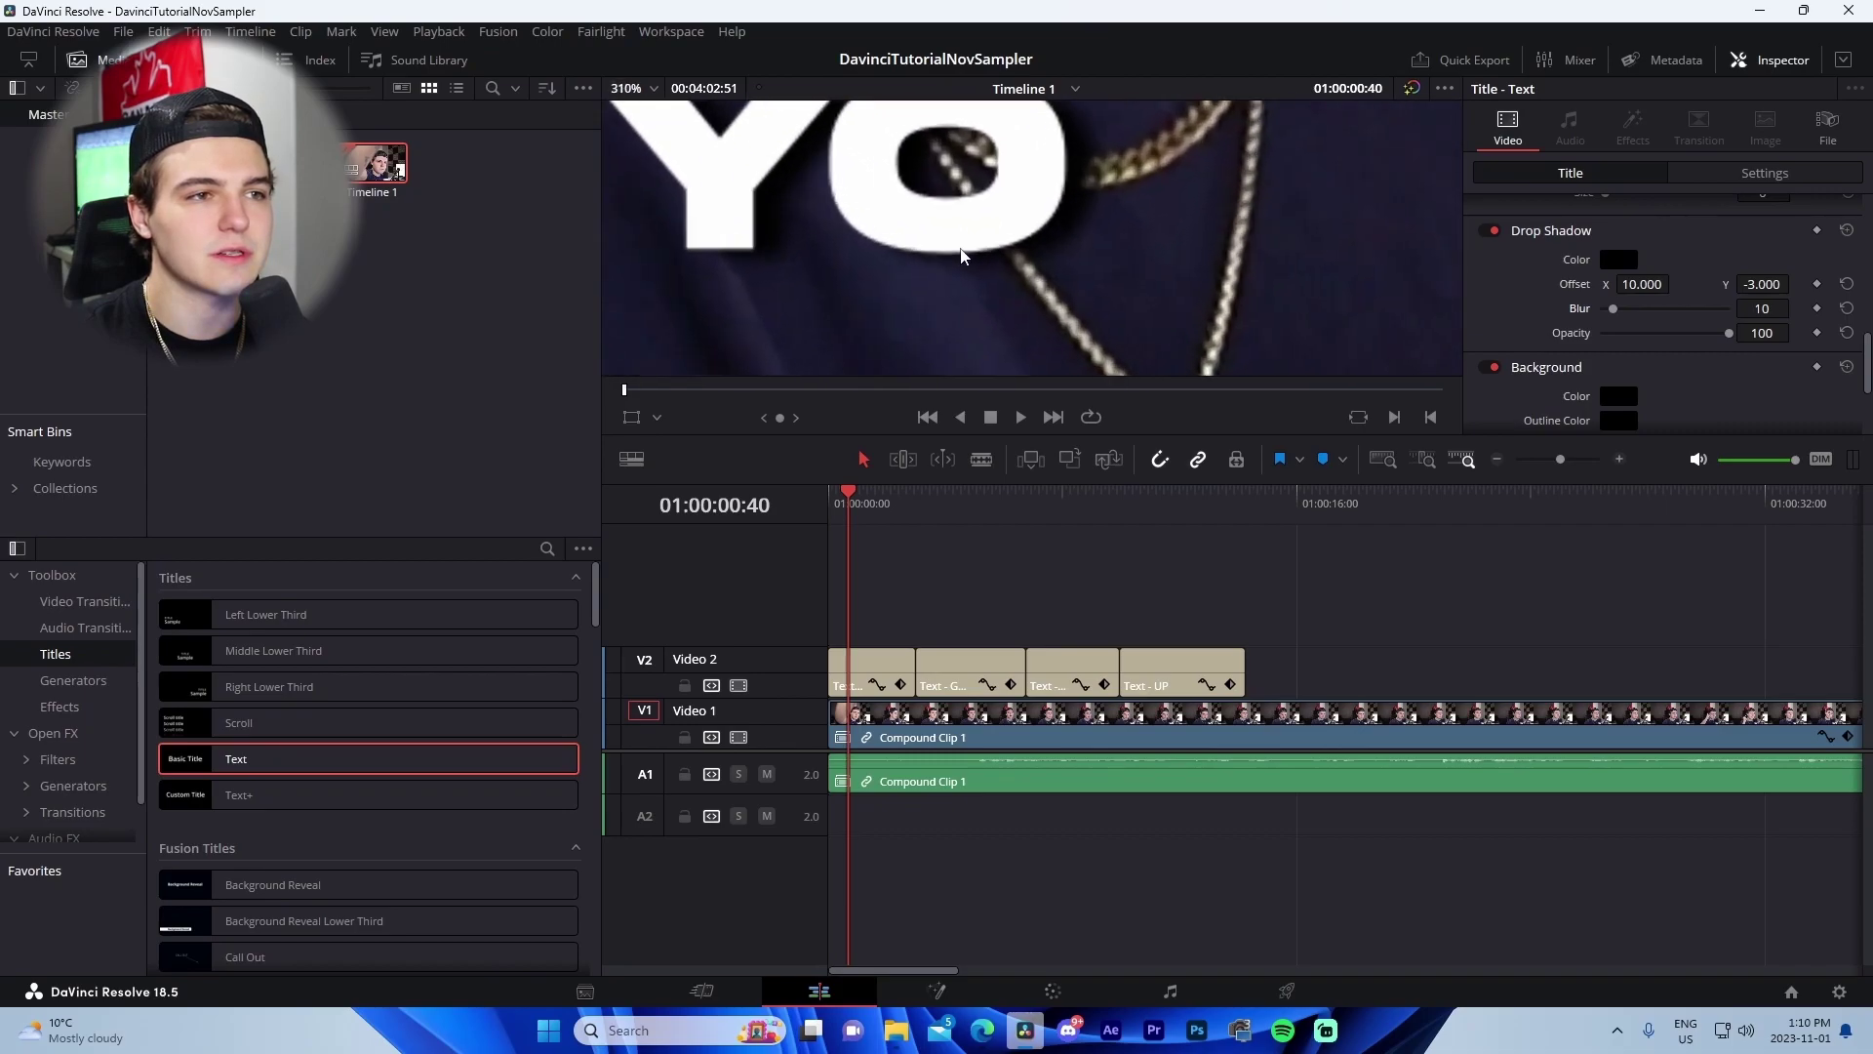
{"action": "scroll", "coordinate": [961, 258], "scroll_direction": "down", "scroll_amount": 6}
{"action": "scroll", "coordinate": [961, 263], "scroll_direction": "down", "scroll_amount": 3}
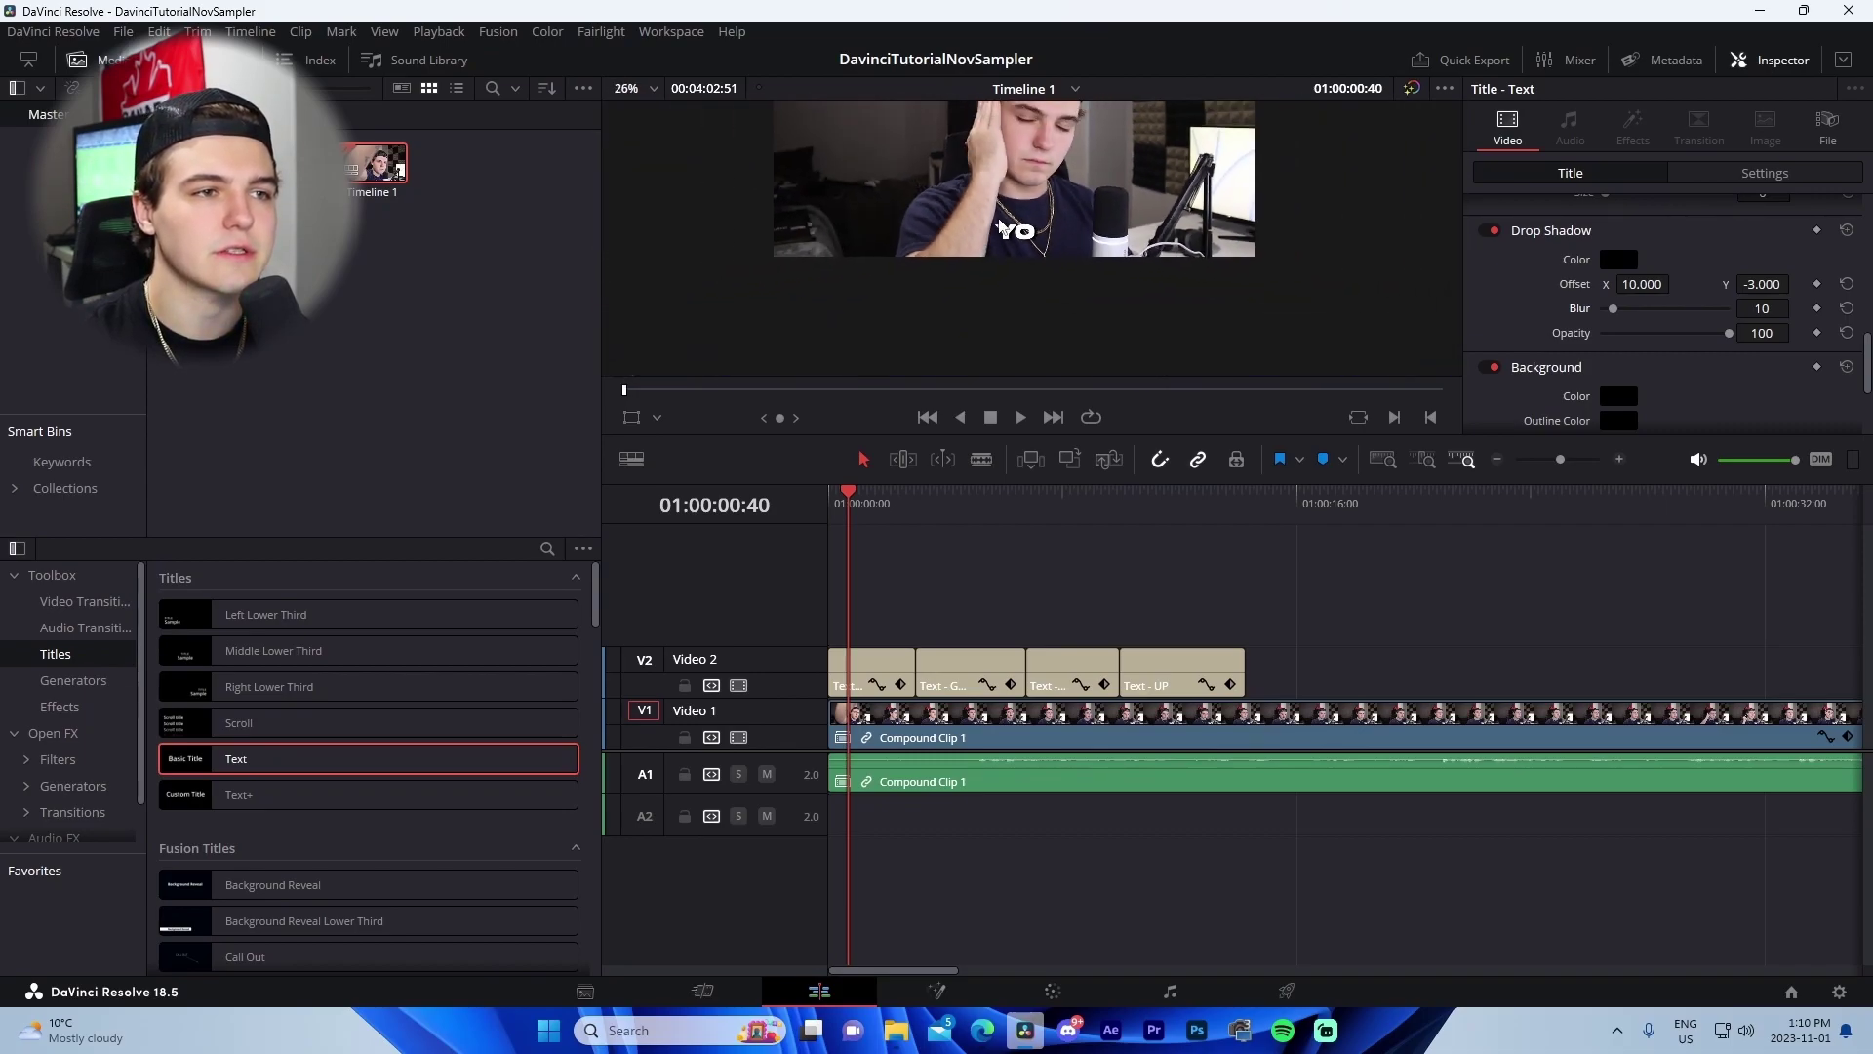
{"action": "left_click_drag", "start_coordinate": [1062, 271], "coordinate": [1125, 334]}
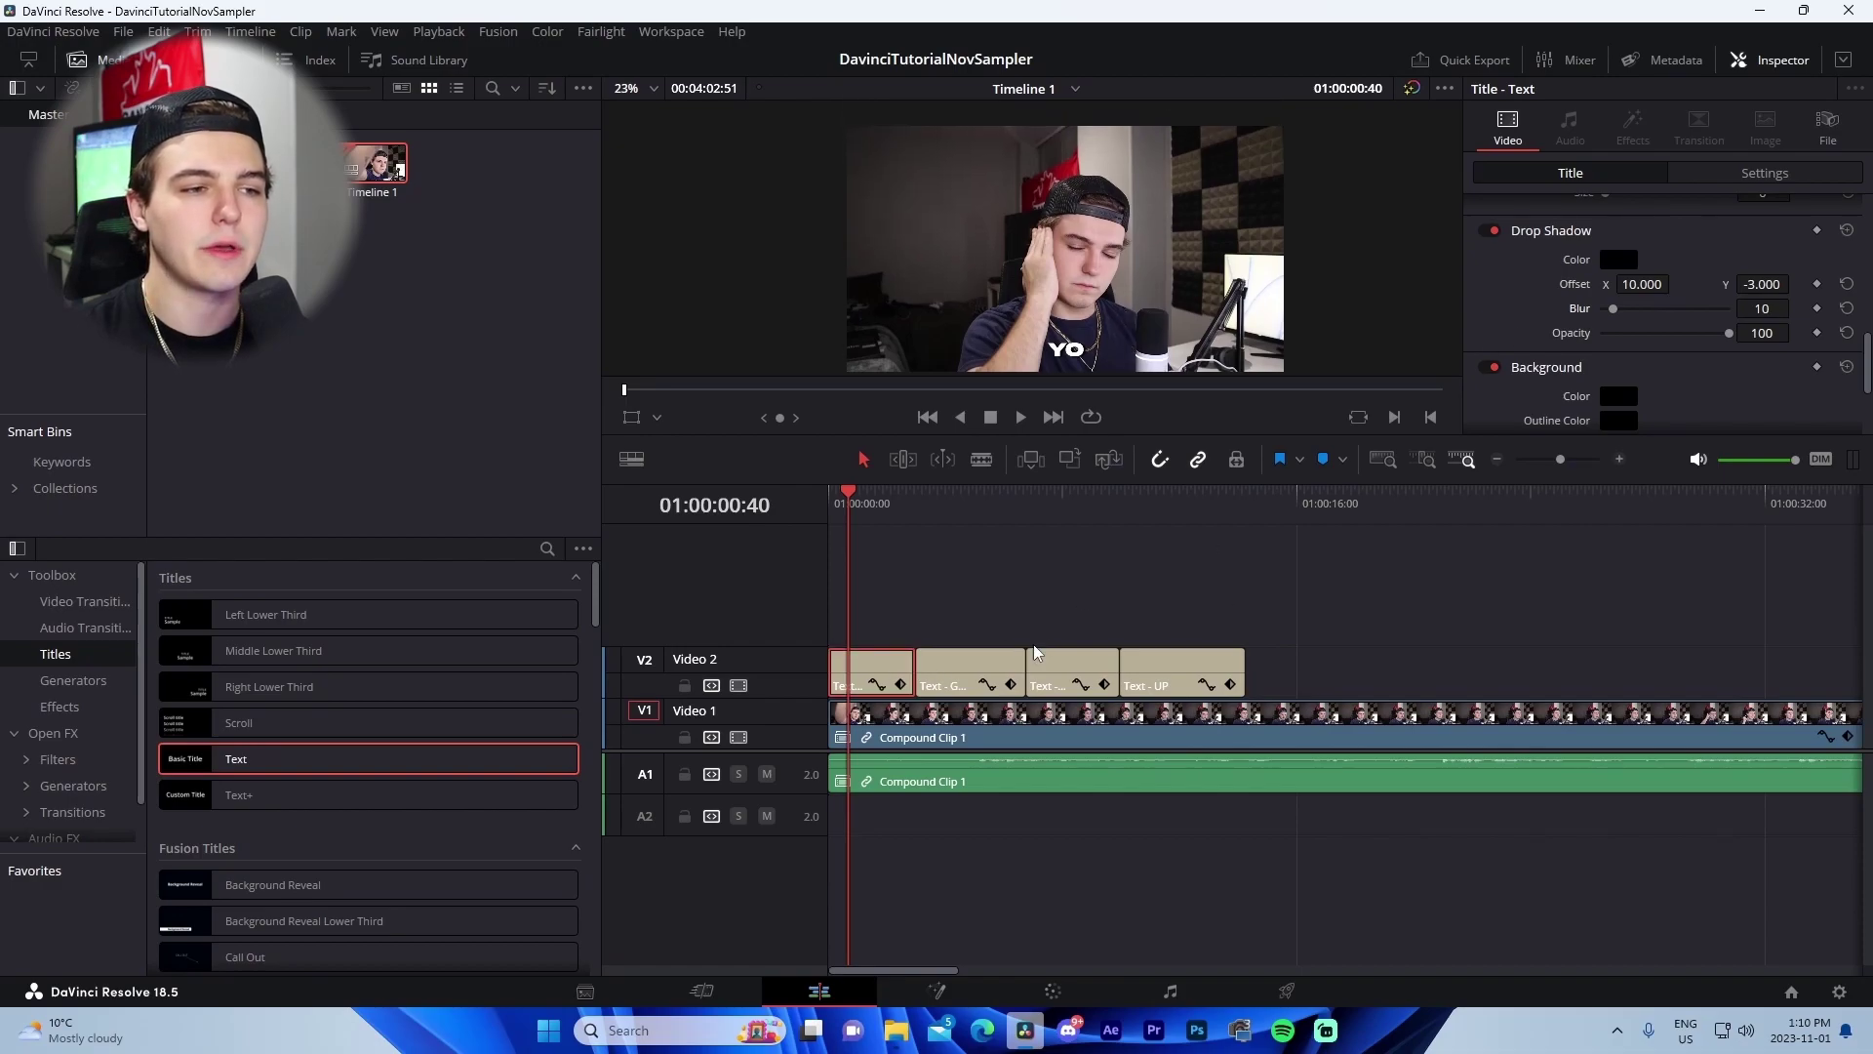
Set the GUYS title's drop shadow X offset to 10 and adjust its Y offset and blur to match YO.
{"action": "left_click", "coordinate": [976, 665]}
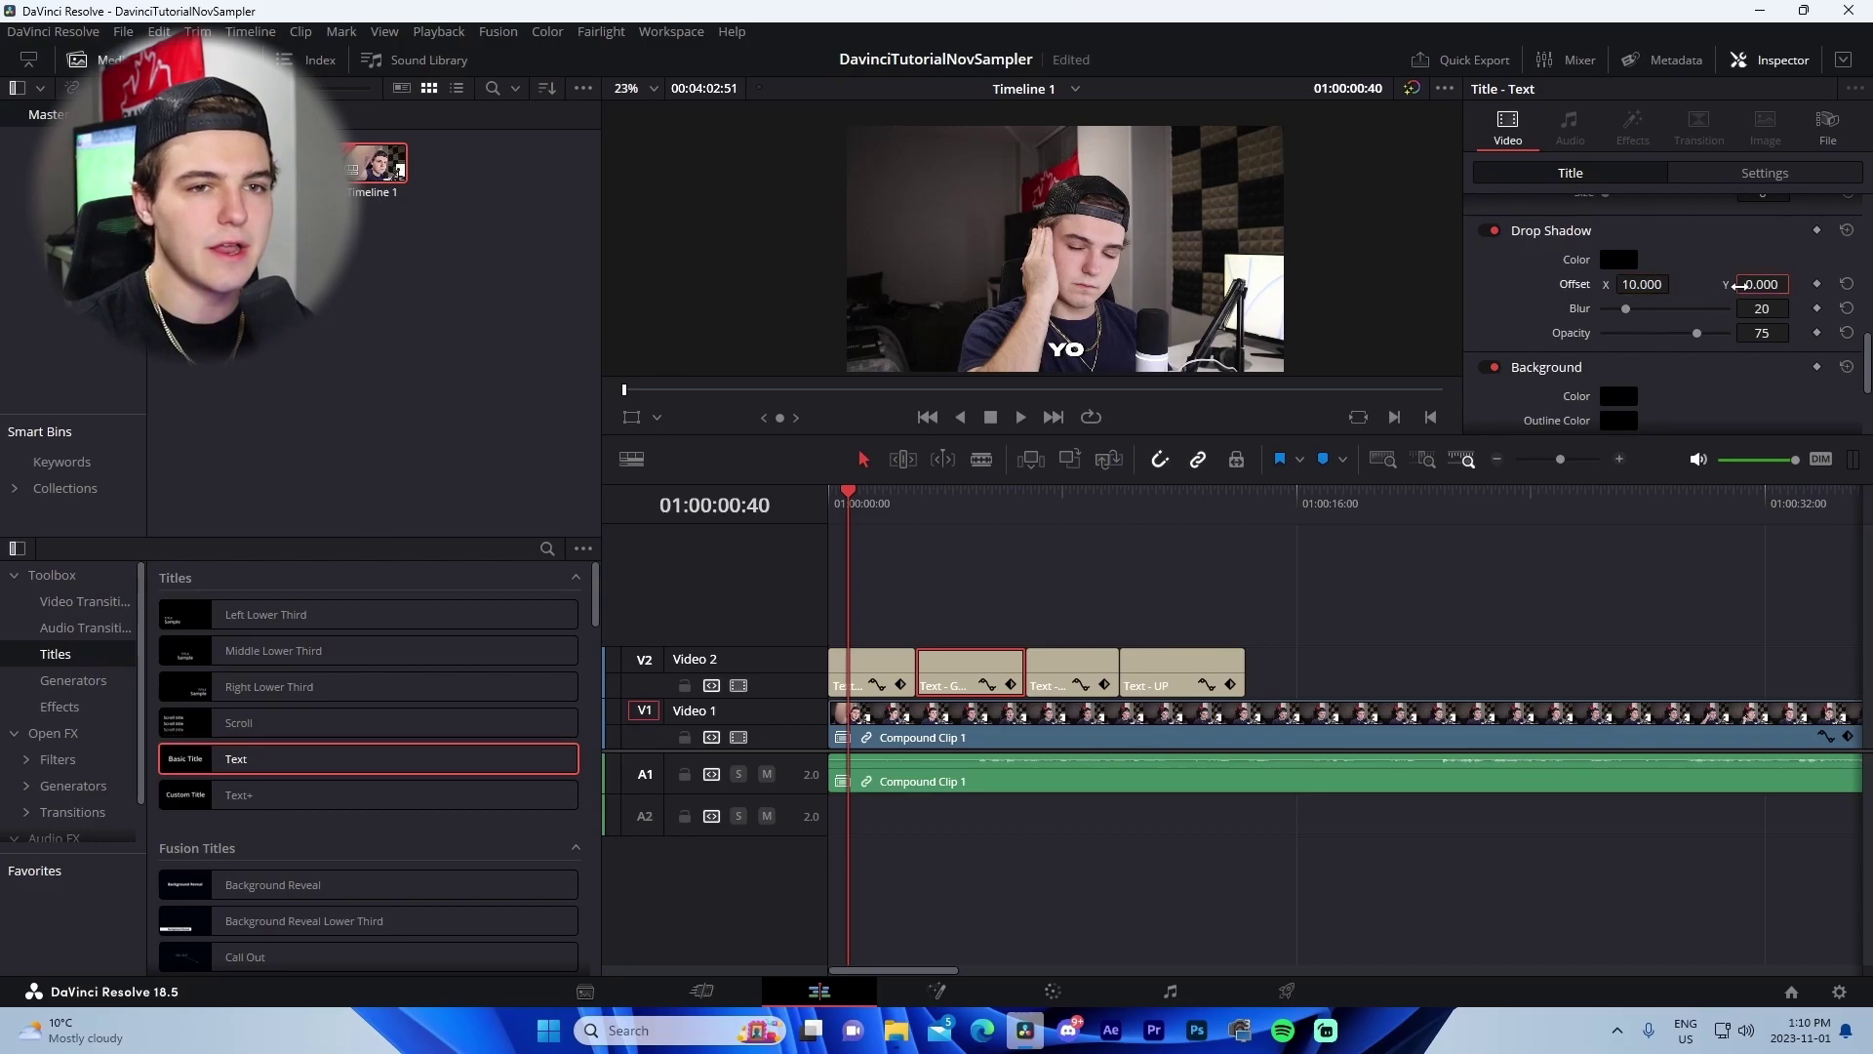
{"action": "left_click_drag", "start_coordinate": [1625, 308], "coordinate": [1619, 310]}
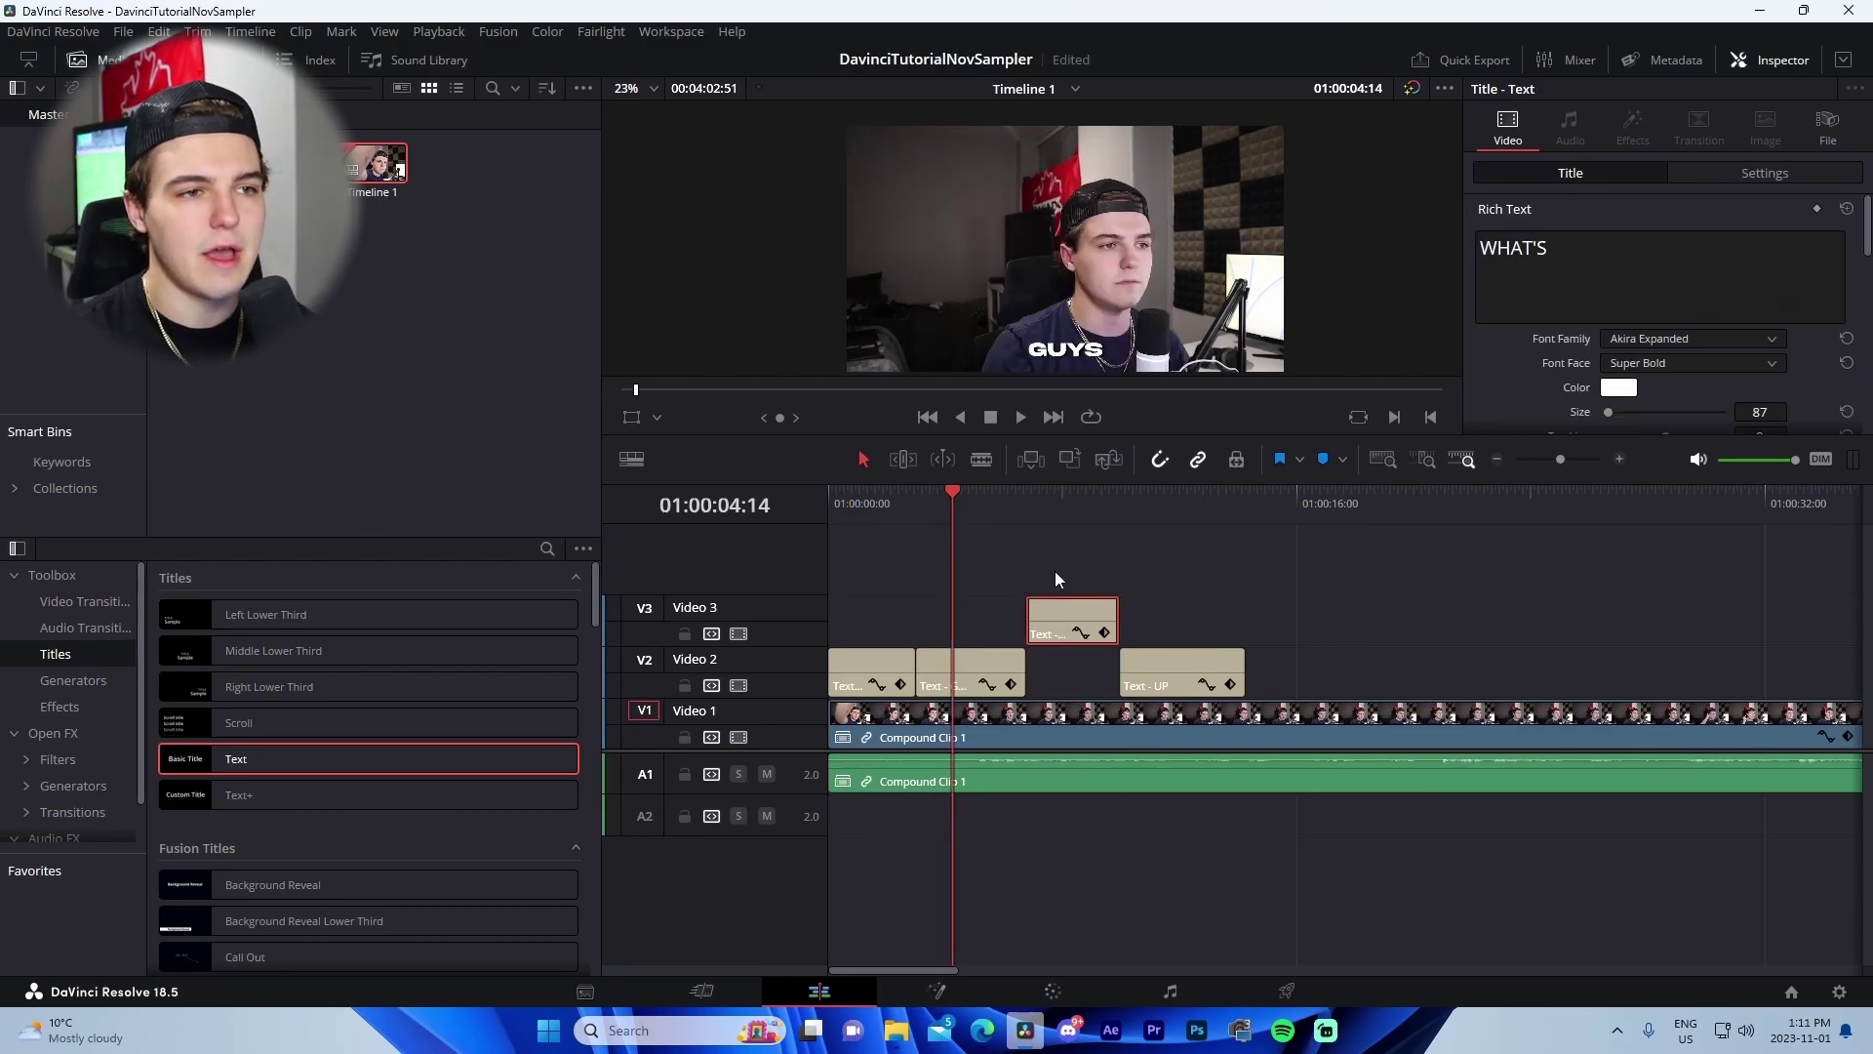
{"action": "scroll", "coordinate": [1073, 371], "scroll_direction": "up", "scroll_amount": 1}
{"action": "left_click_drag", "start_coordinate": [1071, 303], "coordinate": [1083, 66]}
{"action": "scroll", "coordinate": [1100, 203], "scroll_direction": "up", "scroll_amount": 3}
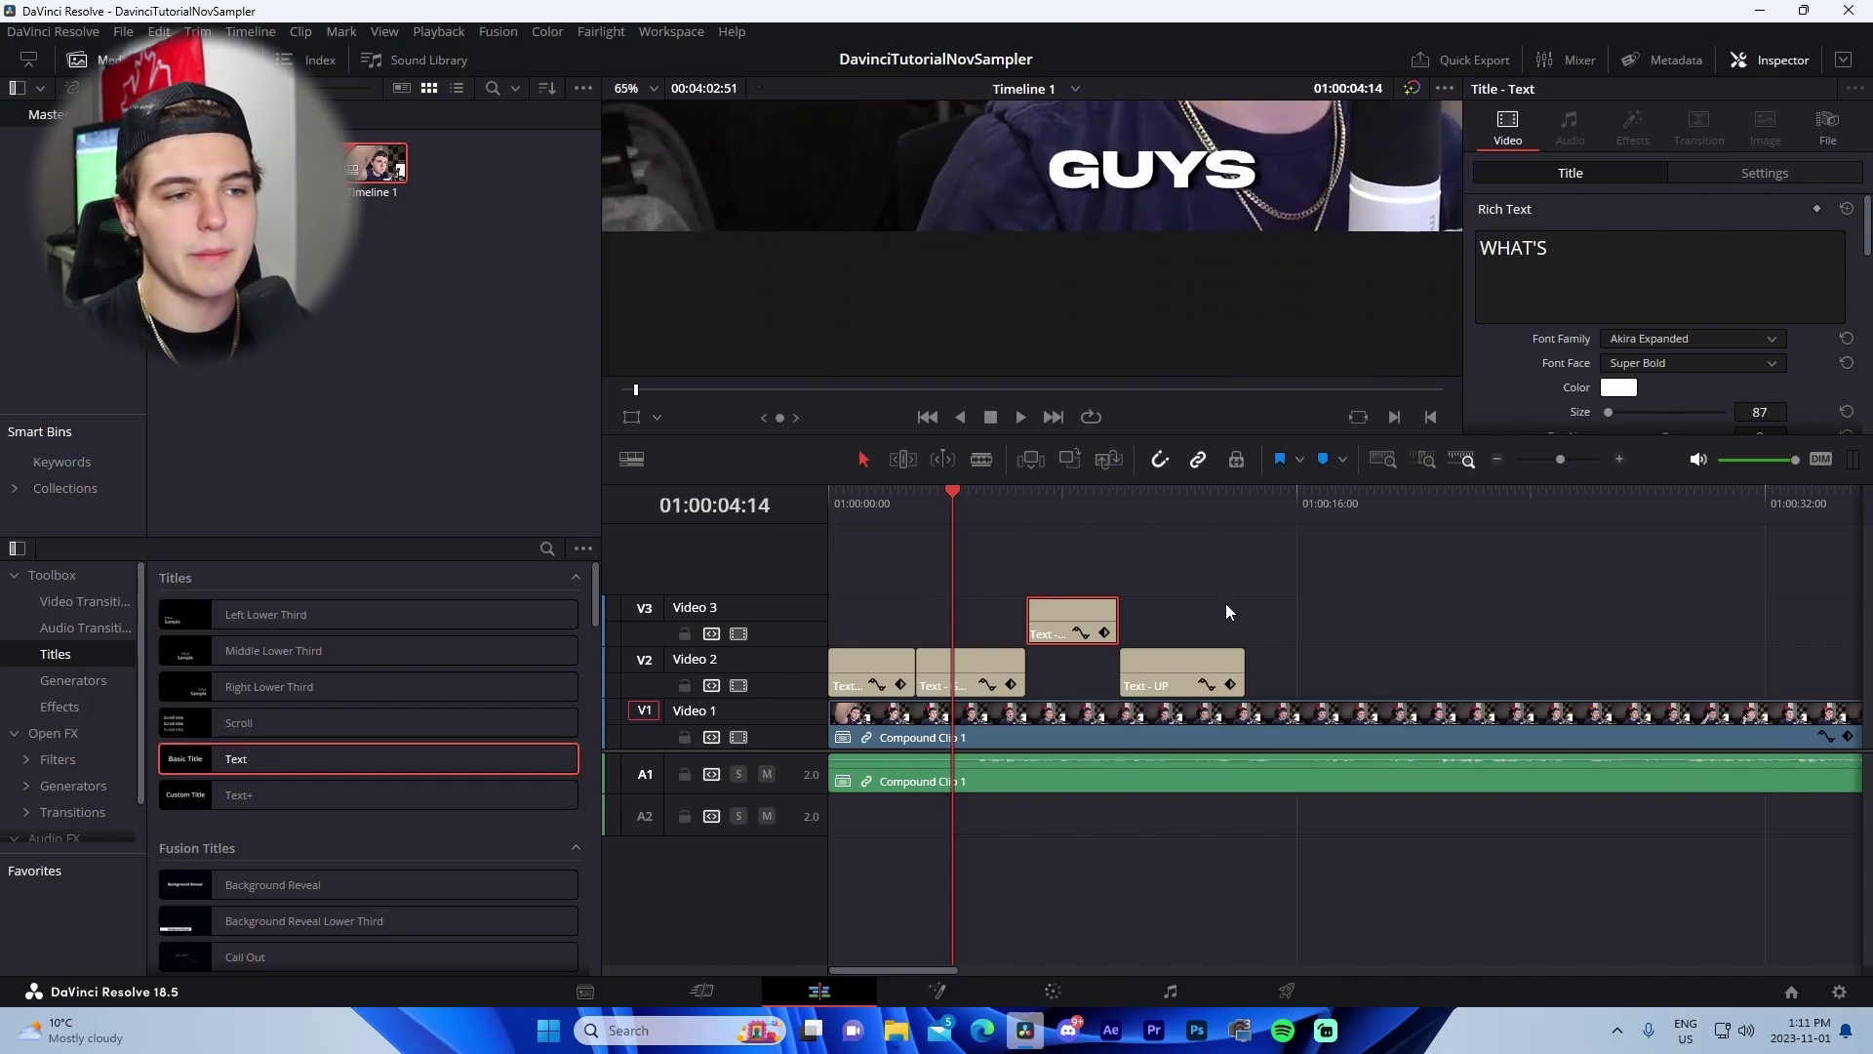
Undo the move of the WHAT'S title to Video 3 and save the project.
{"action": "key", "text": "ctrl+z"}
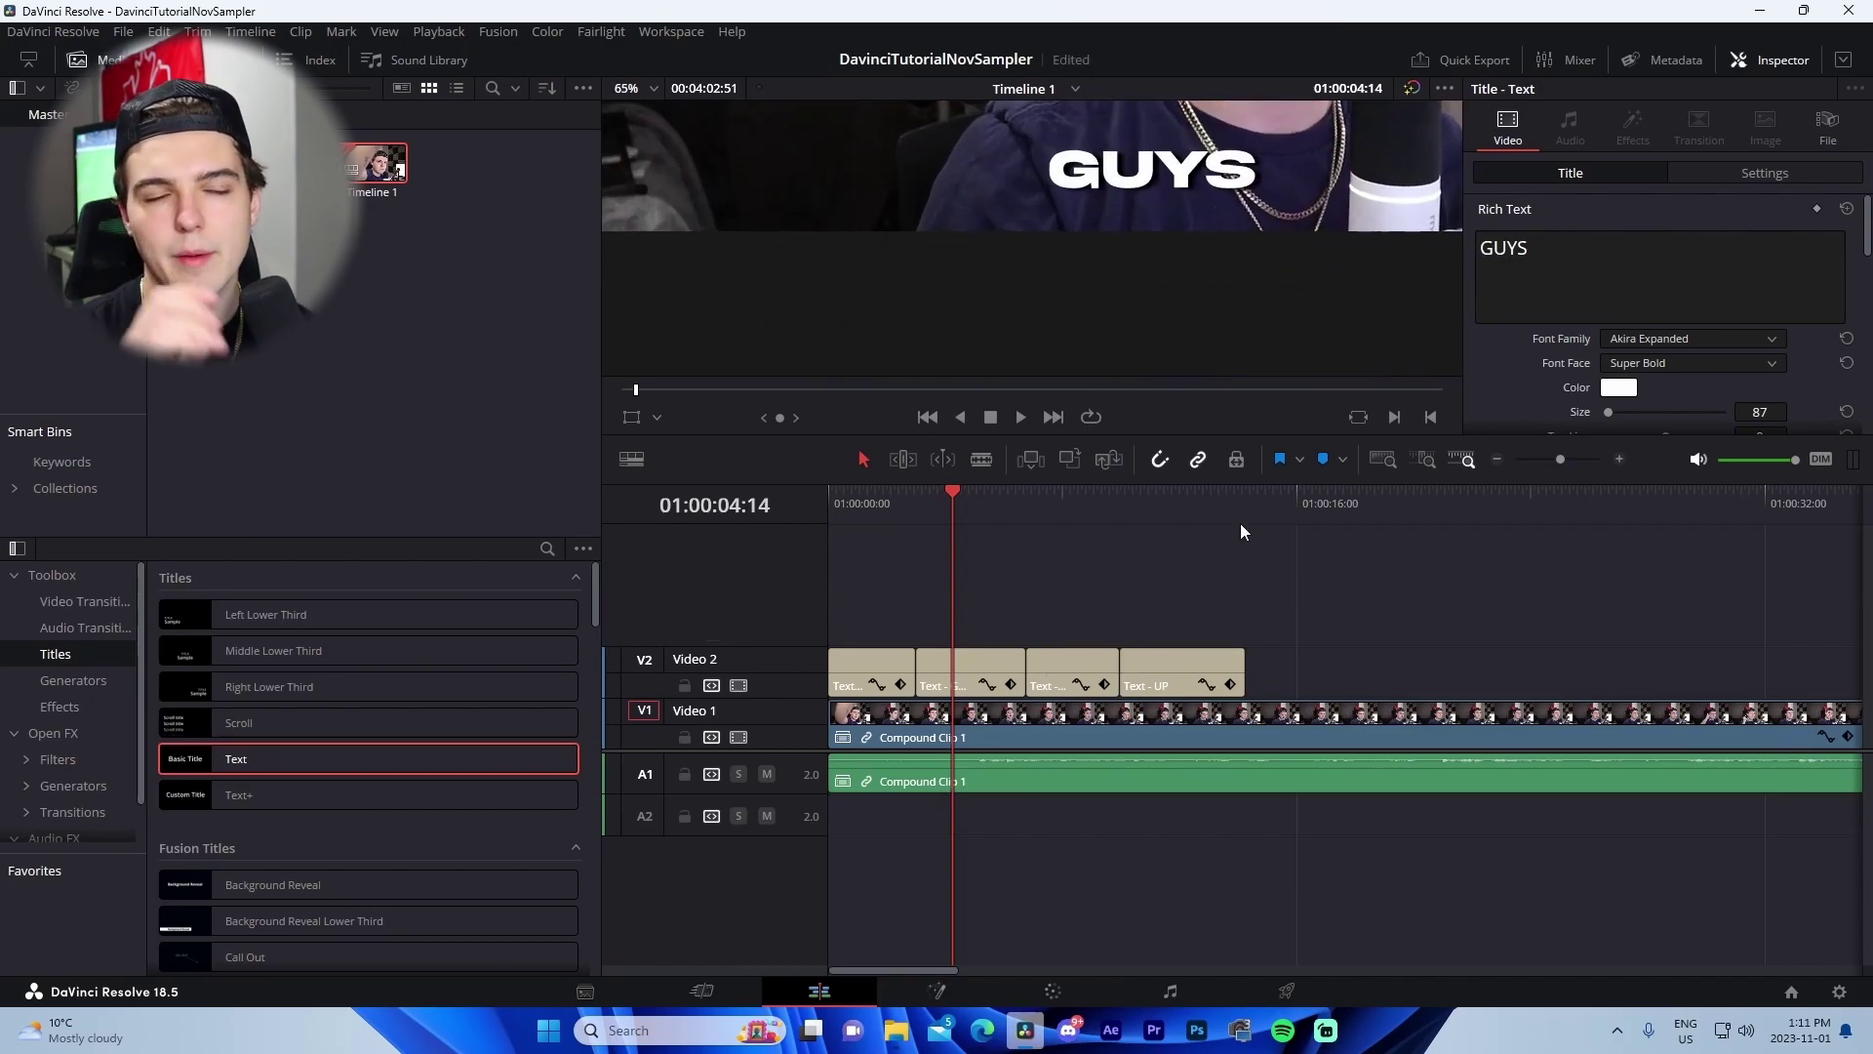
{"action": "key", "text": "ctrl+s"}
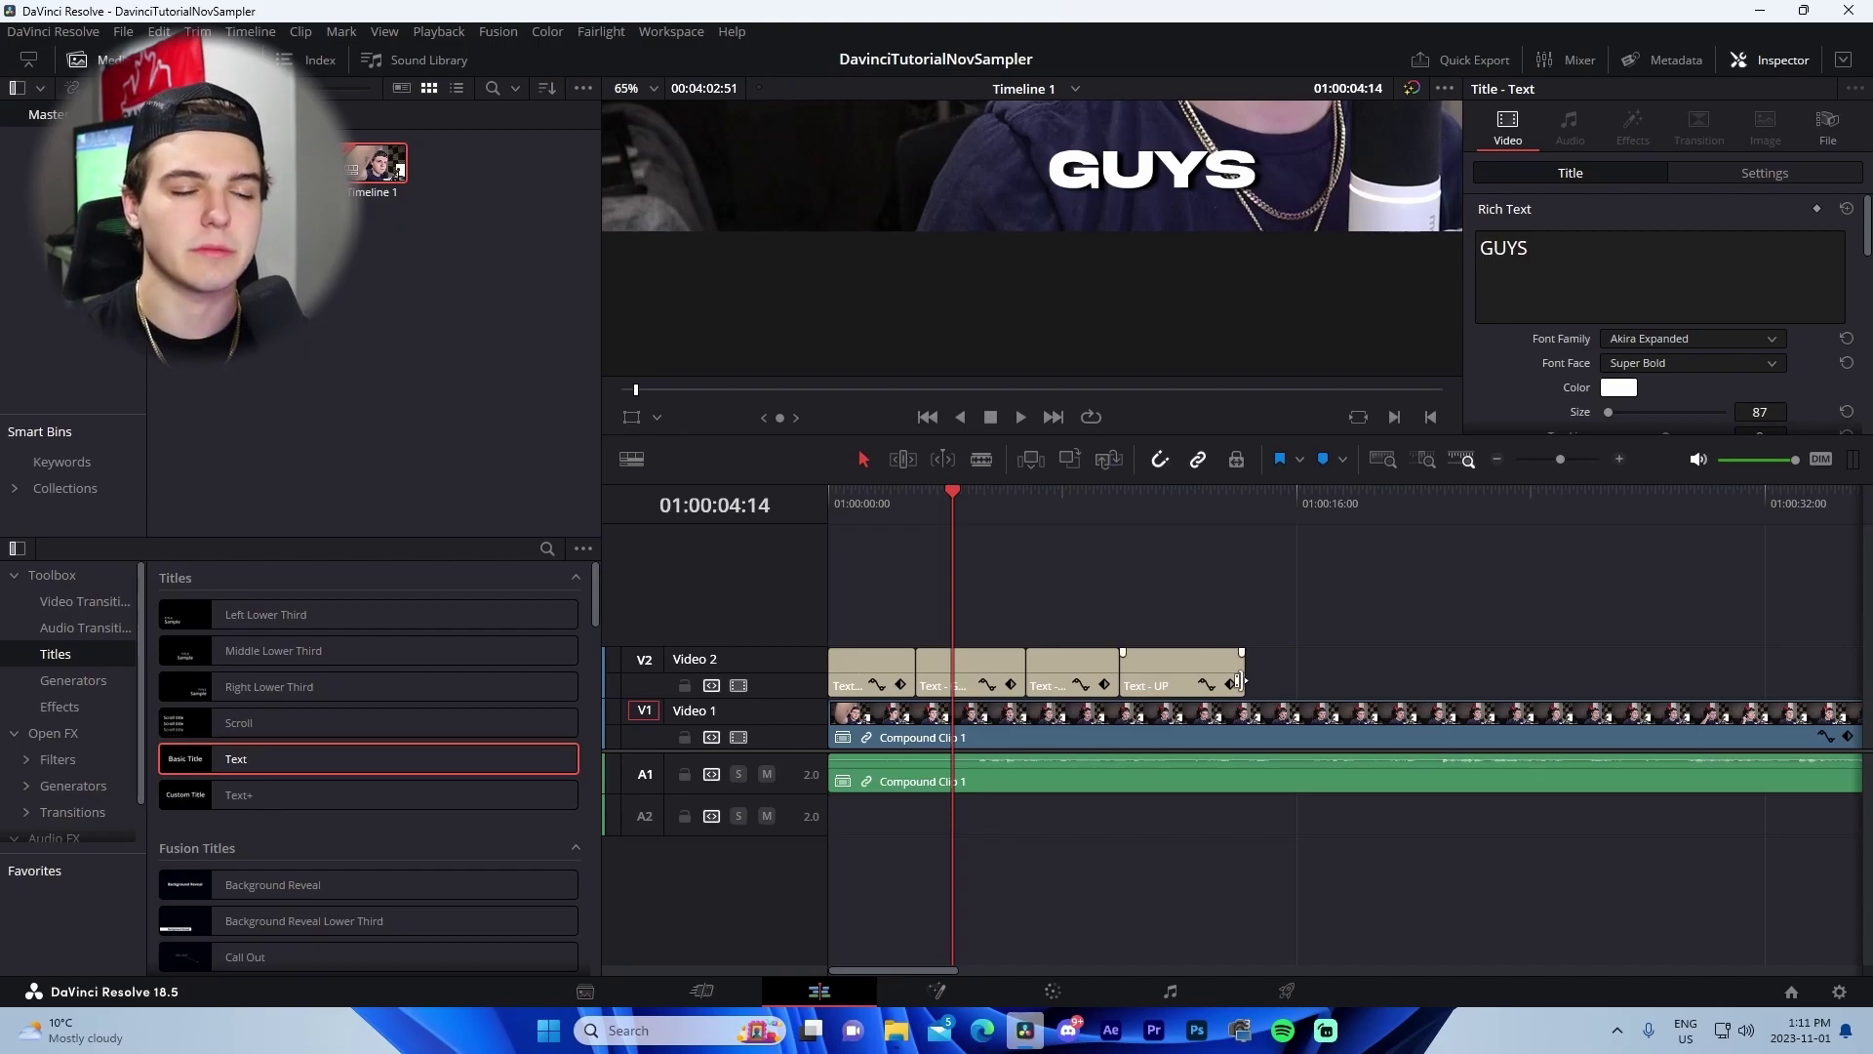
Place MVI_2225.MP4 over the latter part of the last MVI_2207.MP4 clip on Video 1 and delete the leftover piece behind it.
{"action": "left_click", "coordinate": [1499, 458]}
{"action": "scroll", "coordinate": [1278, 326], "scroll_direction": "down", "scroll_amount": 4}
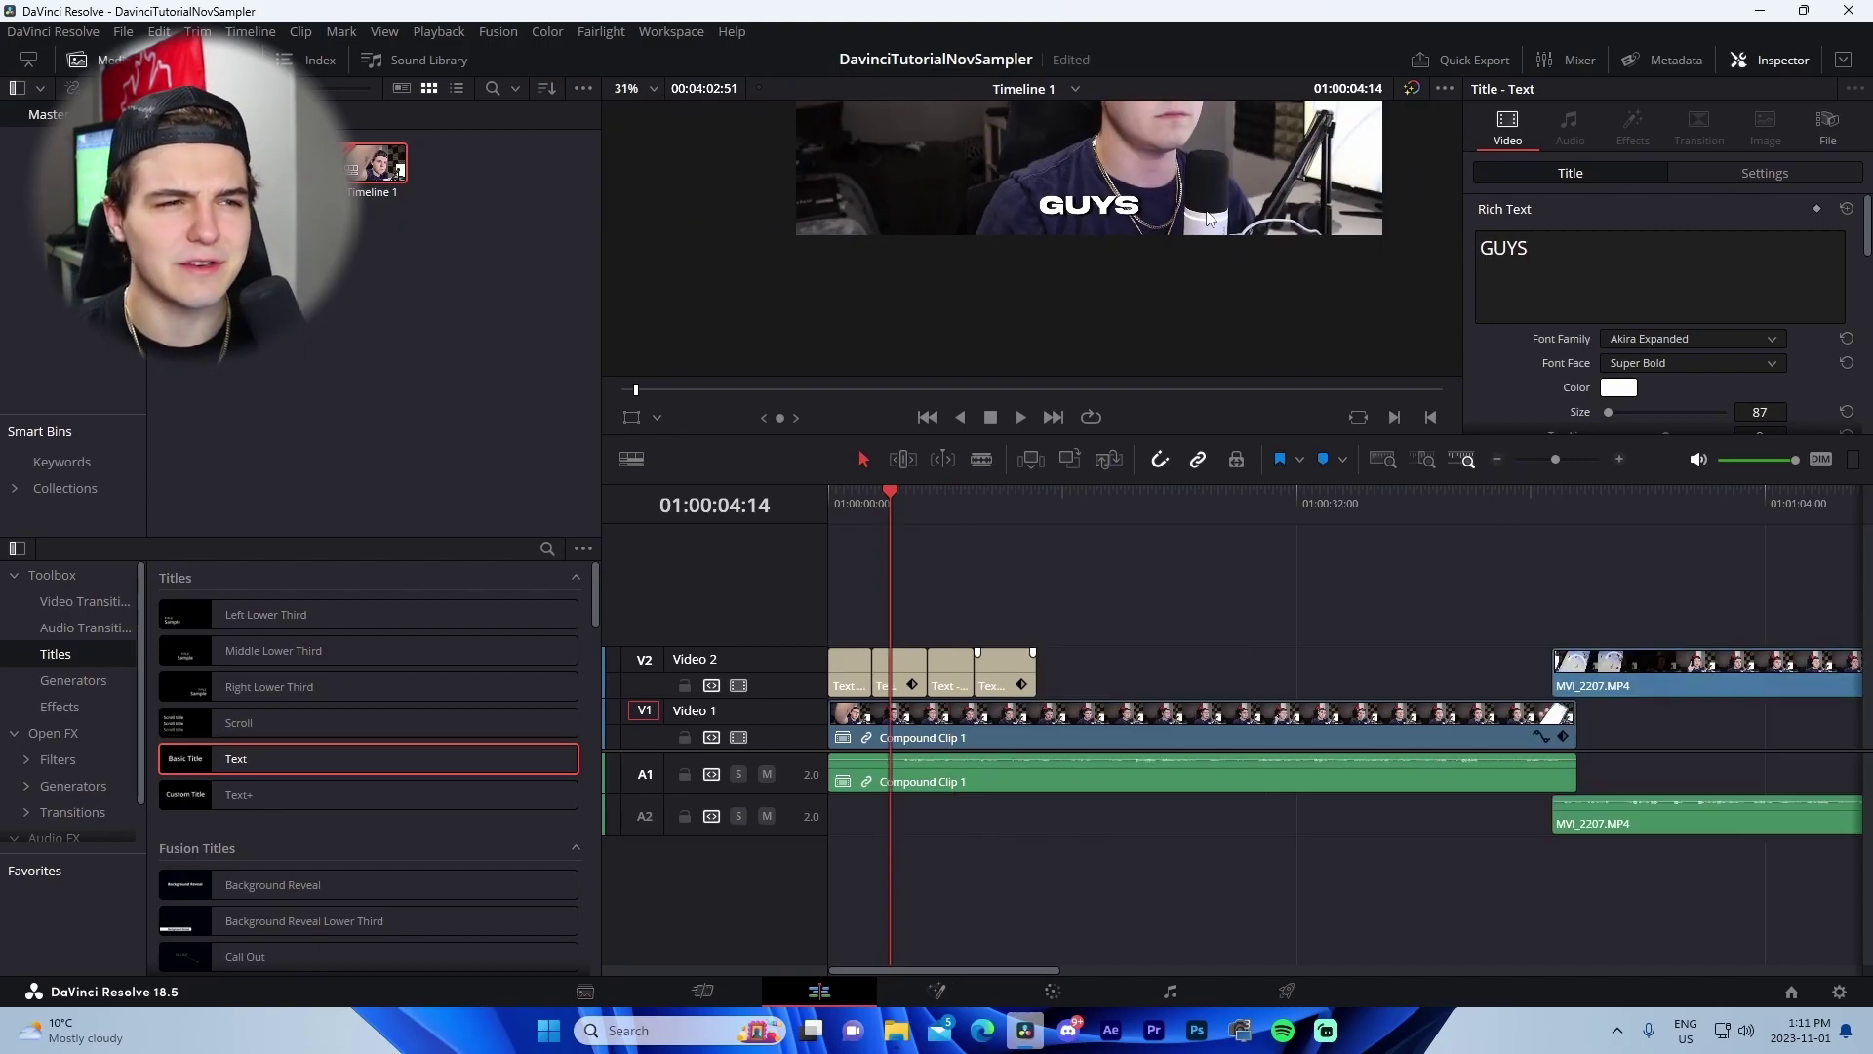
{"action": "scroll", "coordinate": [1147, 242], "scroll_direction": "up", "scroll_amount": 2}
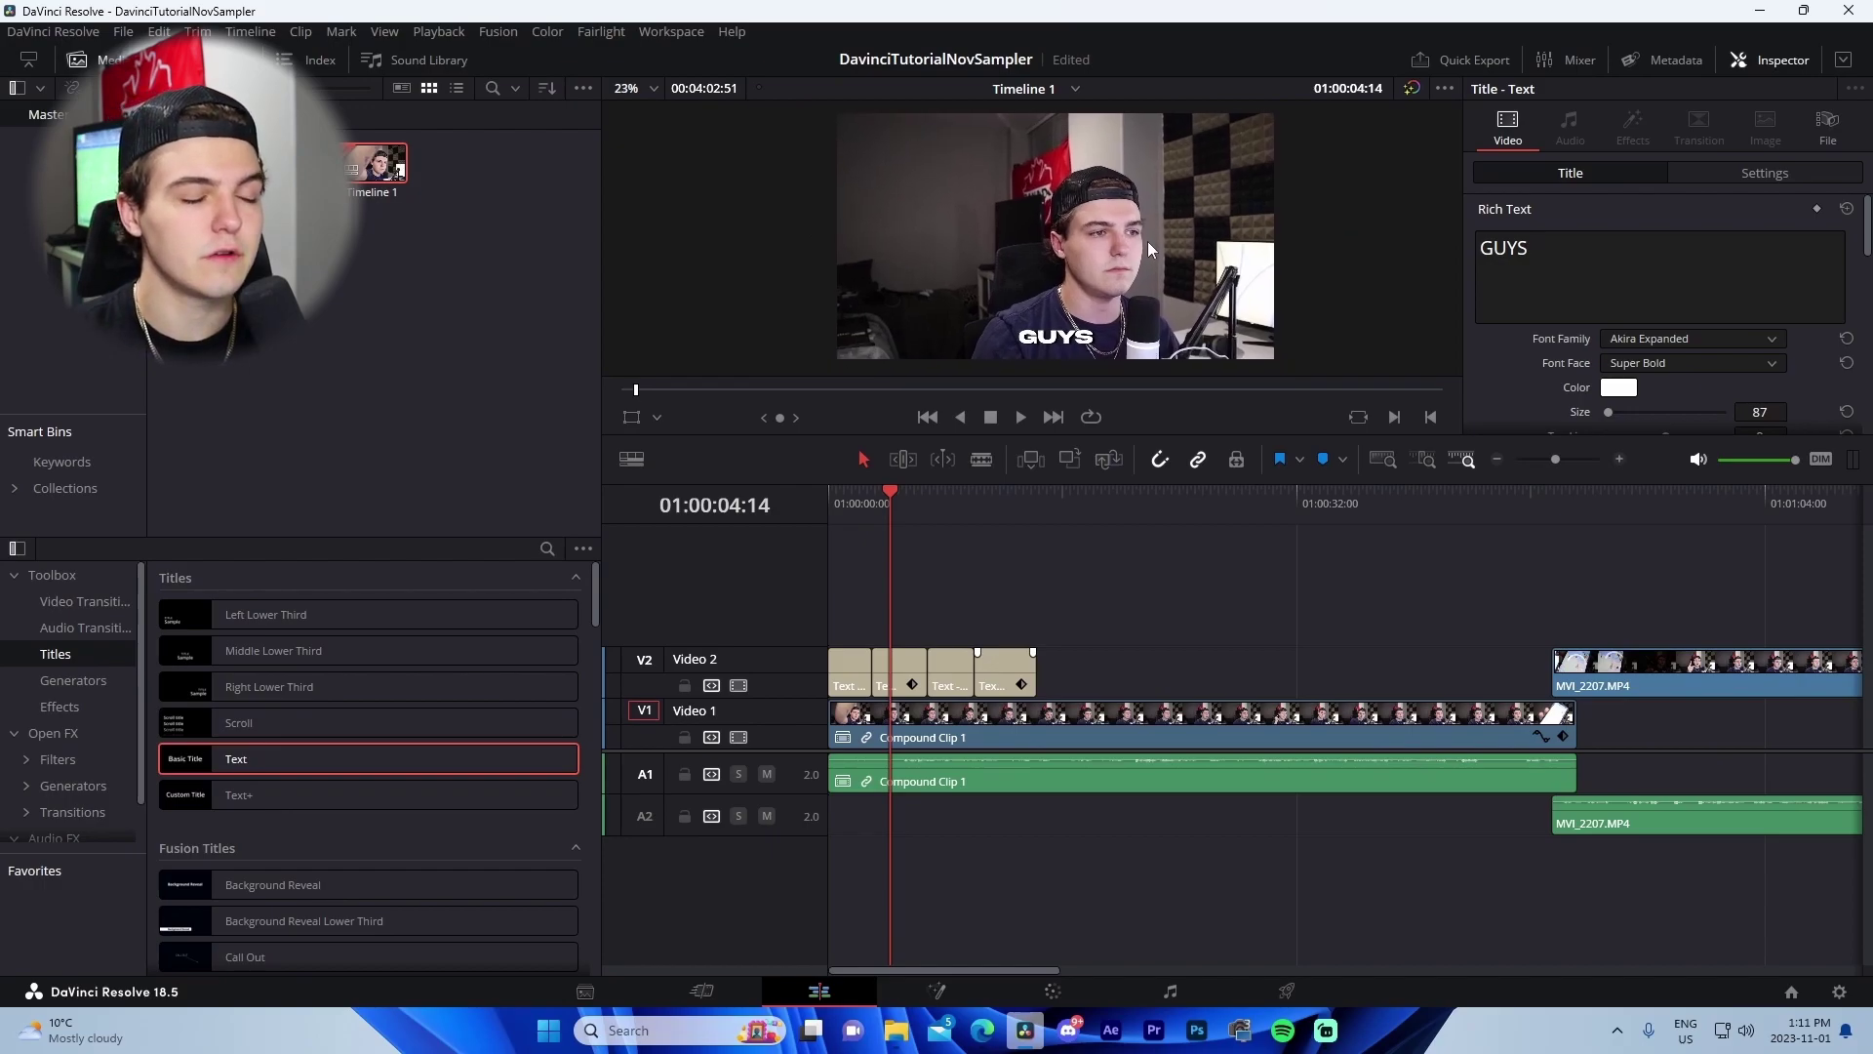
{"action": "scroll", "coordinate": [1264, 624], "scroll_direction": "down", "scroll_amount": 2}
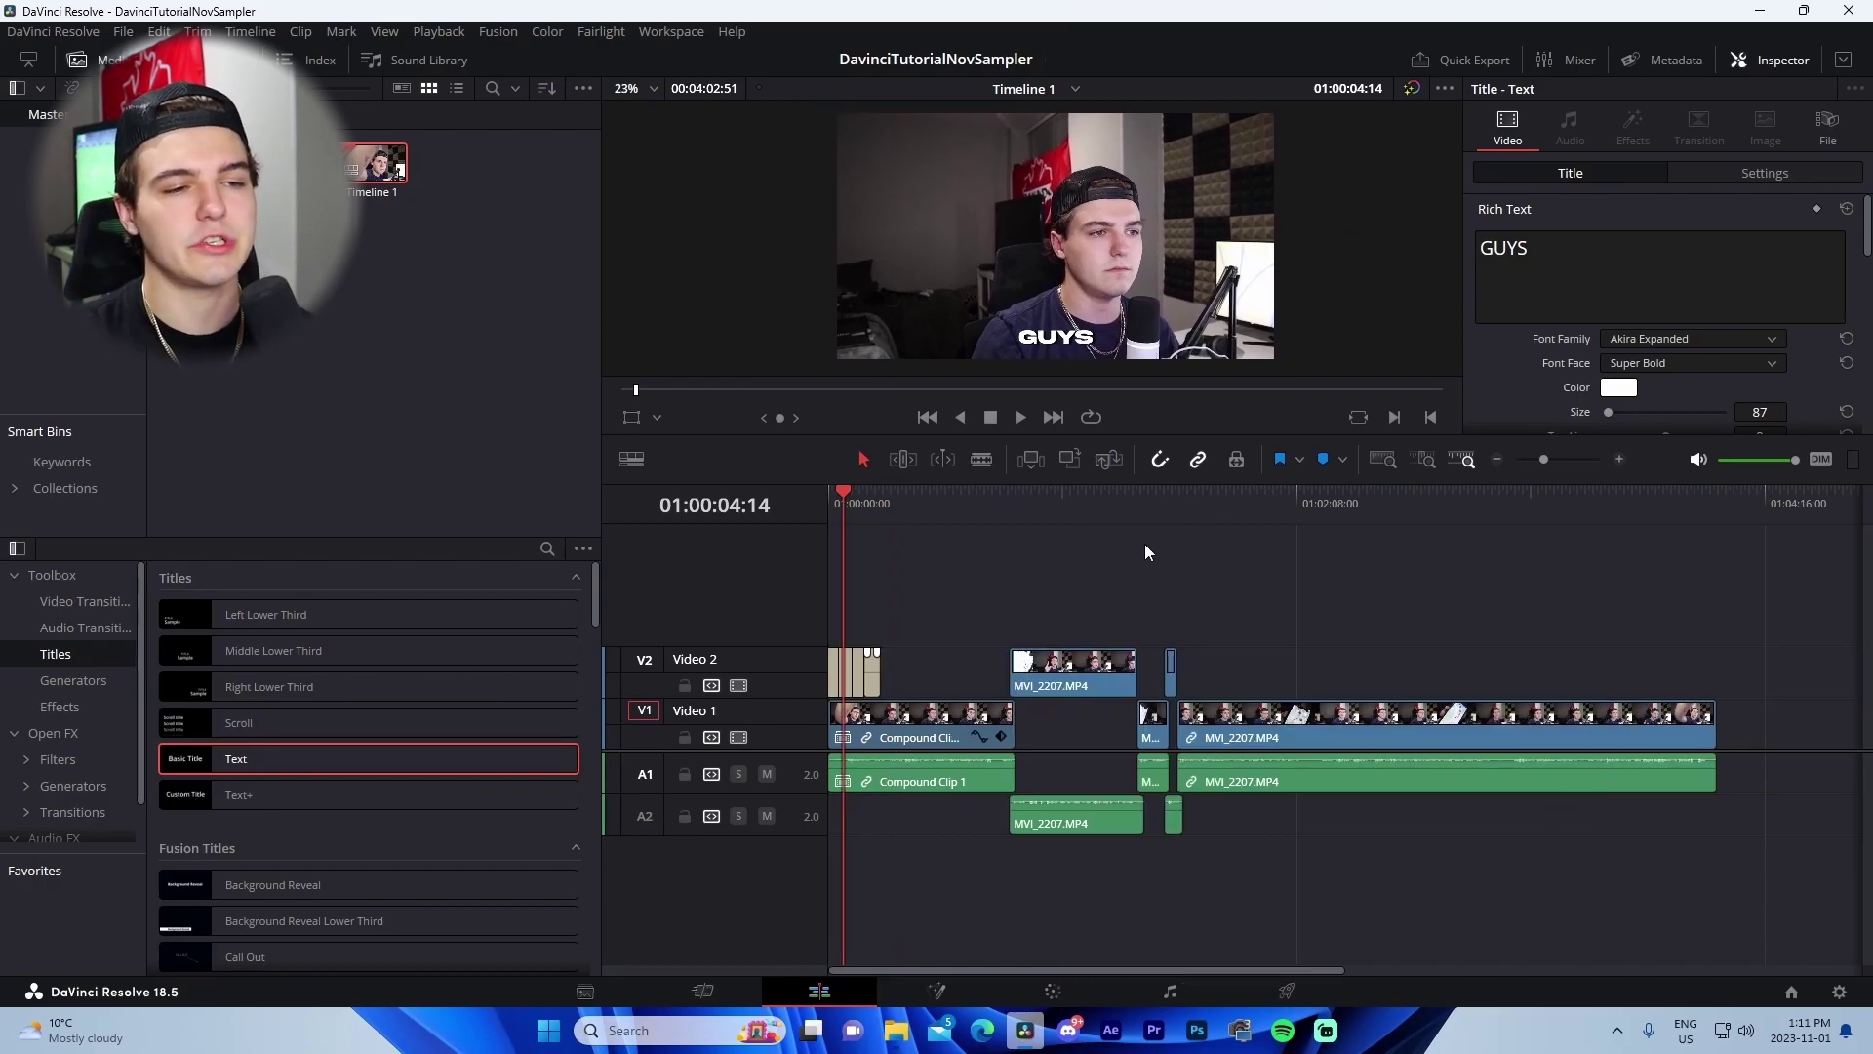
{"action": "scroll", "coordinate": [1576, 617], "scroll_direction": "right", "scroll_amount": 1}
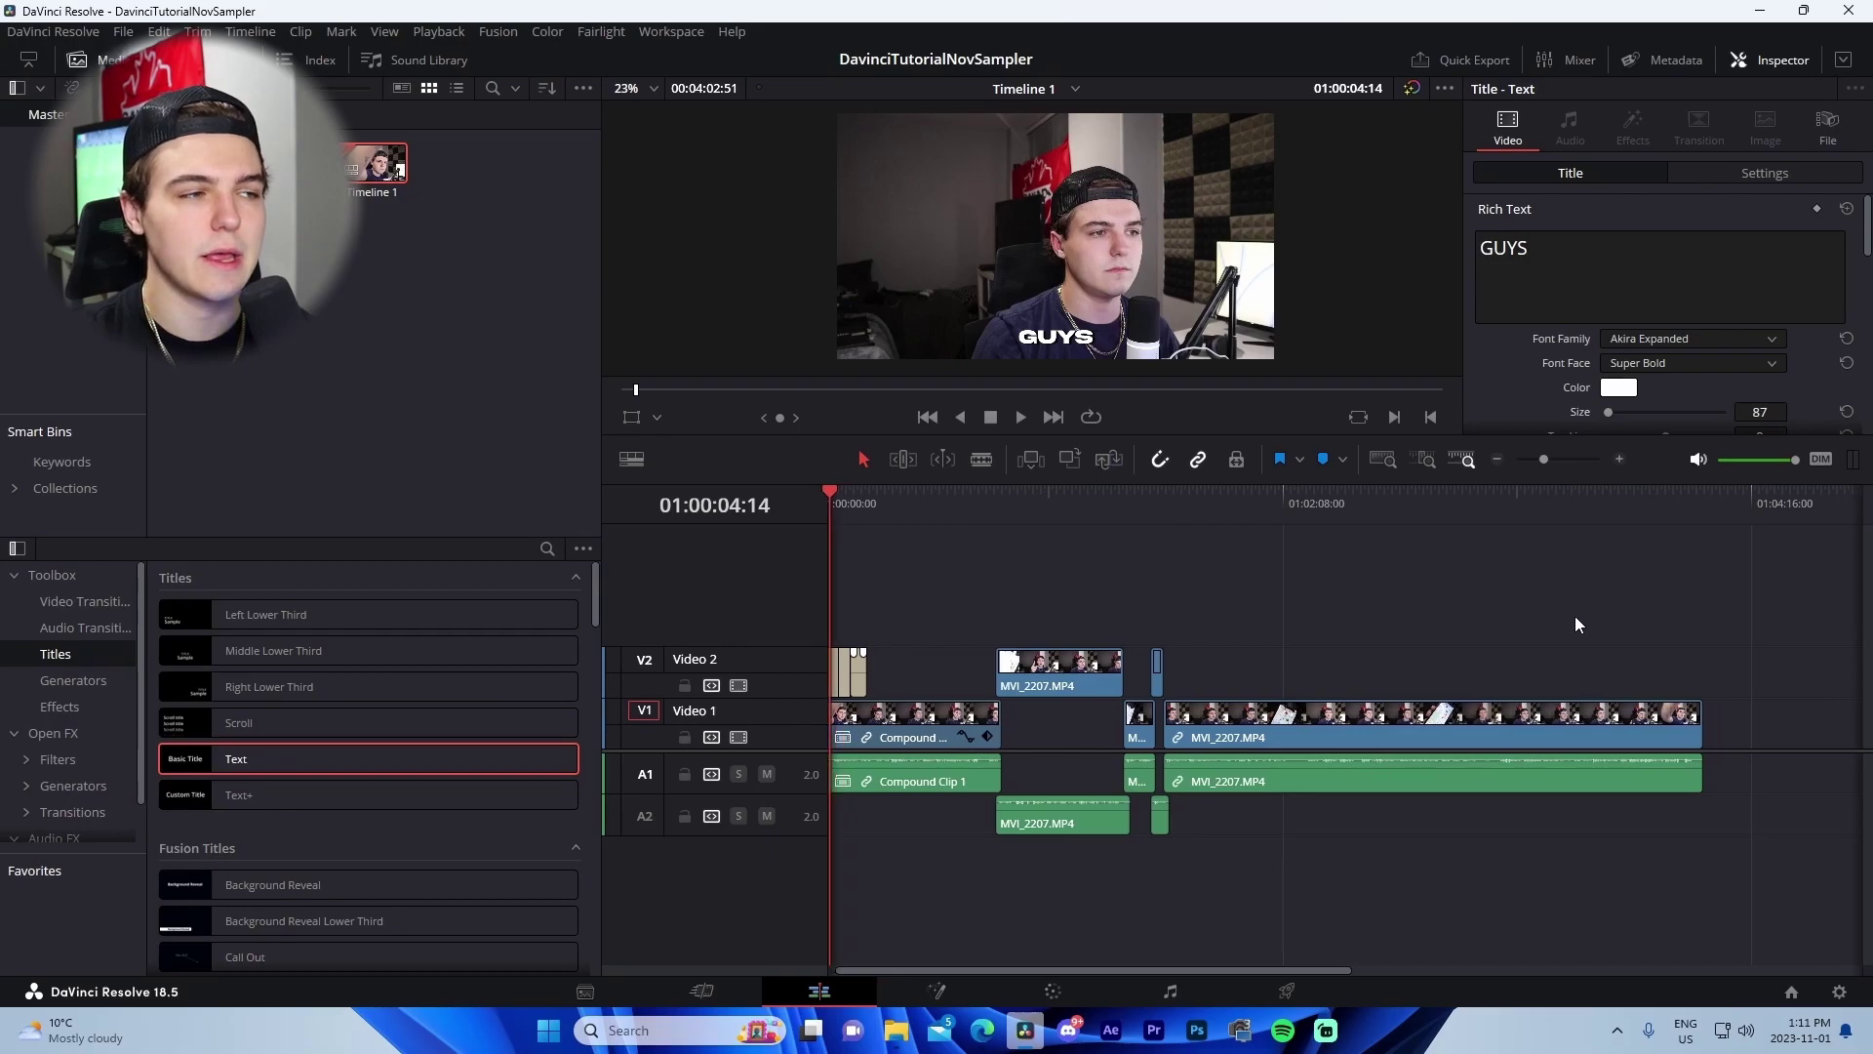
{"action": "left_click_drag", "start_coordinate": [399, 173], "coordinate": [1390, 661]}
{"action": "left_click", "coordinate": [1686, 747]}
{"action": "key", "text": "BackSpace"}
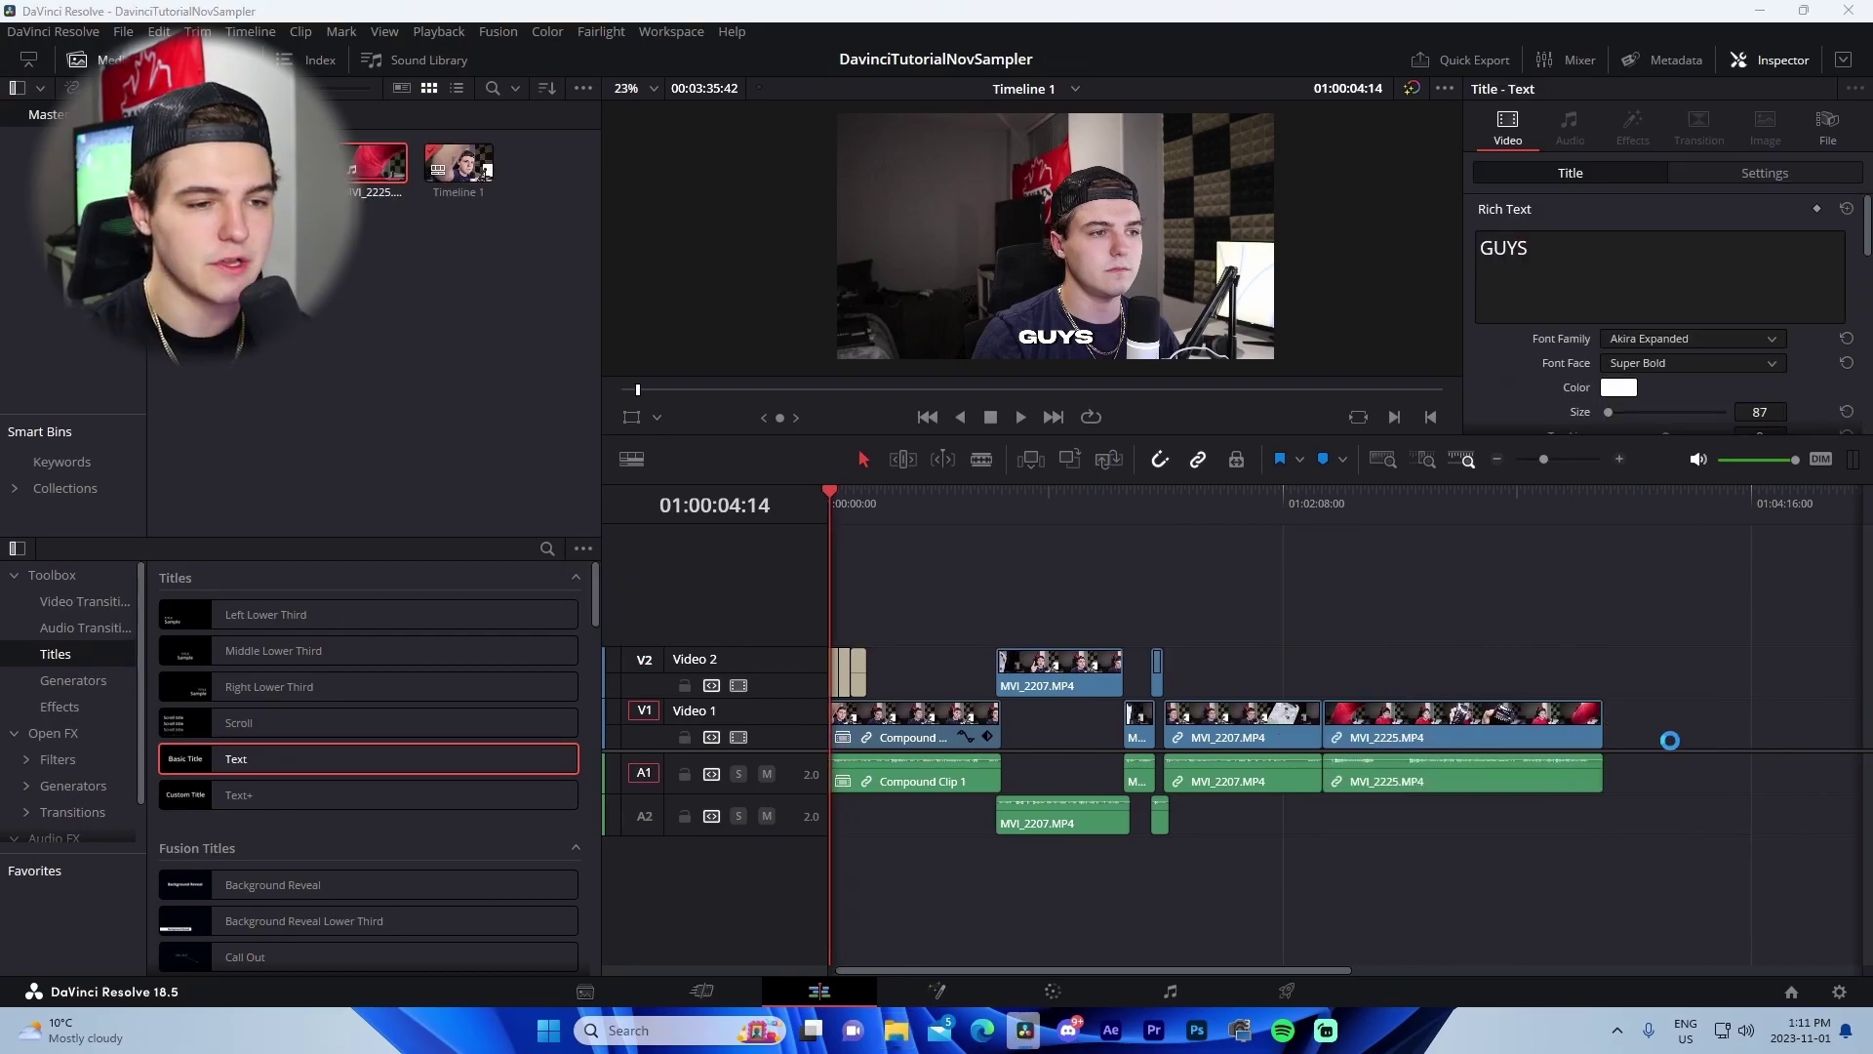
Trim about 12 seconds off the start of MVI_2225.MP4 on Video 1, keeping it attached to the preceding clip.
{"action": "left_click_drag", "start_coordinate": [1273, 523], "coordinate": [1367, 578]}
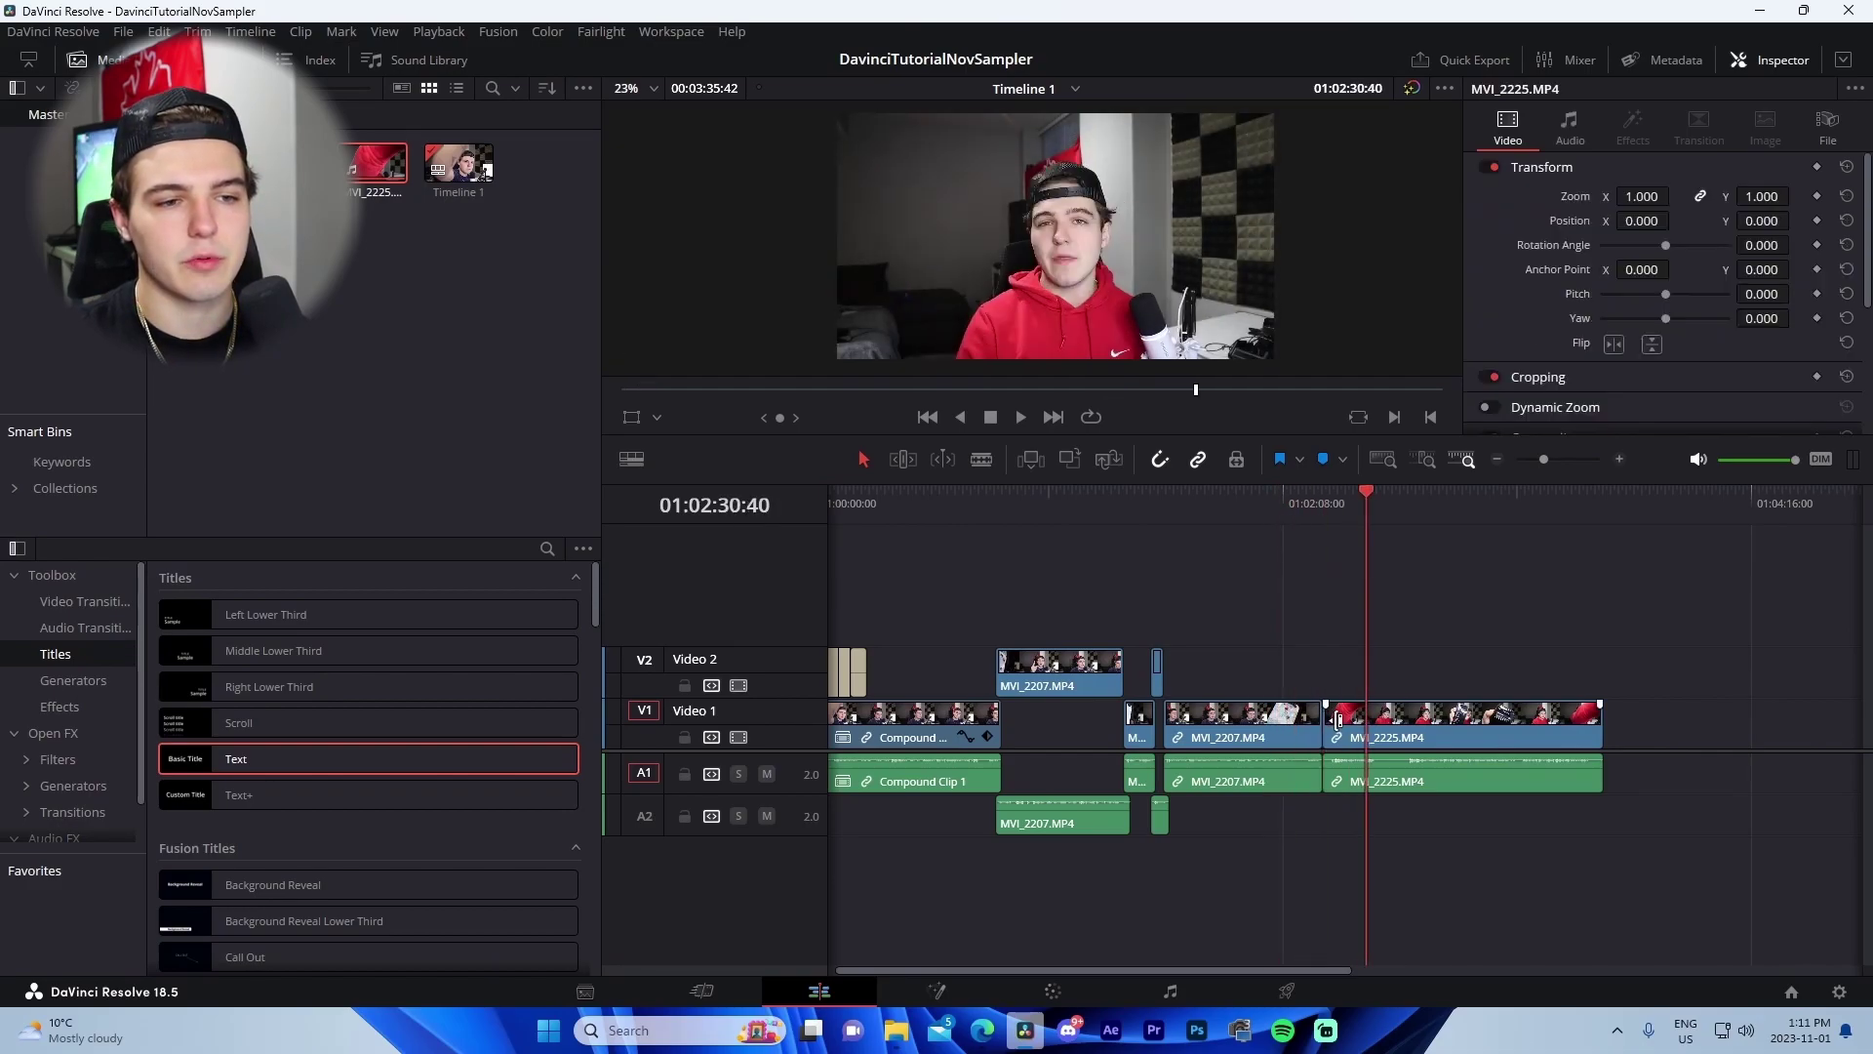
{"action": "left_click", "coordinate": [1332, 715]}
{"action": "left_click_drag", "start_coordinate": [1326, 724], "coordinate": [1362, 716]}
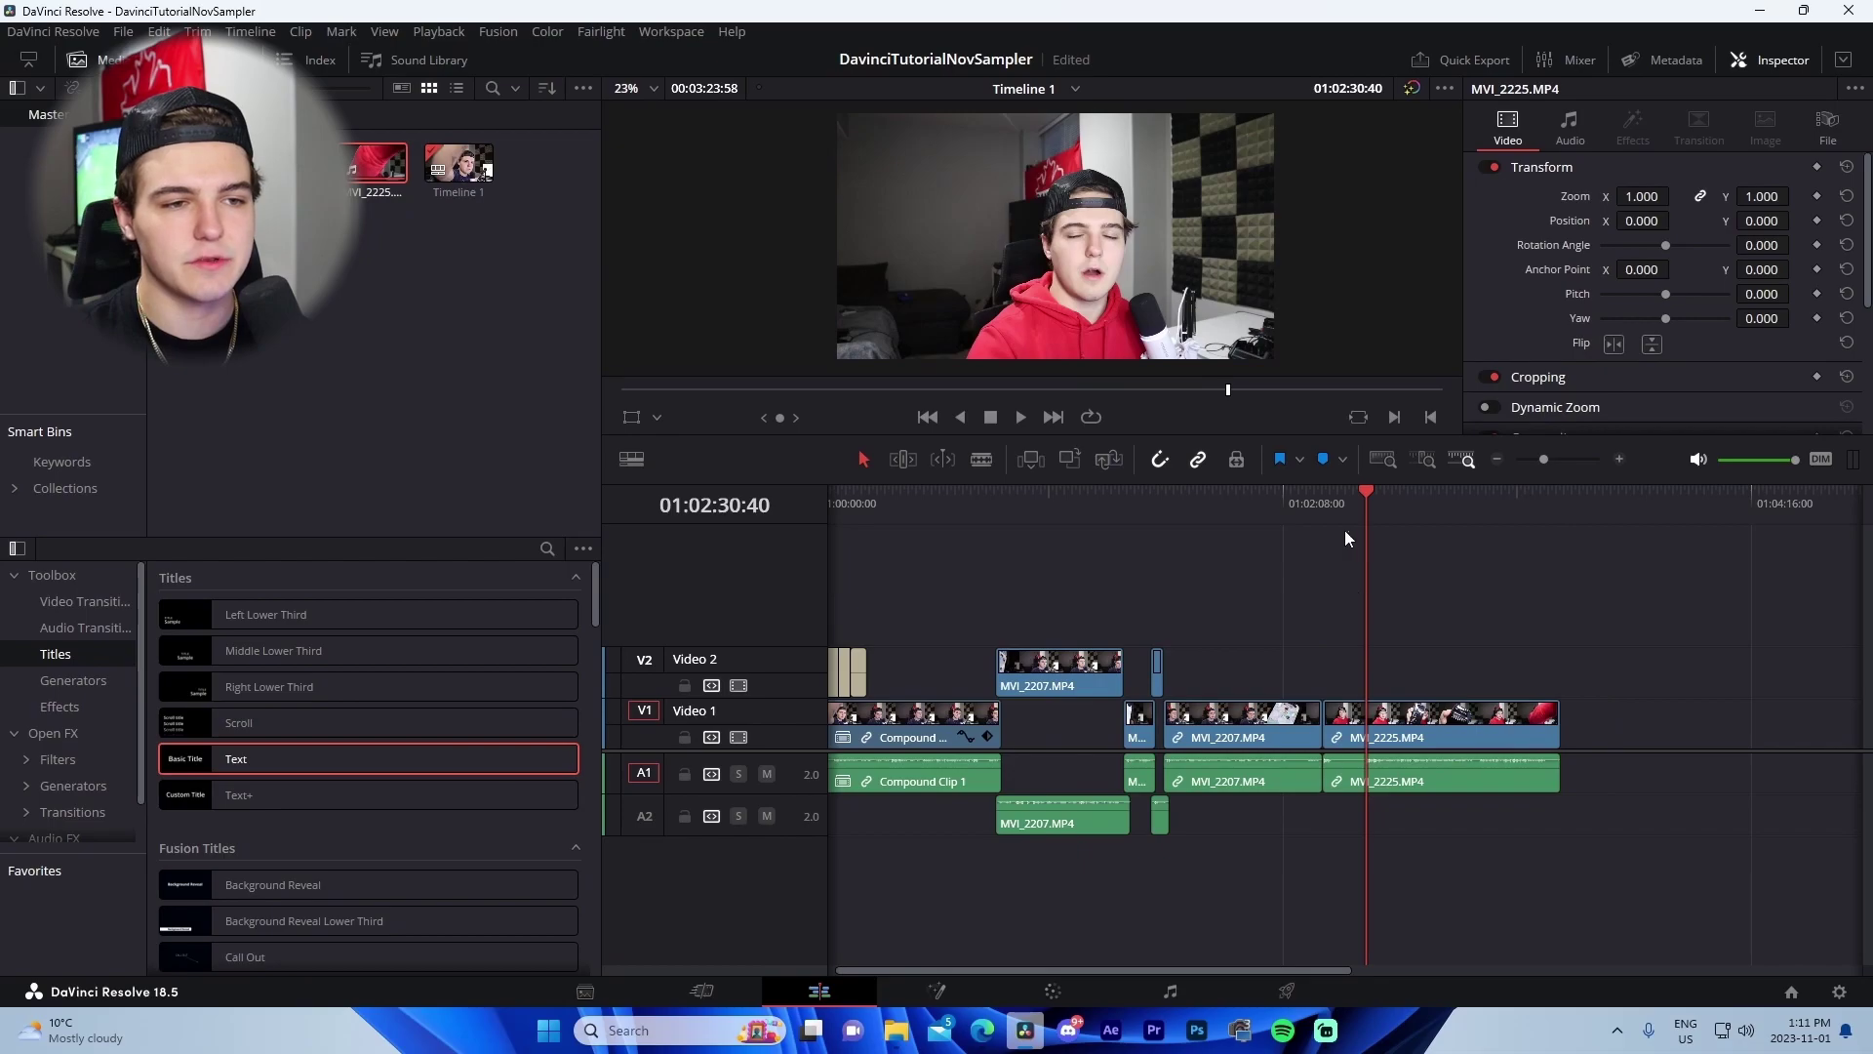
{"action": "left_click_drag", "start_coordinate": [1324, 506], "coordinate": [1341, 506]}
Shorten the MVI_2207.MP4 clip before MVI_2225.MP4 and place the playhead on the cut between them at 01:02:14:56.
{"action": "left_click", "coordinate": [1595, 459]}
{"action": "left_click_drag", "start_coordinate": [1214, 511], "coordinate": [1376, 514]}
{"action": "mouse_move", "coordinate": [1268, 717]}
{"action": "left_mouse_down"}
{"action": "mouse_move", "coordinate": [951, 717]}
{"action": "mouse_move", "coordinate": [1246, 722]}
{"action": "left_mouse_up"}
{"action": "left_click_drag", "start_coordinate": [1171, 507], "coordinate": [1395, 519]}
{"action": "left_click", "coordinate": [1619, 460]}
{"action": "left_click", "coordinate": [1623, 455]}
{"action": "left_click", "coordinate": [1338, 527]}
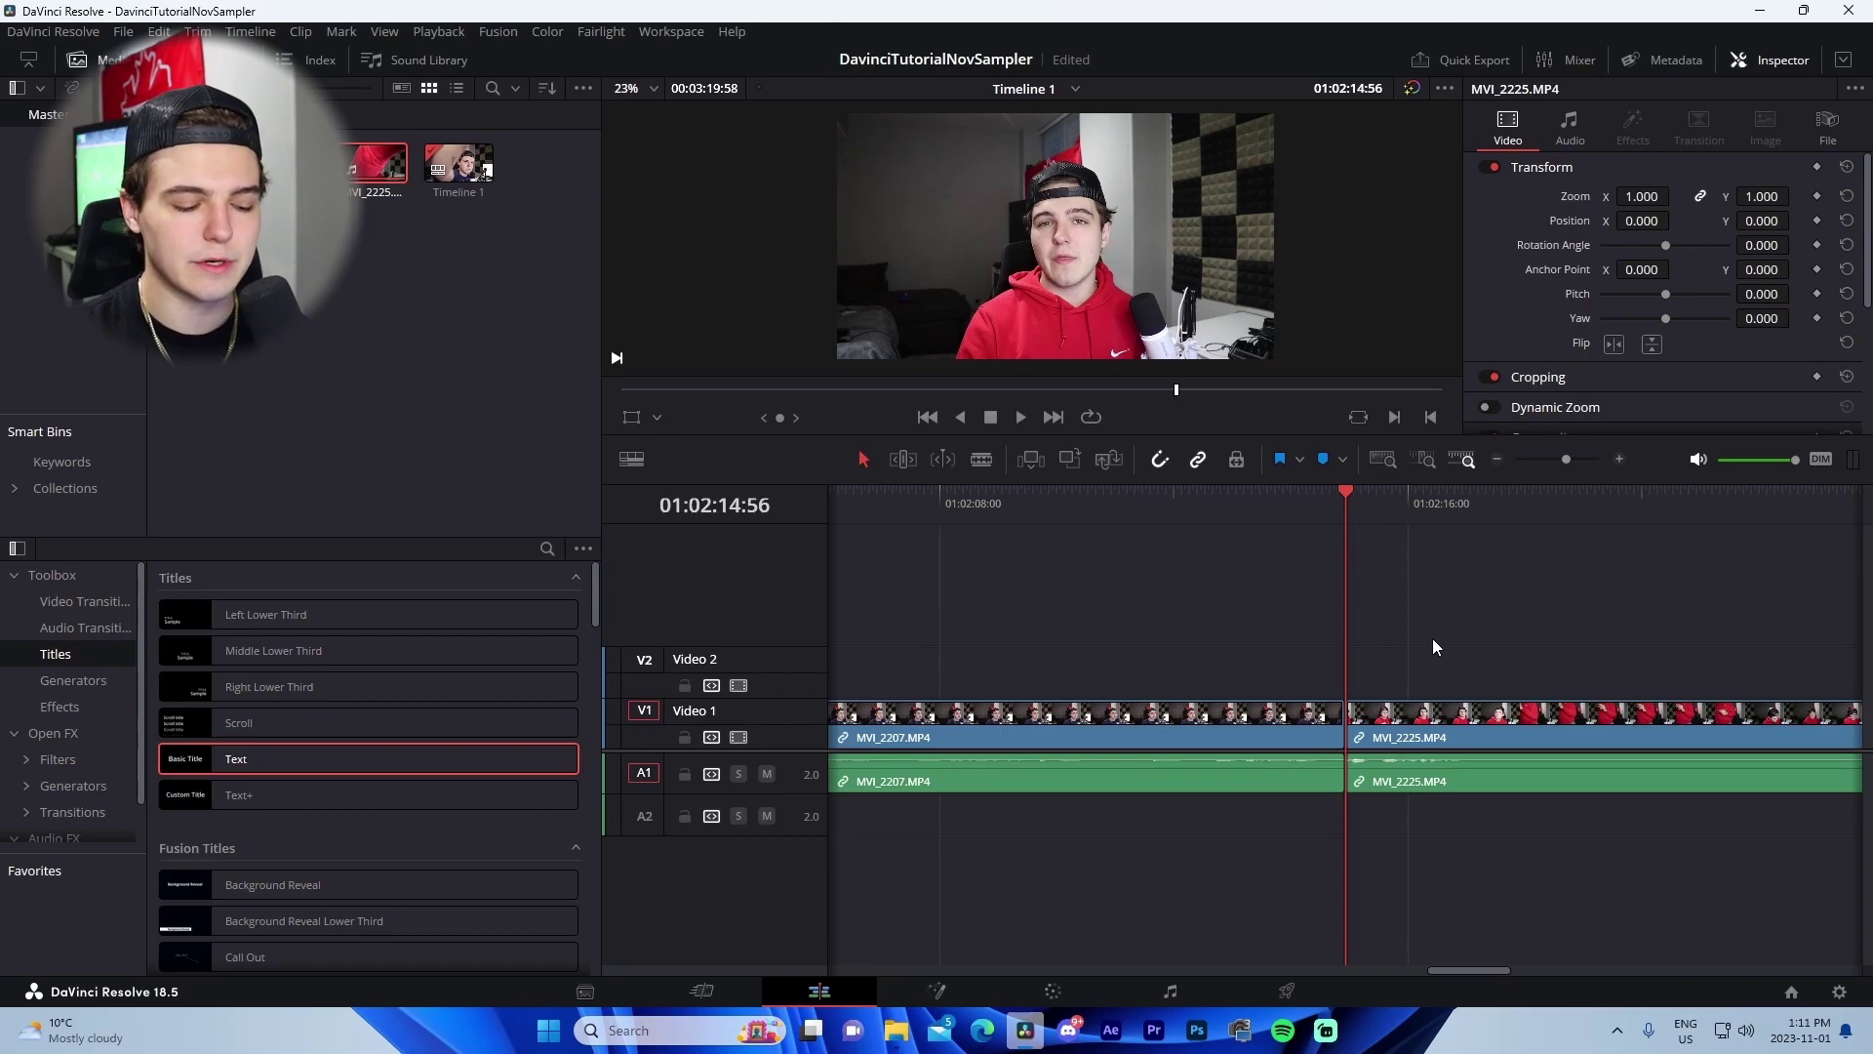
Add a marker at the cut and move the last MVI_2207.MP4 and MVI_2225.MP4 clips earlier to close the gap before them.
{"action": "key", "text": "m"}
{"action": "left_click", "coordinate": [1500, 459]}
{"action": "left_click", "coordinate": [1501, 458]}
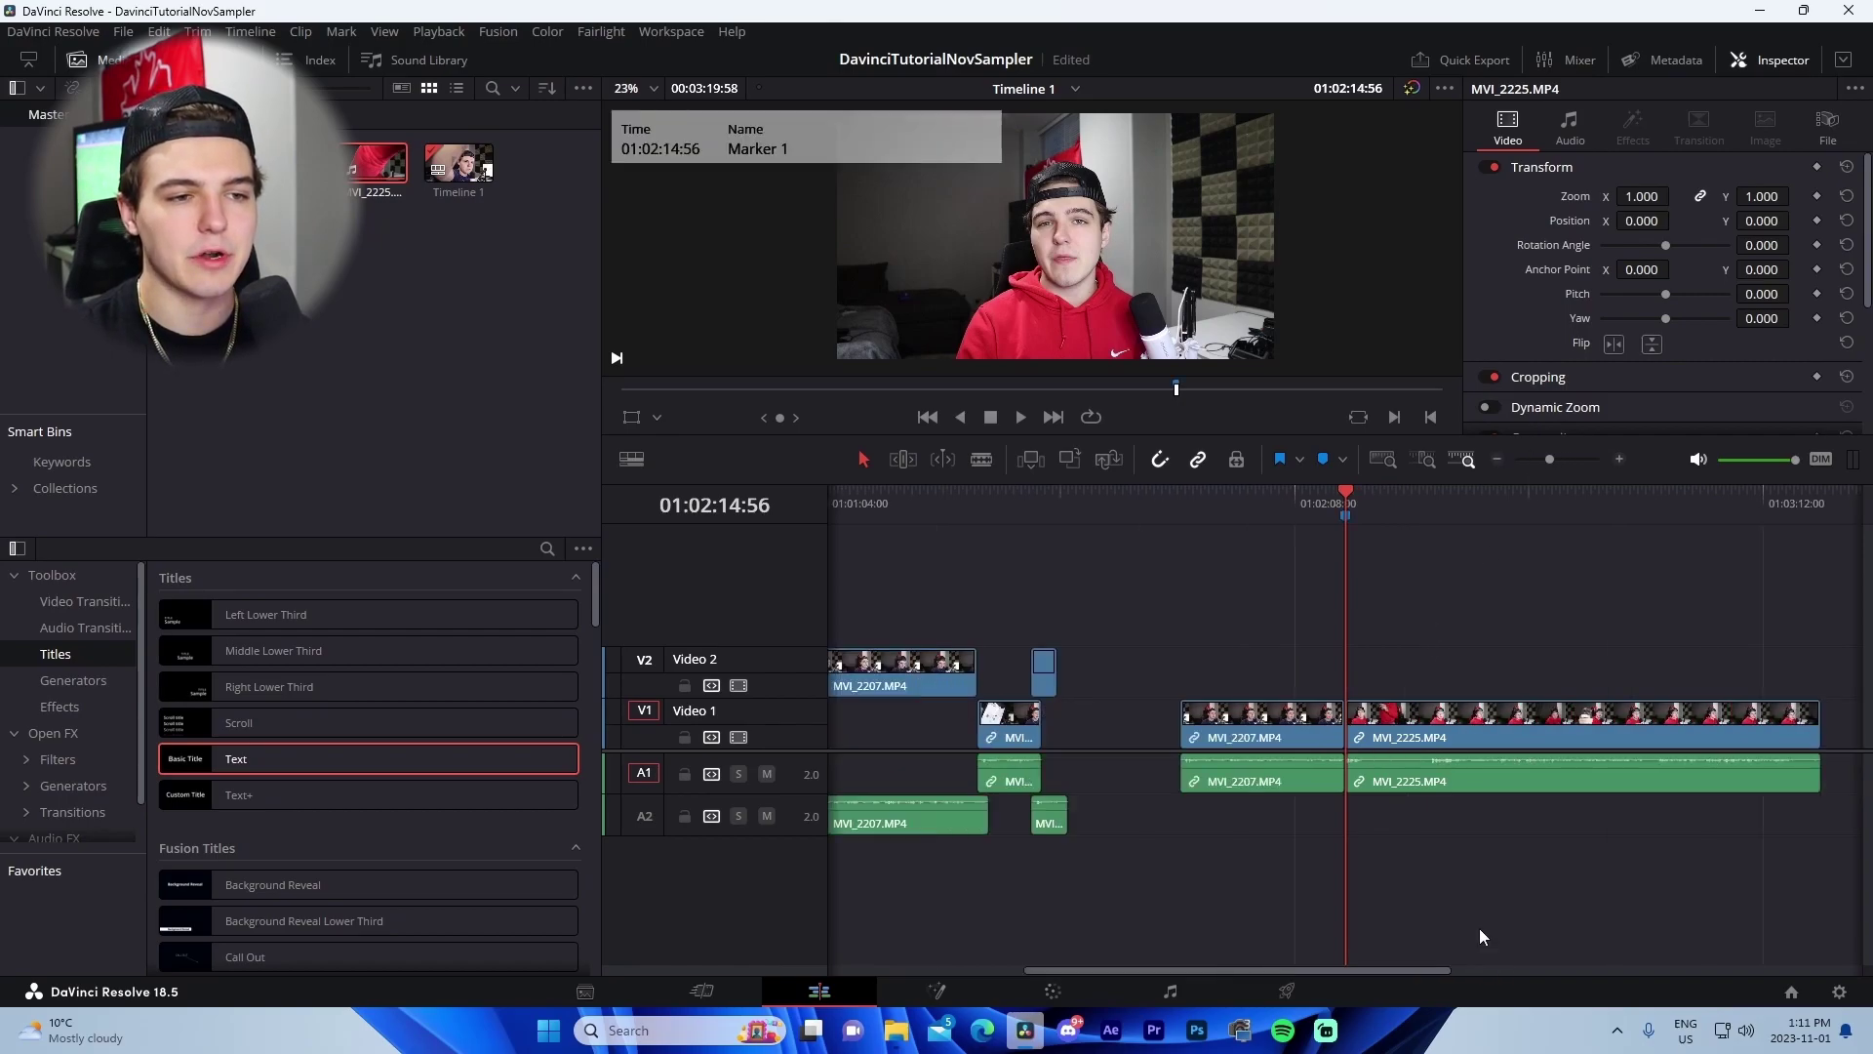
{"action": "left_click_drag", "start_coordinate": [1479, 928], "coordinate": [1255, 720]}
{"action": "left_click_drag", "start_coordinate": [1253, 720], "coordinate": [1128, 724]}
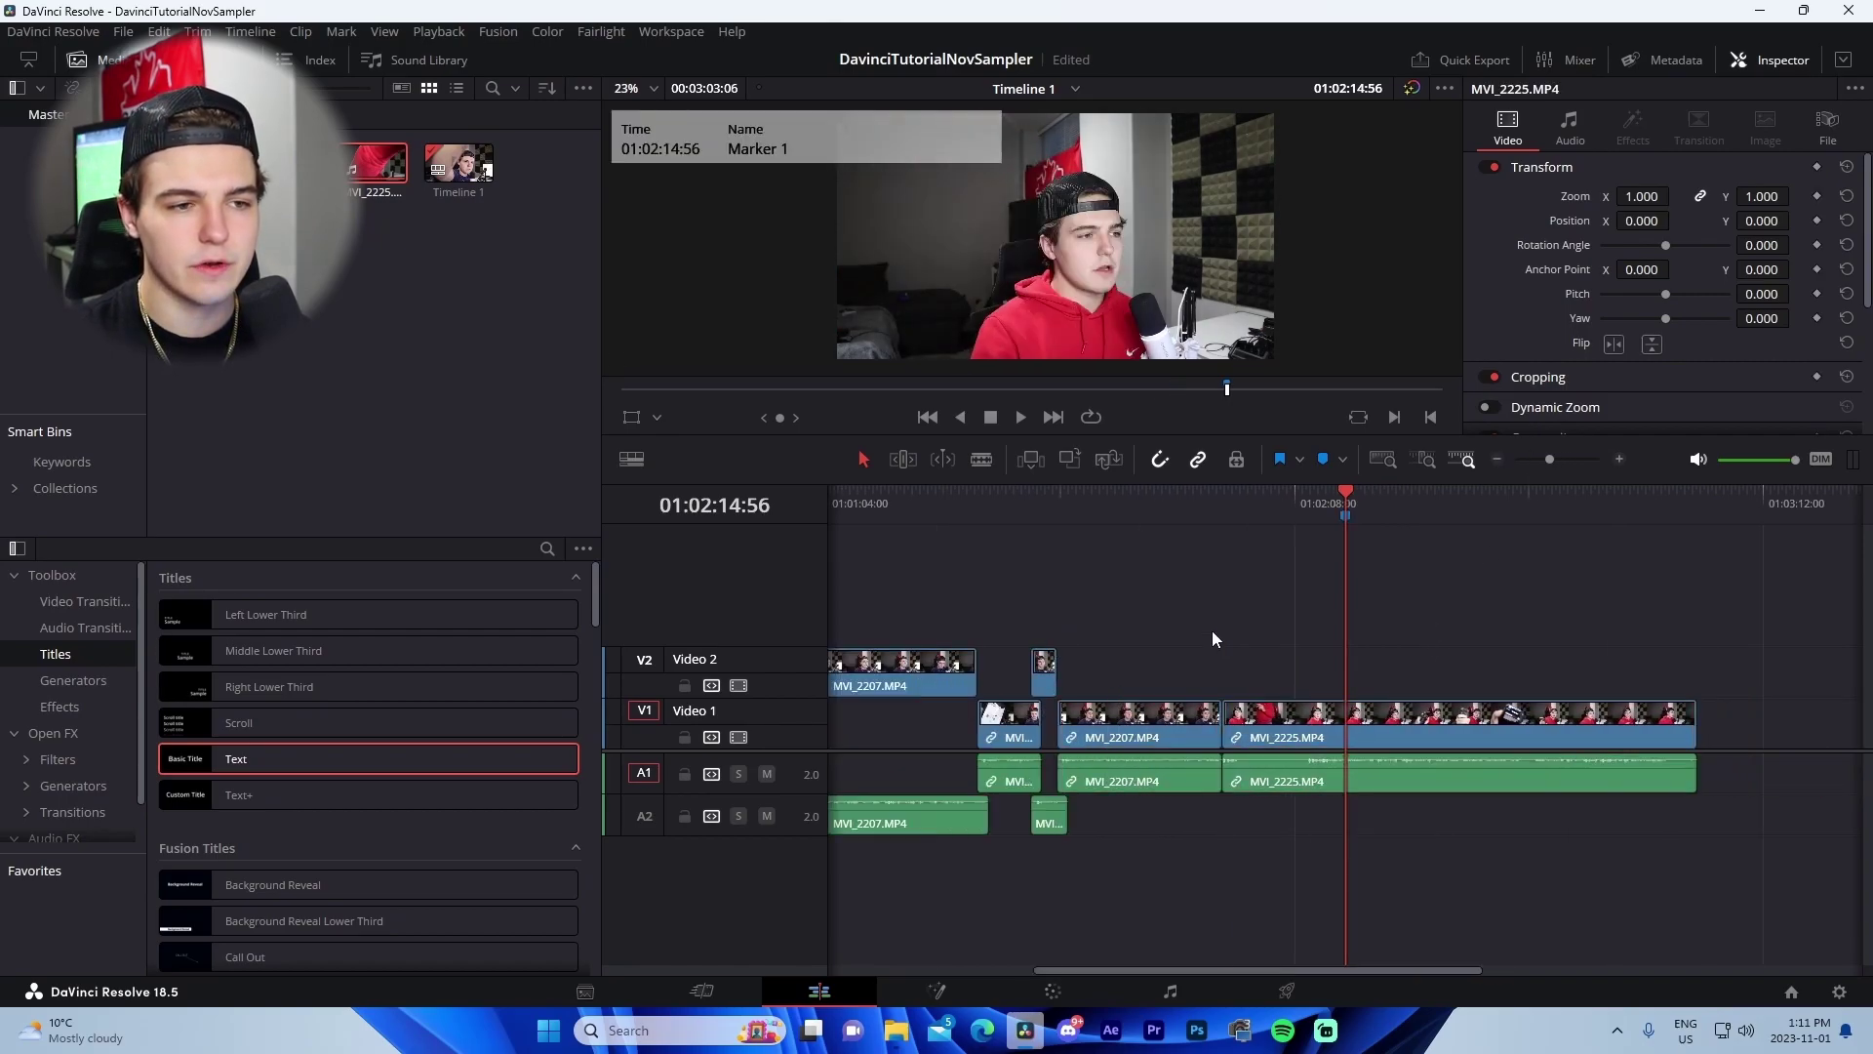
Try a Cross Dissolve on the cut between MVI_2207.MP4 and MVI_2225.MP4, play it back, and delete it.
{"action": "left_click", "coordinate": [1243, 524]}
{"action": "left_click", "coordinate": [1616, 460]}
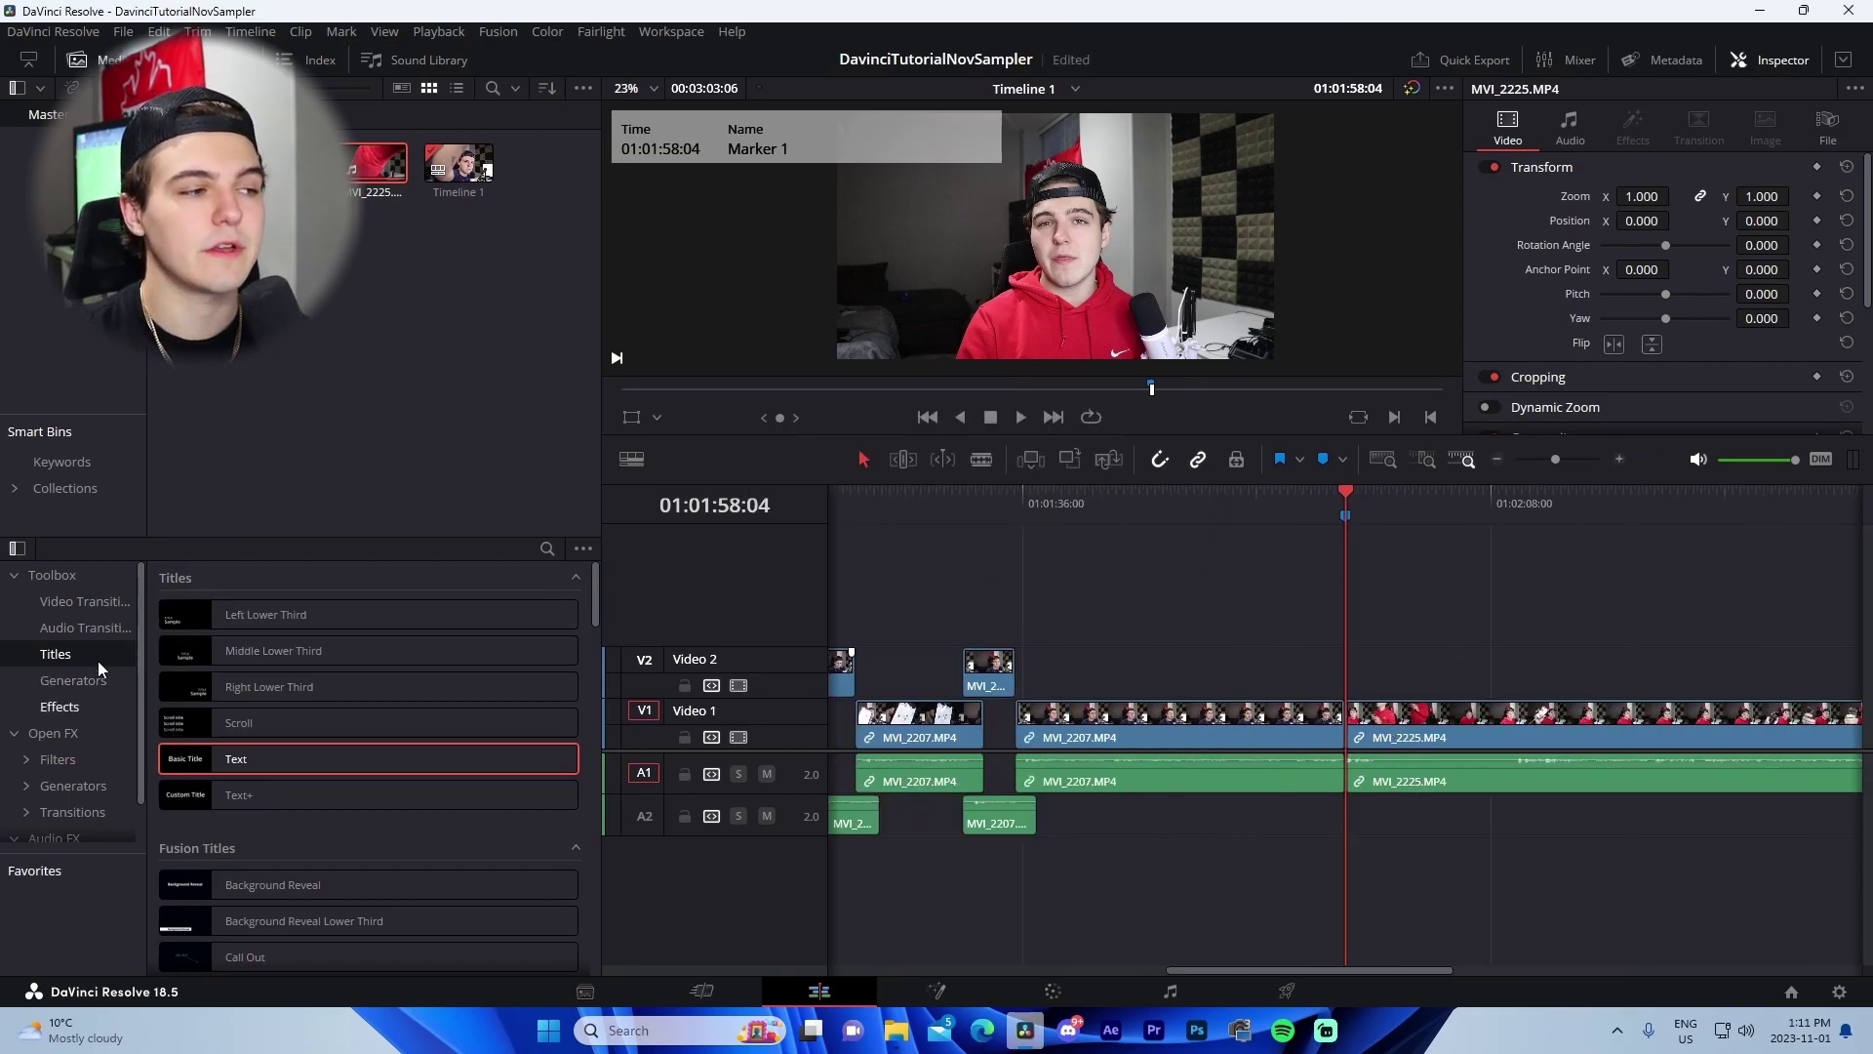
{"action": "left_click", "coordinate": [84, 602]}
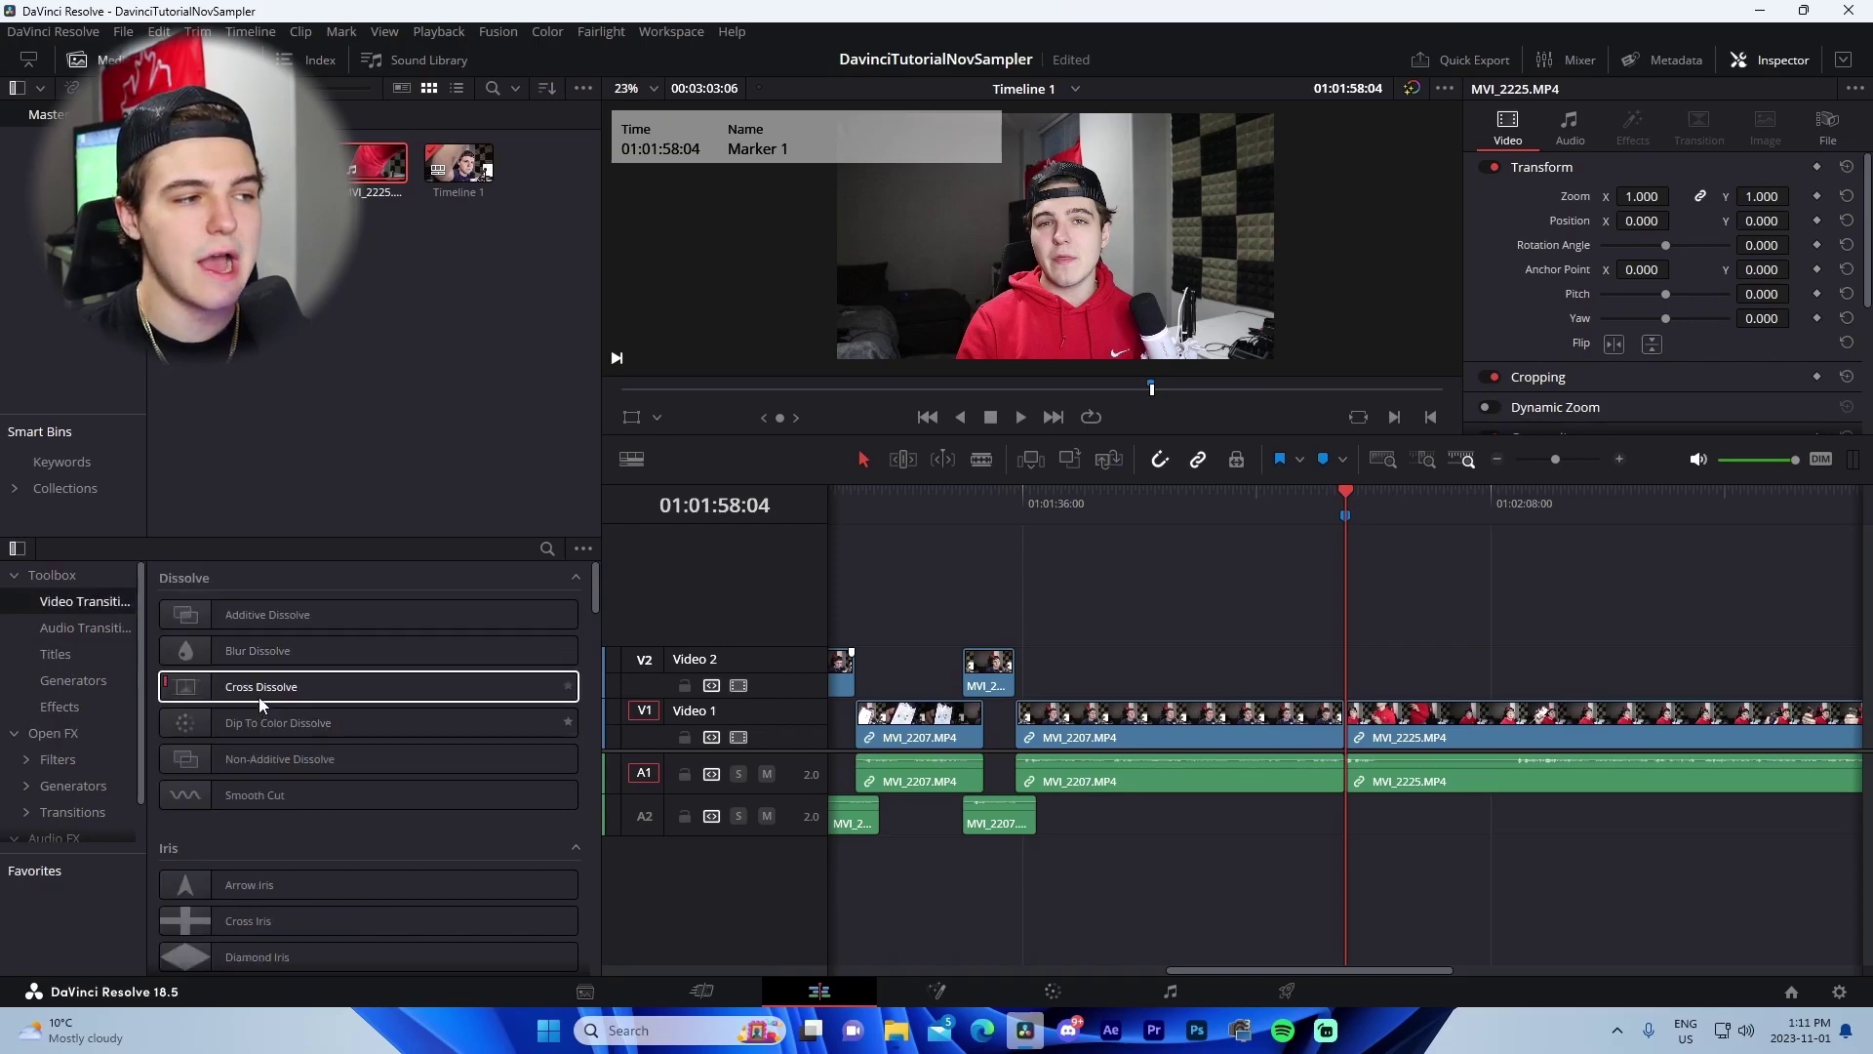
{"action": "left_click_drag", "start_coordinate": [260, 686], "coordinate": [1345, 734]}
{"action": "left_click_drag", "start_coordinate": [1555, 459], "coordinate": [1566, 459]}
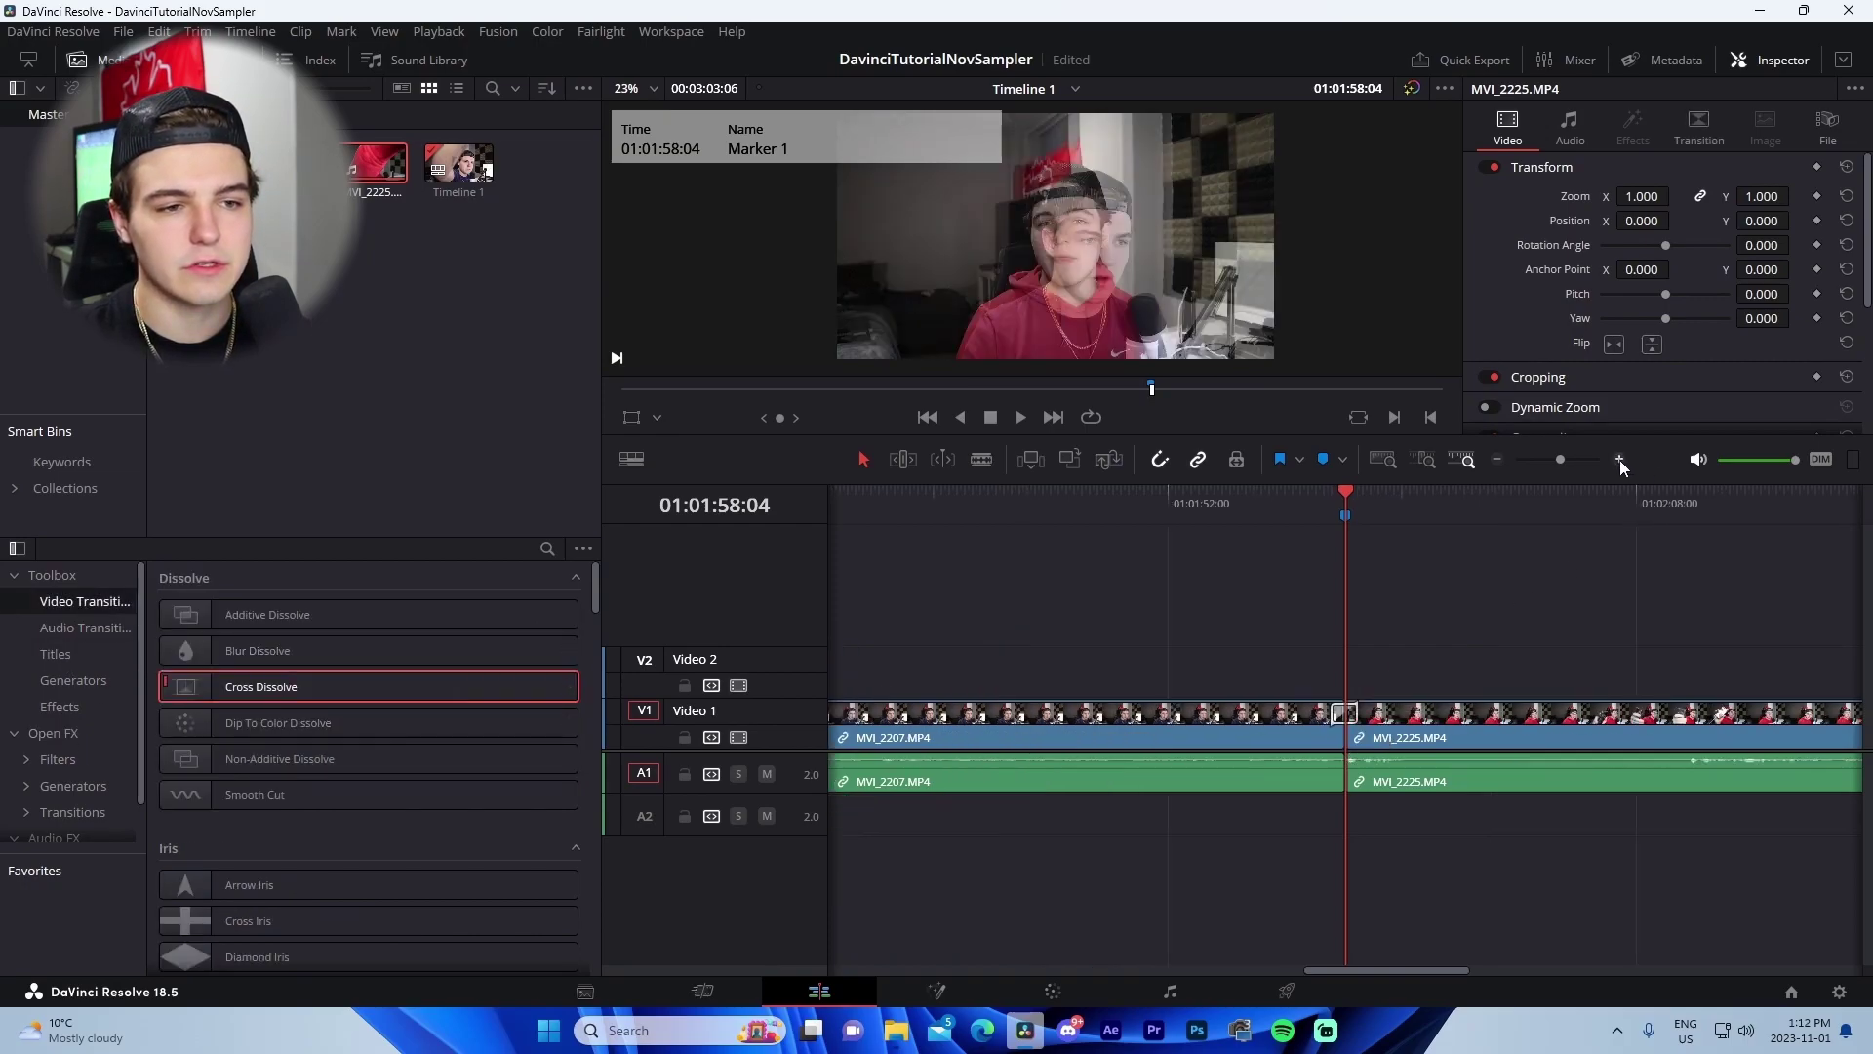
{"action": "key", "text": "space"}
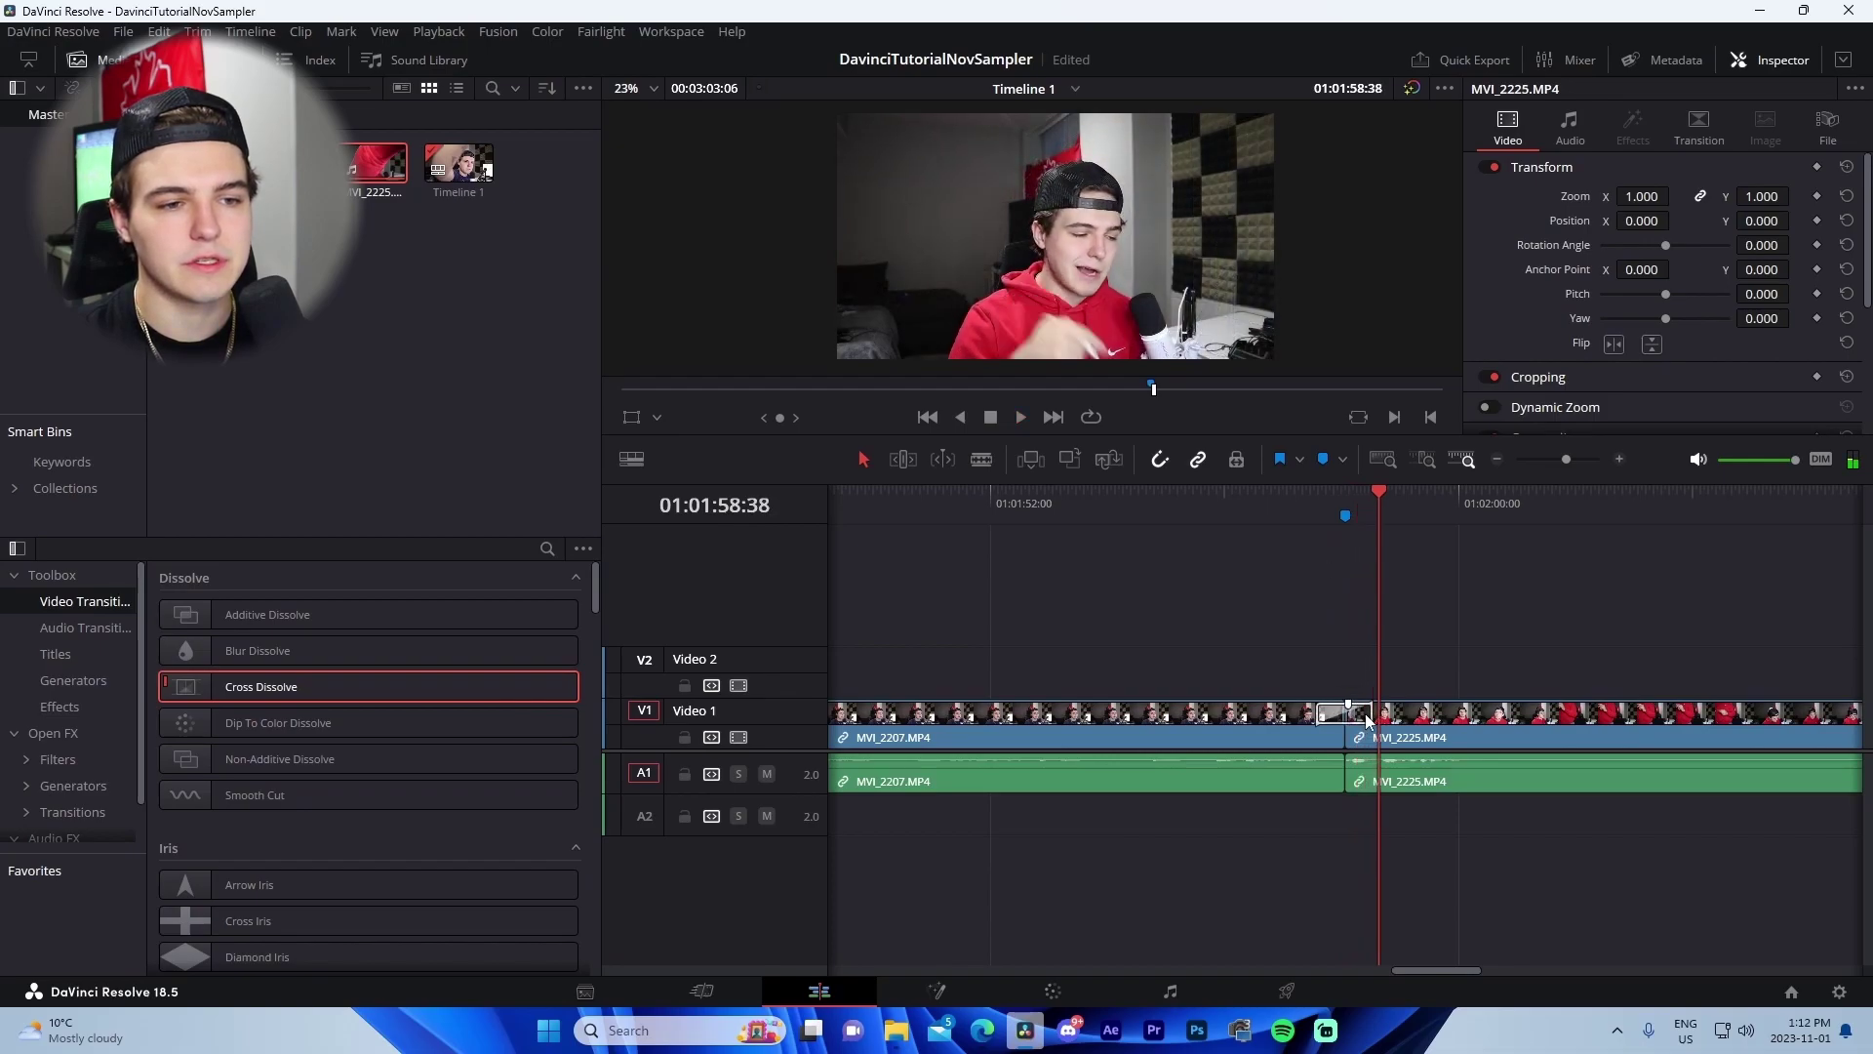
{"action": "left_click", "coordinate": [1367, 721]}
{"action": "key", "text": "Delete"}
Try a Non-Additive Dissolve on the same cut and preview the Zoom In and Out transition.
{"action": "left_click_drag", "start_coordinate": [280, 758], "coordinate": [305, 703]}
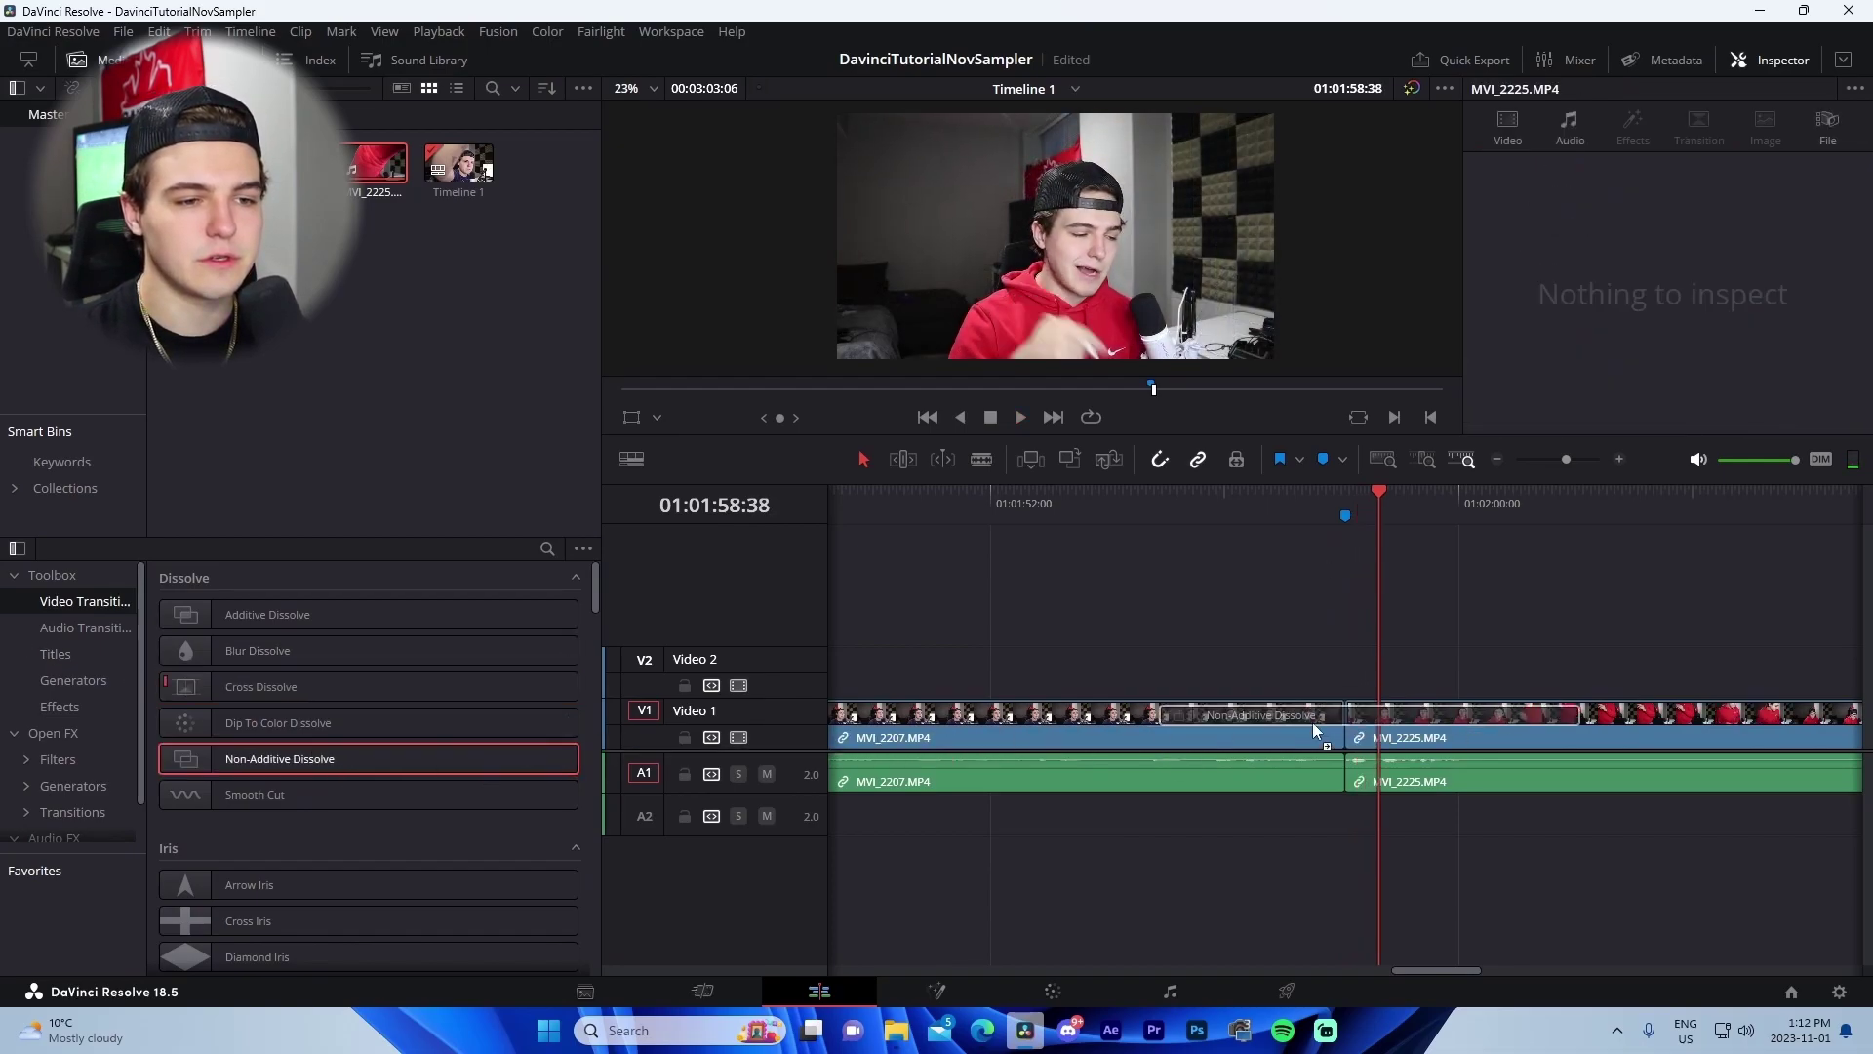
{"action": "scroll", "coordinate": [285, 771], "scroll_direction": "down", "scroll_amount": 10}
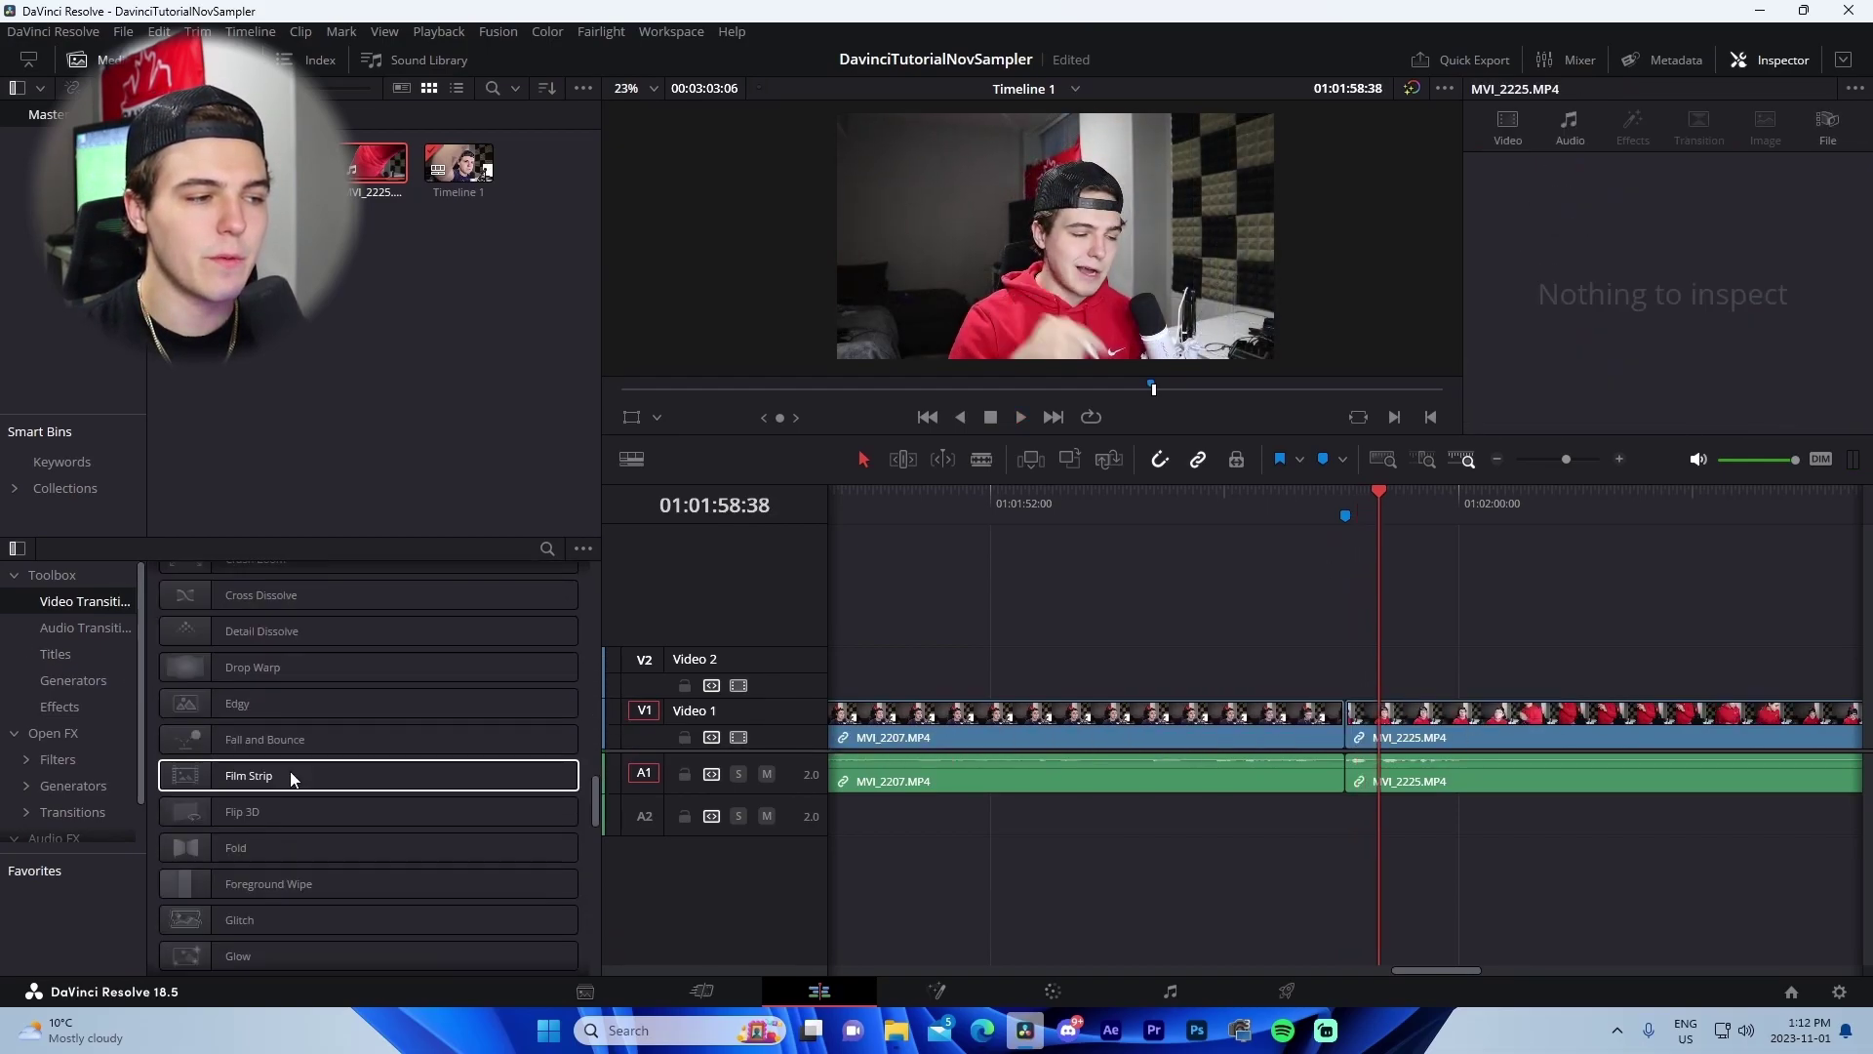
{"action": "scroll", "coordinate": [303, 780], "scroll_direction": "down", "scroll_amount": 8}
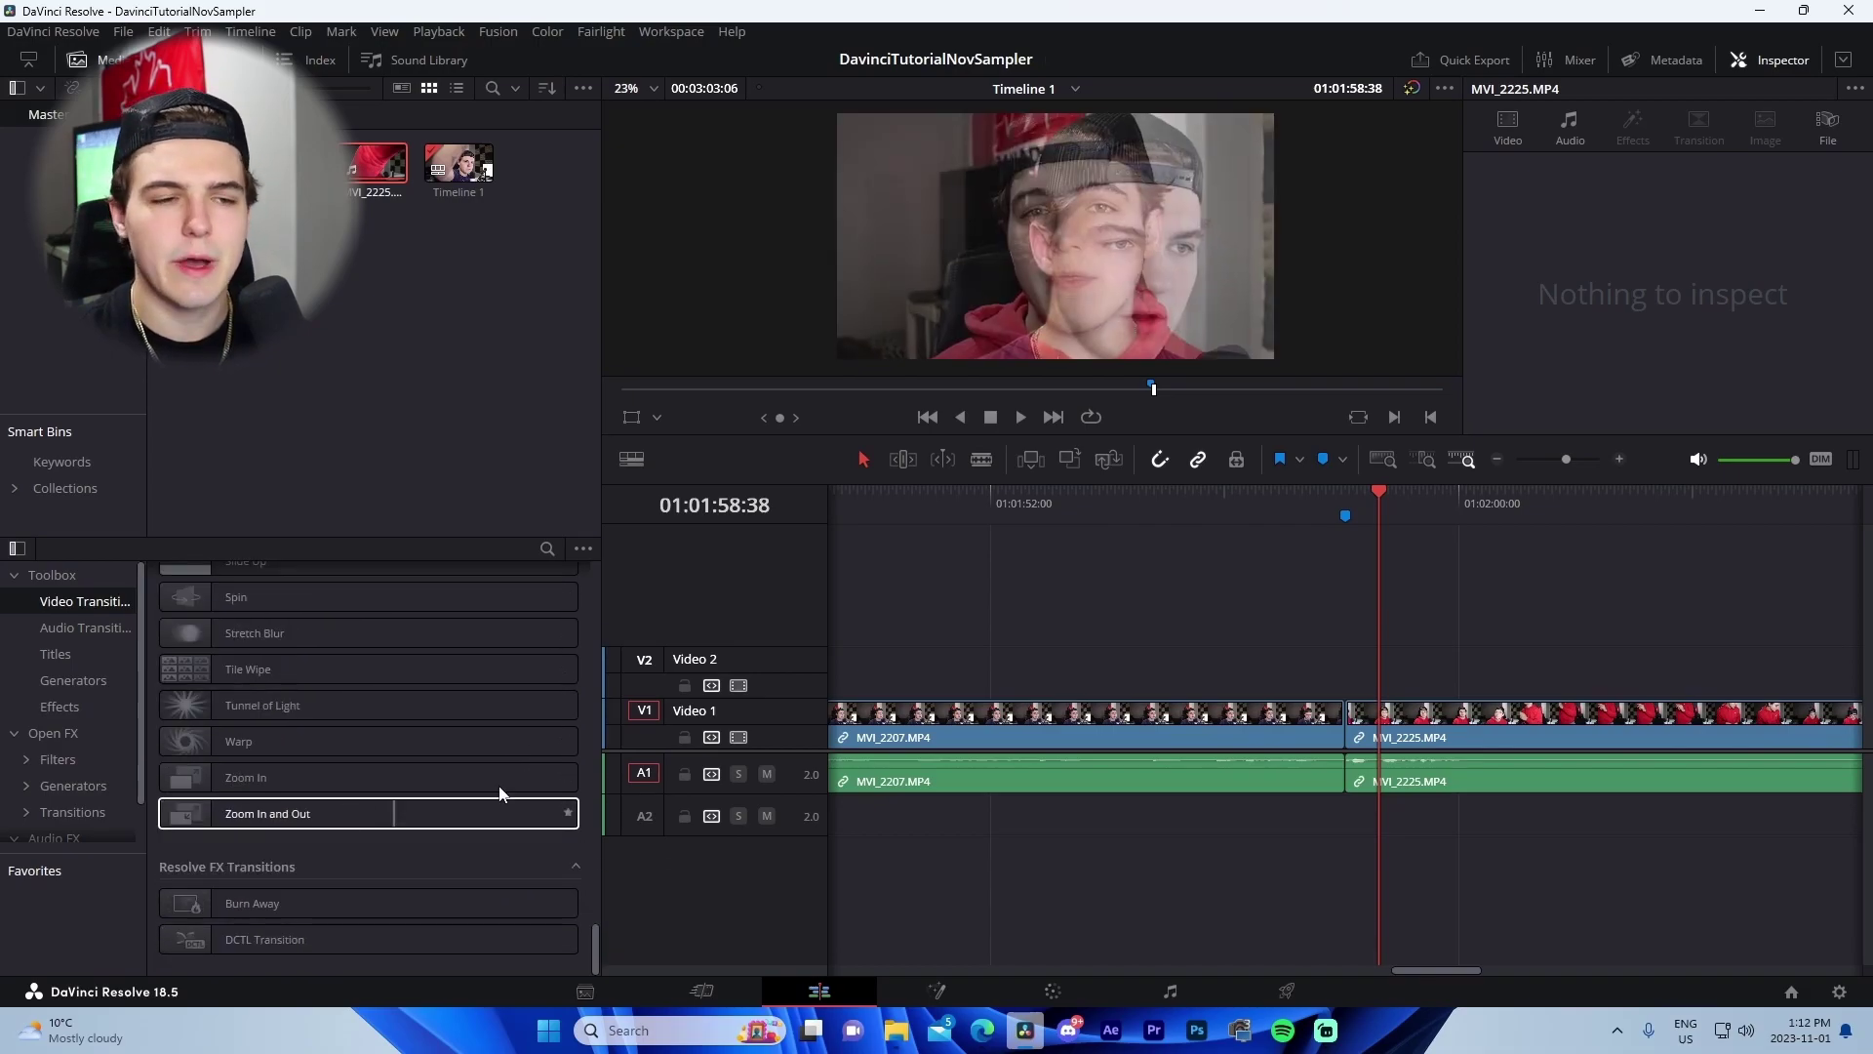
Add an Adjustment Clip on Video 2 across the cut between MVI_2207.MP4 and MVI_2225.MP4 at 01:01:58:04.
{"action": "key", "text": "ctrl+minus"}
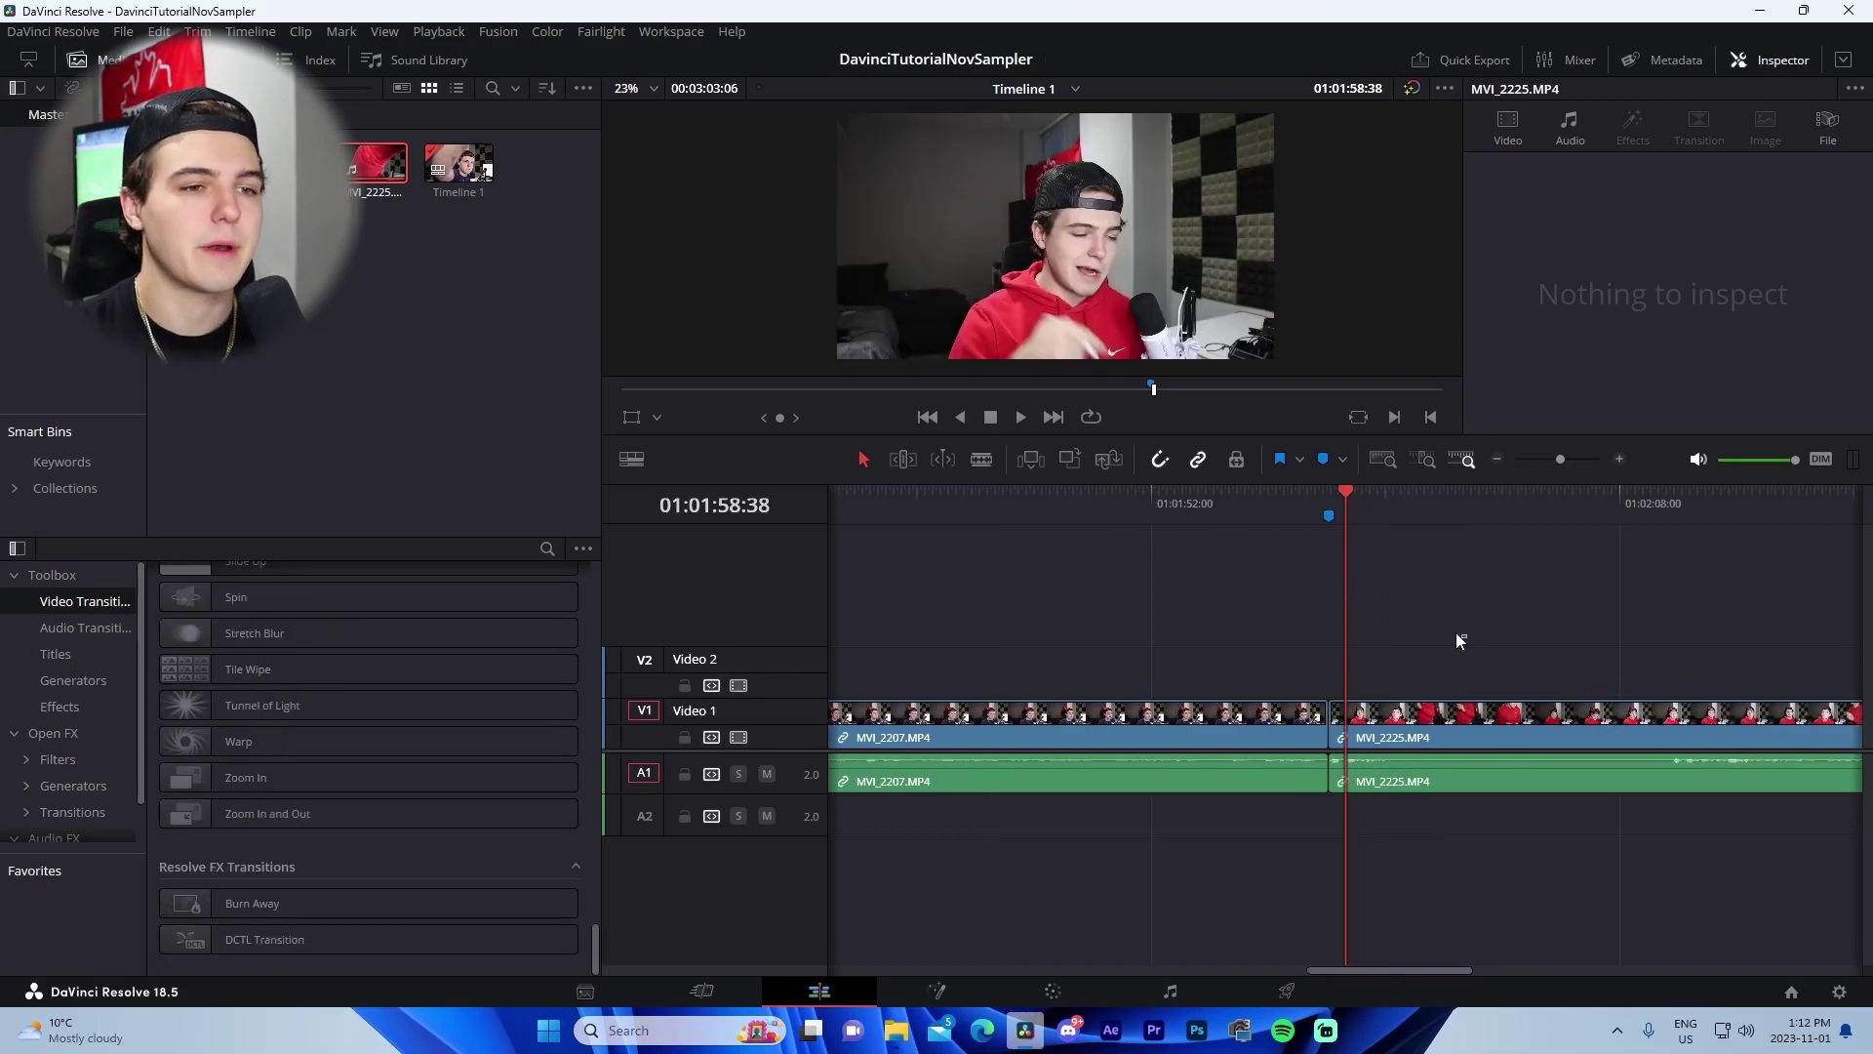
{"action": "key", "text": "Up"}
{"action": "left_click", "coordinate": [1495, 459]}
{"action": "left_click", "coordinate": [60, 706]}
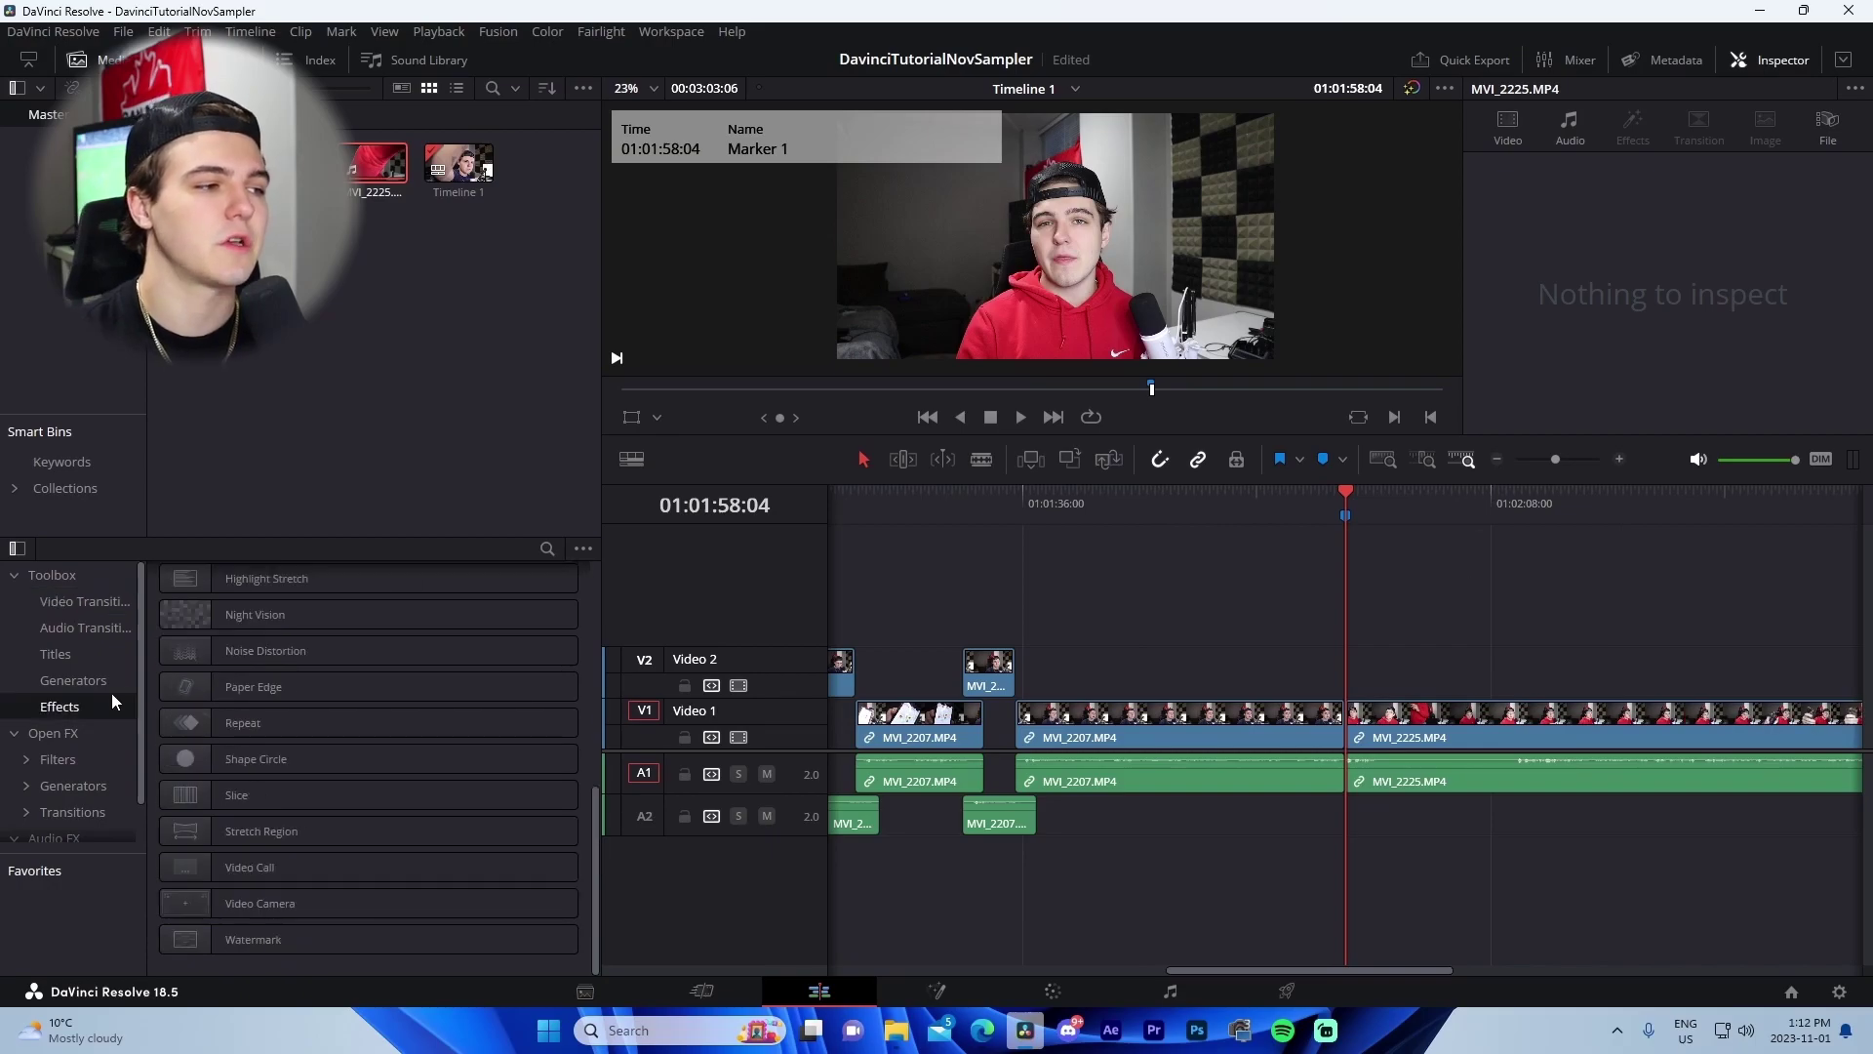
{"action": "scroll", "coordinate": [322, 761], "scroll_direction": "up", "scroll_amount": 3}
{"action": "left_click_drag", "start_coordinate": [283, 614], "coordinate": [1336, 671]}
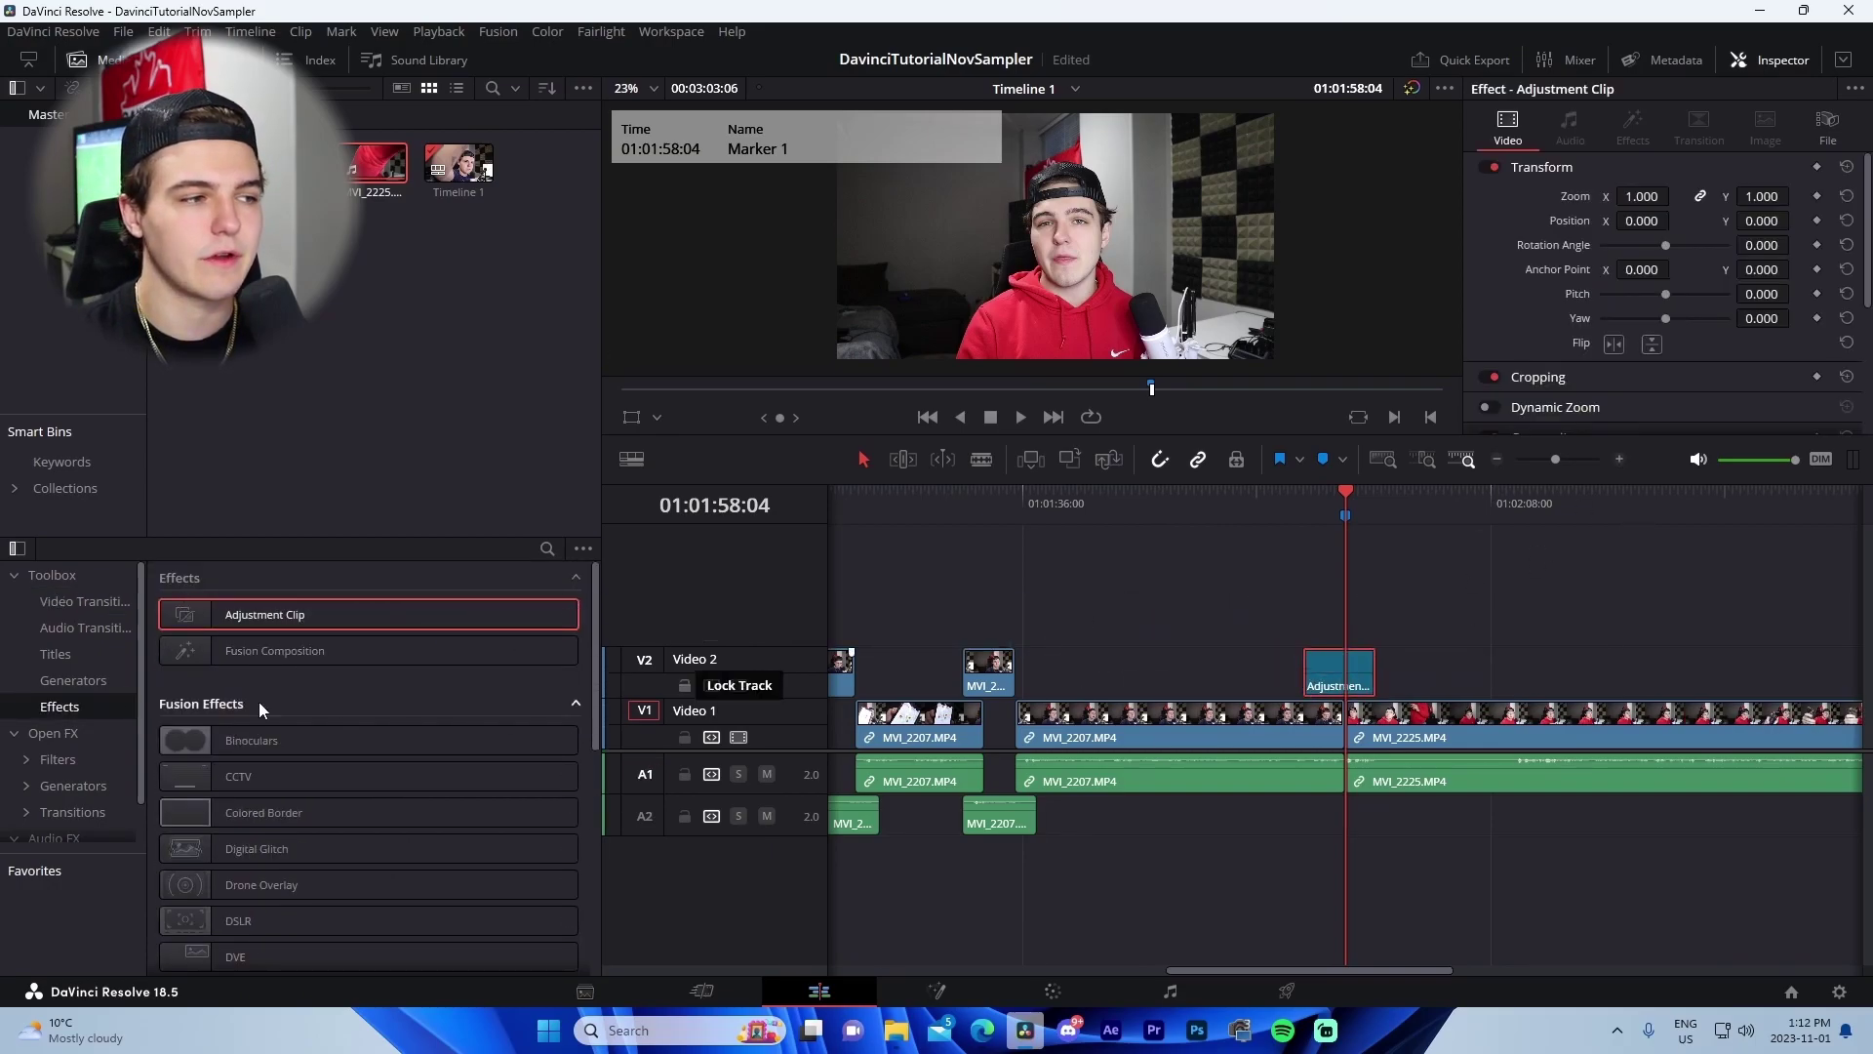
Open the adjustment clip in Fusion and insert an S_BlurMoCurves node between MediaIn1 and MediaOut1.
{"action": "left_click", "coordinate": [936, 990]}
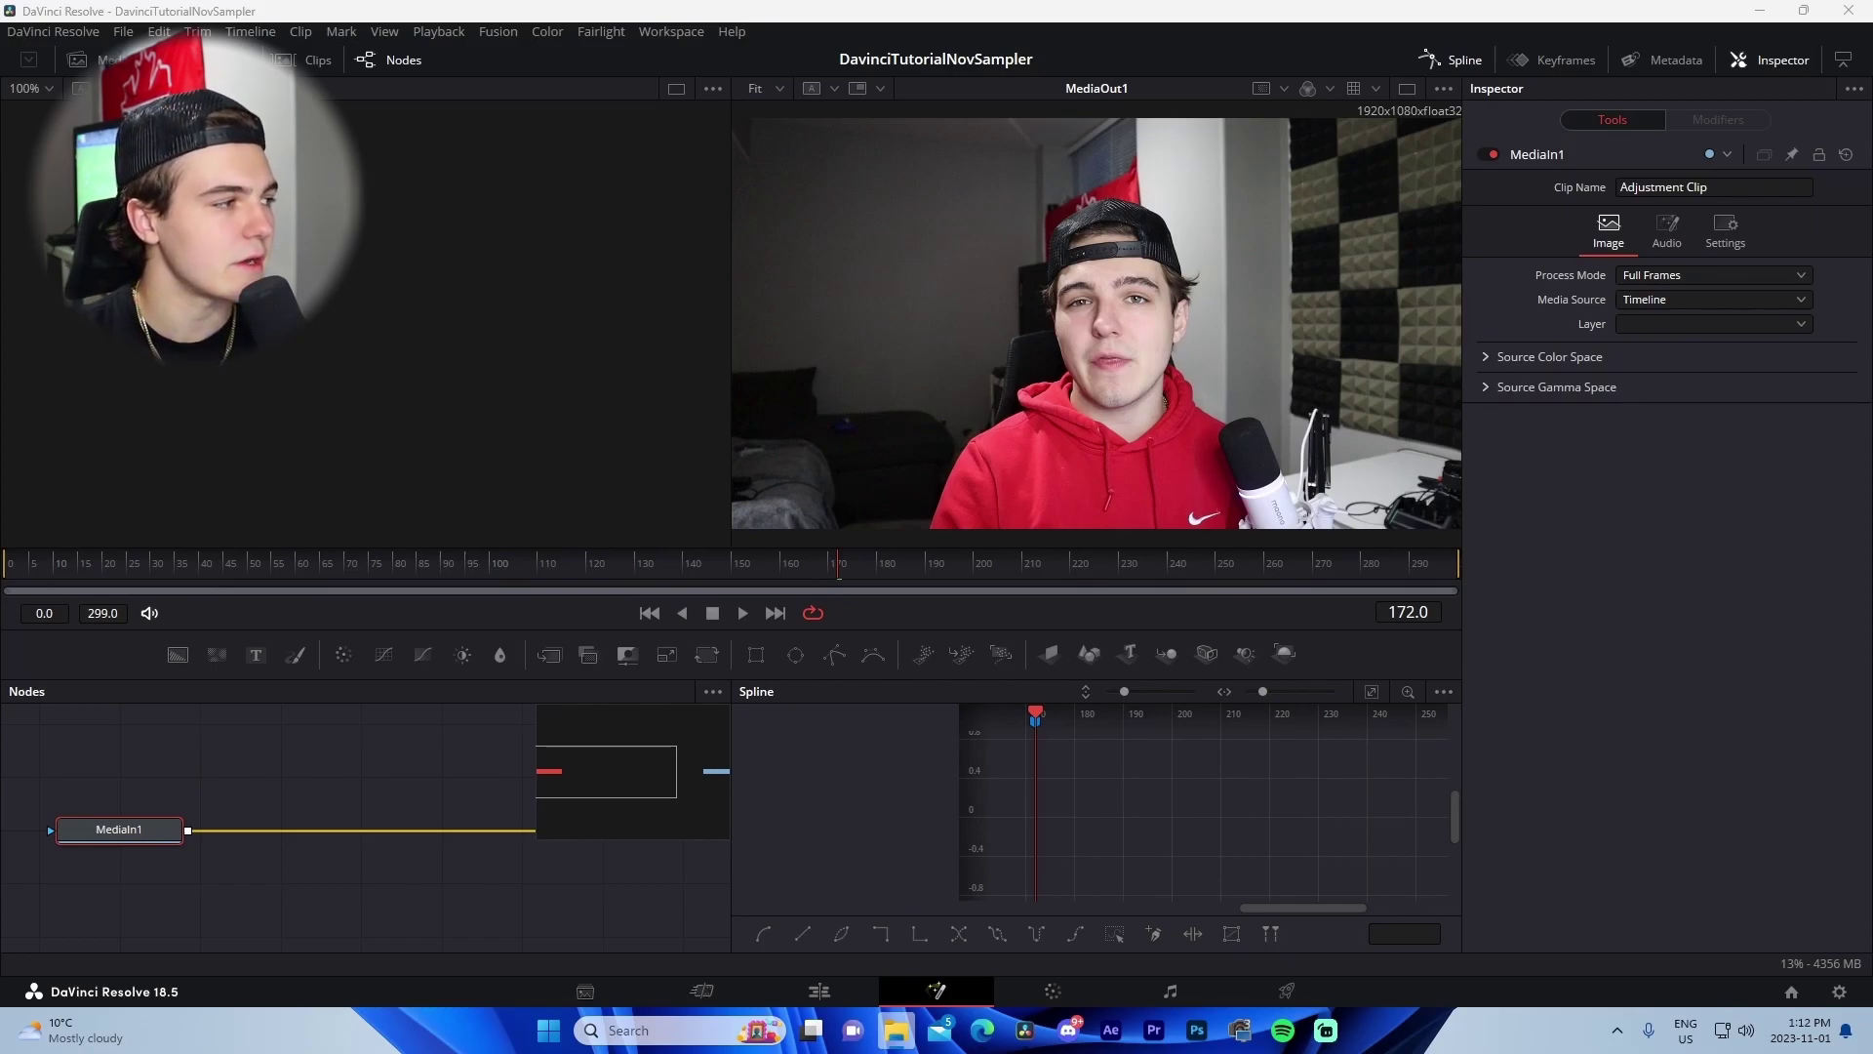
{"action": "left_click_drag", "start_coordinate": [215, 706], "coordinate": [858, 843]}
{"action": "left_click", "coordinate": [1442, 60]}
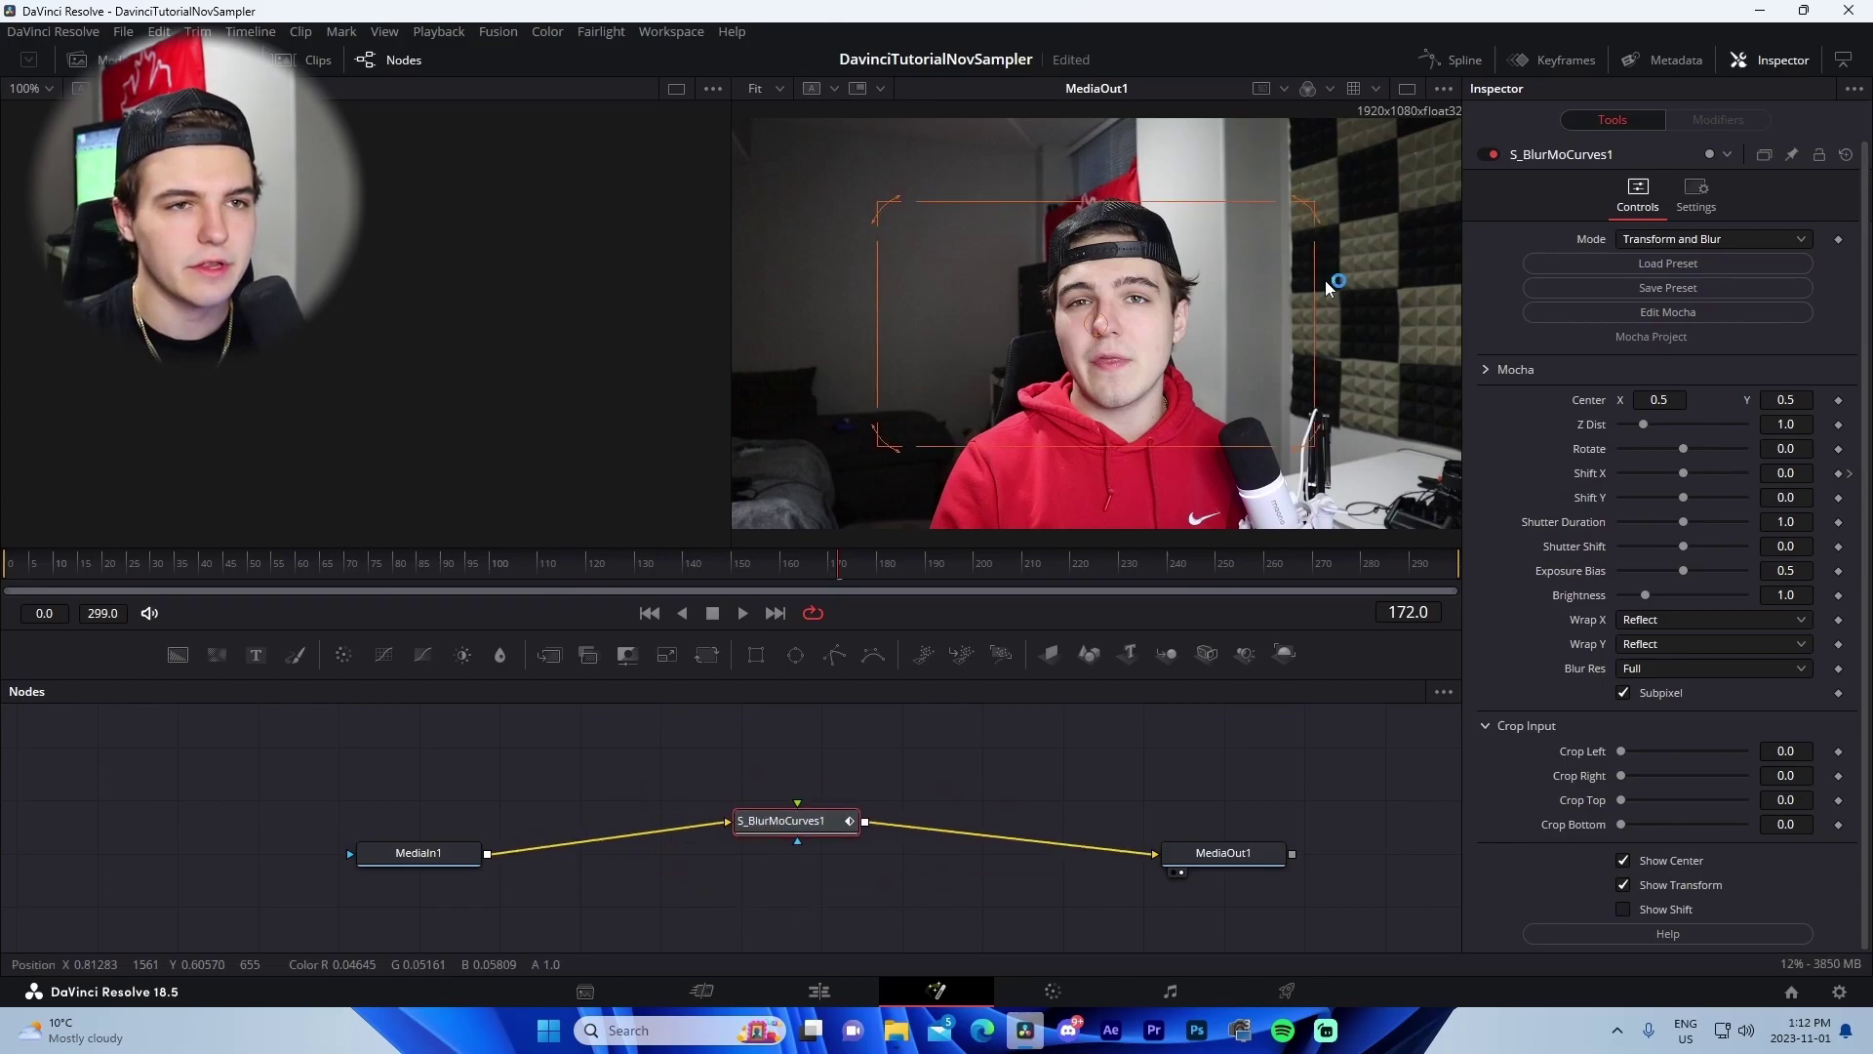
Display the keyframes of S_BlurMoCurves1, move its Shift X keyframes so the middle pair falls on frames 172 and 173, and check them.
{"action": "left_click", "coordinate": [1554, 60]}
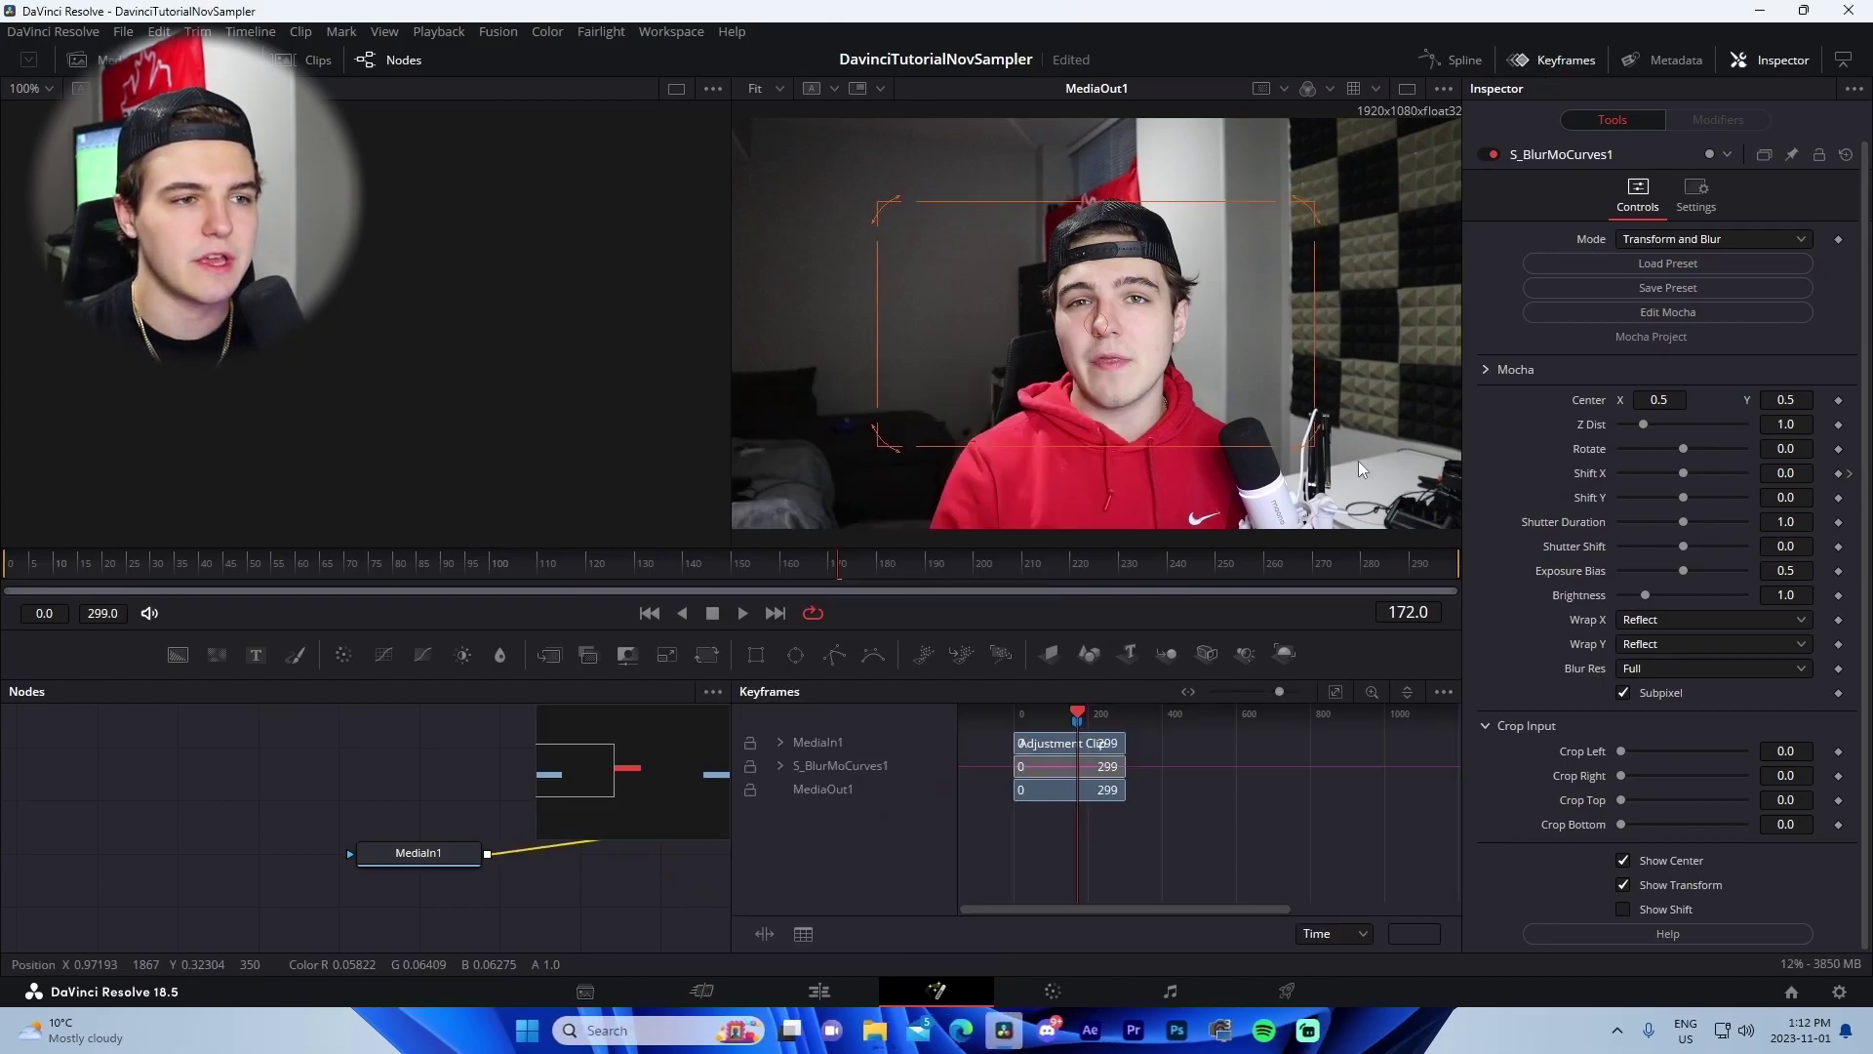
{"action": "left_click", "coordinate": [1335, 691]}
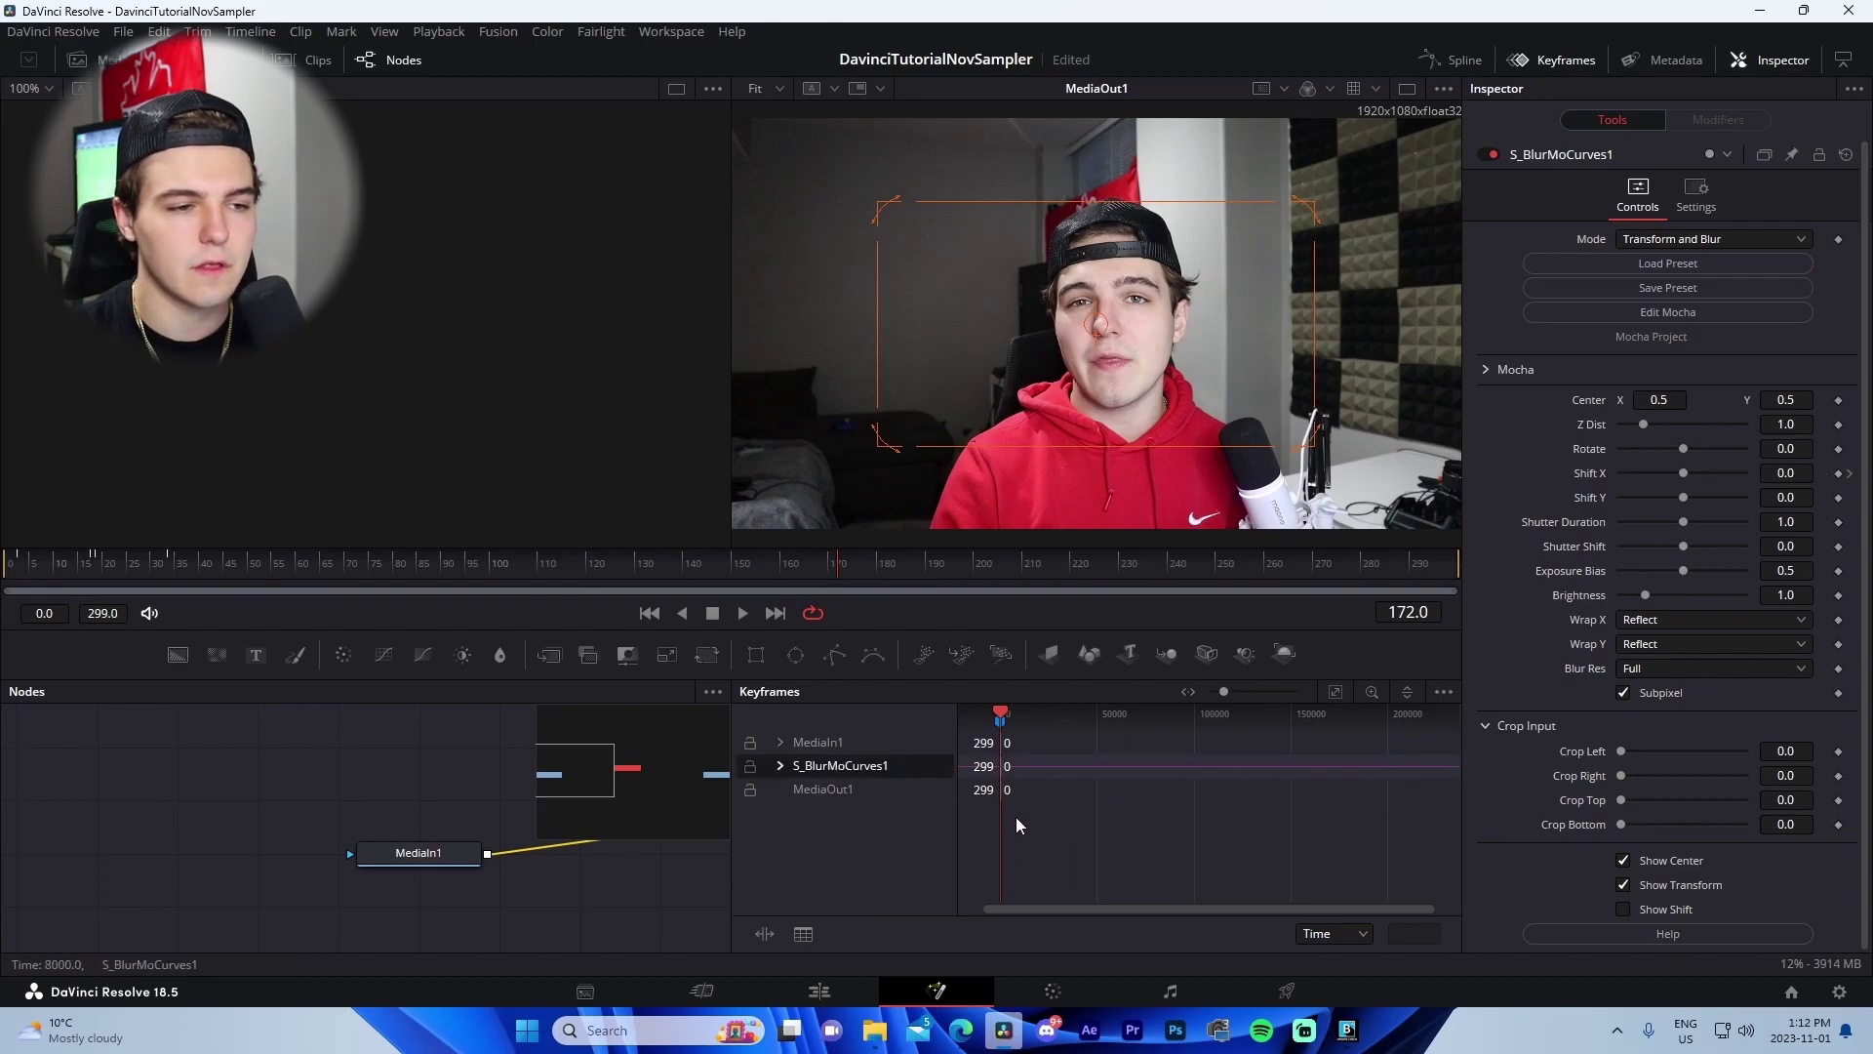
{"action": "key", "text": "ctrl+f"}
{"action": "left_click", "coordinate": [782, 766]}
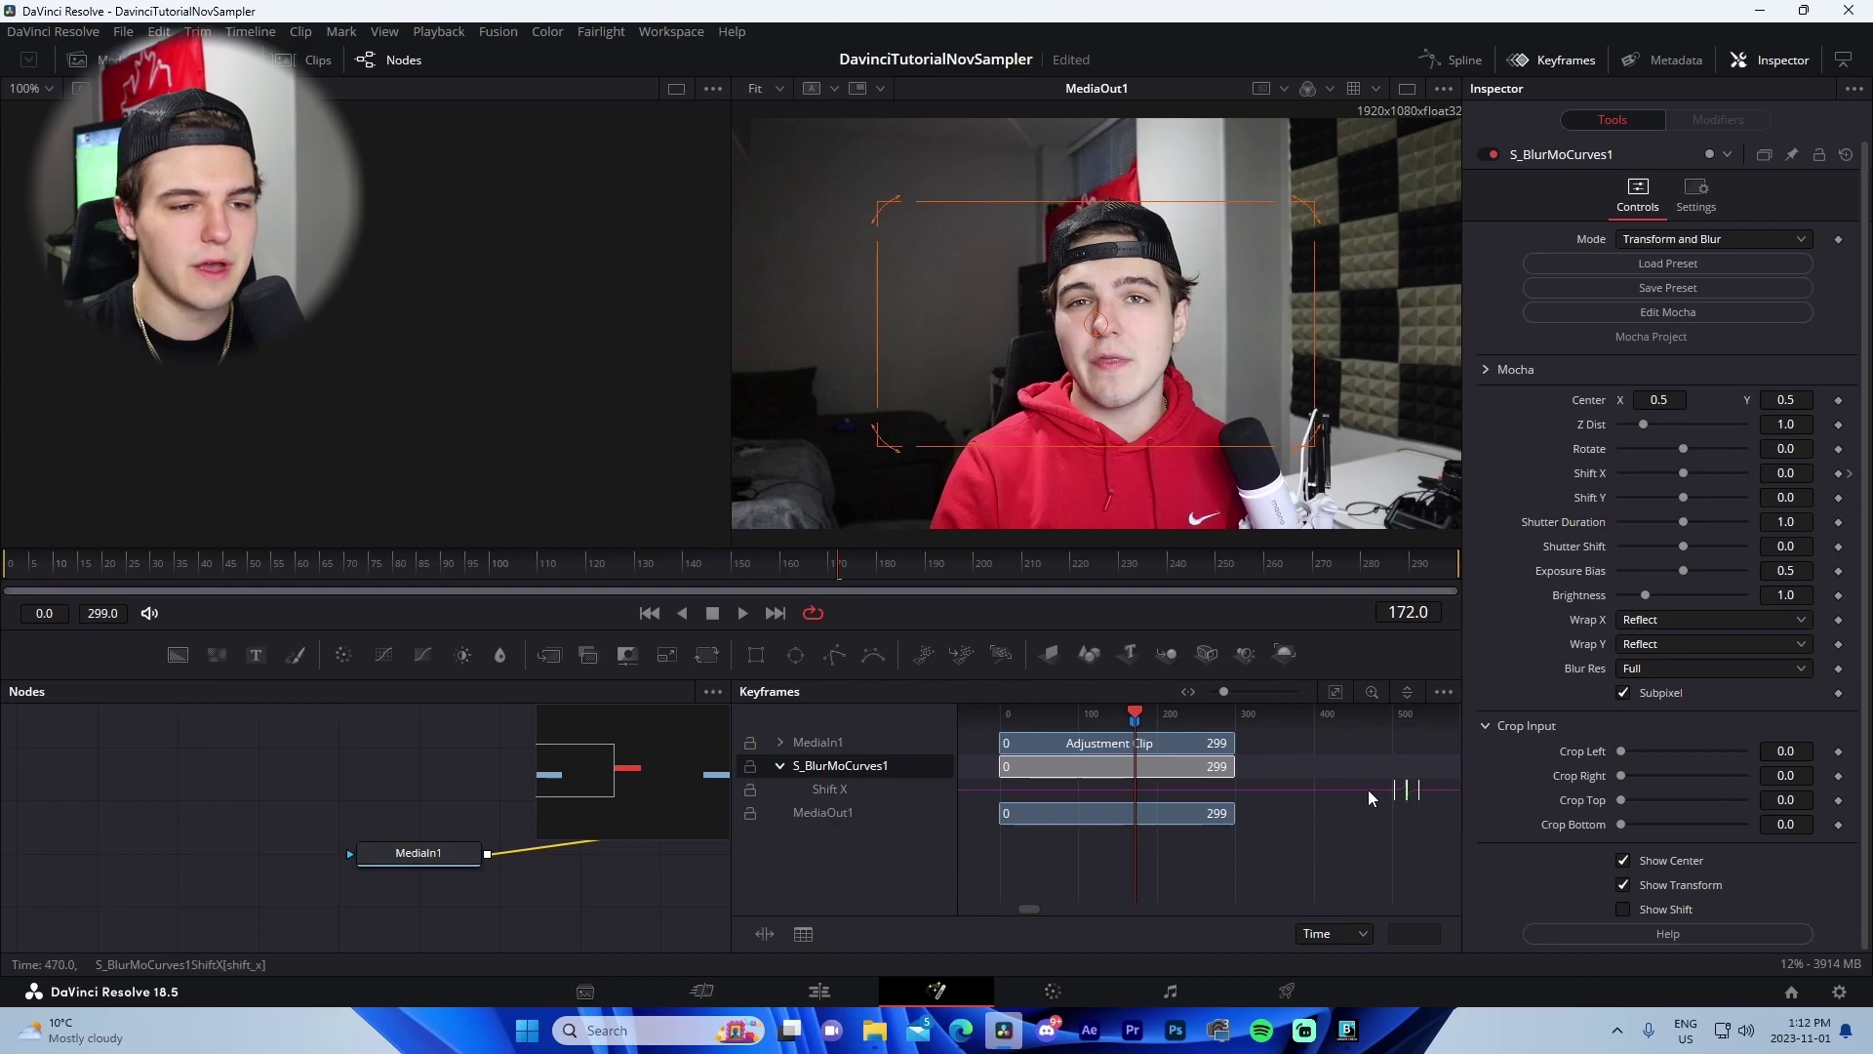
{"action": "left_click_drag", "start_coordinate": [1366, 785], "coordinate": [1147, 805]}
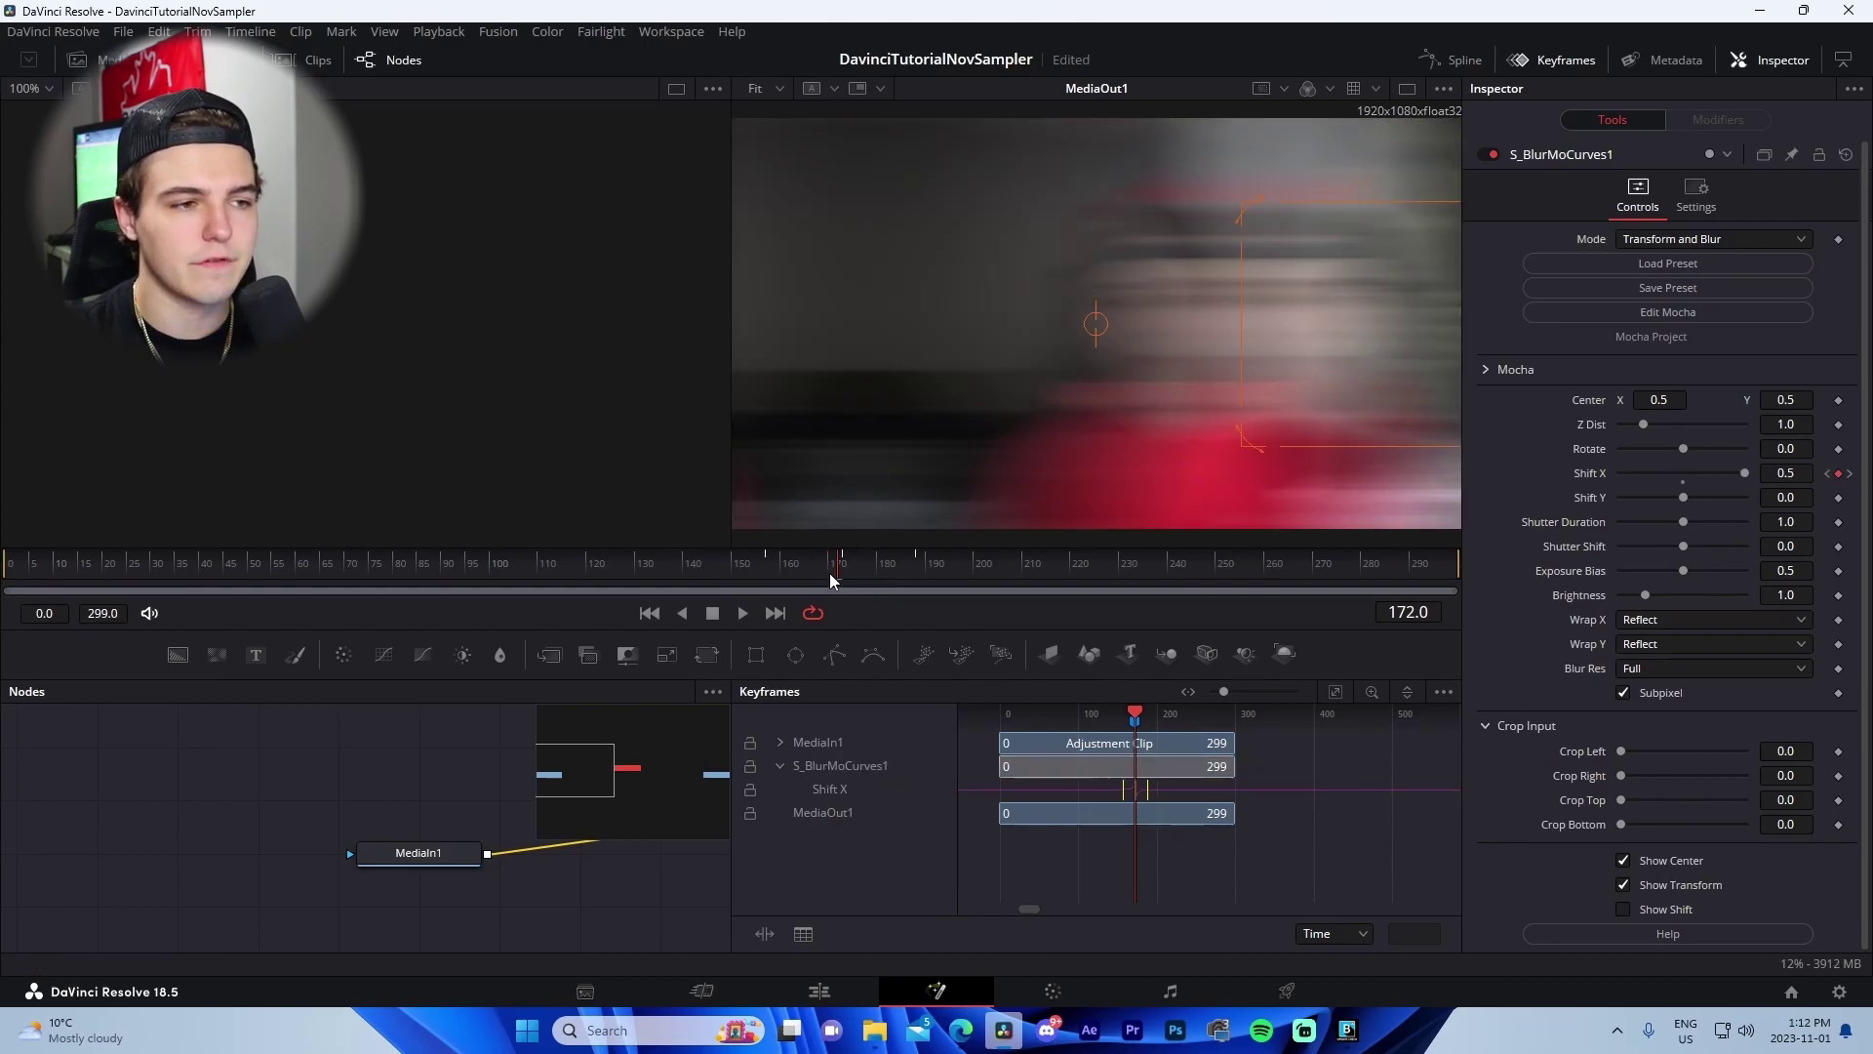
{"action": "mouse_move", "coordinate": [870, 581]}
{"action": "left_mouse_down"}
{"action": "mouse_move", "coordinate": [768, 581]}
{"action": "mouse_move", "coordinate": [897, 588]}
{"action": "mouse_move", "coordinate": [863, 589]}
{"action": "left_mouse_up"}
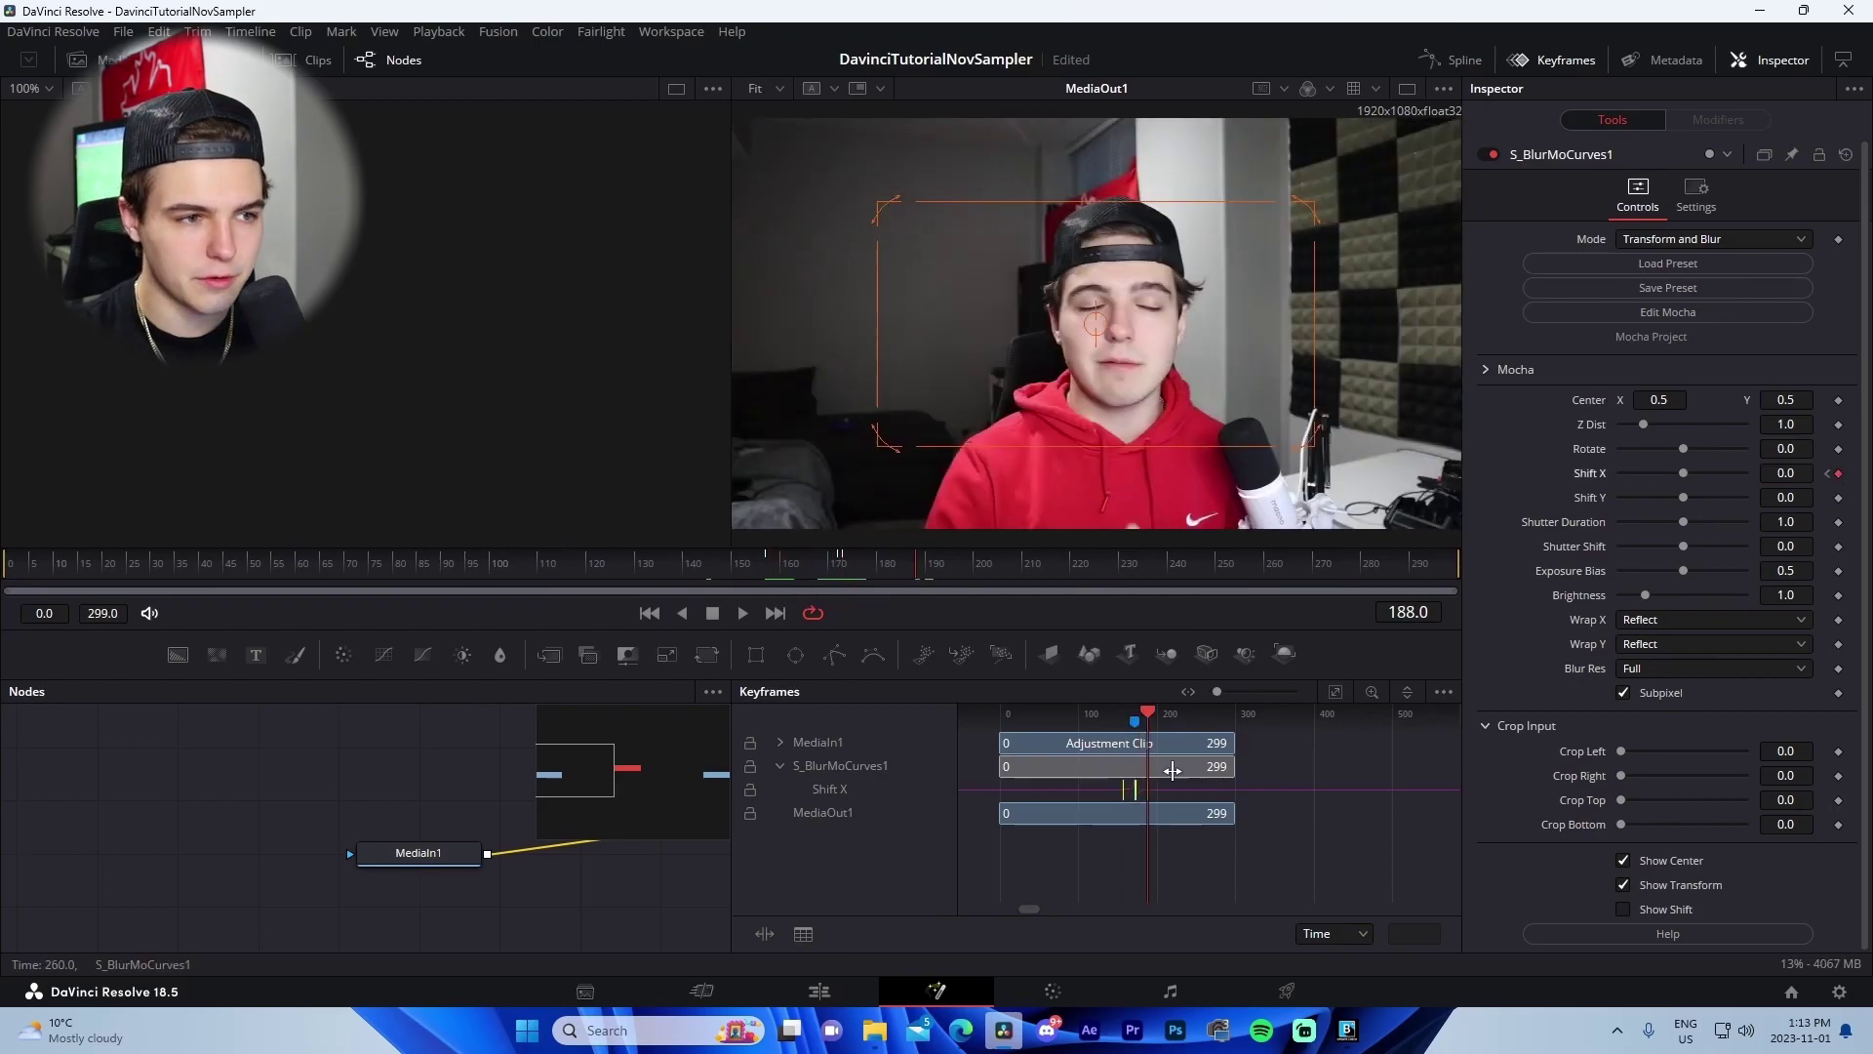
{"action": "left_click", "coordinate": [1827, 474]}
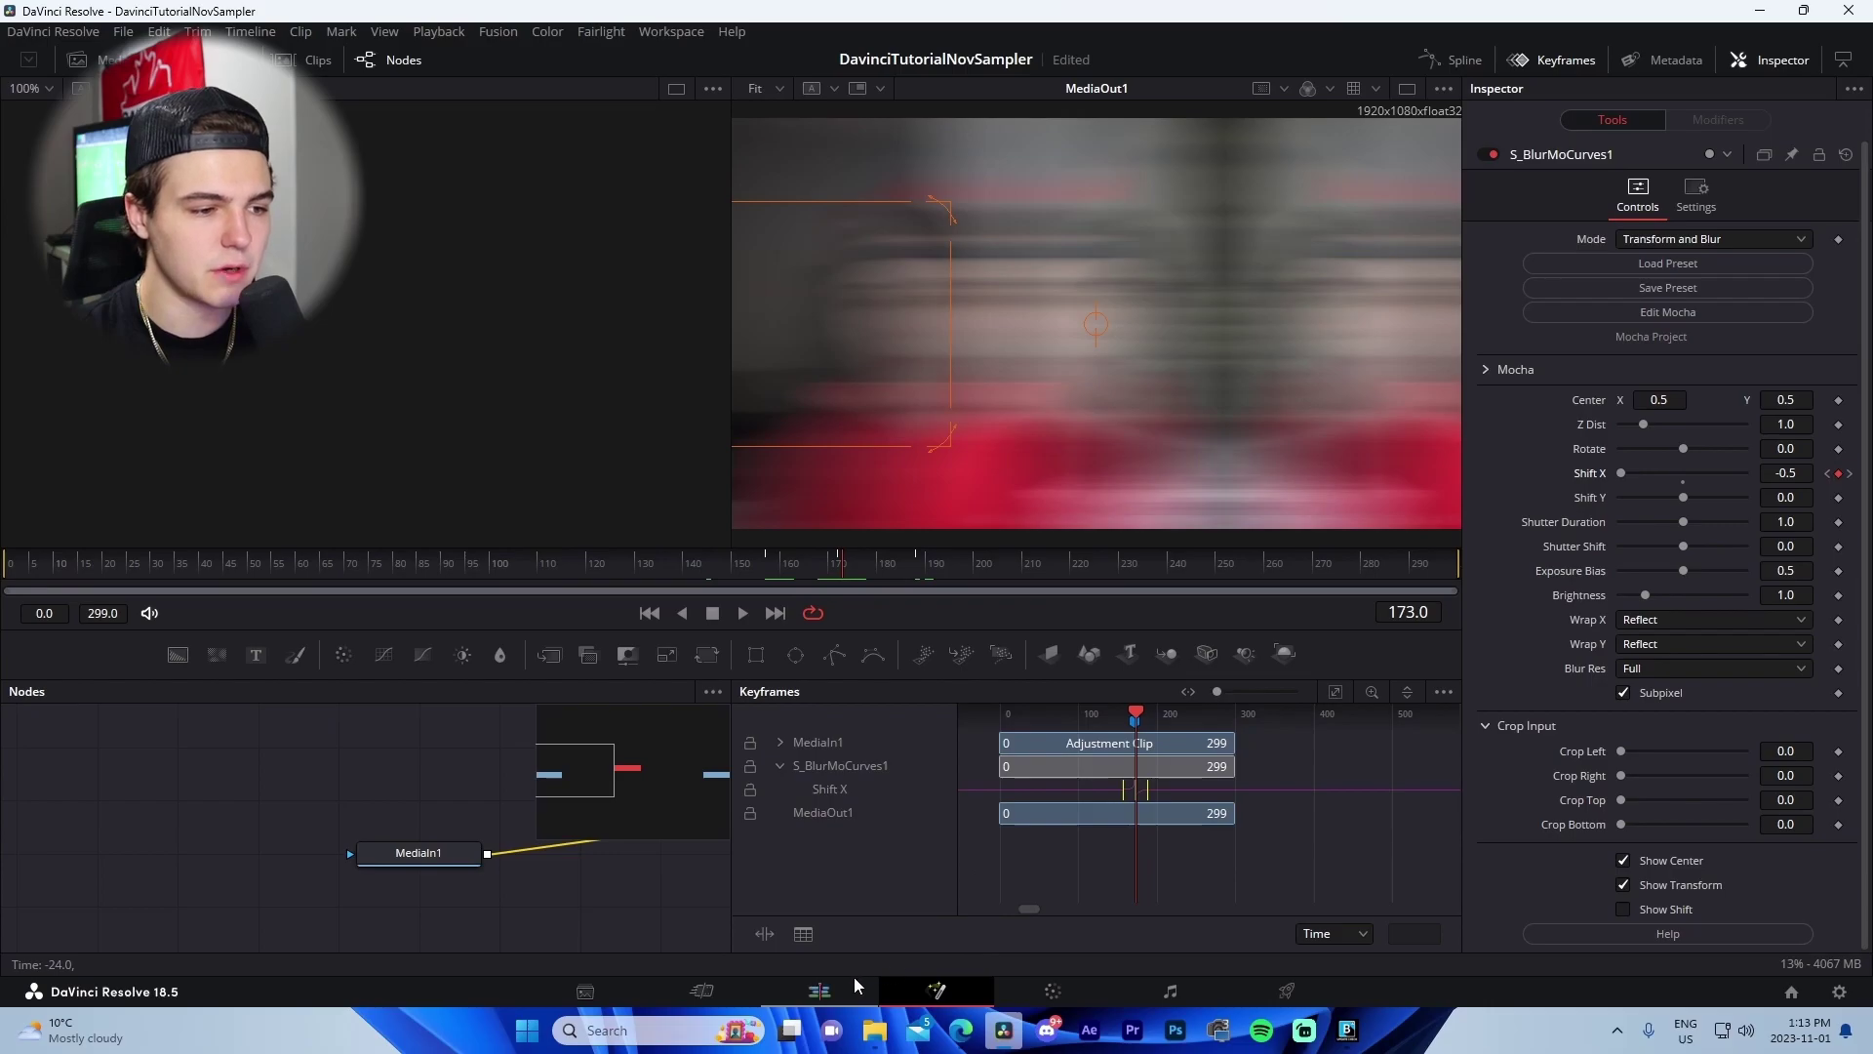
Return to the Edit page and nudge the adjustment clip on Video 2 so its marker lines up with the cut at 01:01:58:04.
{"action": "left_click", "coordinate": [820, 990]}
{"action": "key", "text": "m"}
{"action": "left_click", "coordinate": [1492, 653]}
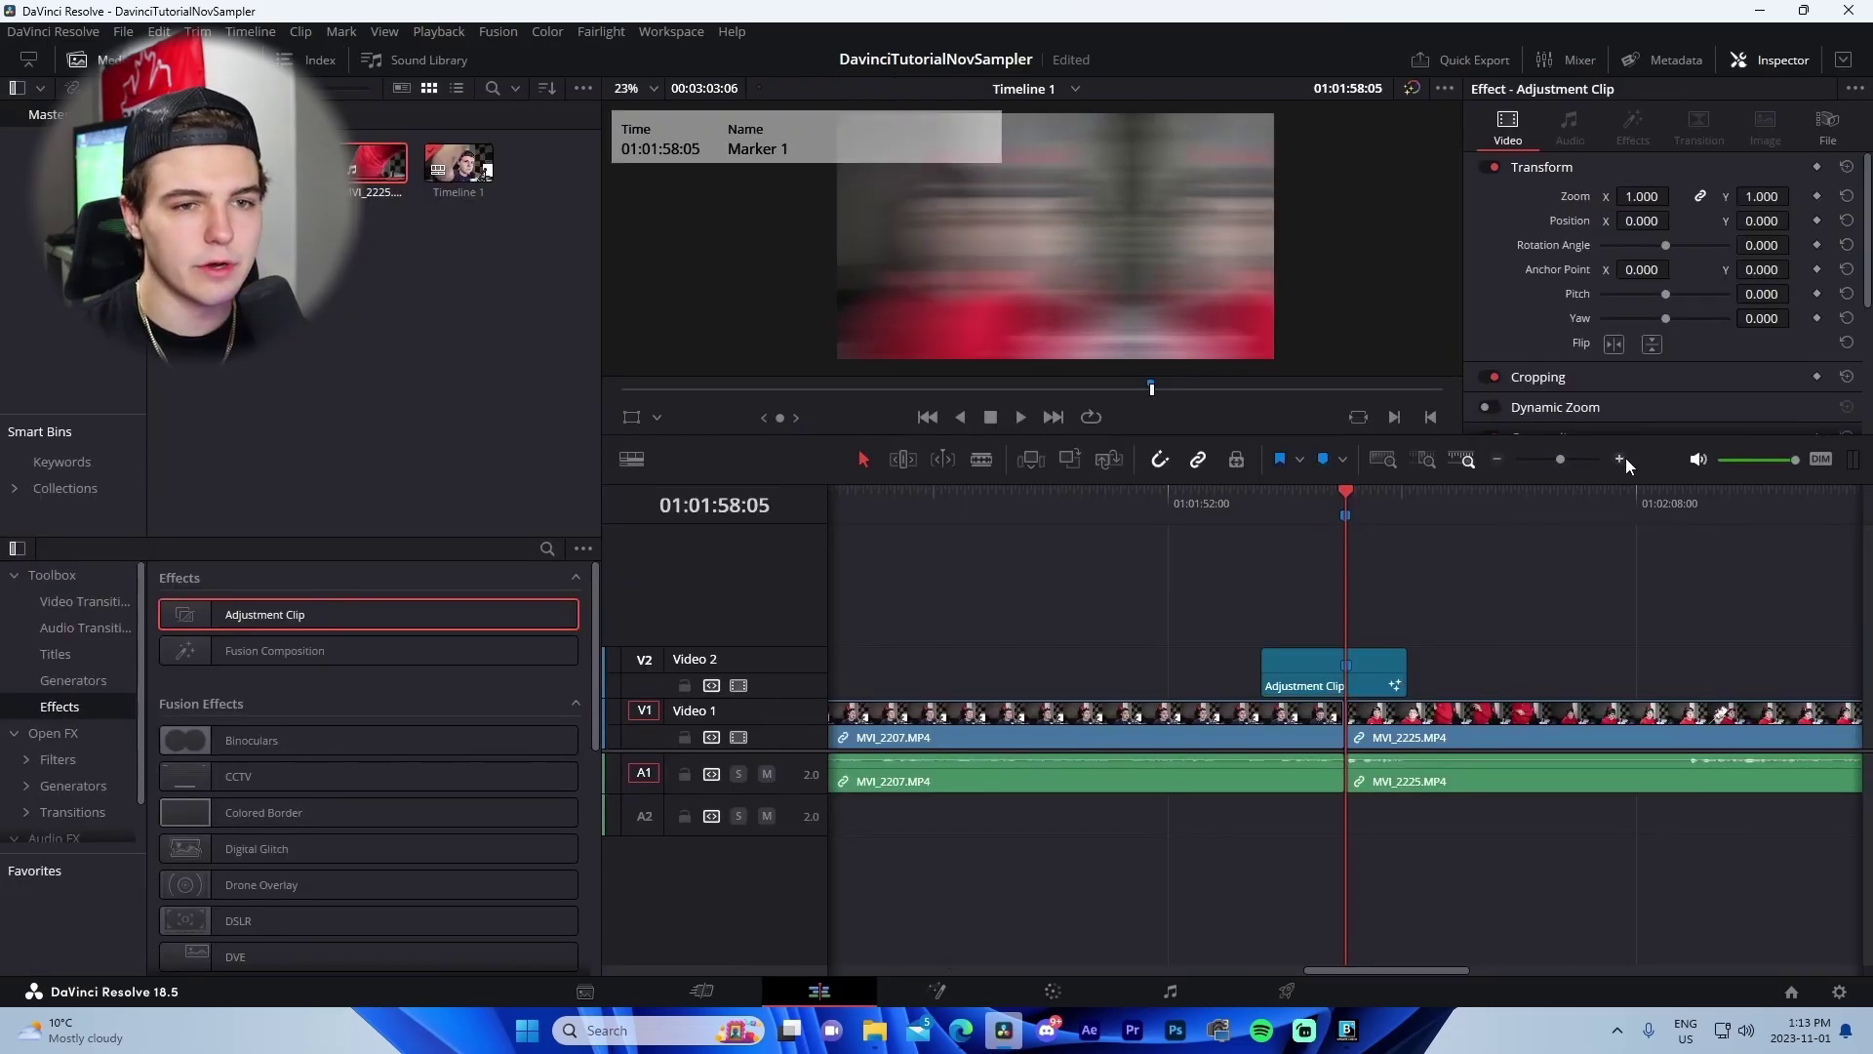
{"action": "left_click", "coordinate": [1620, 459]}
{"action": "left_click", "coordinate": [1459, 673]}
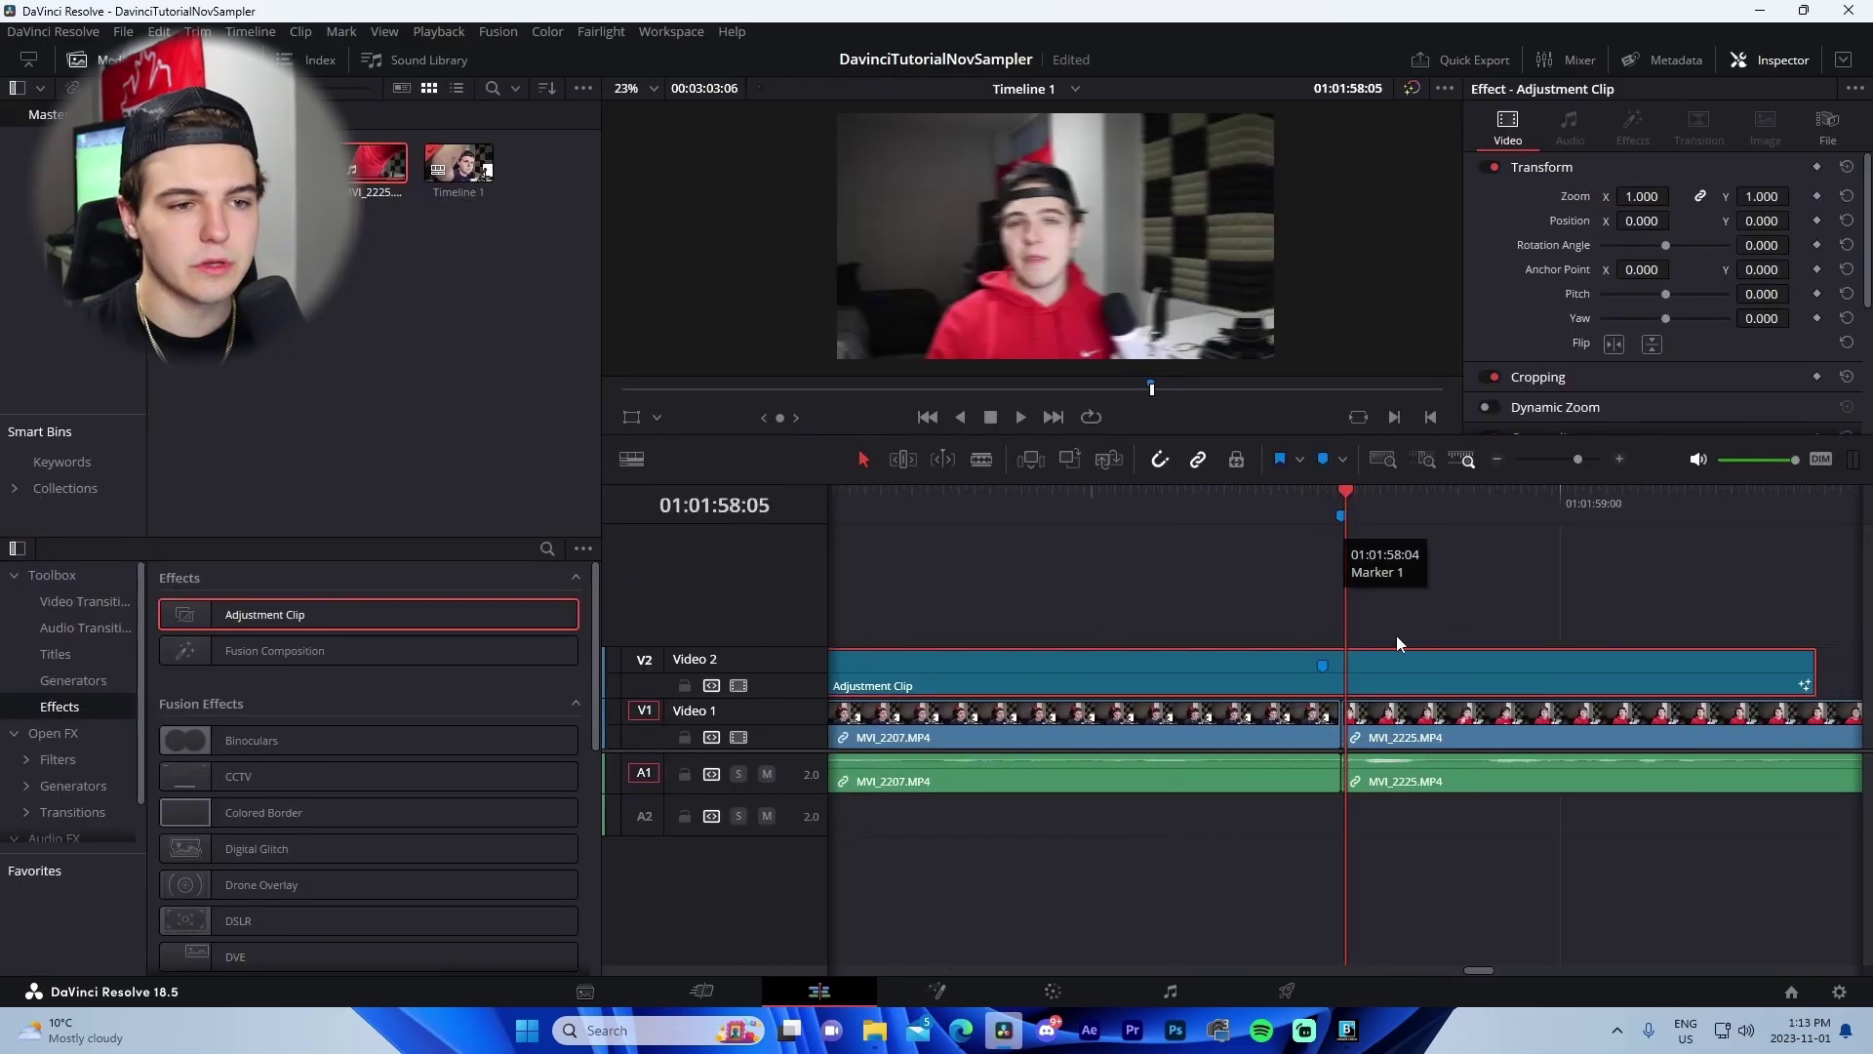
{"action": "left_click_drag", "start_coordinate": [1404, 664], "coordinate": [1425, 663]}
{"action": "left_click", "coordinate": [1344, 506]}
{"action": "left_click", "coordinate": [1499, 459]}
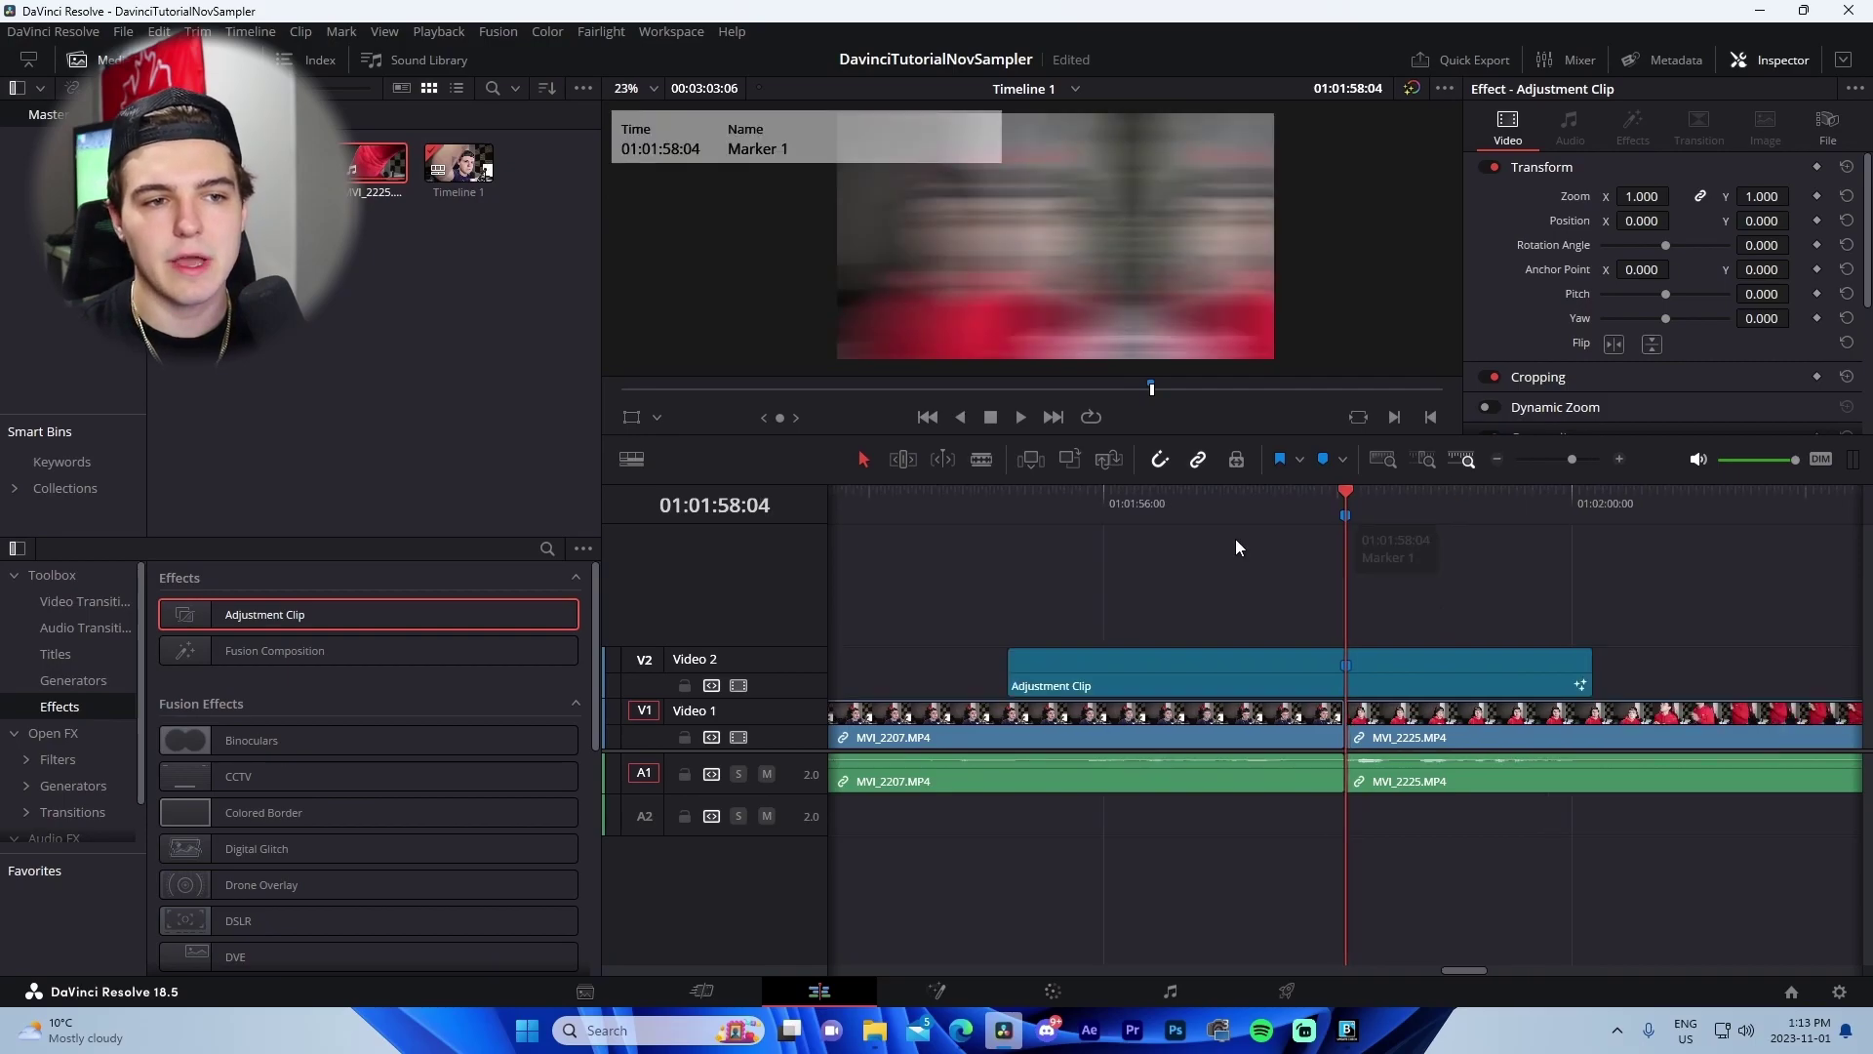
Play the transition from the start of the adjustment clip, and change the timeline proxy resolution for smoother playback.
{"action": "left_click", "coordinate": [1008, 505]}
{"action": "key", "text": "space"}
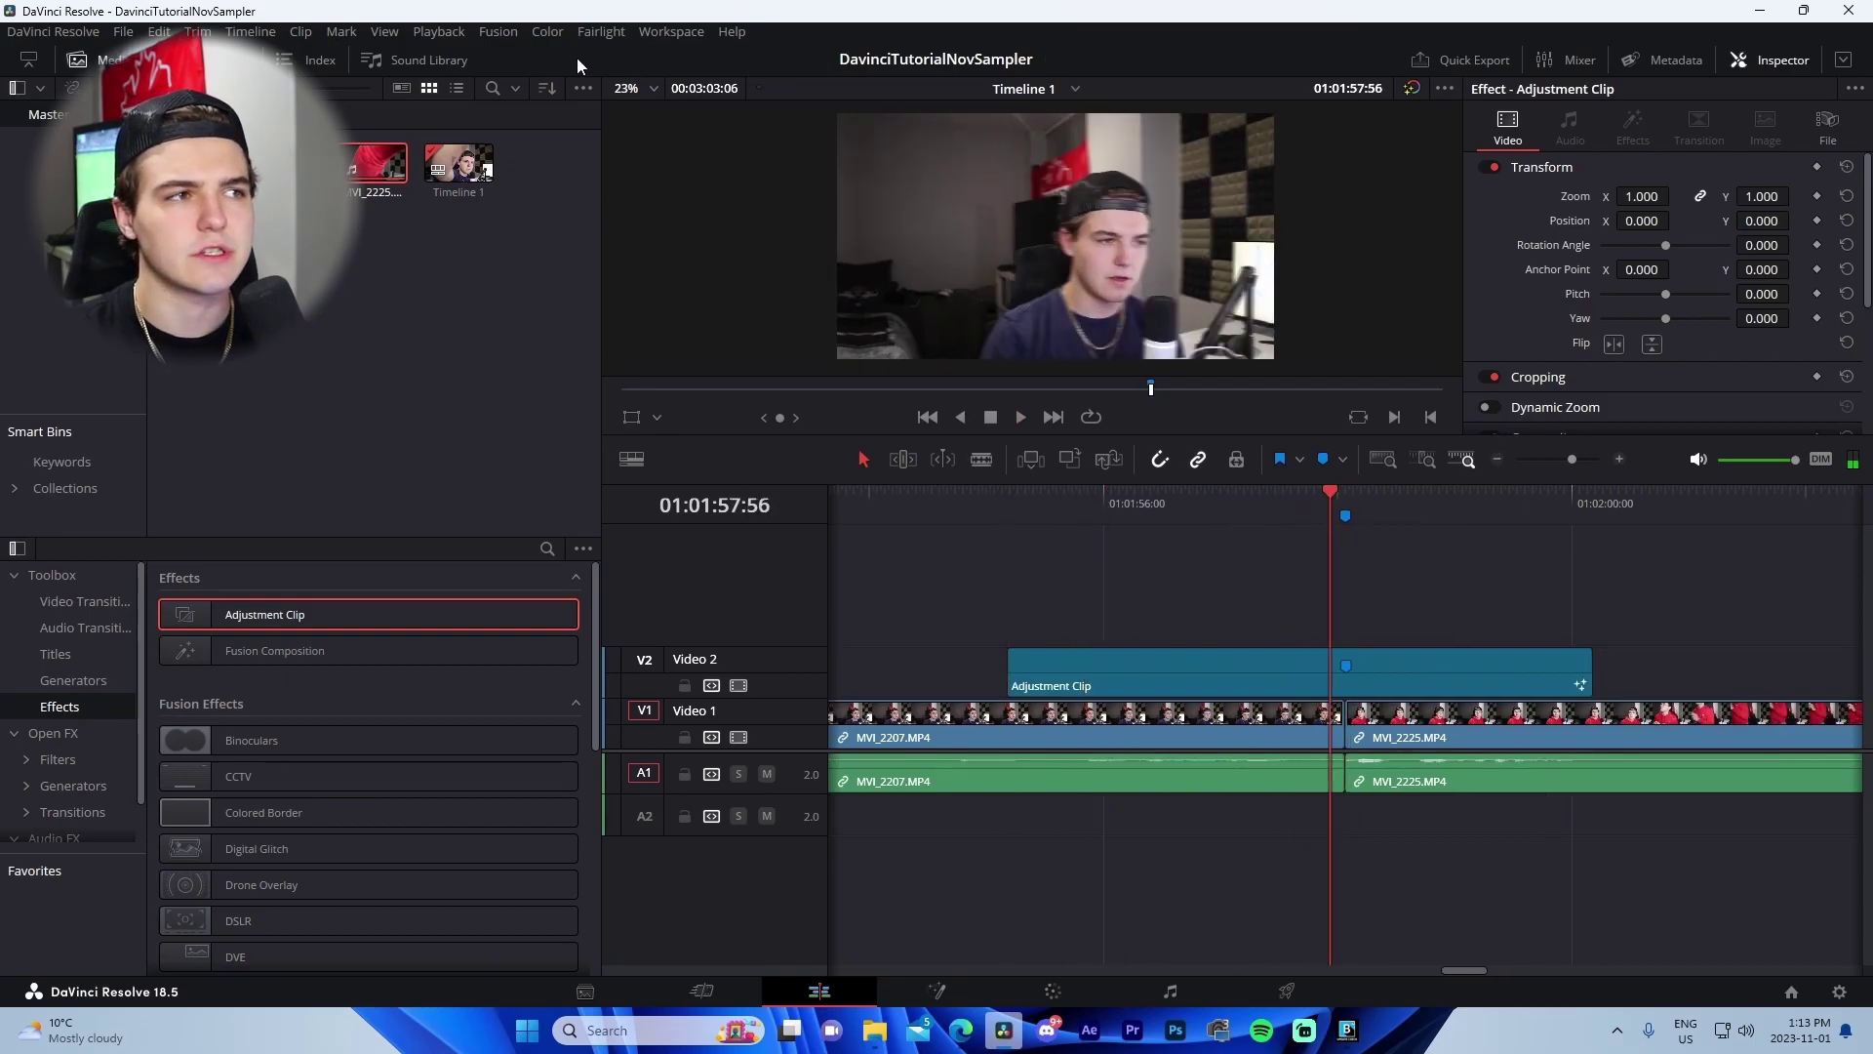
{"action": "left_click", "coordinate": [448, 32]}
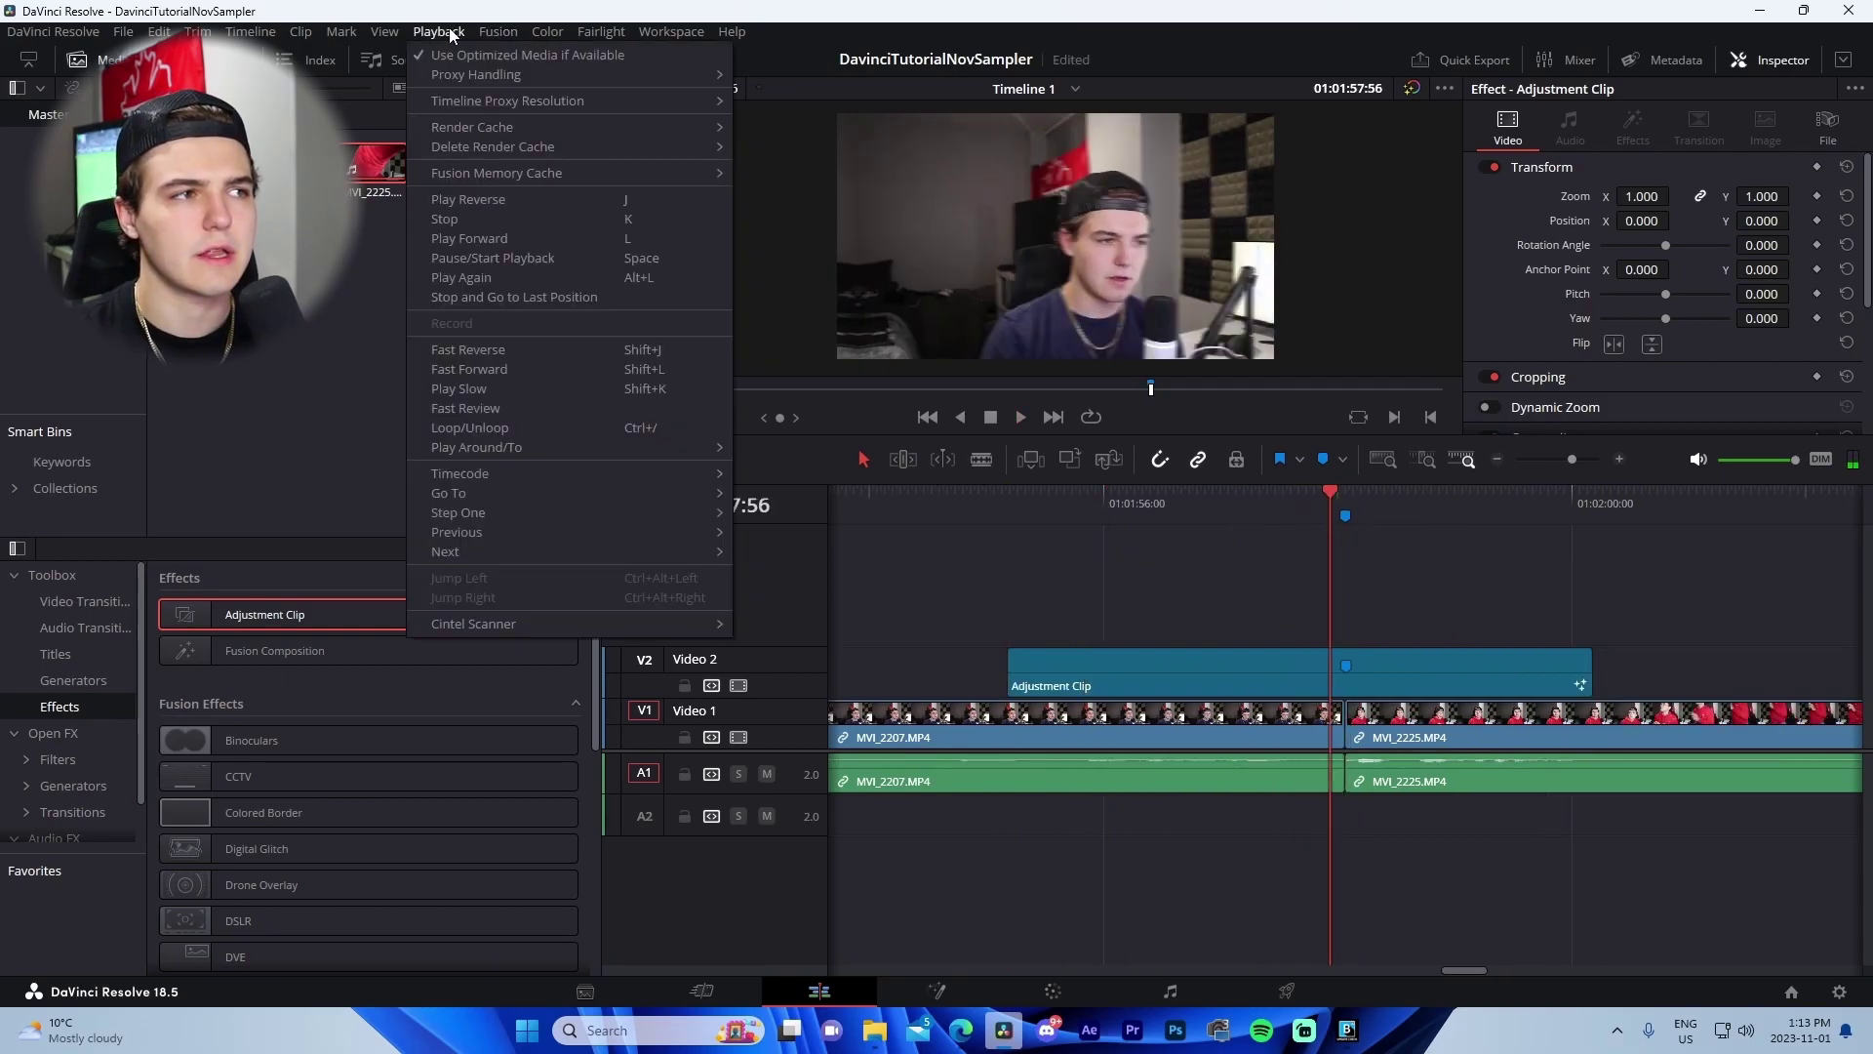
{"action": "mouse_move", "coordinate": [587, 101]}
{"action": "left_click", "coordinate": [788, 140]}
Replay the blur transition from 01:01:55:34 across the cut between MVI_2207.MP4 and MVI_2225.MP4.
{"action": "left_click", "coordinate": [1053, 503]}
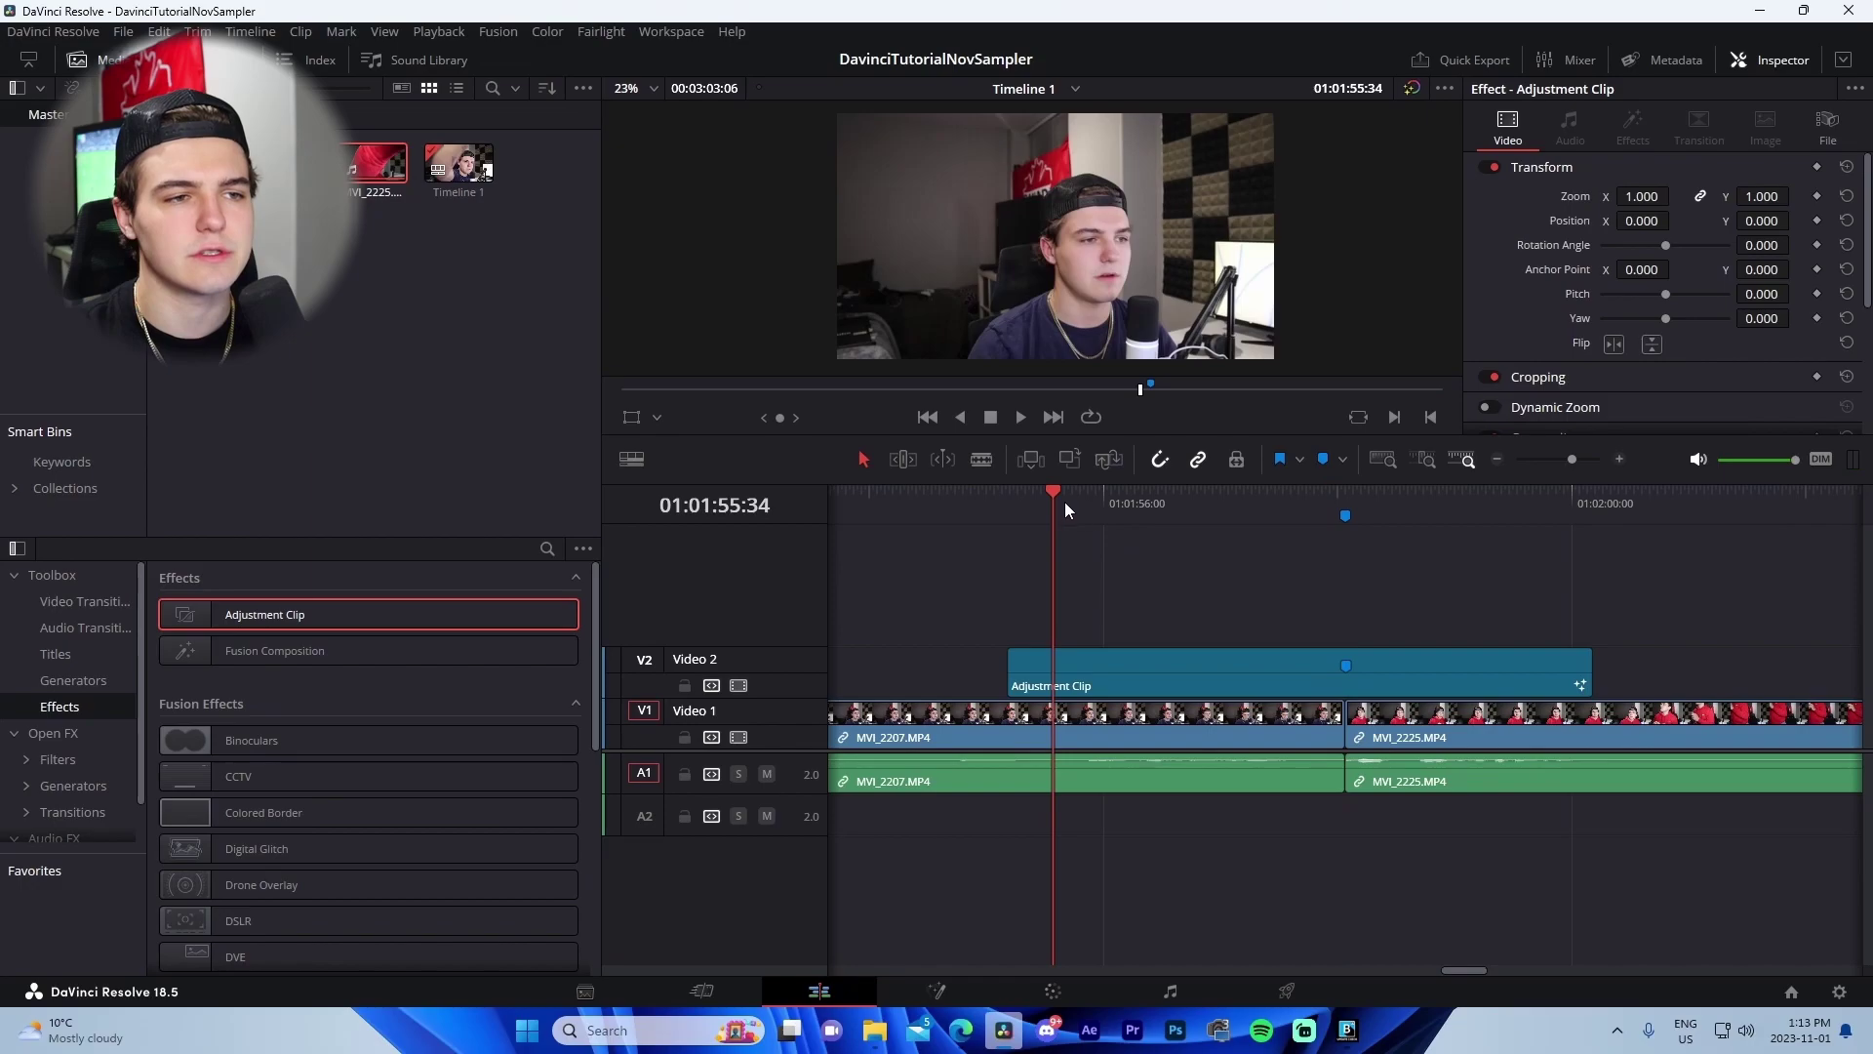
{"action": "key", "text": "space"}
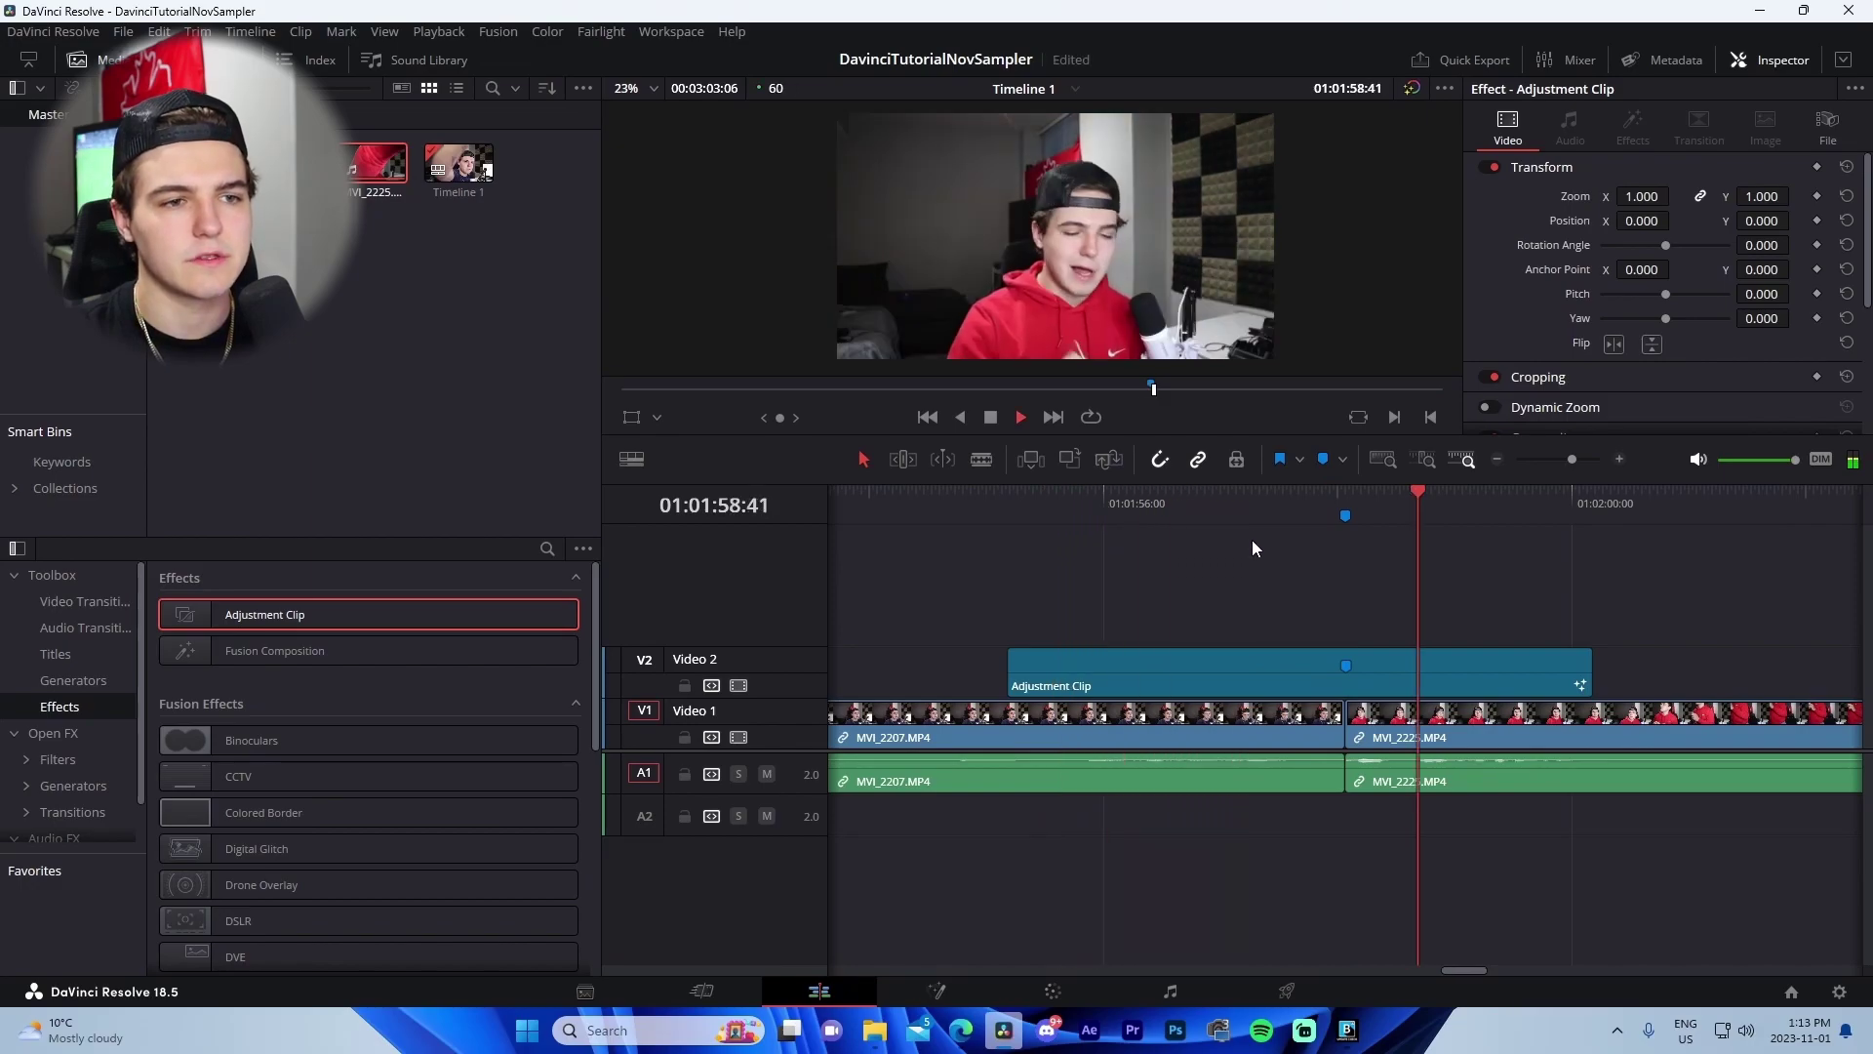
{"action": "left_click", "coordinate": [1253, 542]}
{"action": "left_click", "coordinate": [1497, 459]}
{"action": "key", "text": "space"}
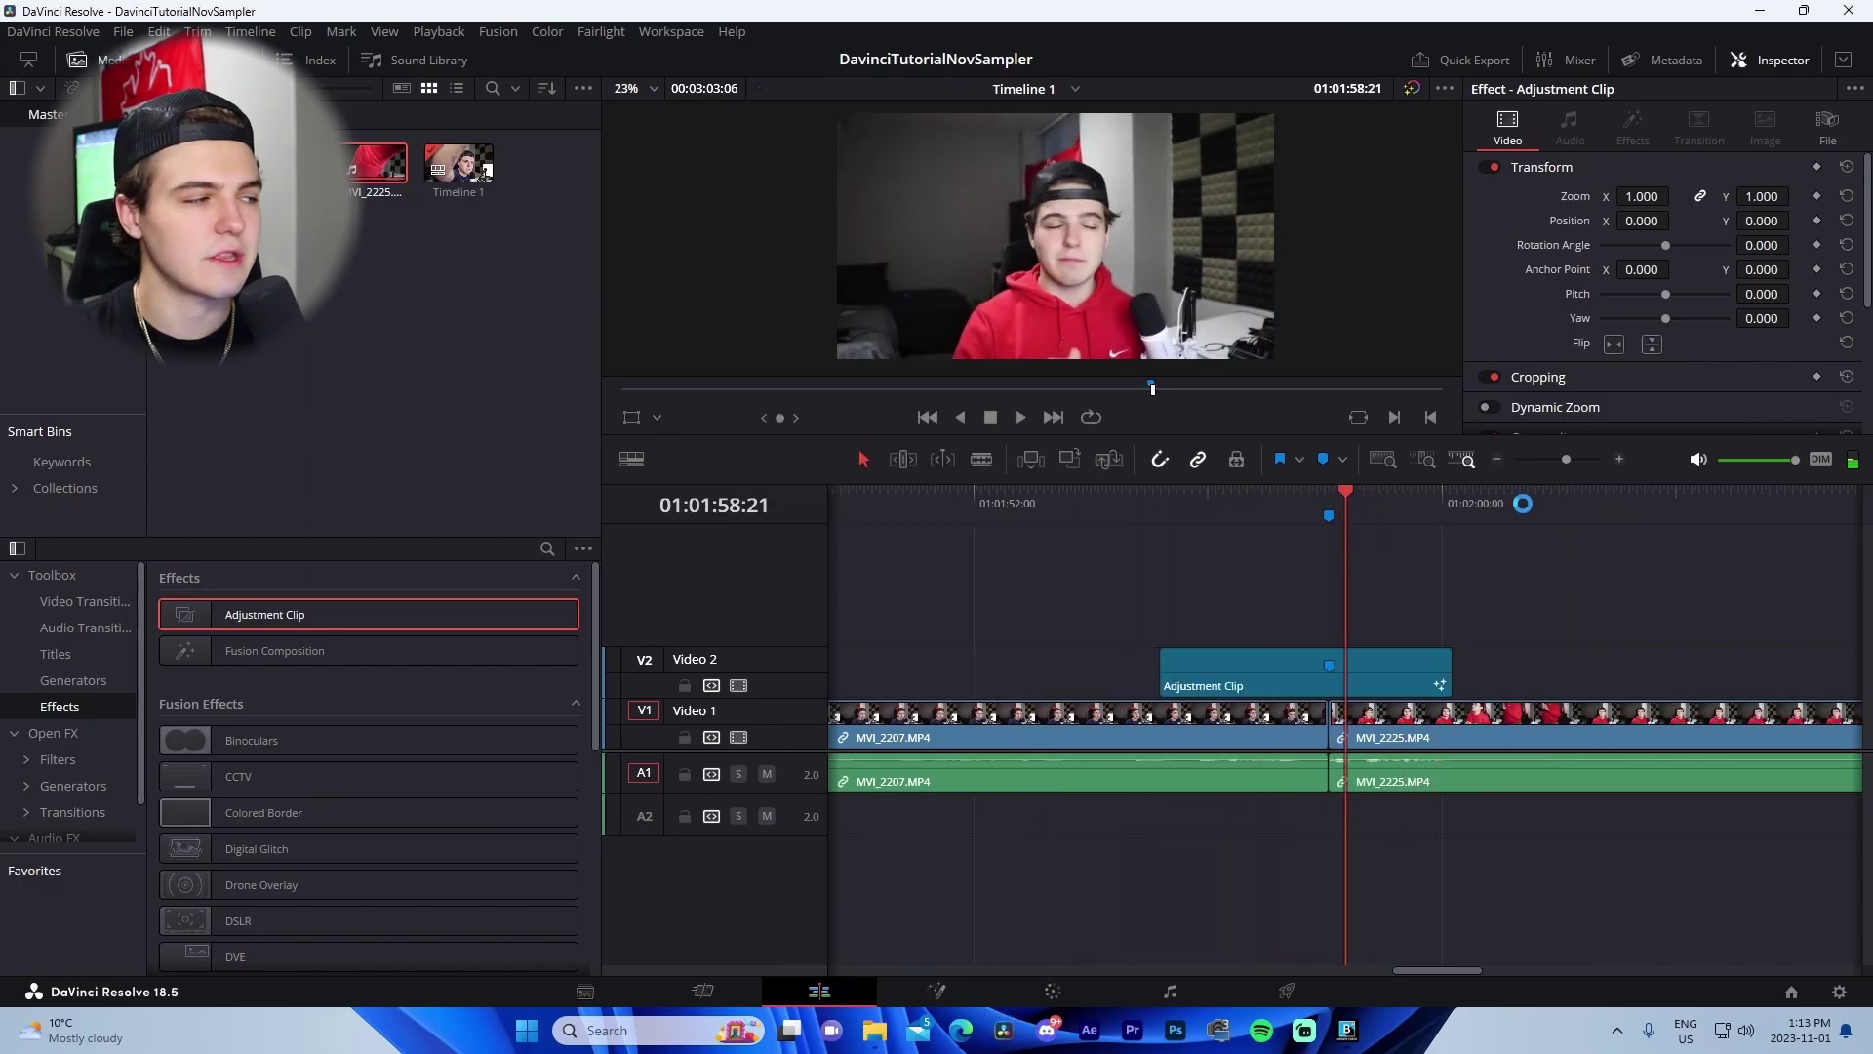